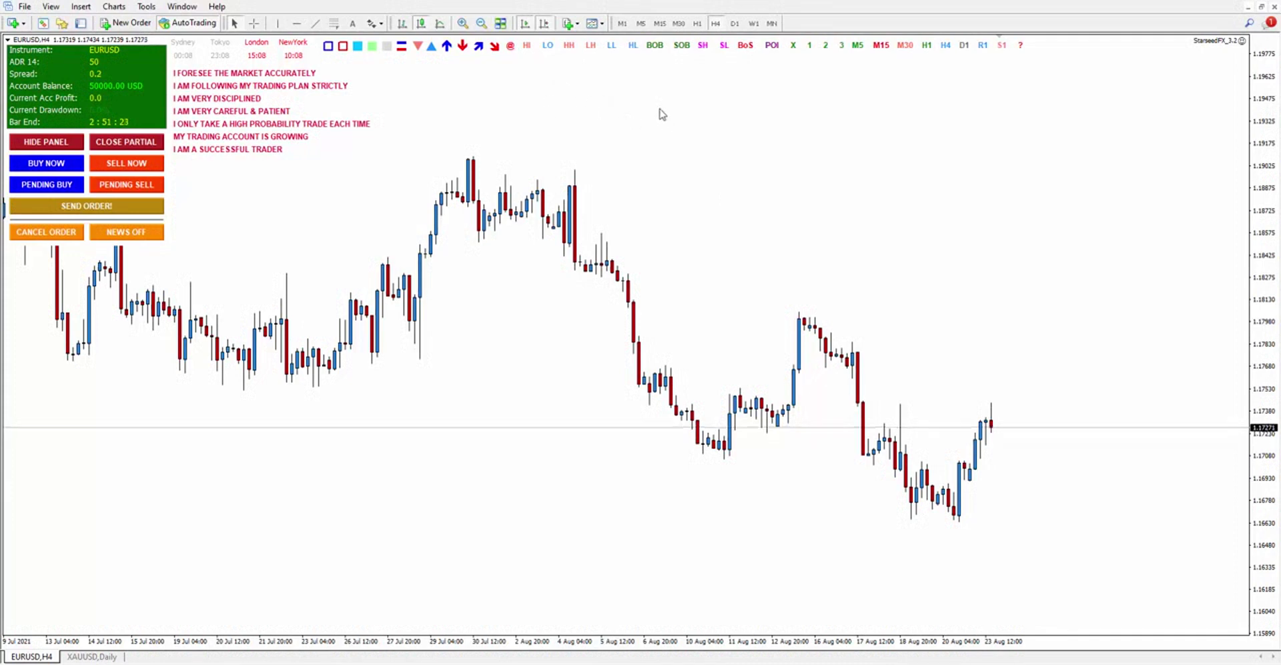
Open the StarseedFX_3.2 expert's input settings on the EURUSD H4 chart and examine the full list of parameters
{"action": "right_click", "coordinate": [660, 108]}
{"action": "mouse_move", "coordinate": [721, 200]}
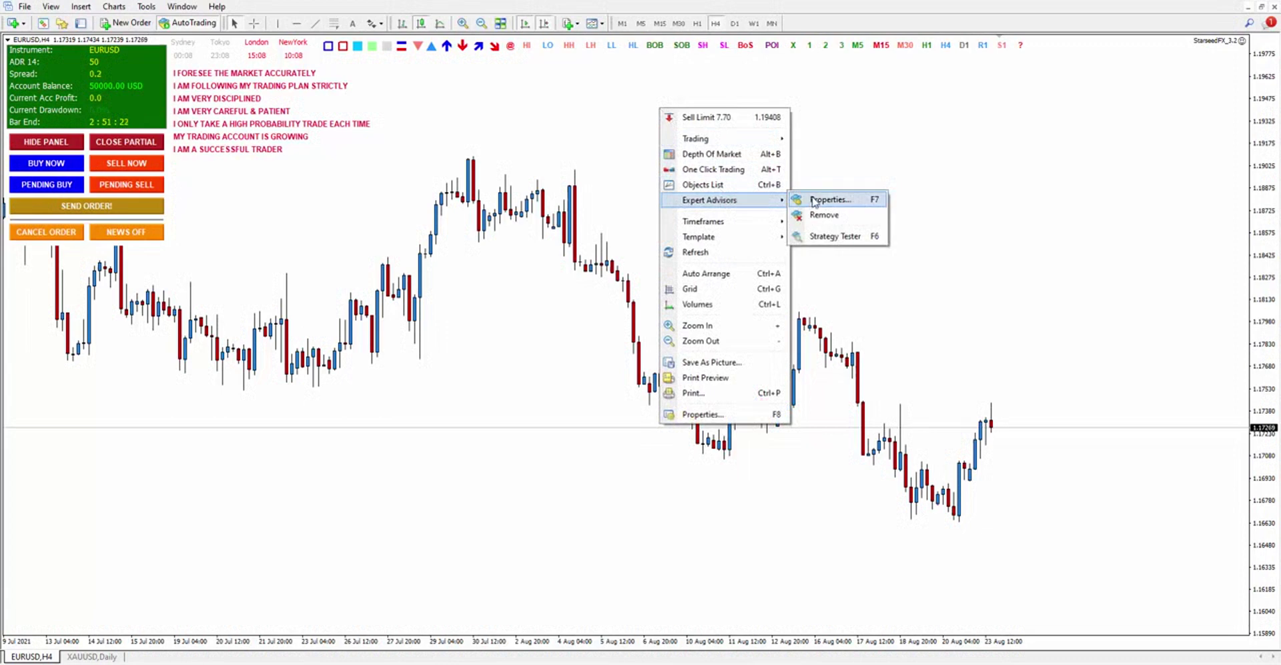
{"action": "left_click", "coordinate": [813, 199]}
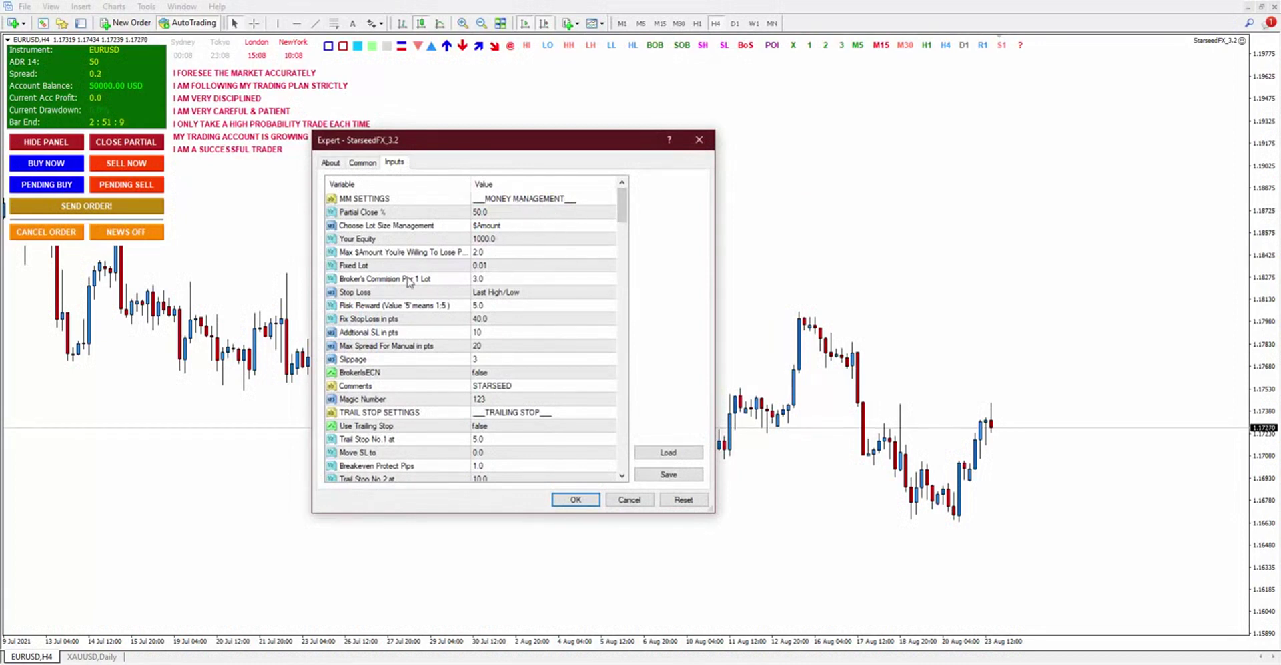
{"action": "left_click_drag", "start_coordinate": [628, 196], "coordinate": [625, 464]}
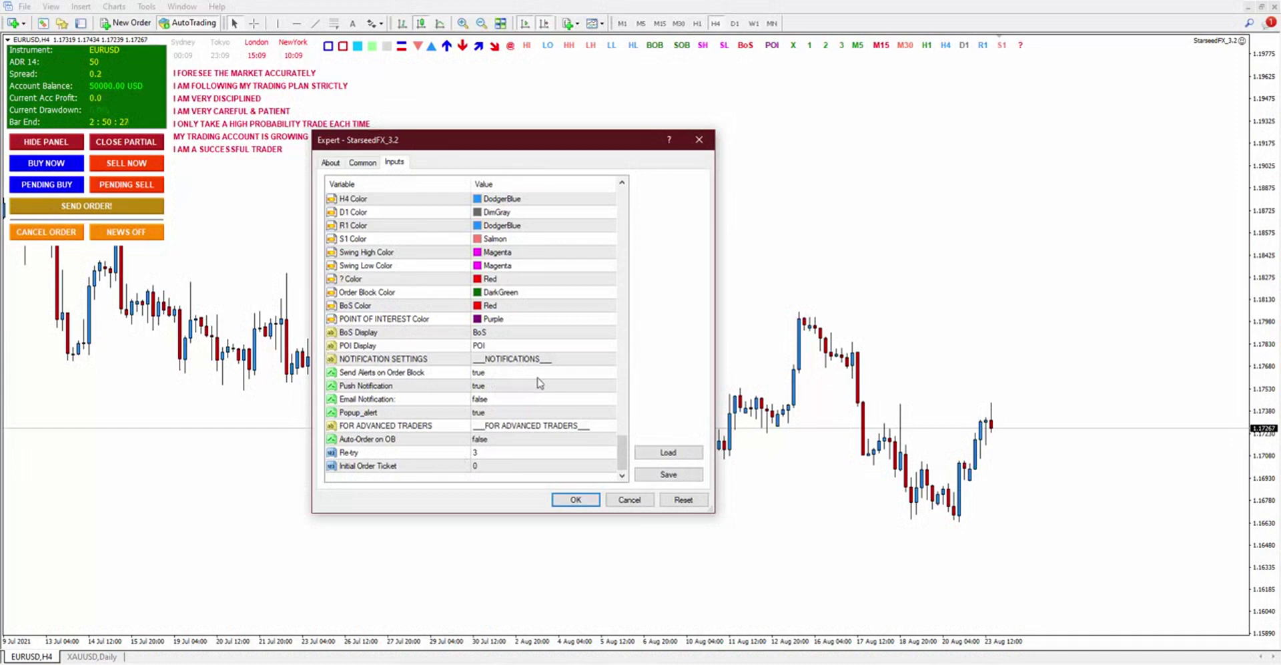
{"action": "left_click_drag", "start_coordinate": [623, 448], "coordinate": [623, 197]}
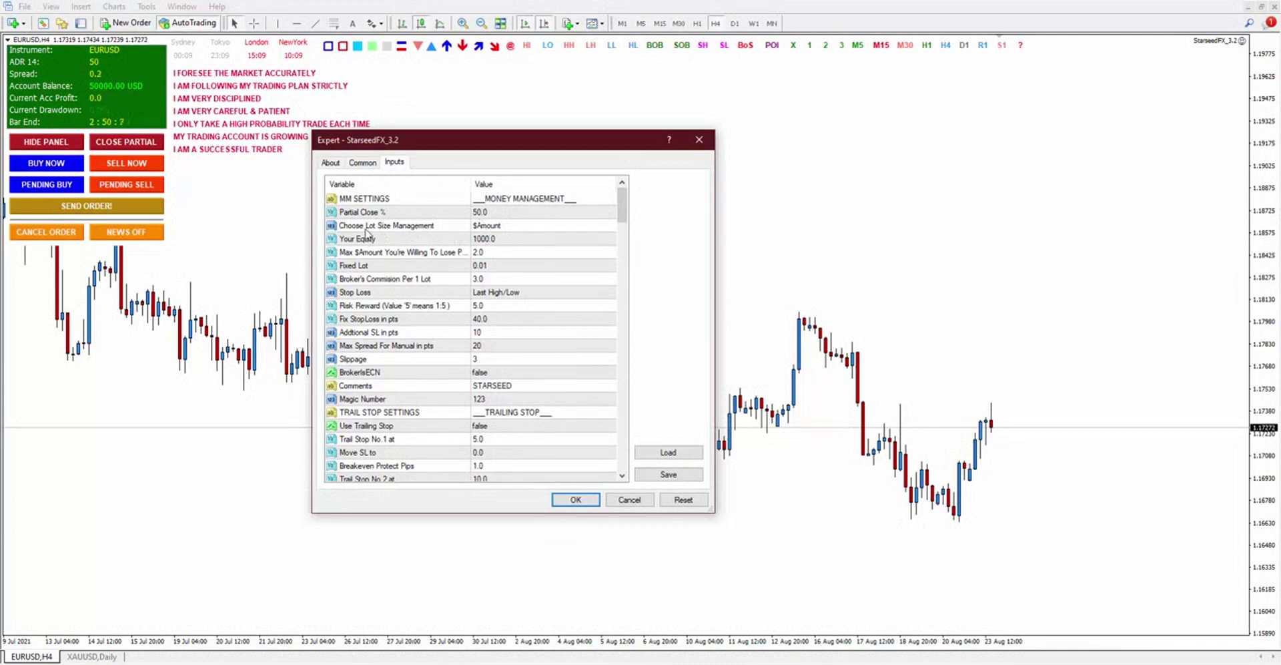
Switch the lot size management setting to Fixed Lot and back to $Amount
{"action": "left_click", "coordinate": [418, 230]}
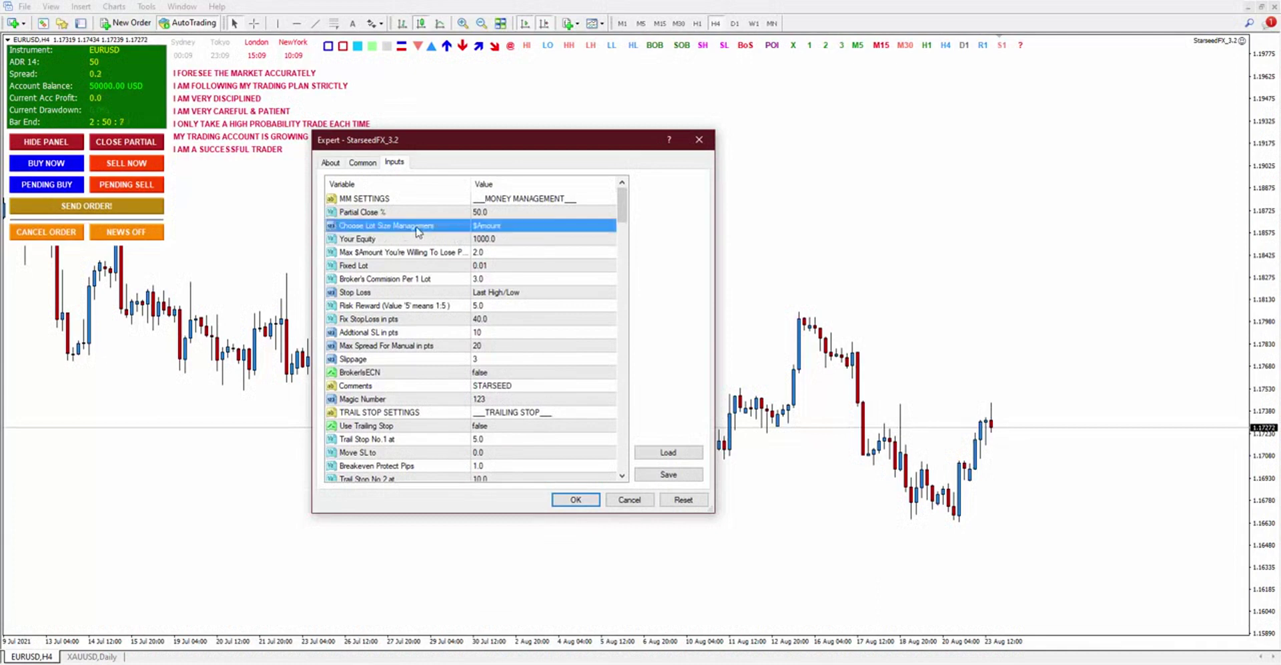
{"action": "left_click", "coordinate": [505, 229]}
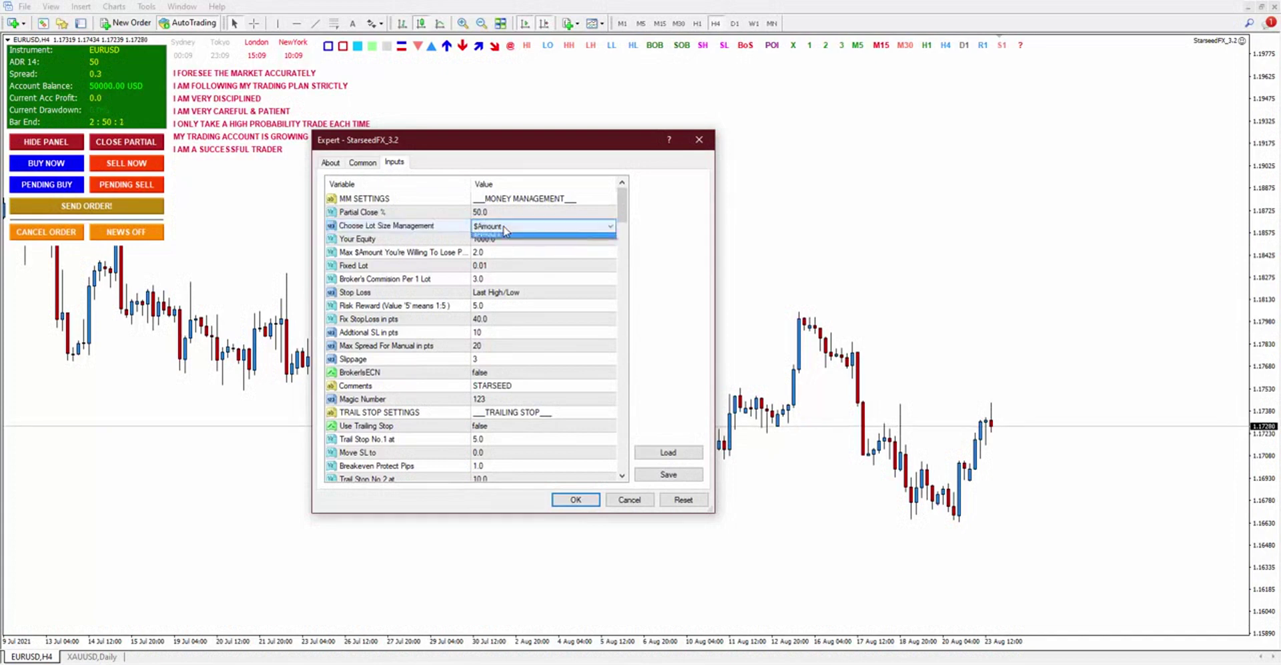
{"action": "left_click", "coordinate": [506, 230]}
{"action": "left_click", "coordinate": [509, 239]}
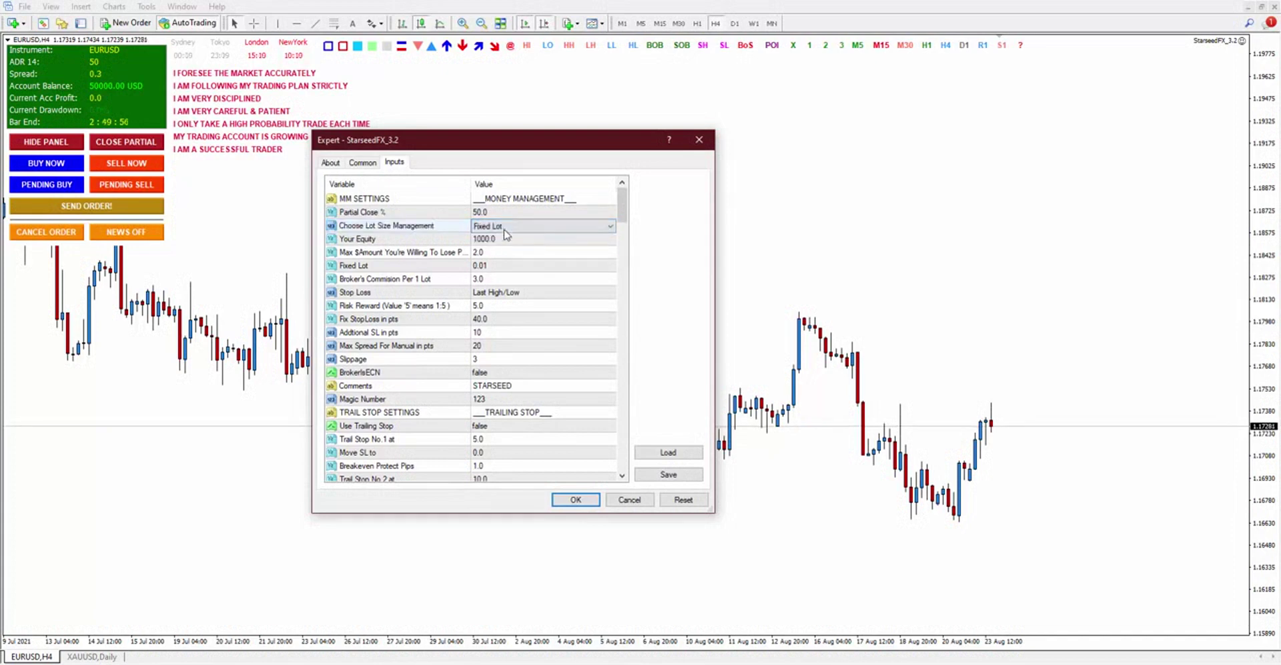
{"action": "left_click", "coordinate": [506, 227]}
{"action": "left_click", "coordinate": [510, 247]}
Set the maximum dollar amount willing to lose to 10
{"action": "left_click", "coordinate": [492, 240]}
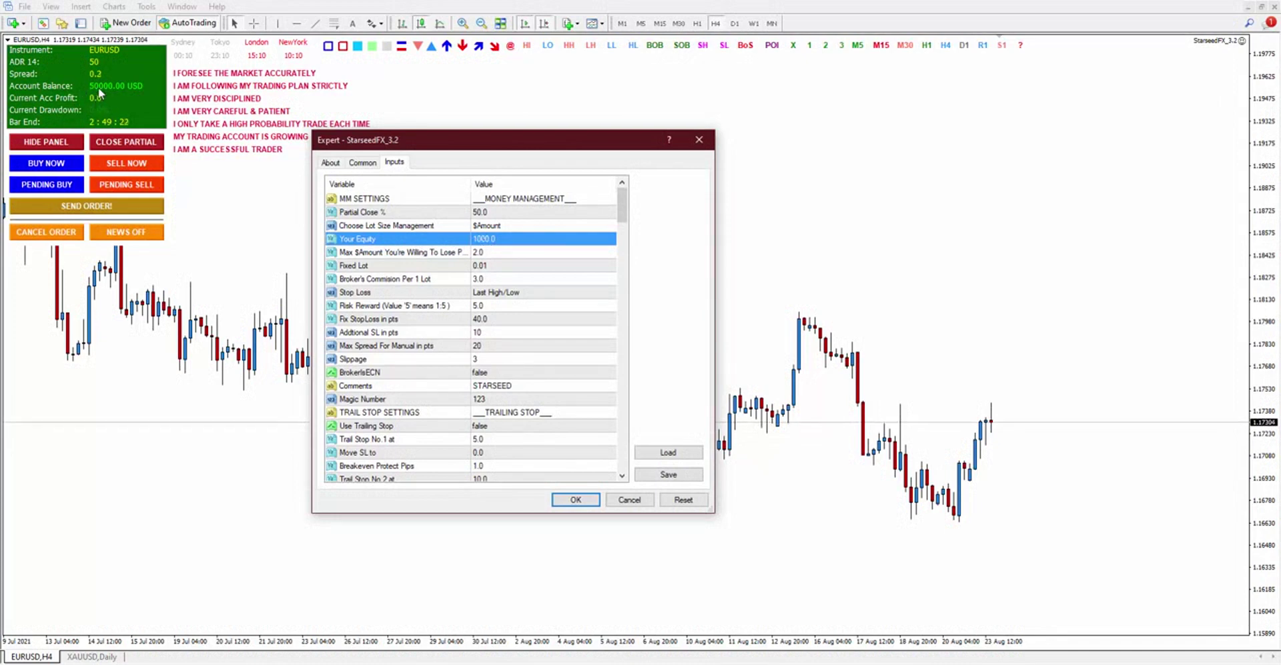
{"action": "left_click", "coordinate": [484, 253]}
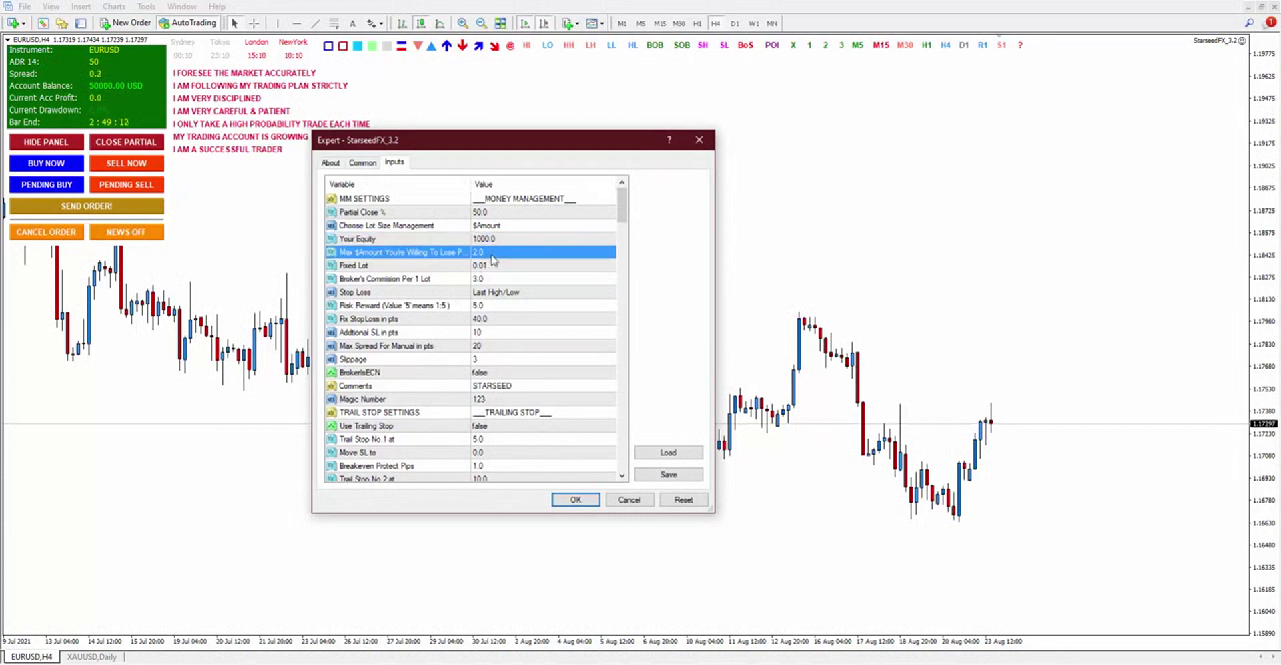
{"action": "left_click", "coordinate": [497, 254]}
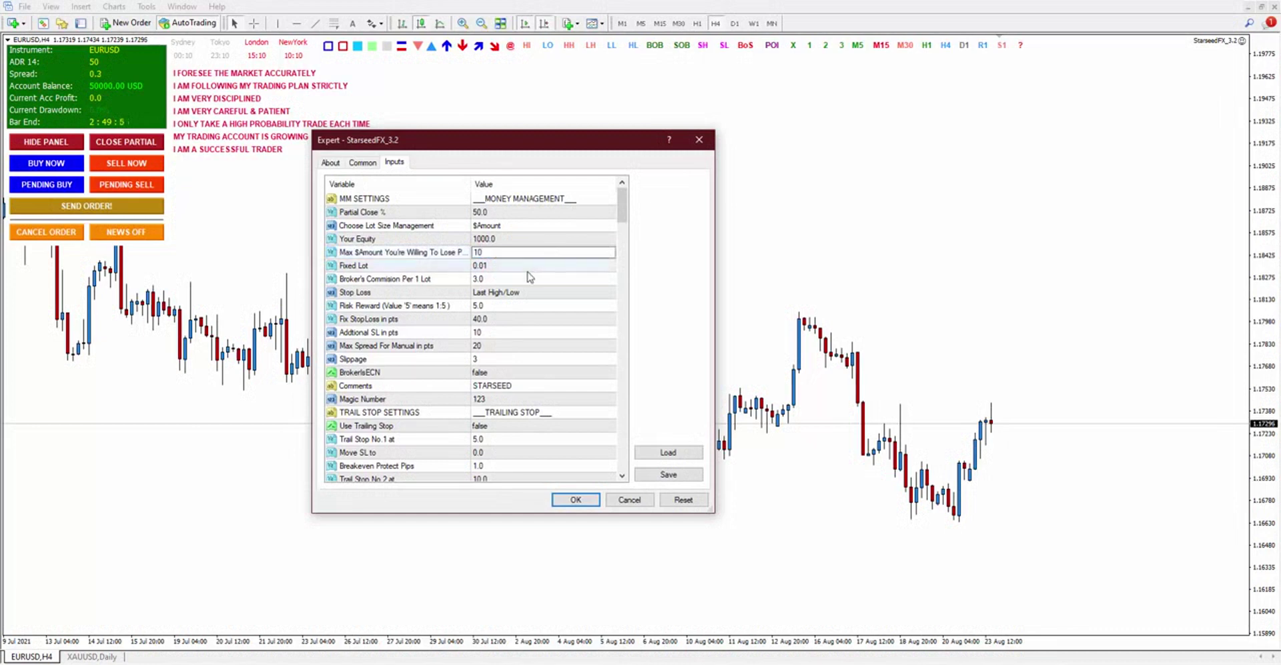
{"action": "key", "text": "Return"}
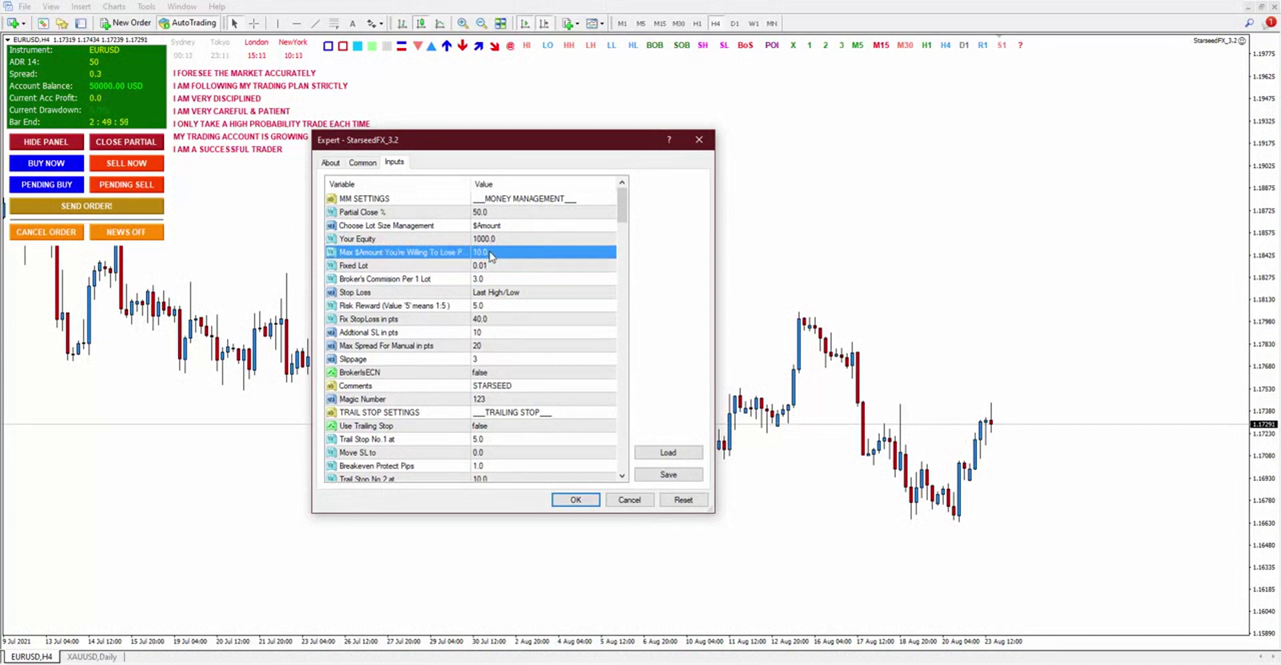
Set Your Equity to 200 and the maximum dollar amount willing to lose to 1
{"action": "left_click", "coordinate": [495, 240]}
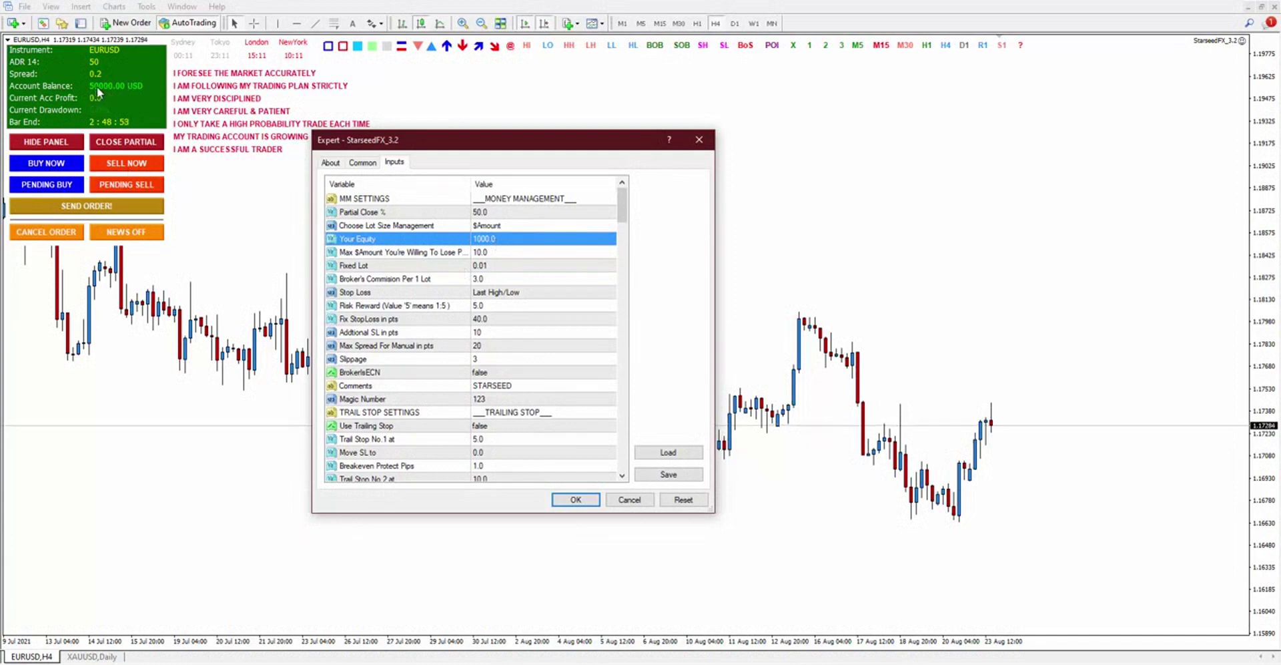
{"action": "double_click", "coordinate": [506, 241]}
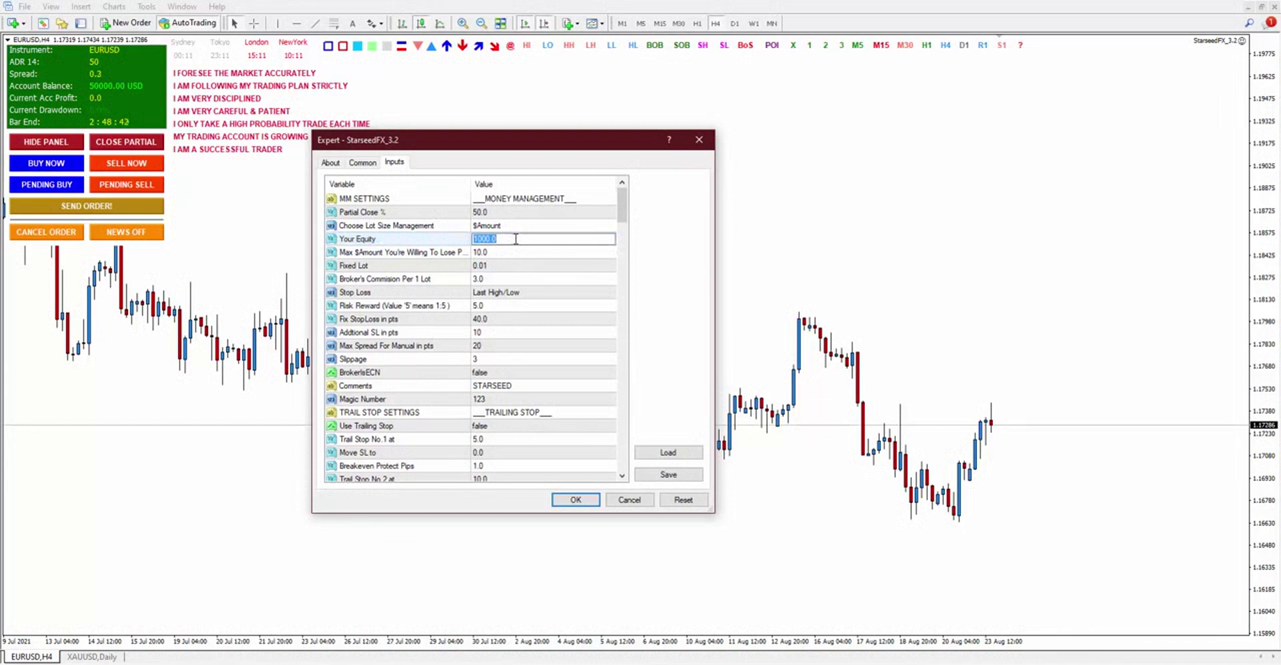
{"action": "type", "text": "200"}
{"action": "left_click", "coordinate": [477, 252]}
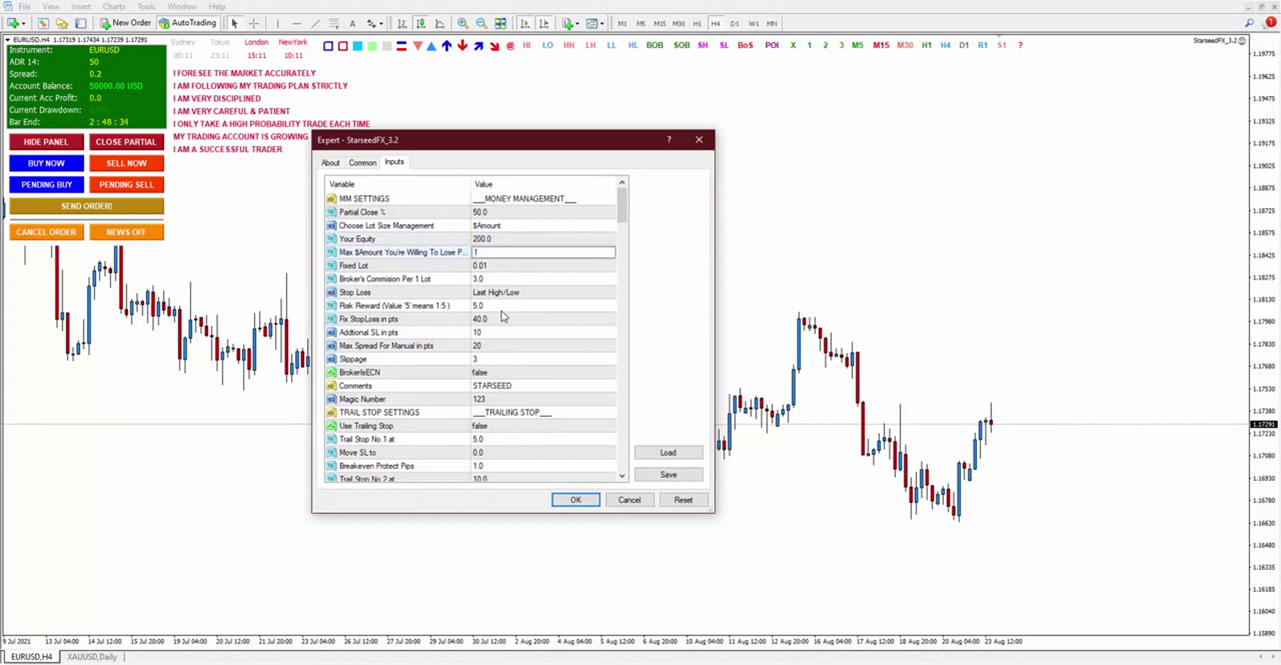
Return Your Equity to 1000 and set the maximum dollar amount willing to lose to 5
{"action": "left_click", "coordinate": [501, 240]}
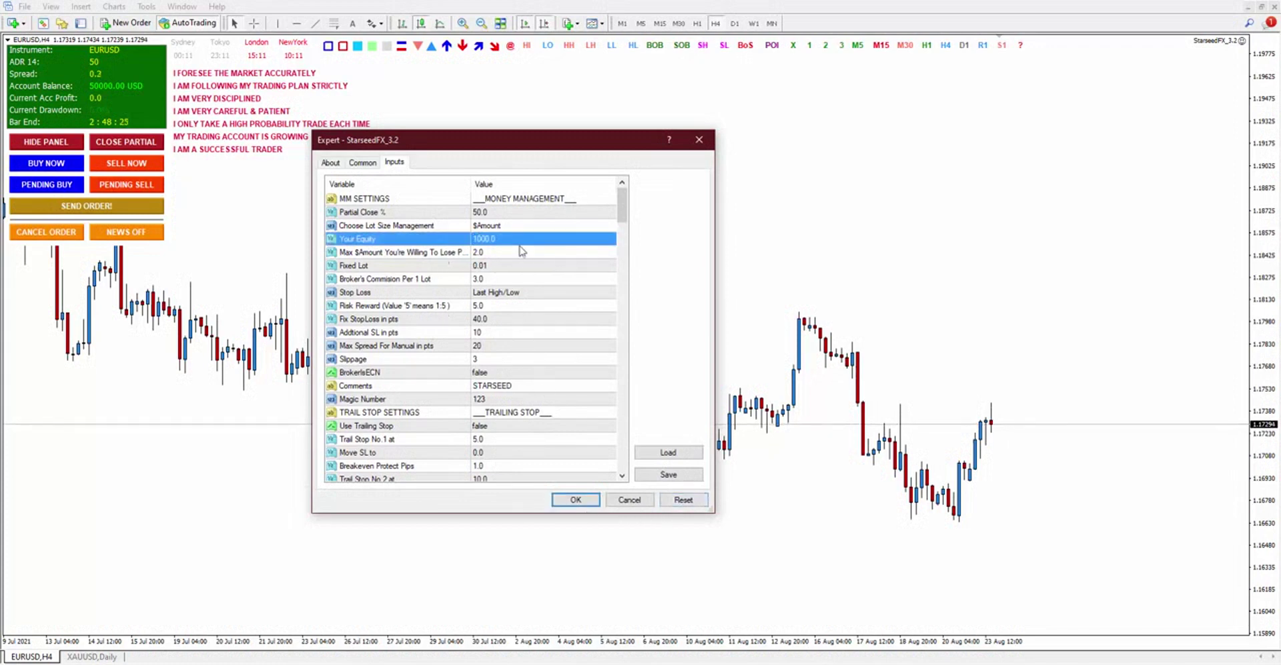
{"action": "left_click", "coordinate": [499, 254]}
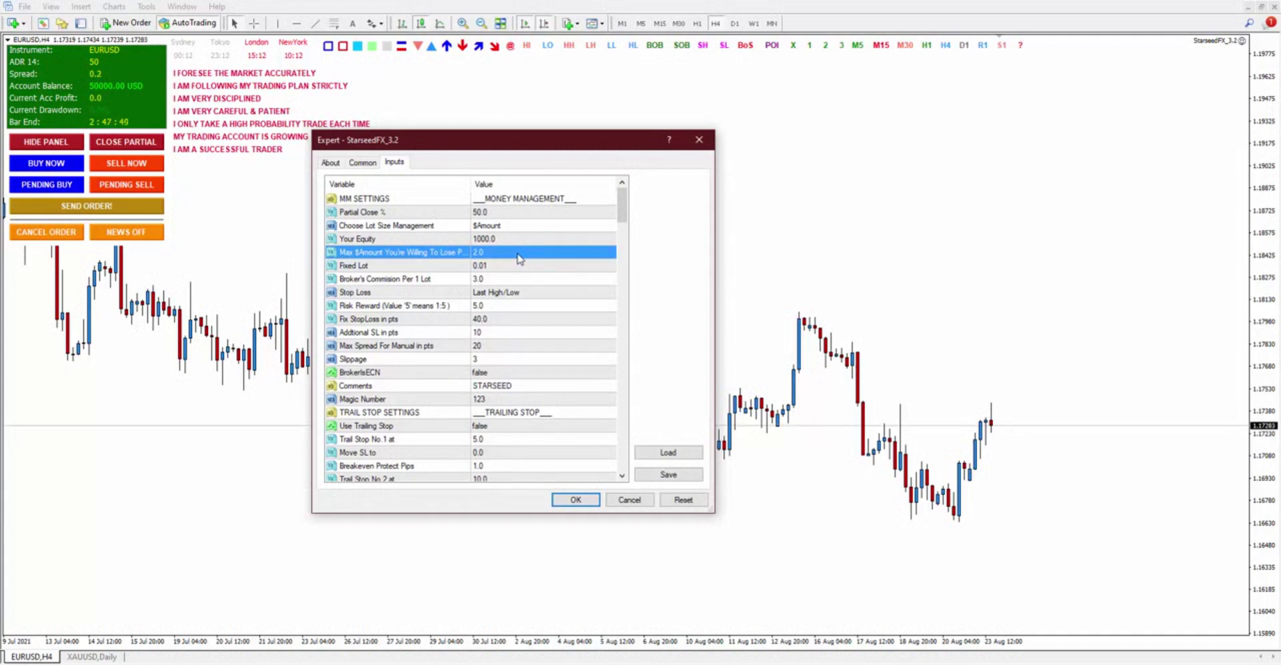
{"action": "double_click", "coordinate": [518, 253]}
{"action": "type", "text": "5"}
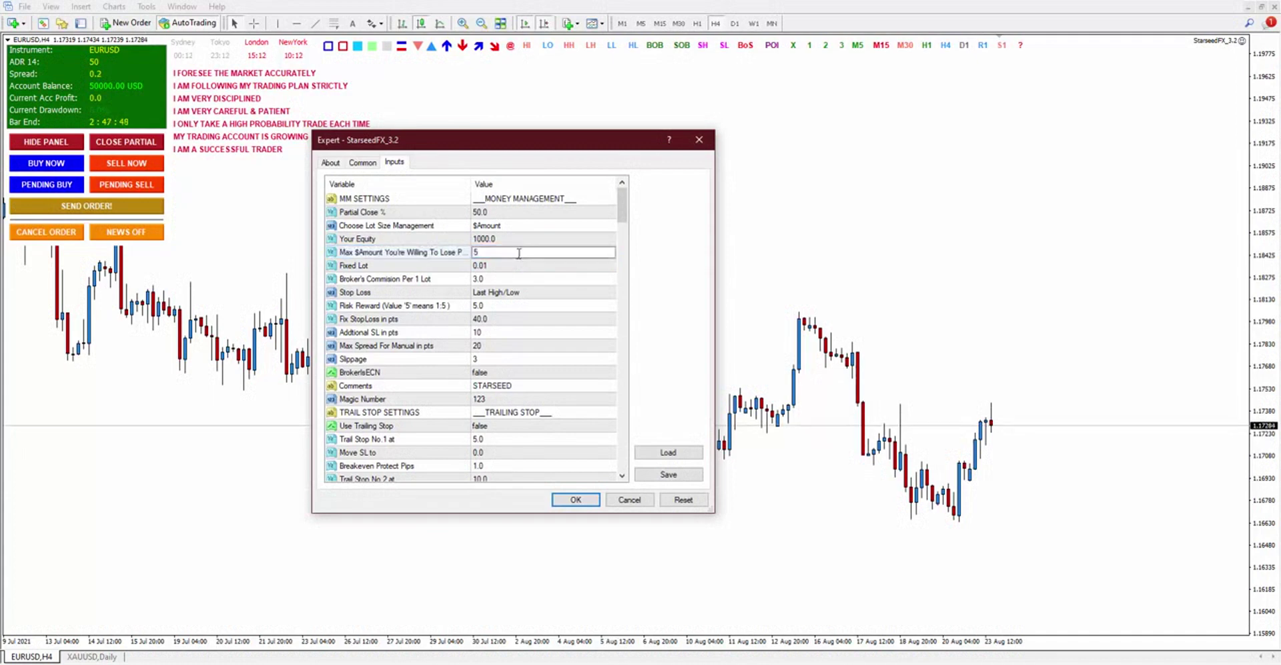
{"action": "key", "text": "BackSpace"}
{"action": "key", "text": "ctrl+a"}
{"action": "type", "text": "5"}
{"action": "left_click", "coordinate": [489, 241]}
{"action": "left_click", "coordinate": [491, 246]}
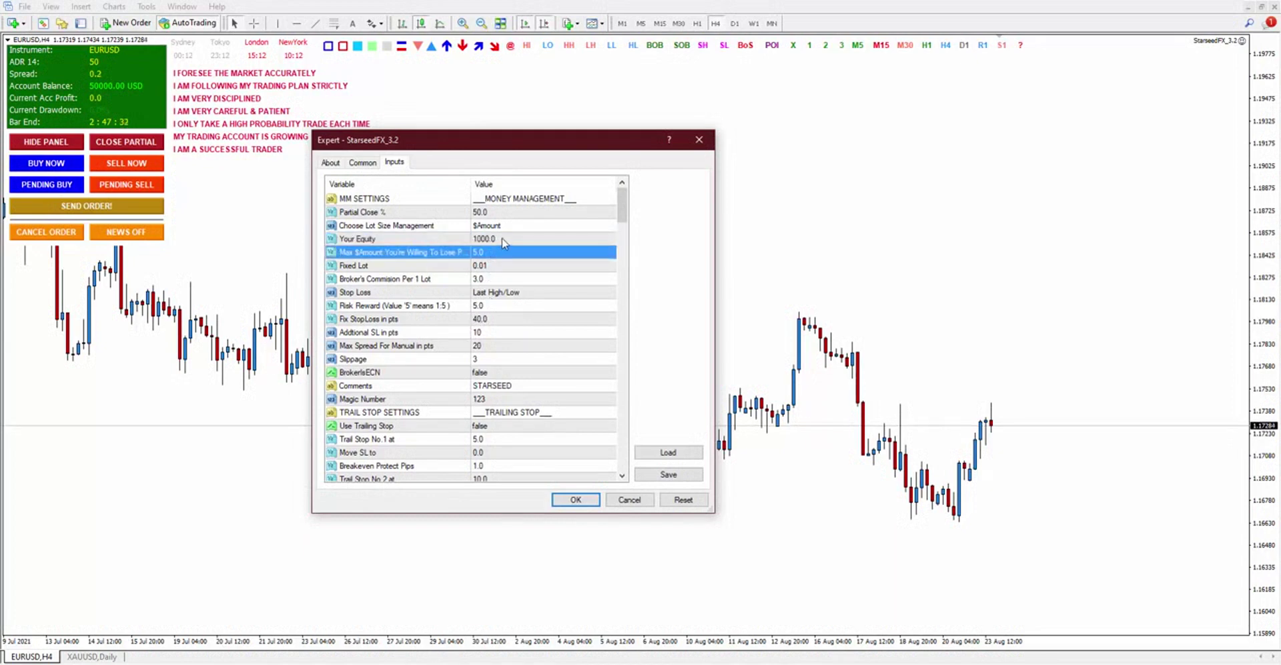
Review the equity, maximum loss and broker commission inputs, and browse the Stop Loss options, choosing Last High/Low
{"action": "left_click", "coordinate": [502, 239]}
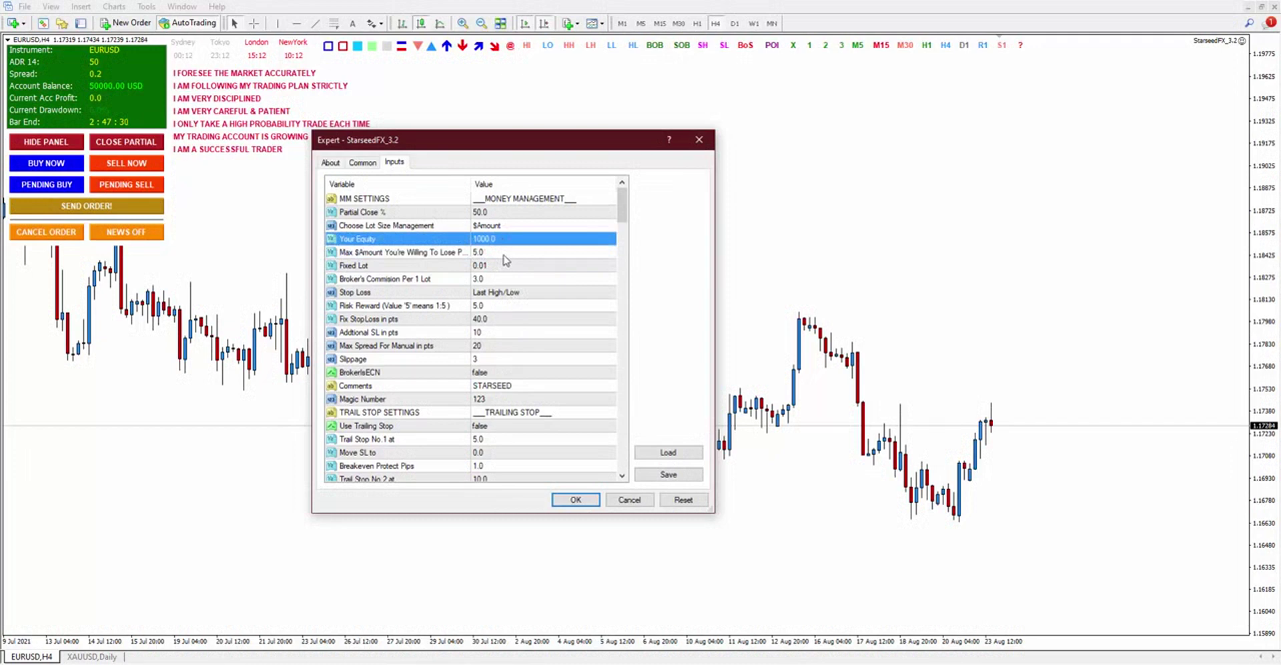
{"action": "left_click", "coordinate": [503, 253]}
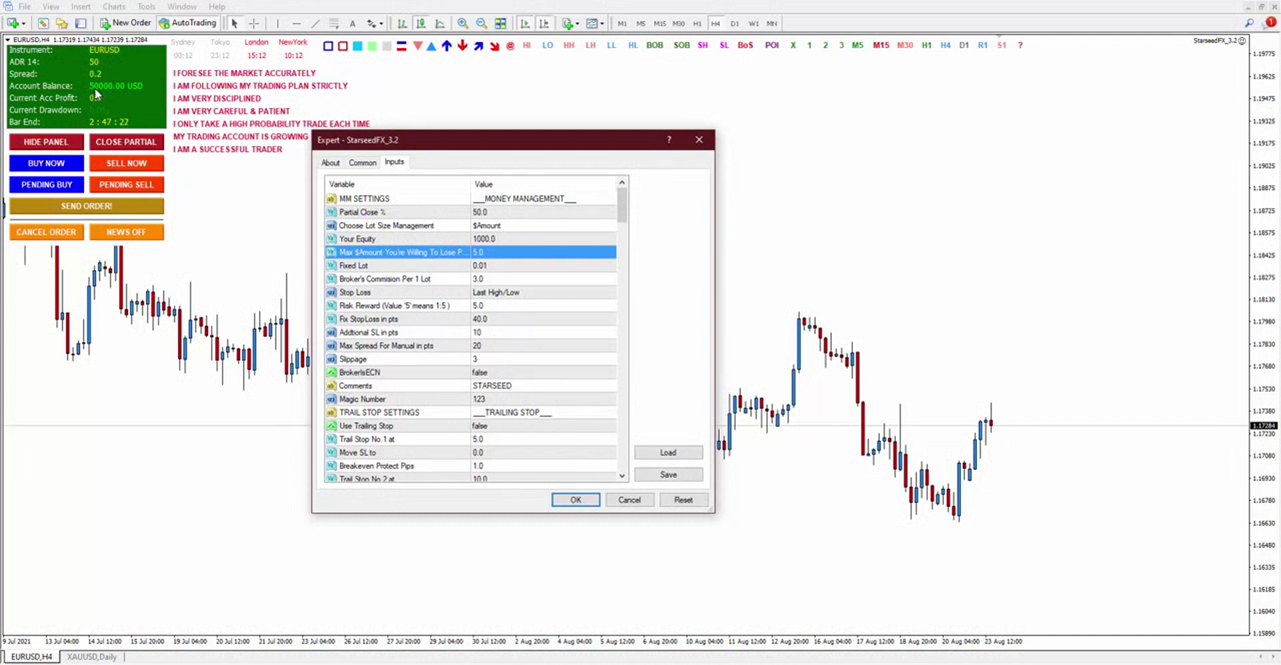
{"action": "left_click", "coordinate": [504, 280]}
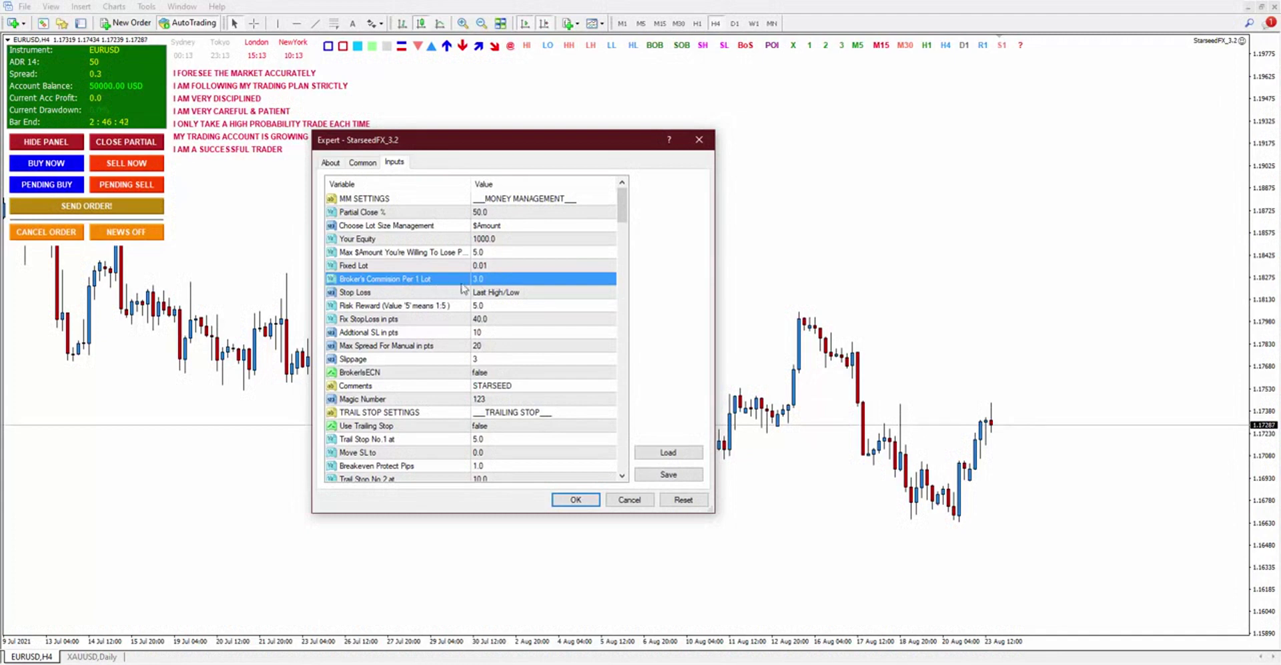
{"action": "left_click", "coordinate": [394, 296]}
{"action": "left_click", "coordinate": [515, 294]}
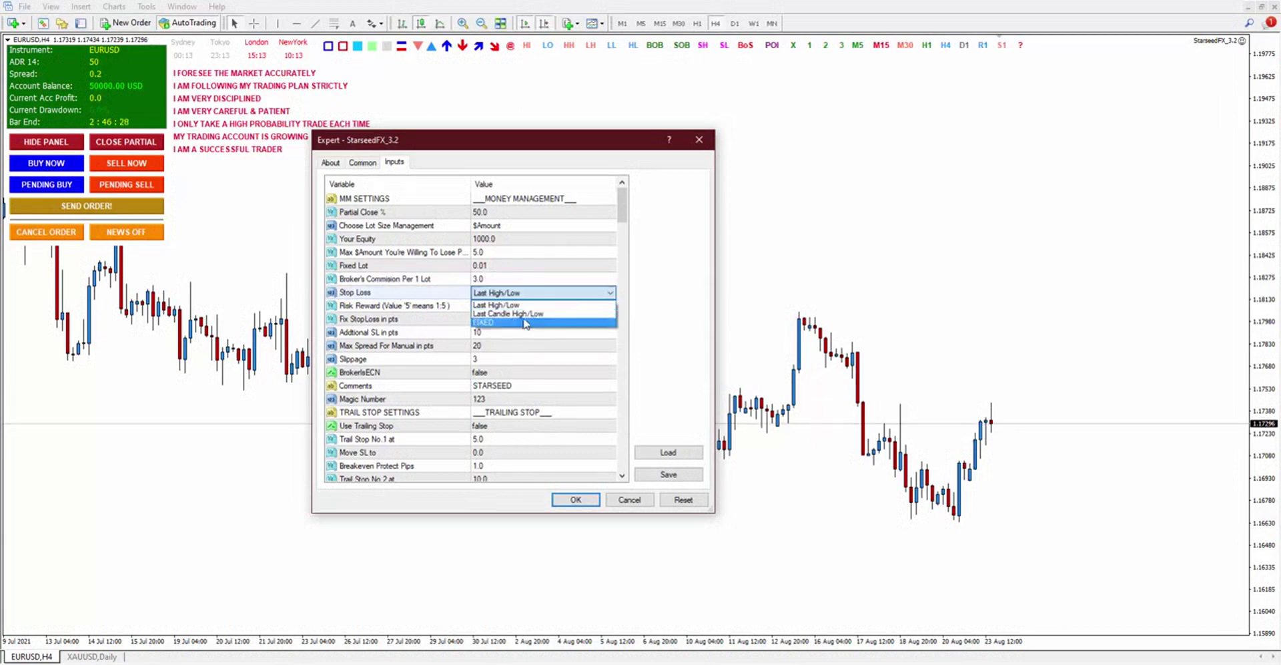
{"action": "left_click", "coordinate": [487, 292]}
{"action": "left_click", "coordinate": [507, 292]}
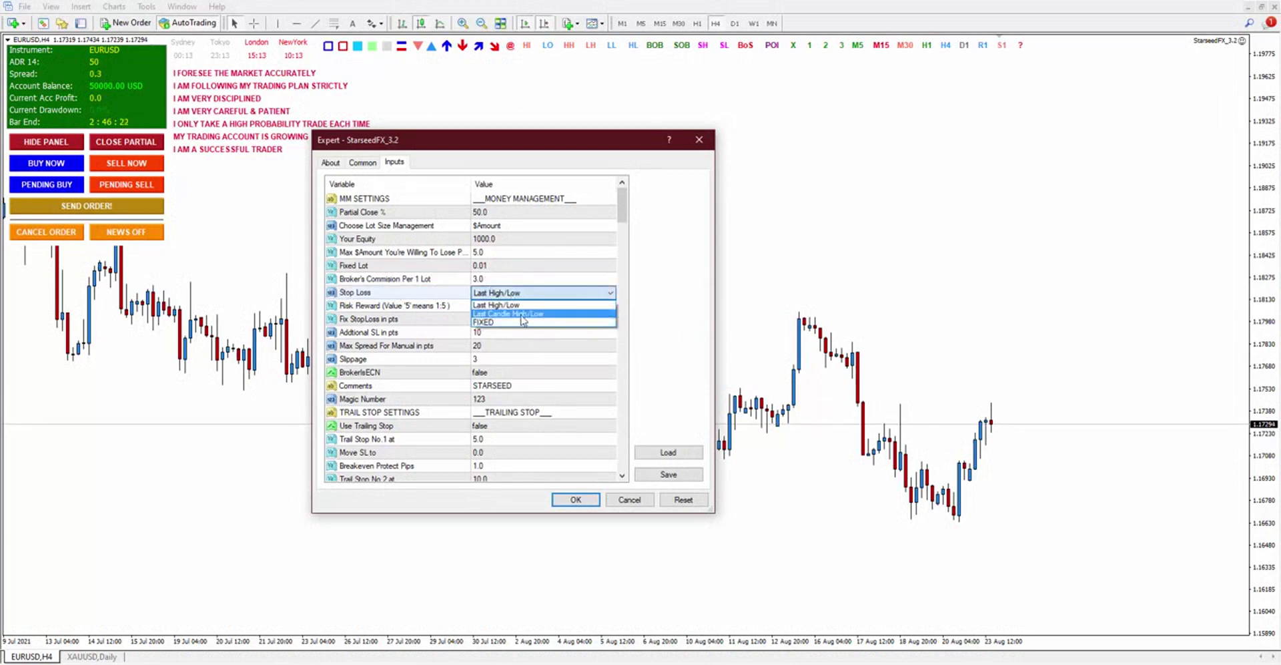
{"action": "left_click", "coordinate": [529, 305]}
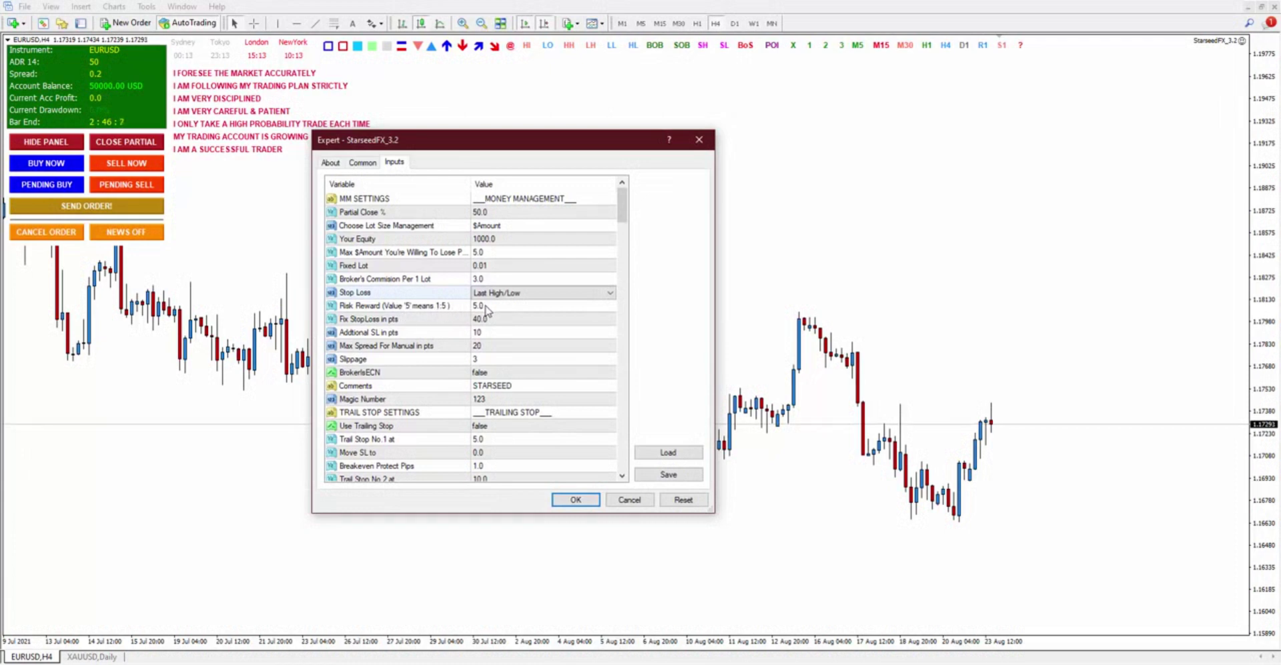
Close the expert settings without applying them and draw Fibonacci stop loss, entry and target levels downward from the 17 August candle high
{"action": "left_click", "coordinate": [694, 143]}
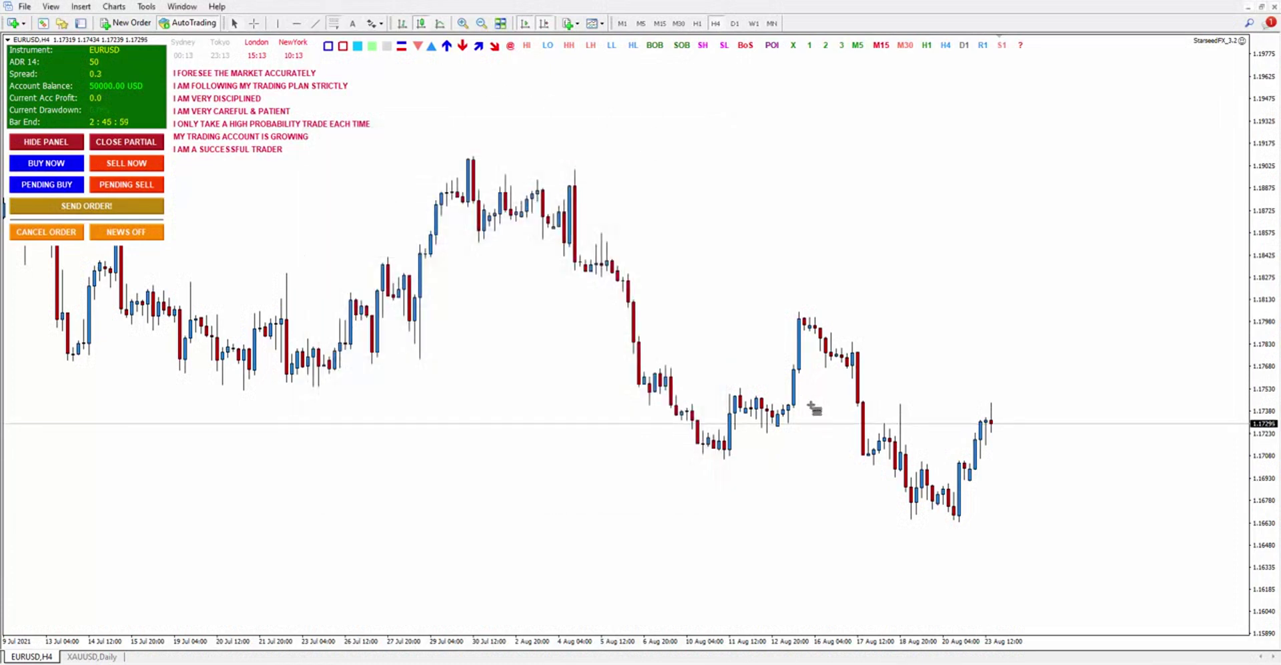
{"action": "left_click_drag", "start_coordinate": [852, 343], "coordinate": [875, 378]}
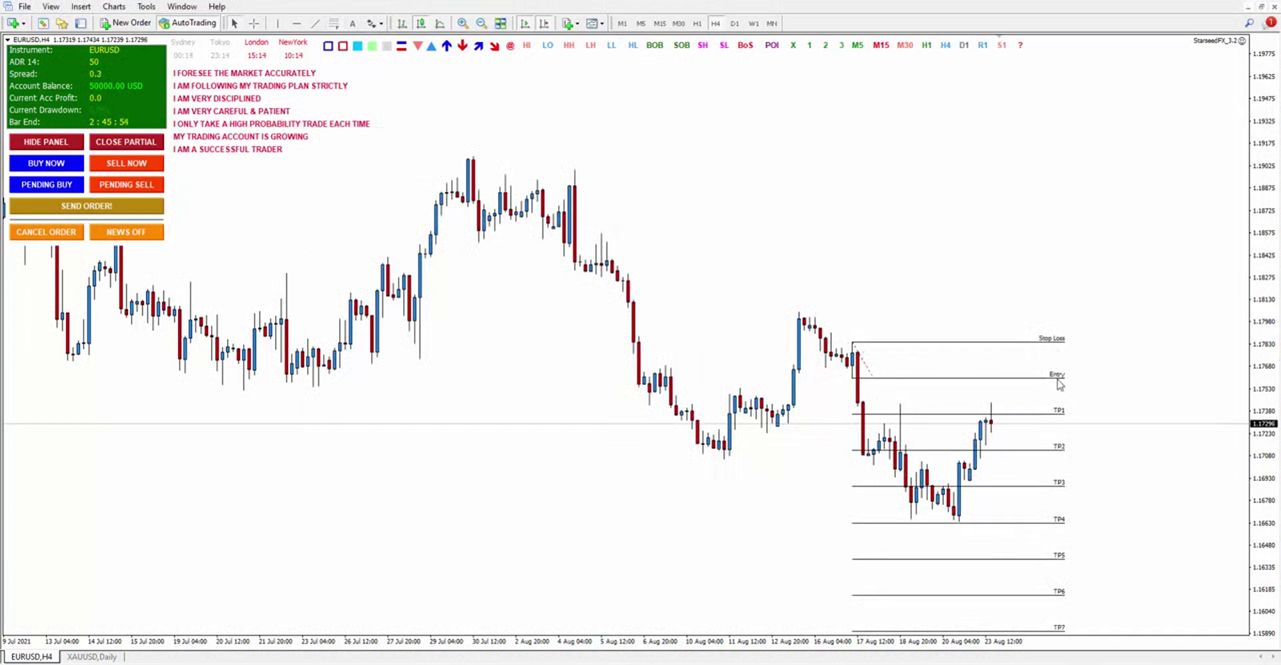
Reopen the expert's inputs and examine the fixed stop loss, additional SL, maximum spread, slippage and BrokerIsECN parameters
{"action": "key", "text": "F7"}
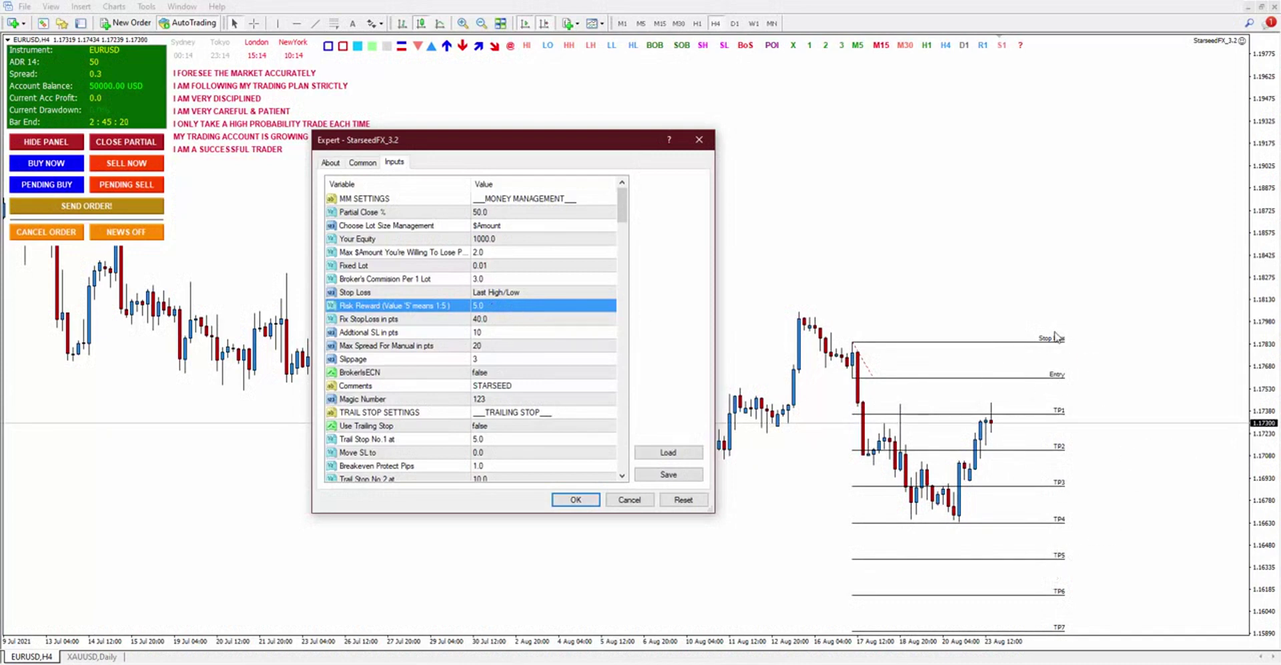
{"action": "left_click", "coordinate": [340, 321]}
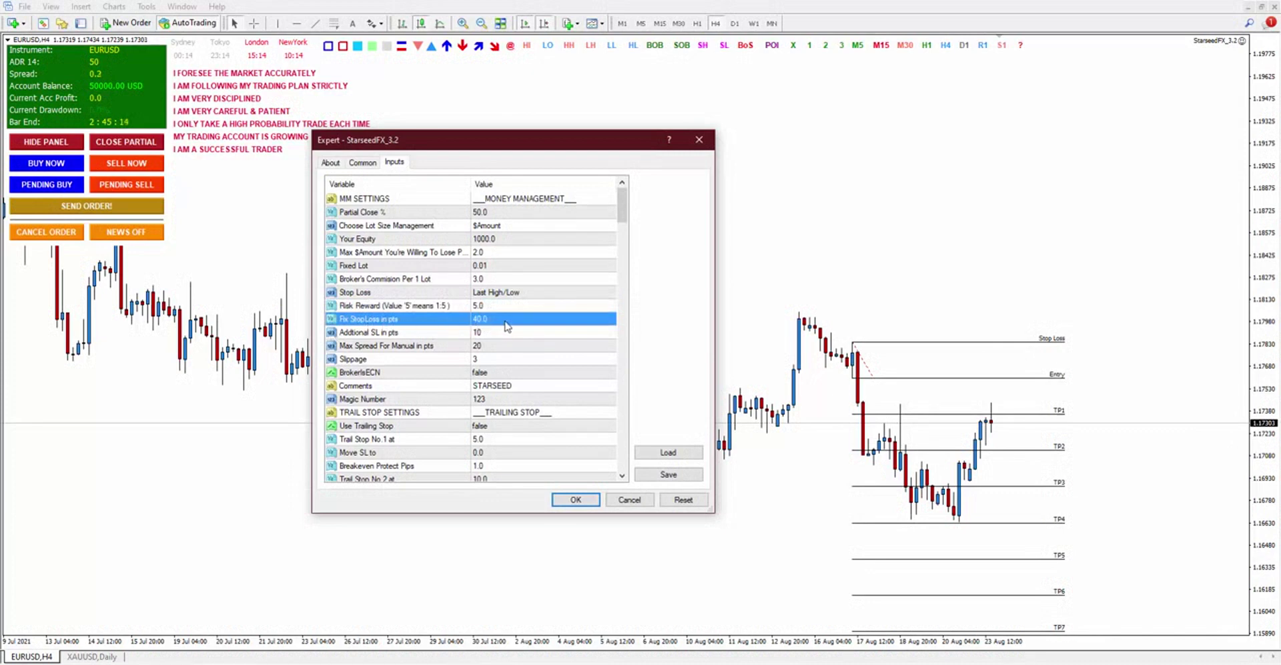
{"action": "left_click", "coordinate": [404, 333]}
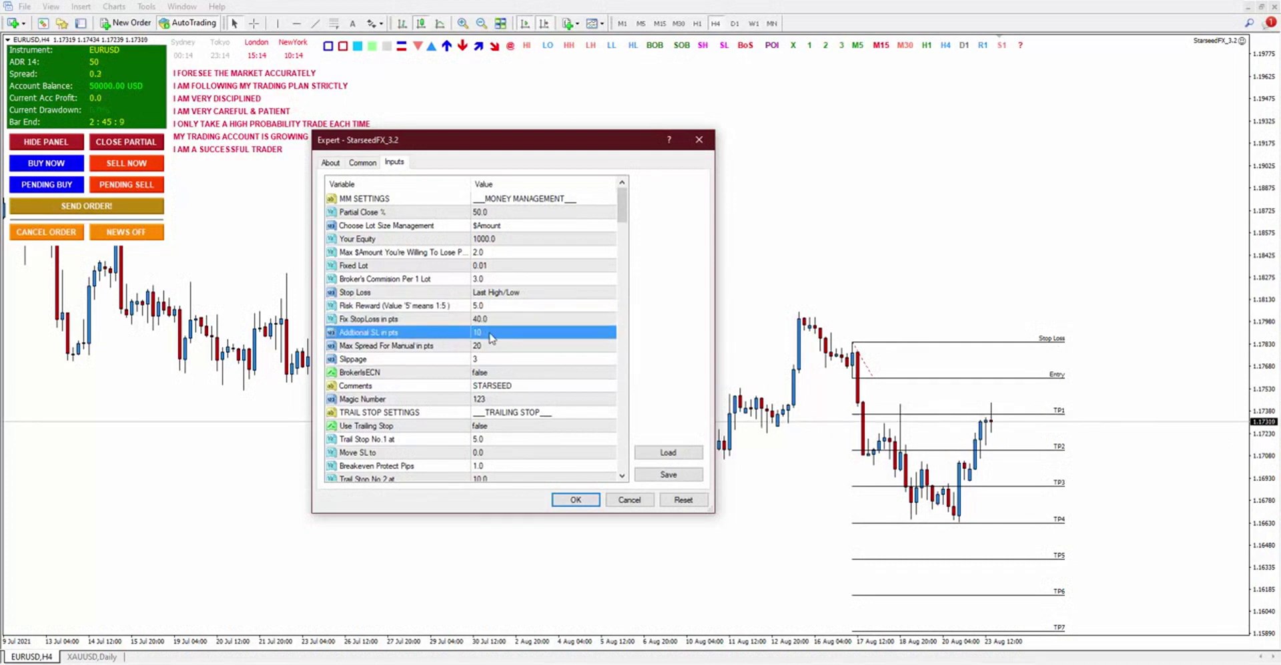
{"action": "left_click", "coordinate": [409, 351]}
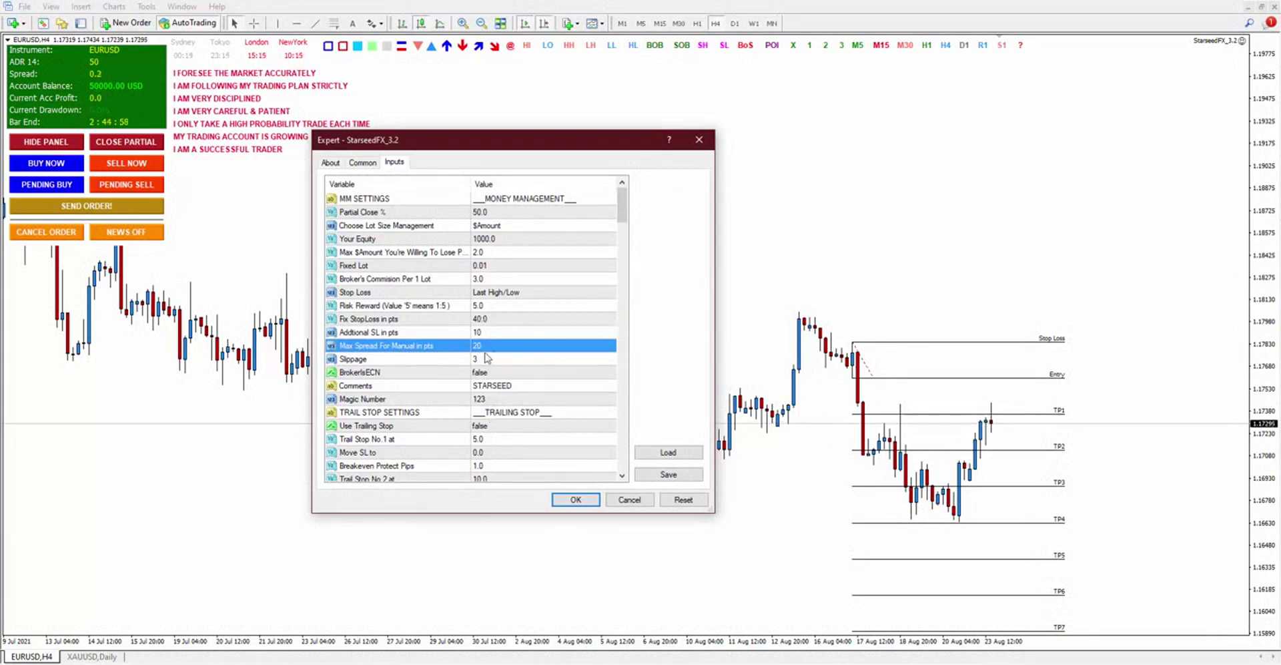
{"action": "left_click", "coordinate": [421, 360]}
{"action": "left_click", "coordinate": [488, 374]}
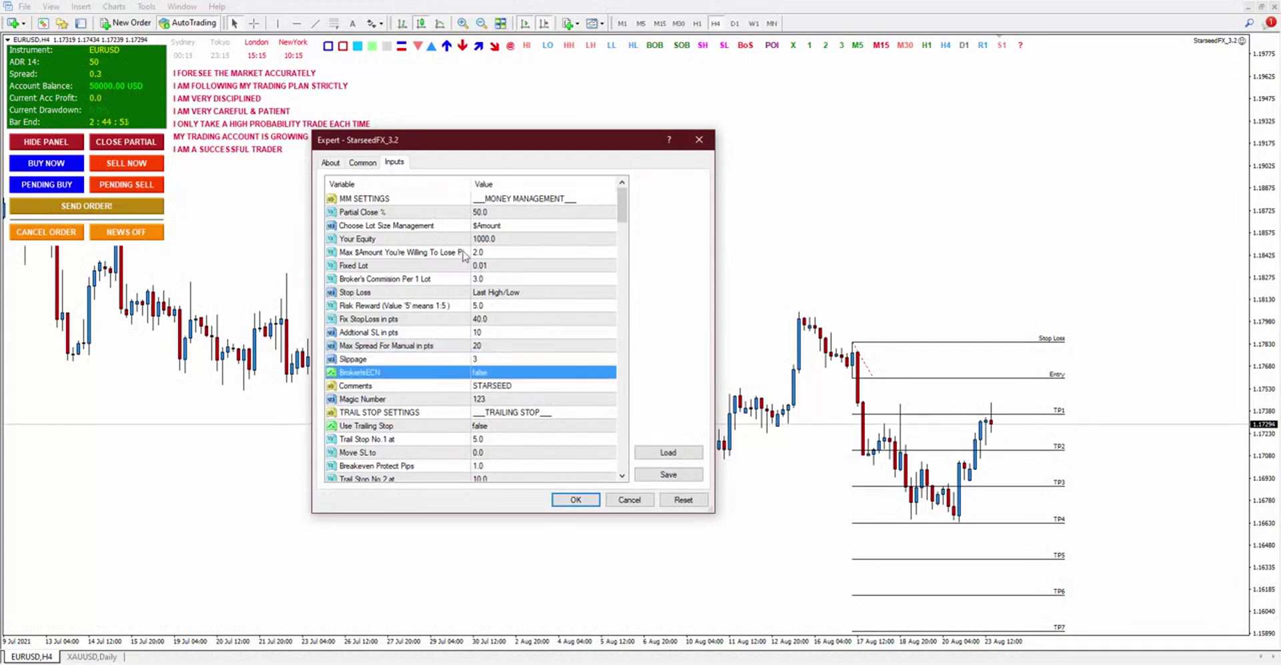
Check the Your Equity input and set the maximum dollar amount willing to lose to 5
{"action": "left_click", "coordinate": [410, 240]}
{"action": "left_click", "coordinate": [482, 253]}
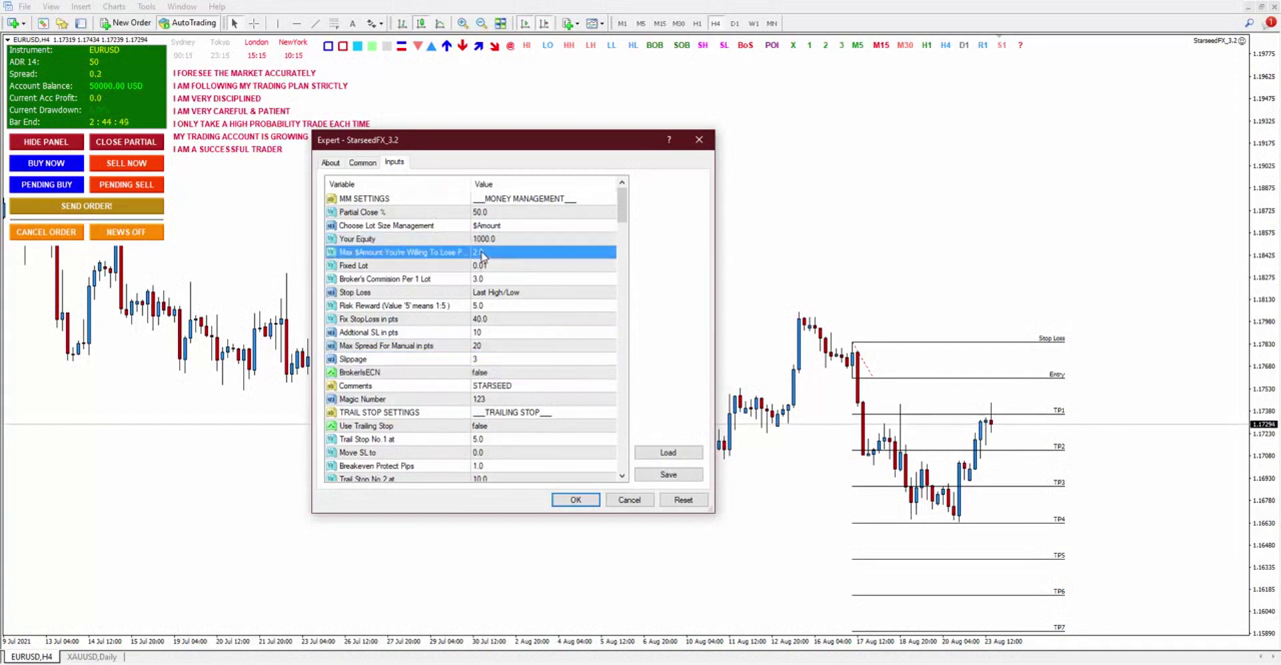
{"action": "key", "text": "Up"}
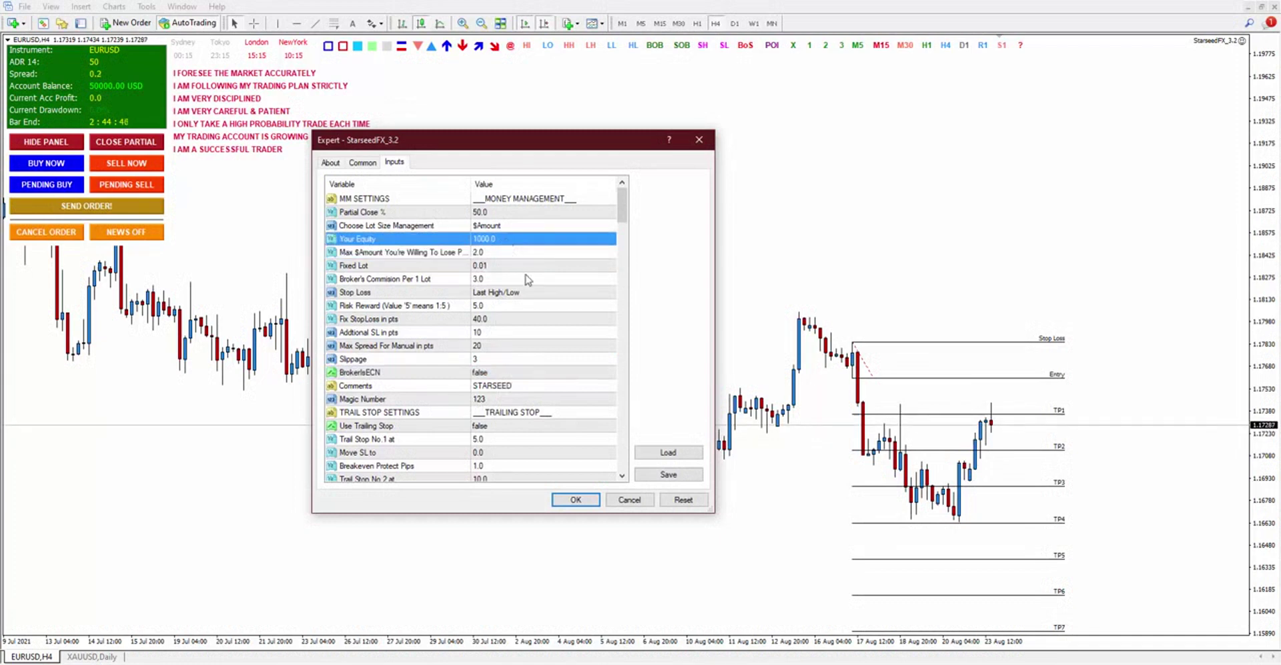
{"action": "left_click", "coordinate": [497, 255]}
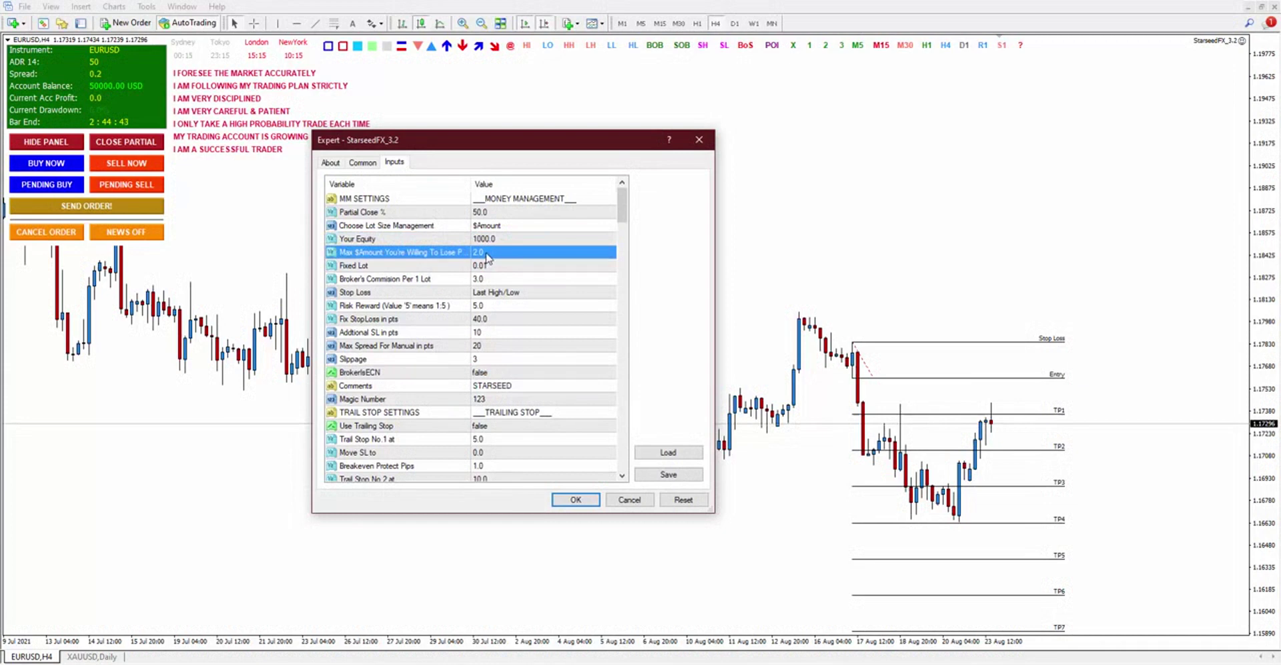
{"action": "left_click", "coordinate": [488, 253]}
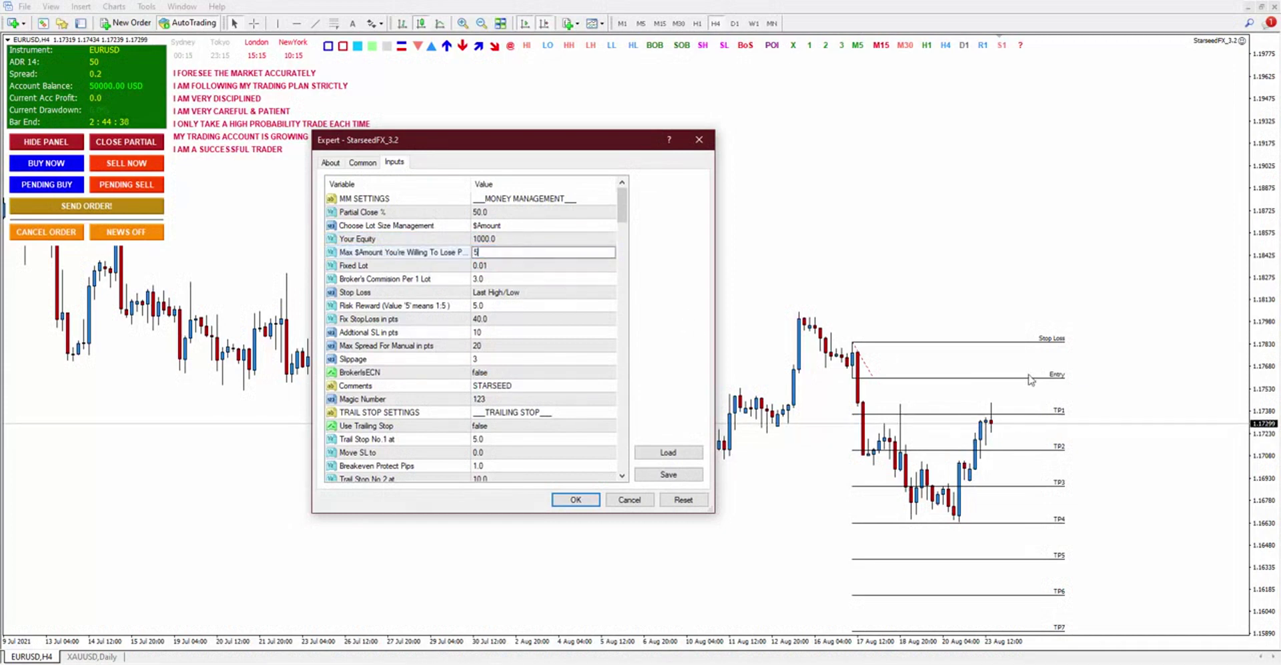
Commit the maximum dollar loss of 5 and apply the expert's inputs to the EURUSD chart
{"action": "left_click", "coordinate": [565, 293]}
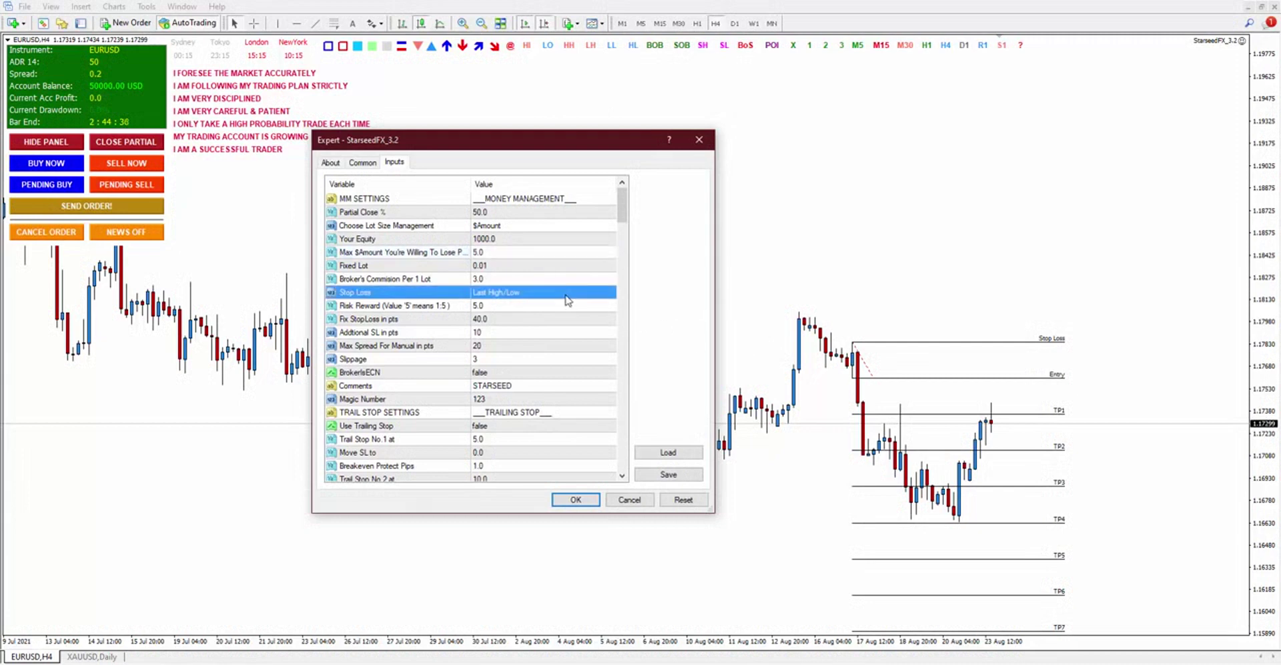
{"action": "left_click", "coordinate": [494, 255]}
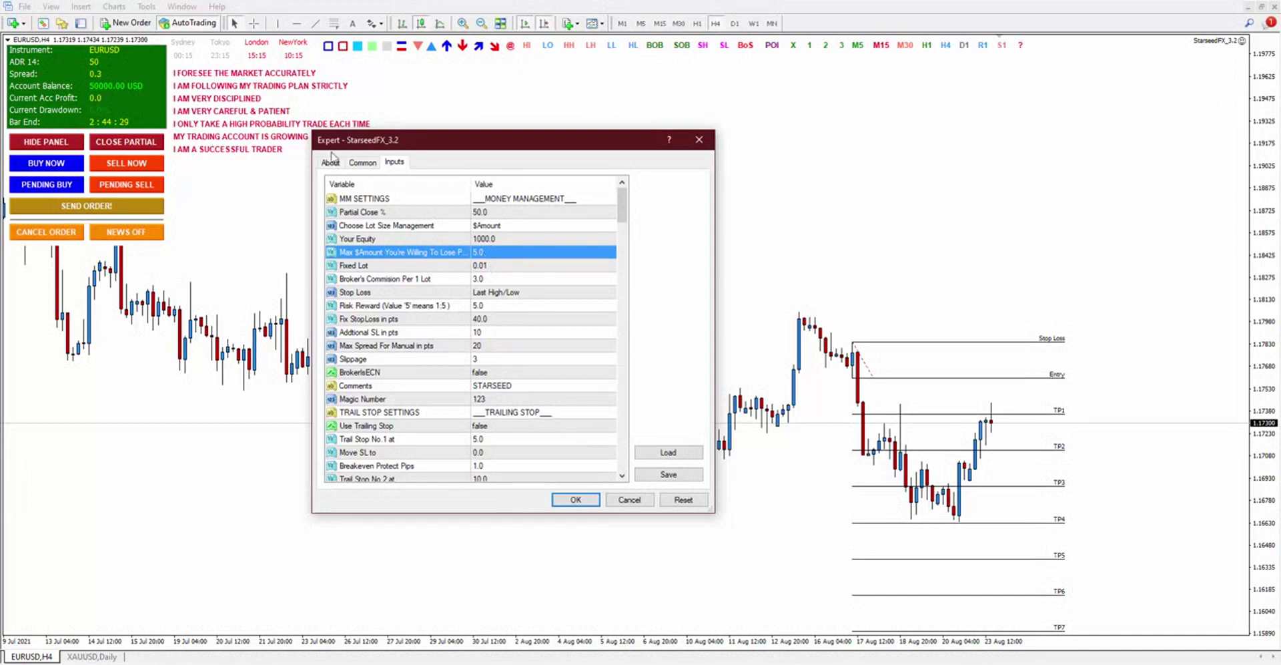
{"action": "left_click", "coordinate": [575, 499]}
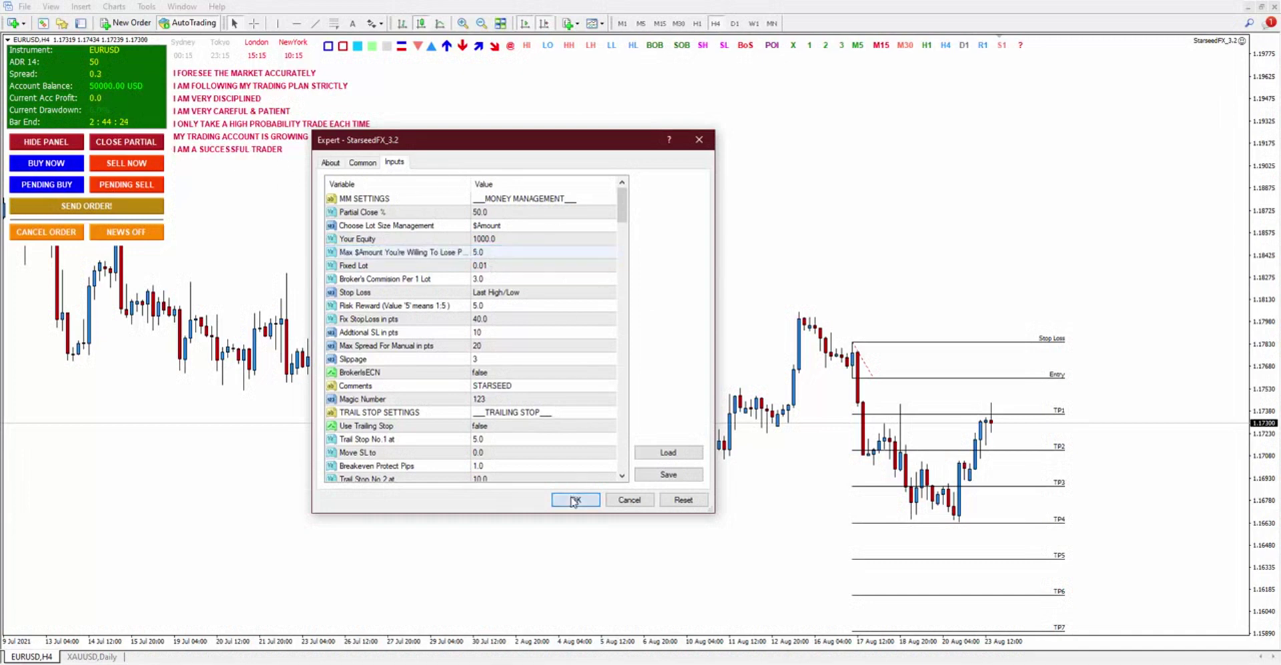
Delete the Fibonacci levels and draw a green supply zone extending ahead from the 17 August high on the EURUSD H4 chart
{"action": "left_click_drag", "start_coordinate": [873, 363], "coordinate": [917, 275]}
{"action": "right_click", "coordinate": [912, 263]}
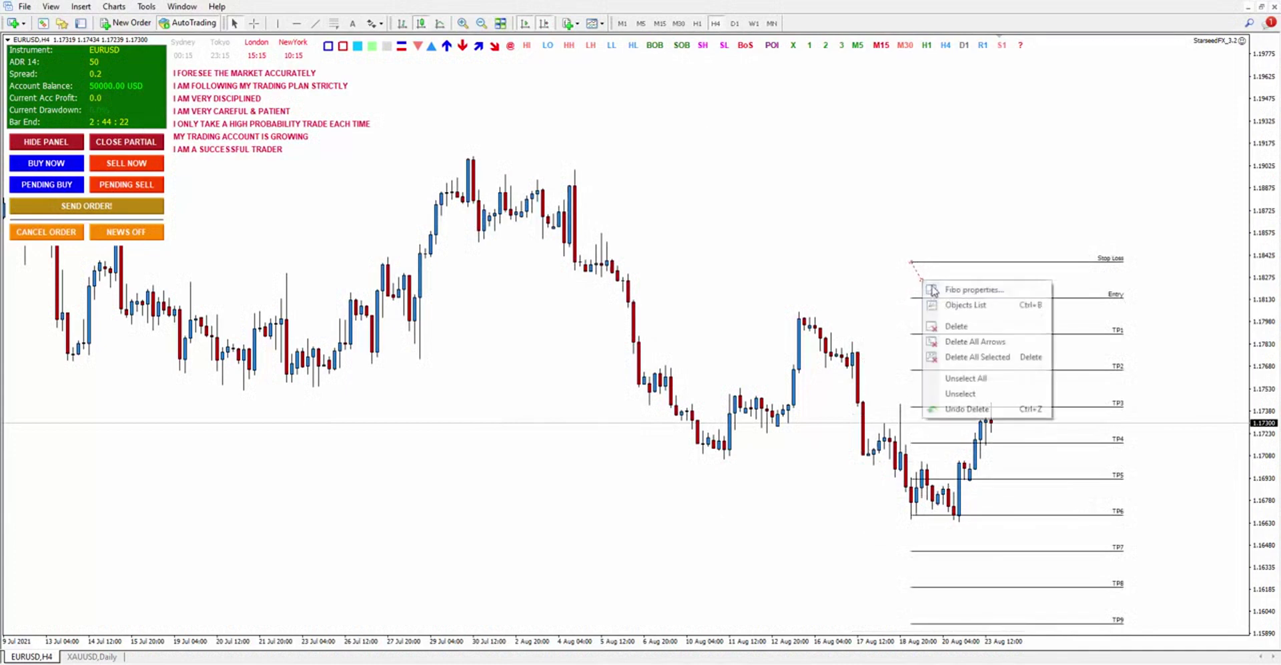
{"action": "left_click", "coordinate": [943, 327]}
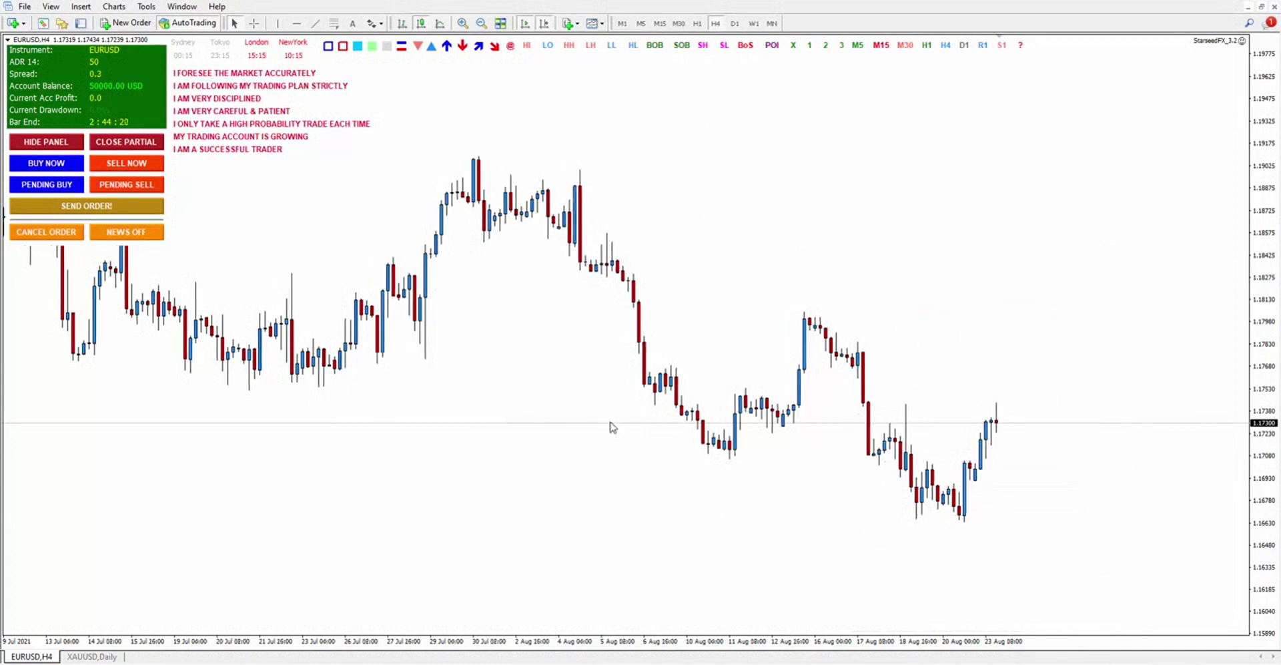
{"action": "left_click", "coordinate": [855, 344]}
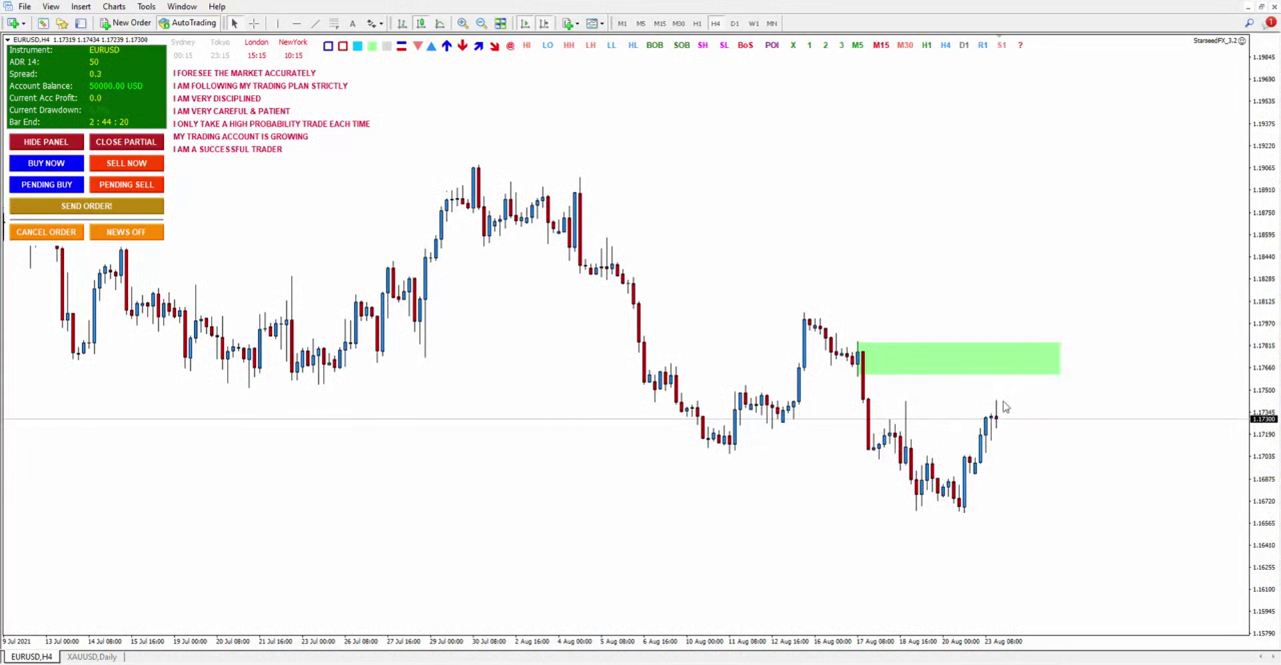
{"action": "scroll", "coordinate": [1007, 400], "scroll_direction": "down", "scroll_amount": 1}
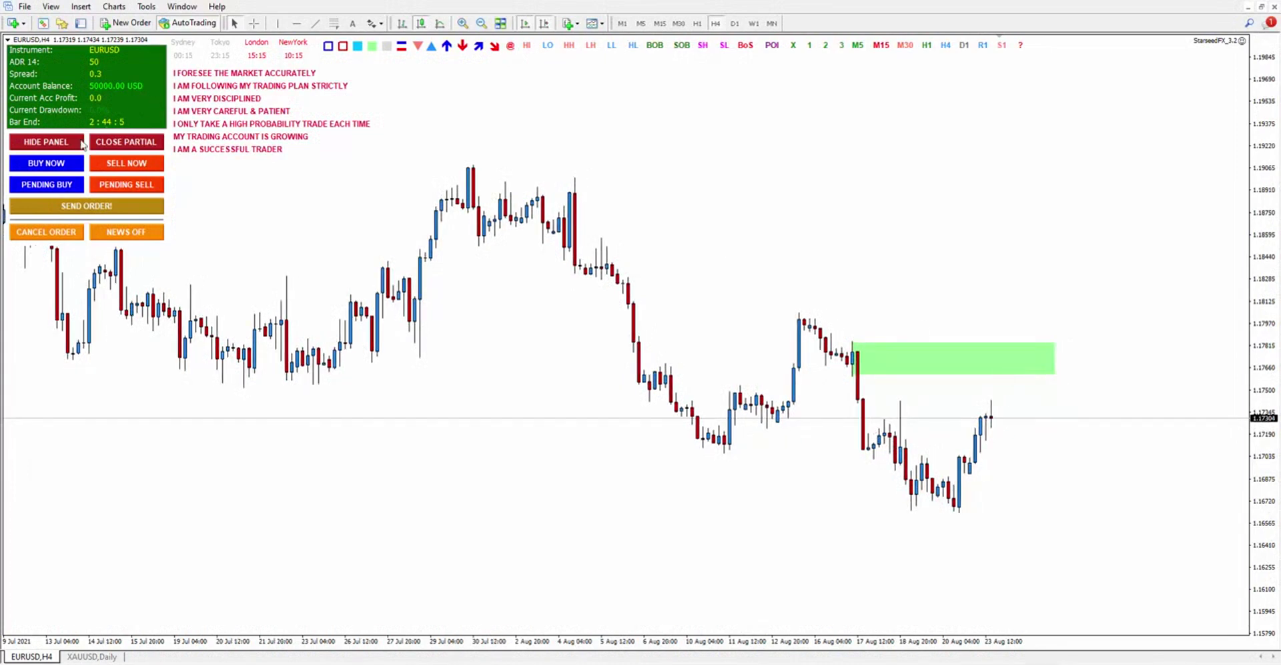
Send a pending sell on EURUSD with the stop loss at 1.17850 above the green zone and the entry at the zone's lower edge
{"action": "left_click", "coordinate": [108, 186]}
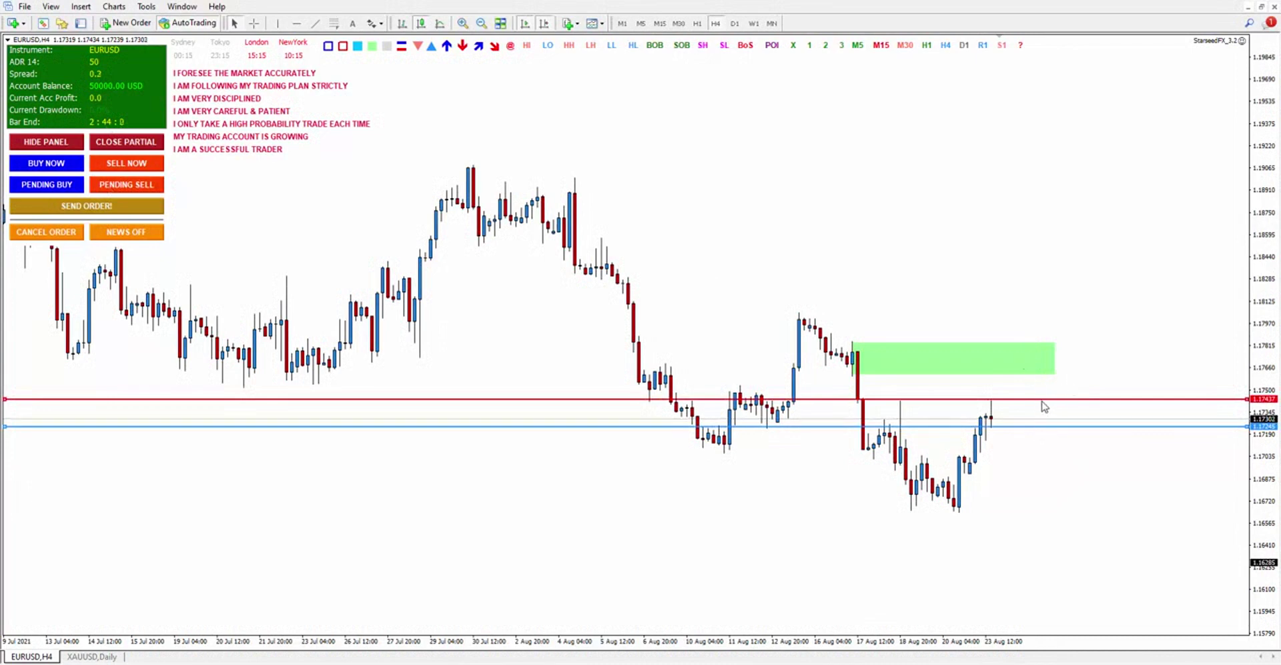
{"action": "left_click_drag", "start_coordinate": [1039, 399], "coordinate": [1064, 345]}
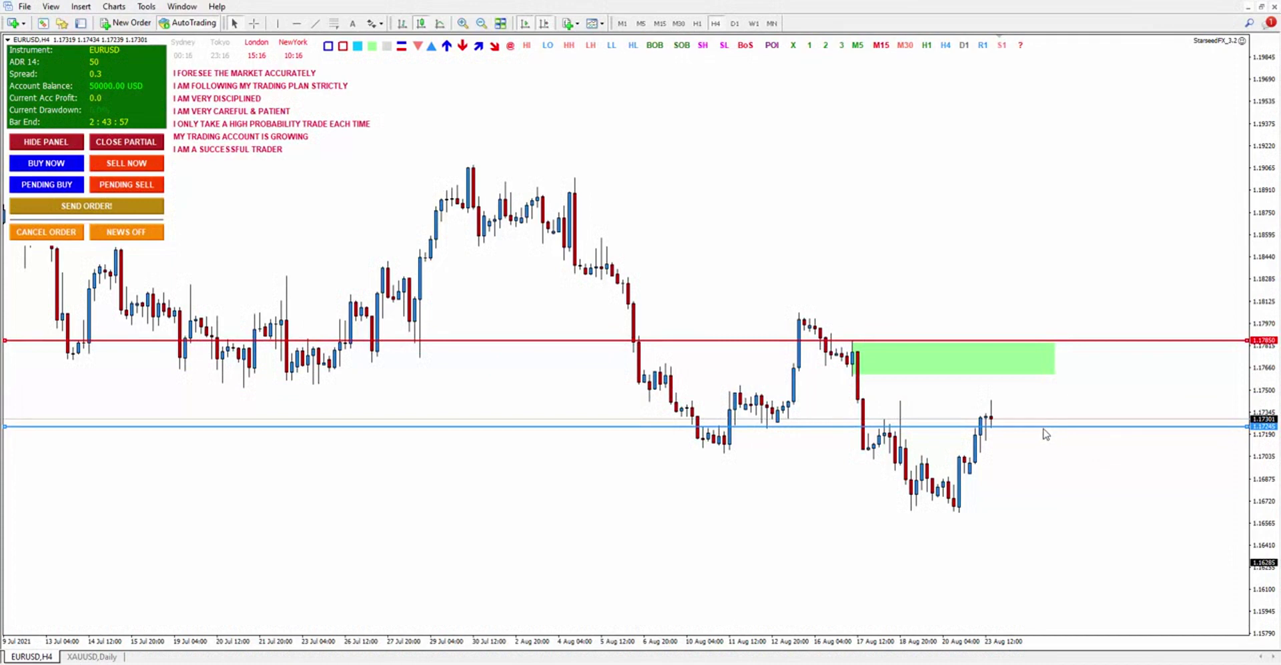
{"action": "left_click_drag", "start_coordinate": [1044, 429], "coordinate": [1064, 382]}
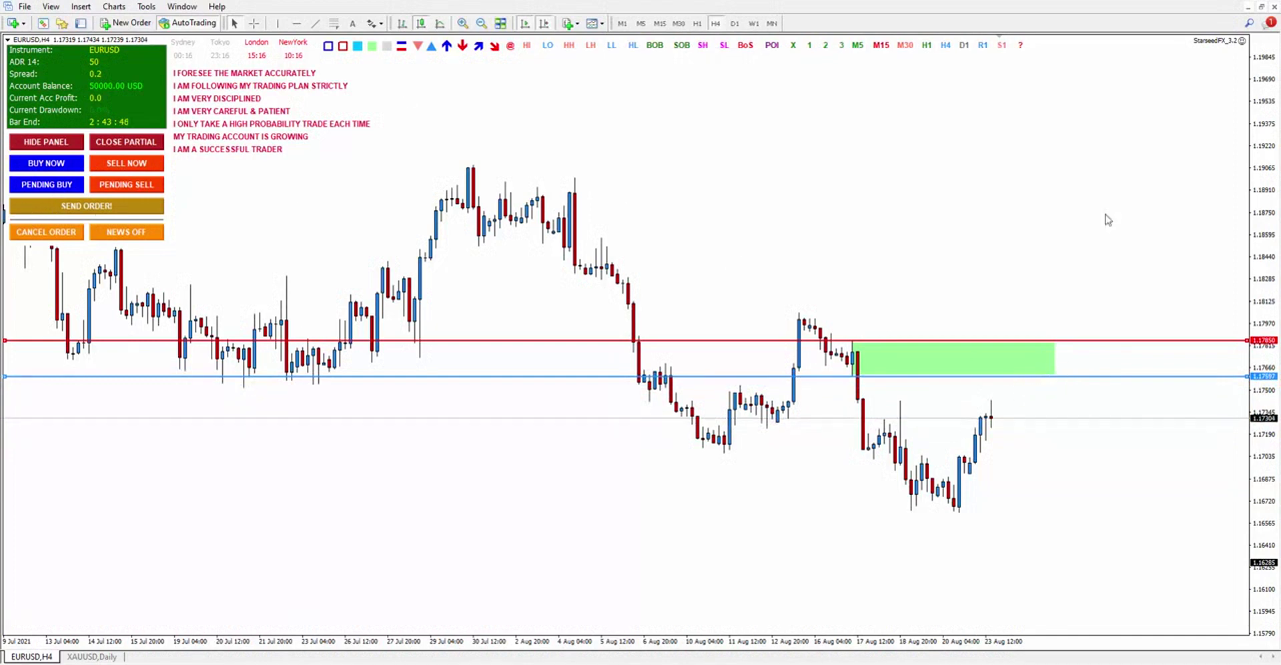
{"action": "left_click", "coordinate": [96, 207]}
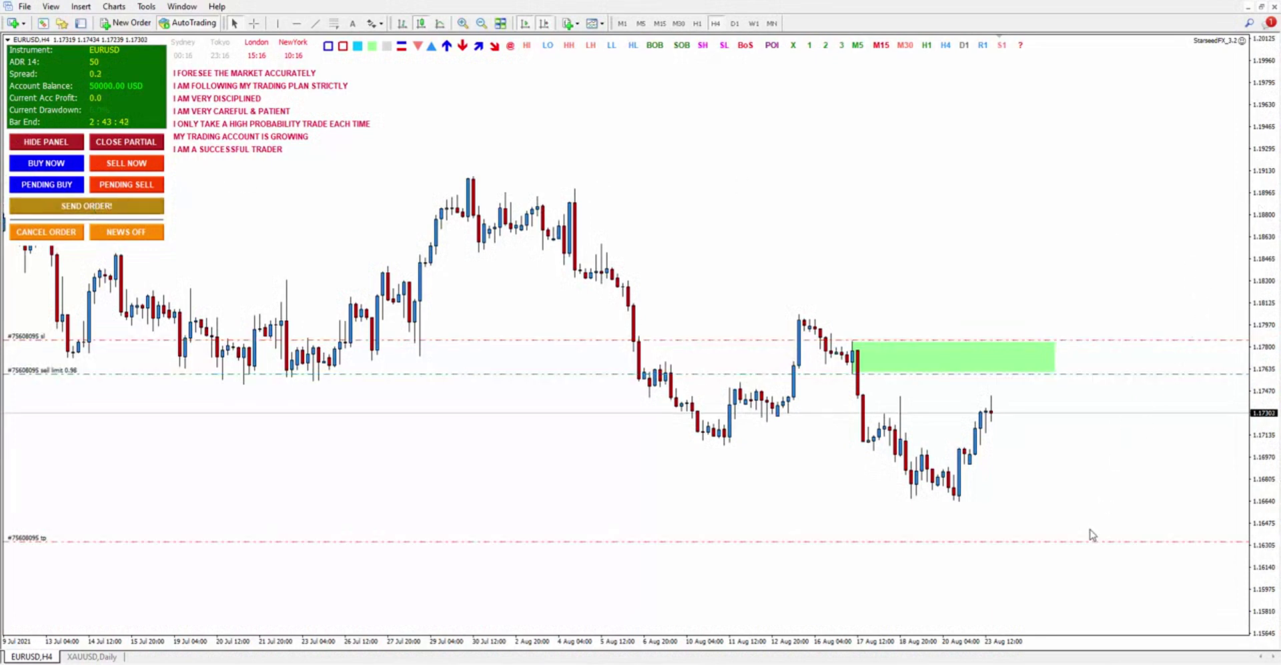
Check the pending sell's target with temporary Fibonacci levels from stop loss to entry, and read the projected loss at its stop loss
{"action": "left_click", "coordinate": [334, 23]}
{"action": "mouse_move", "coordinate": [975, 232]}
{"action": "left_mouse_down"}
{"action": "mouse_move", "coordinate": [998, 270]}
{"action": "mouse_move", "coordinate": [989, 262]}
{"action": "mouse_move", "coordinate": [950, 344]}
{"action": "mouse_move", "coordinate": [976, 378]}
{"action": "mouse_move", "coordinate": [922, 378]}
{"action": "left_mouse_up"}
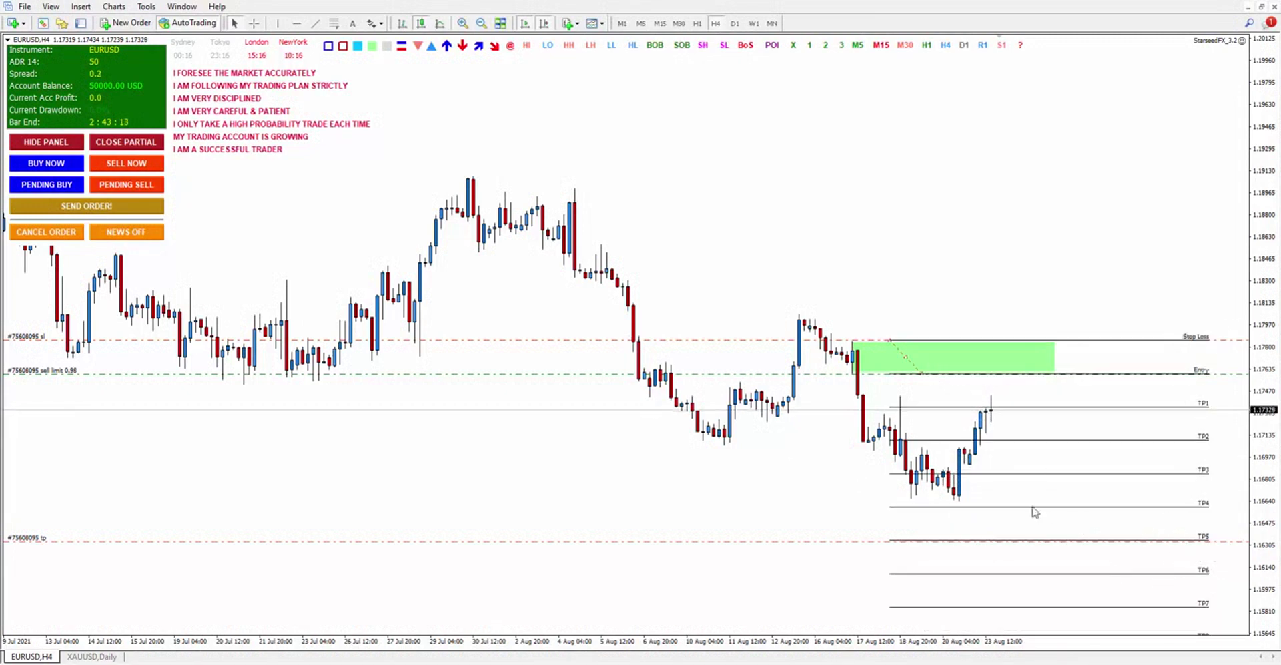
{"action": "left_click_drag", "start_coordinate": [904, 367], "coordinate": [950, 223]}
{"action": "right_click", "coordinate": [950, 222]}
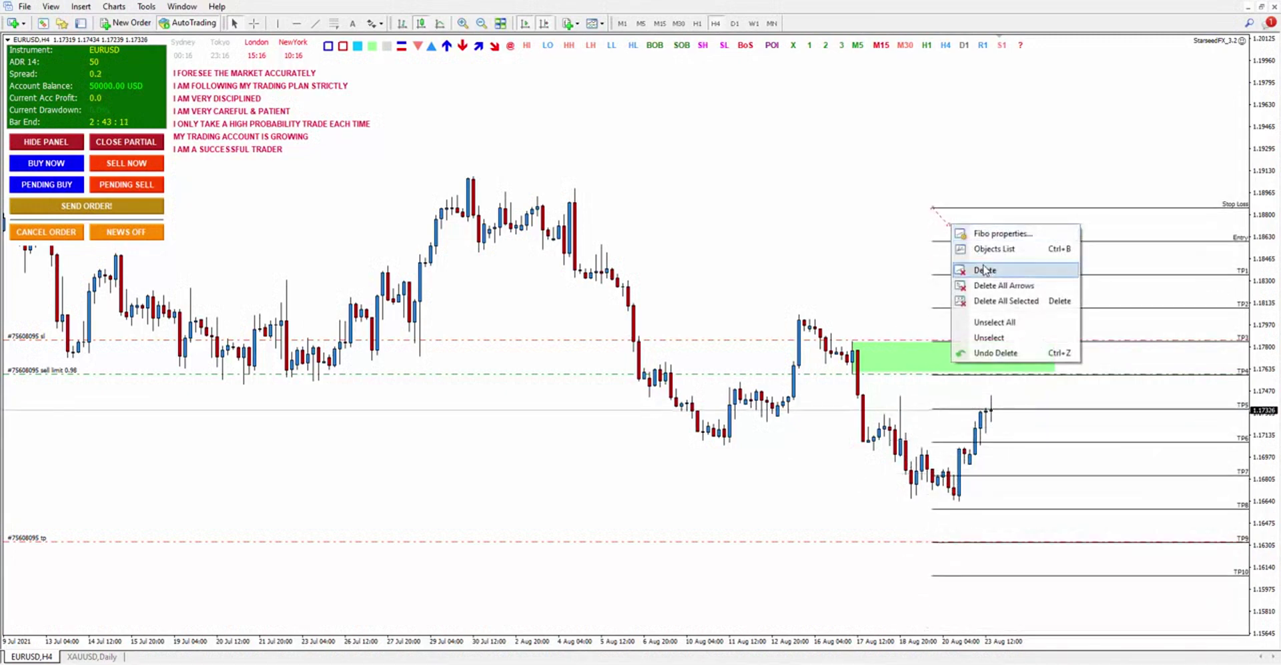
{"action": "left_click", "coordinate": [972, 269]}
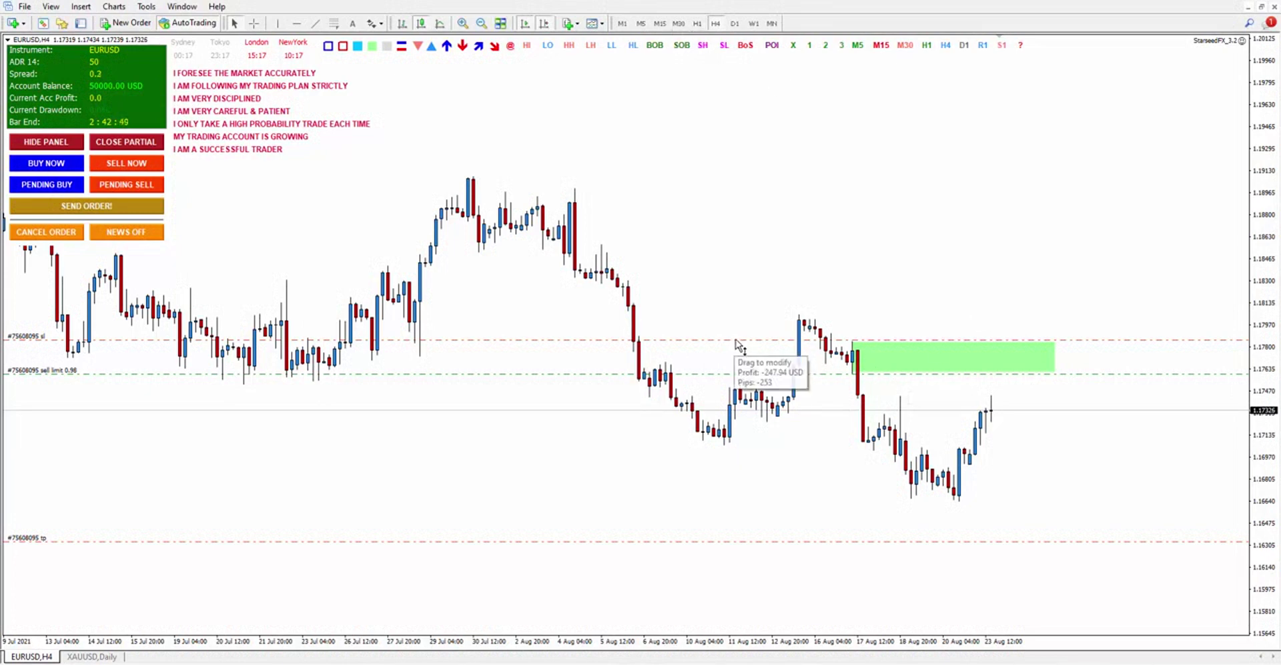
{"action": "scroll", "coordinate": [98, 419], "scroll_direction": "up", "scroll_amount": 1}
{"action": "scroll", "coordinate": [293, 400], "scroll_direction": "down", "scroll_amount": 1}
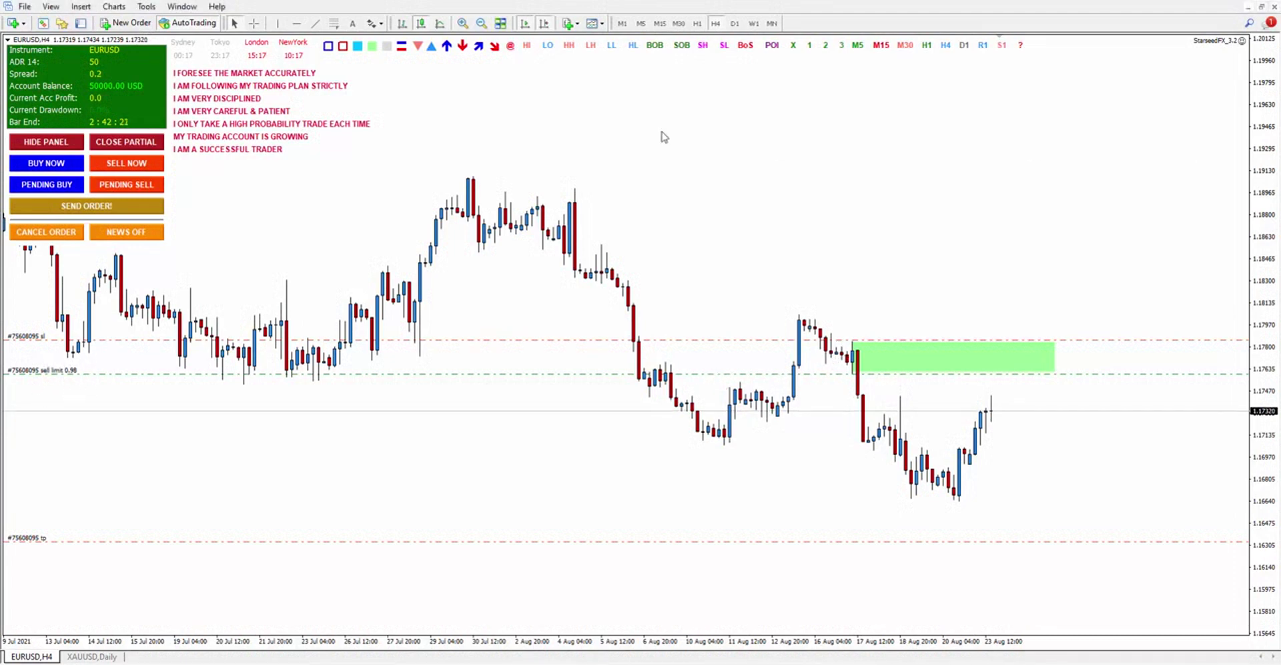
Switch EURUSD to M15 and send a pending buy with entry at 1.17226 and stop loss at about 1.17158
{"action": "left_click", "coordinate": [659, 24]}
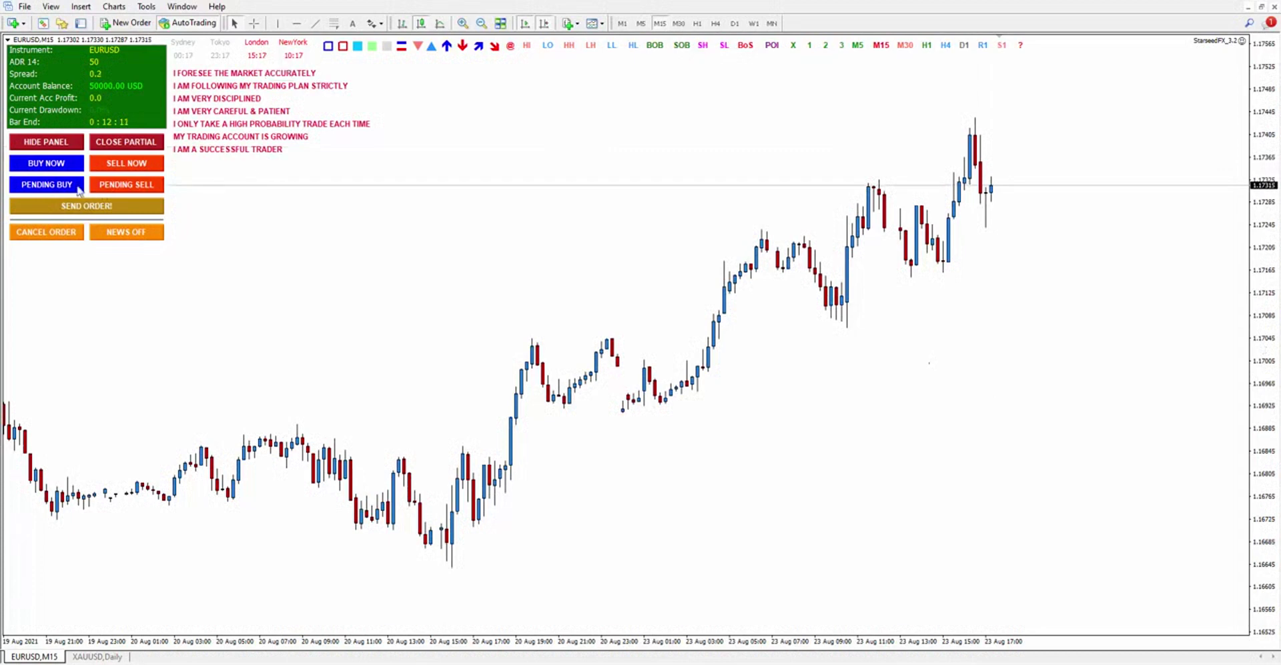
{"action": "left_click", "coordinate": [47, 184]}
{"action": "left_click_drag", "start_coordinate": [995, 210], "coordinate": [994, 236]}
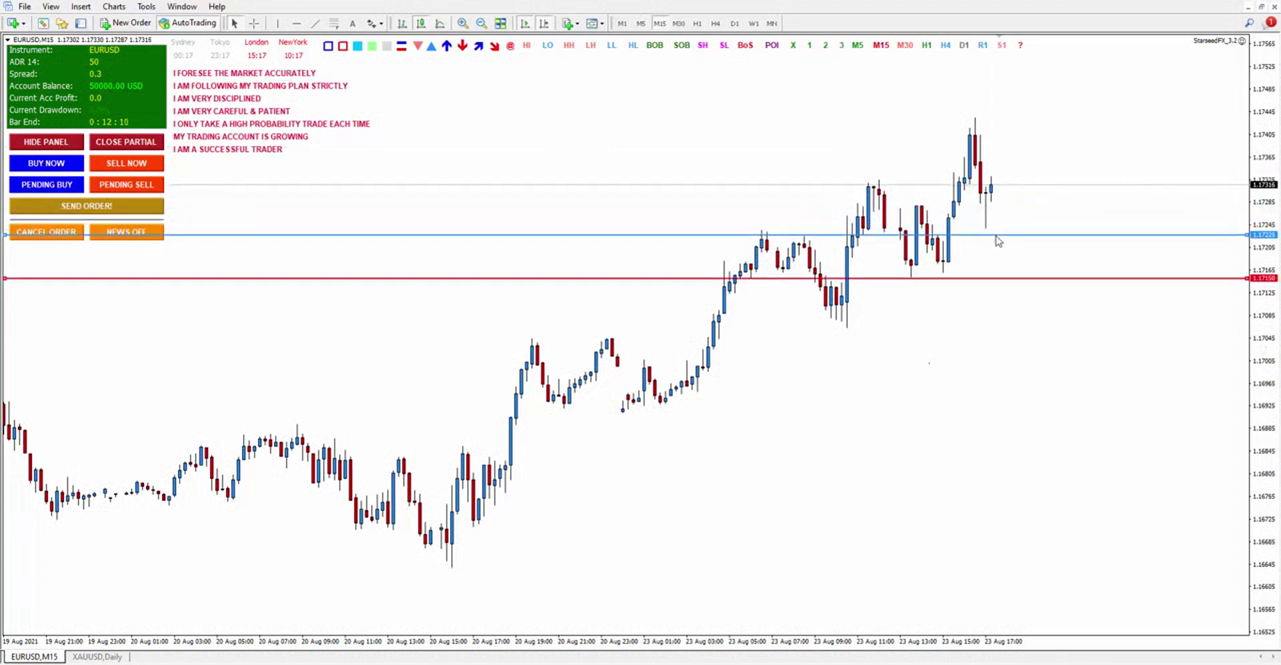
{"action": "left_click_drag", "start_coordinate": [970, 279], "coordinate": [970, 273]}
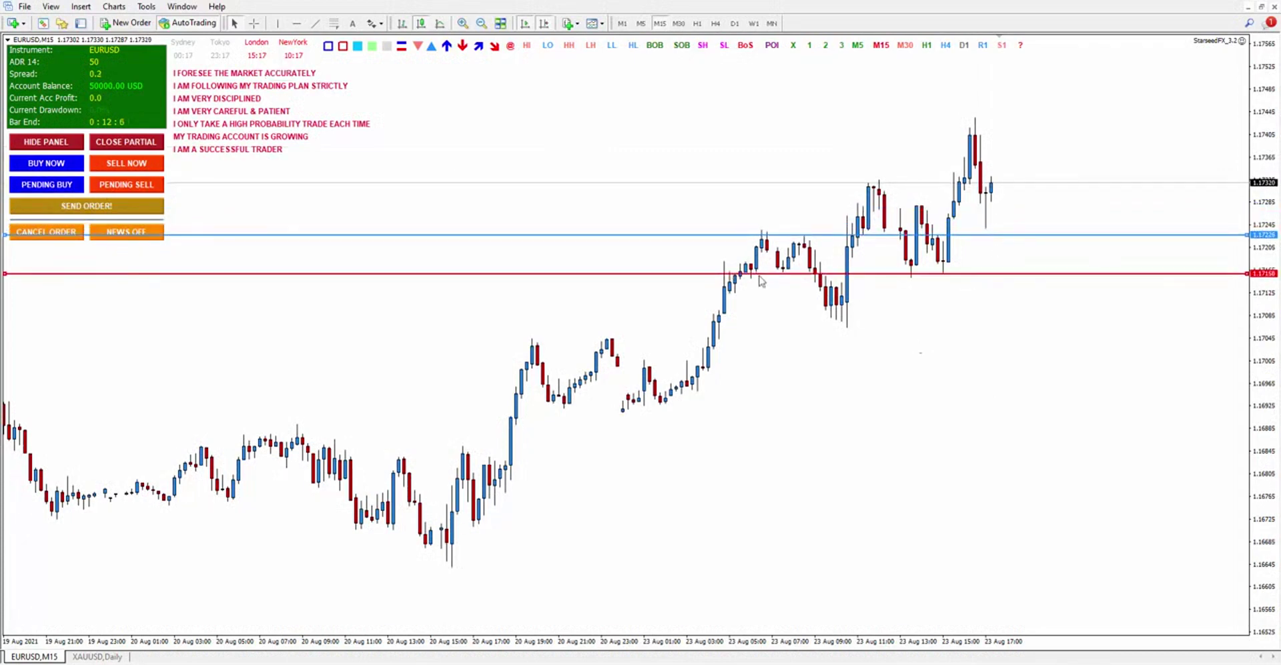
{"action": "left_click", "coordinate": [75, 208]}
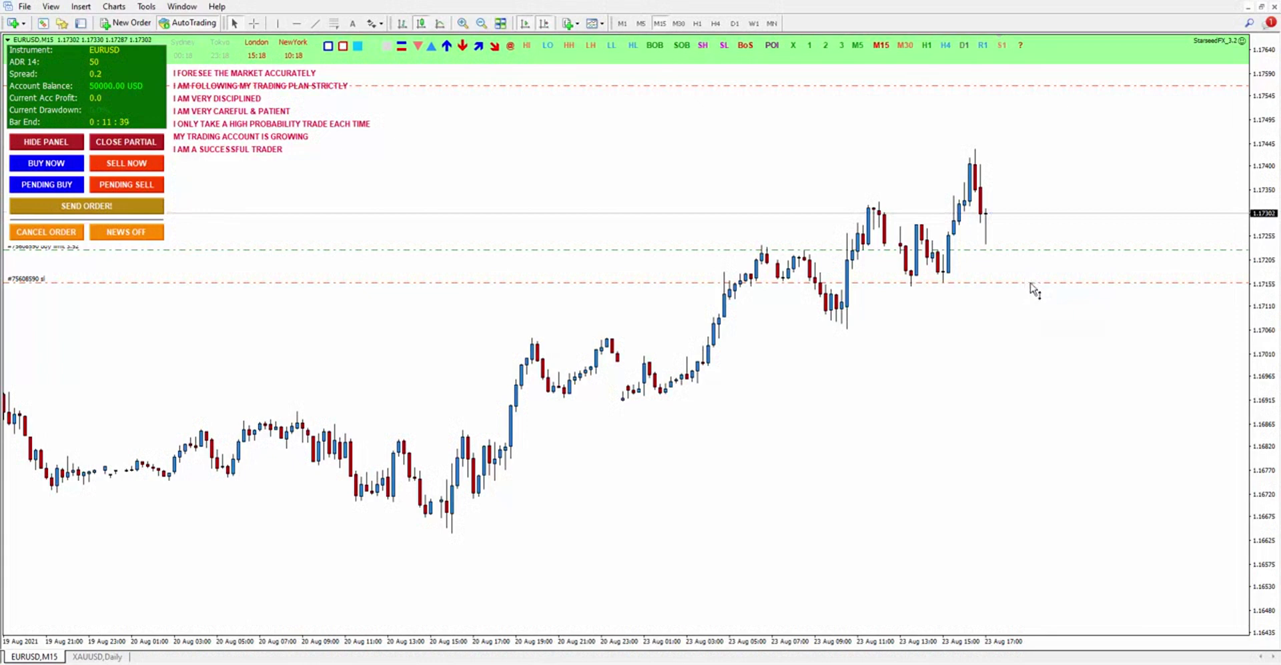
{"action": "left_click_drag", "start_coordinate": [1259, 357], "coordinate": [947, 303]}
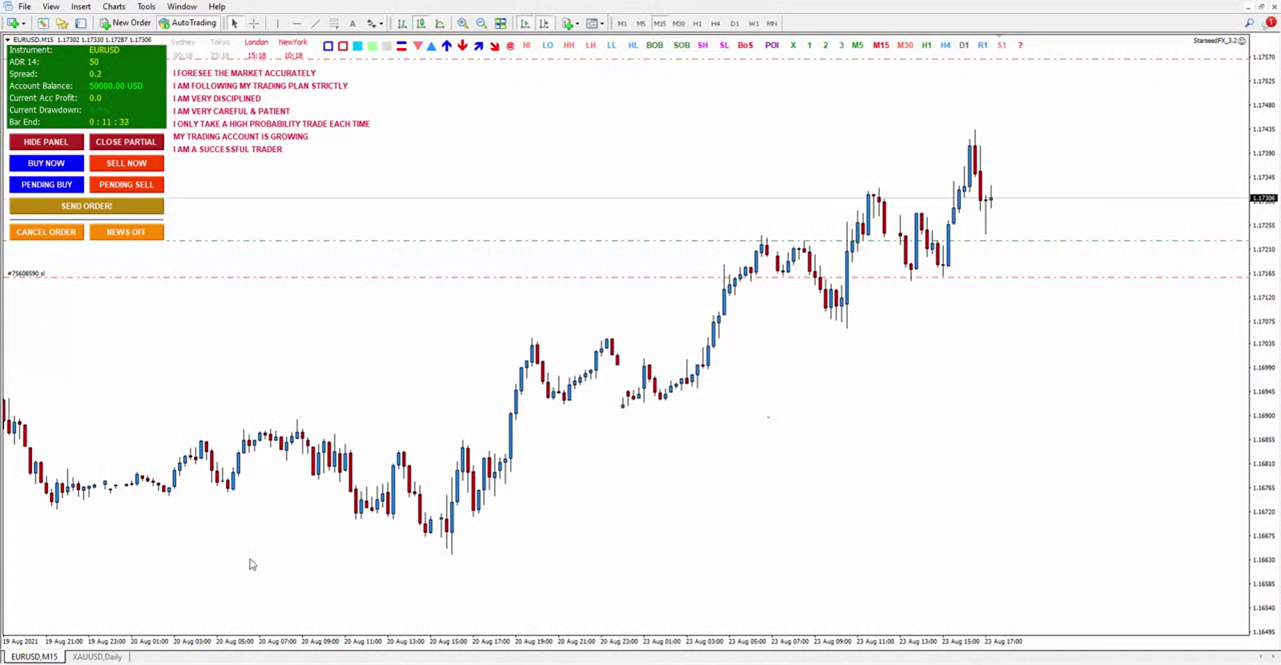
Switch to the XAUUSD daily chart and draw a green supply zone extending ahead from the early August candle high
{"action": "left_click", "coordinate": [87, 655]}
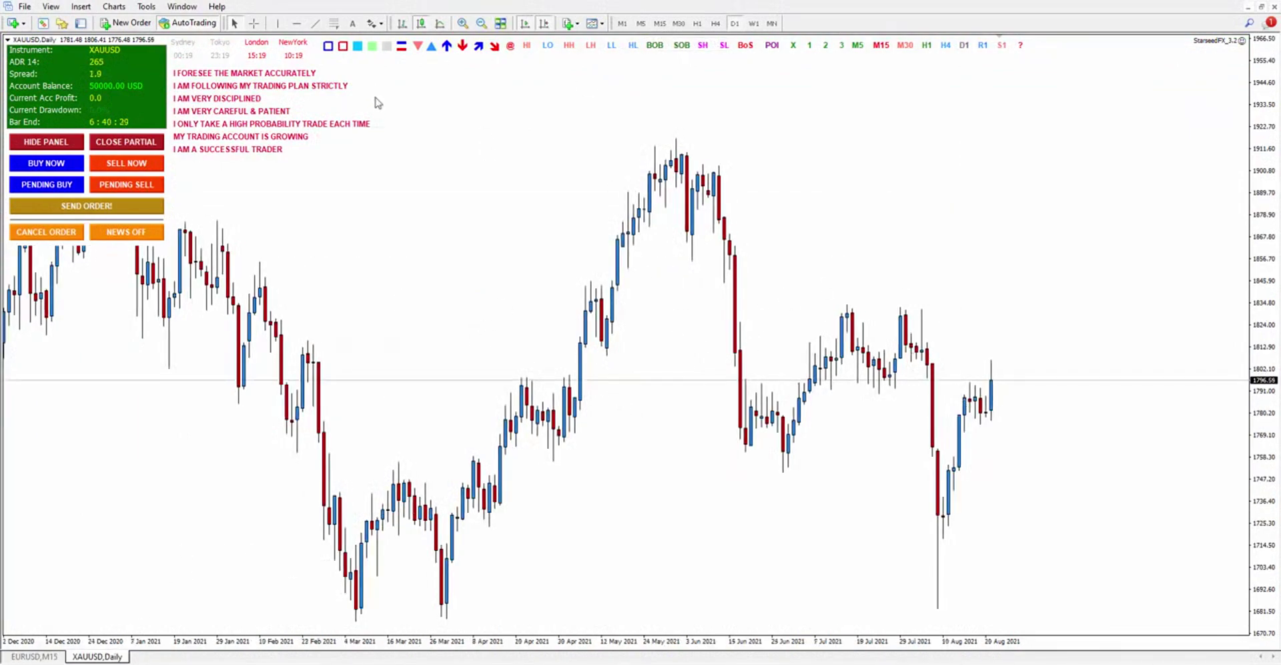
{"action": "left_click", "coordinate": [371, 46]}
{"action": "left_click_drag", "start_coordinate": [921, 309], "coordinate": [1107, 333]}
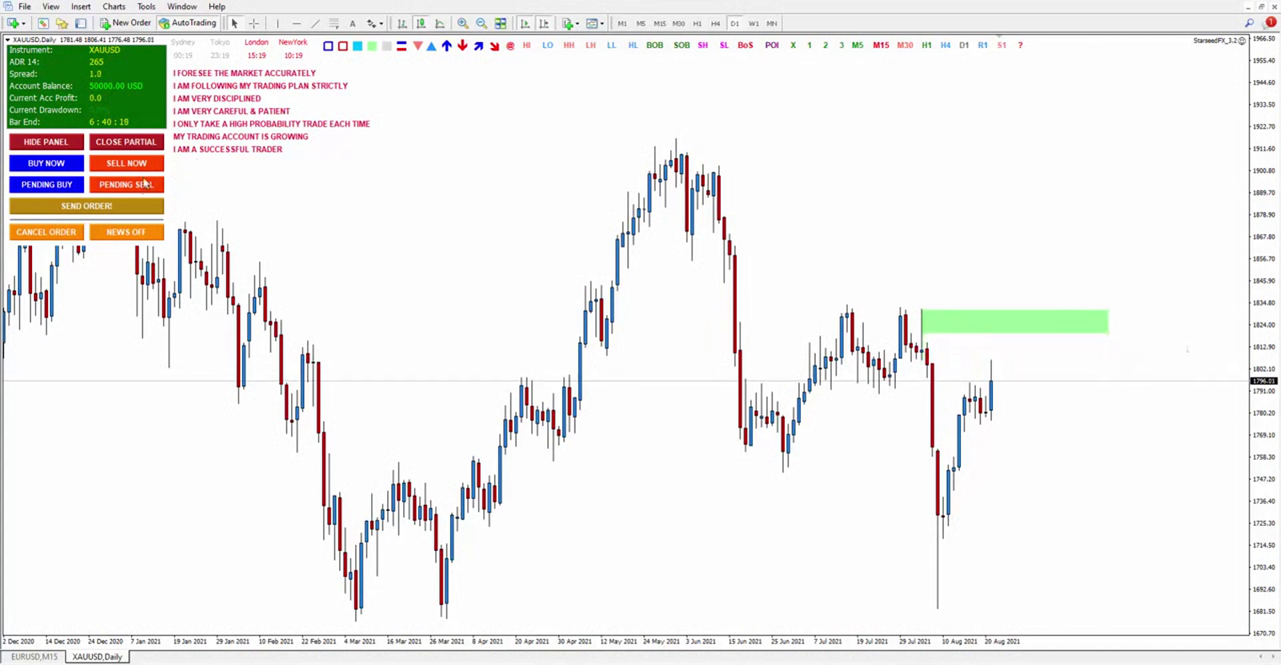
Send a pending sell on XAUUSD with the stop loss at 1831.62 and the entry at the green zone's lower edge
{"action": "left_click_drag", "start_coordinate": [1129, 381], "coordinate": [1130, 314]}
{"action": "left_click_drag", "start_coordinate": [1100, 407], "coordinate": [1118, 337]}
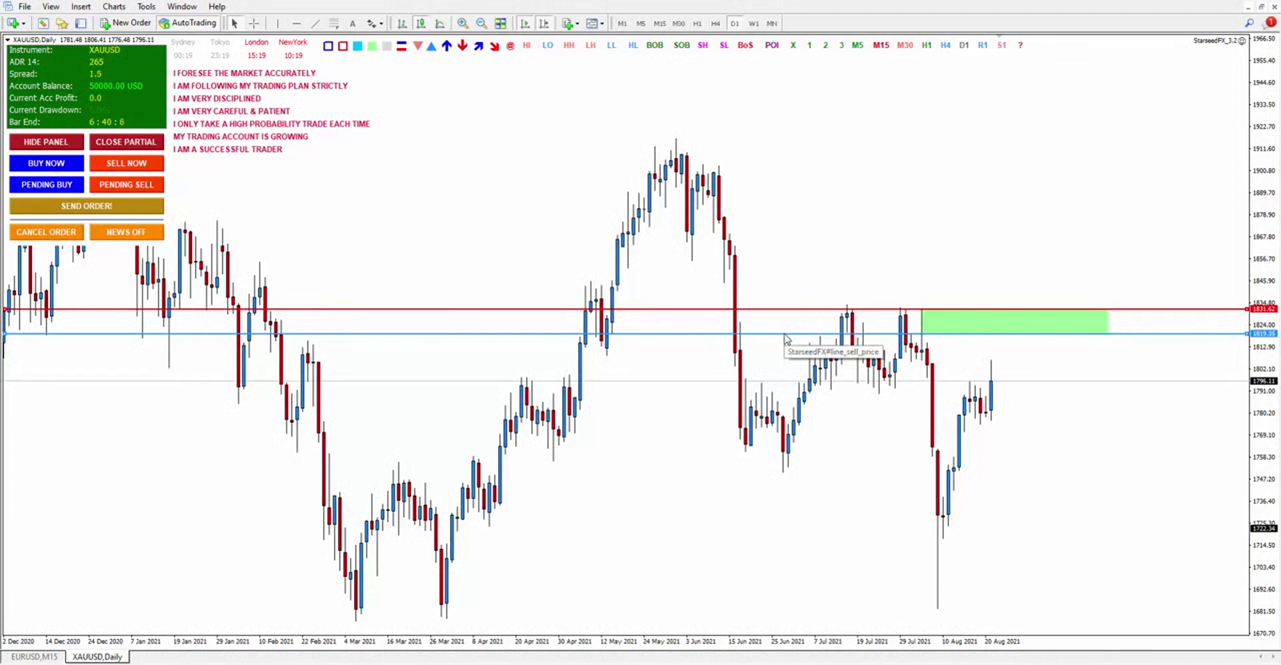
{"action": "left_click", "coordinate": [106, 207]}
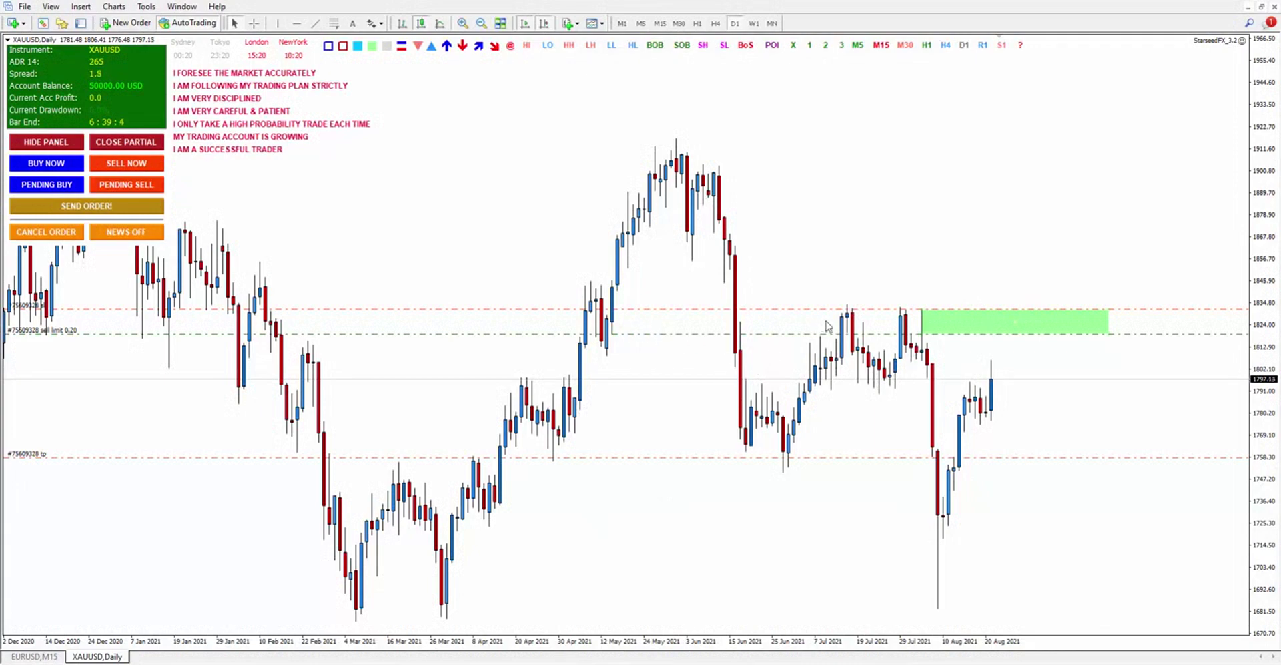
Return to the EURUSD chart, set its timeframe to H1 and delete the pending buy limit order
{"action": "right_click", "coordinate": [94, 657]}
{"action": "left_click", "coordinate": [34, 656]}
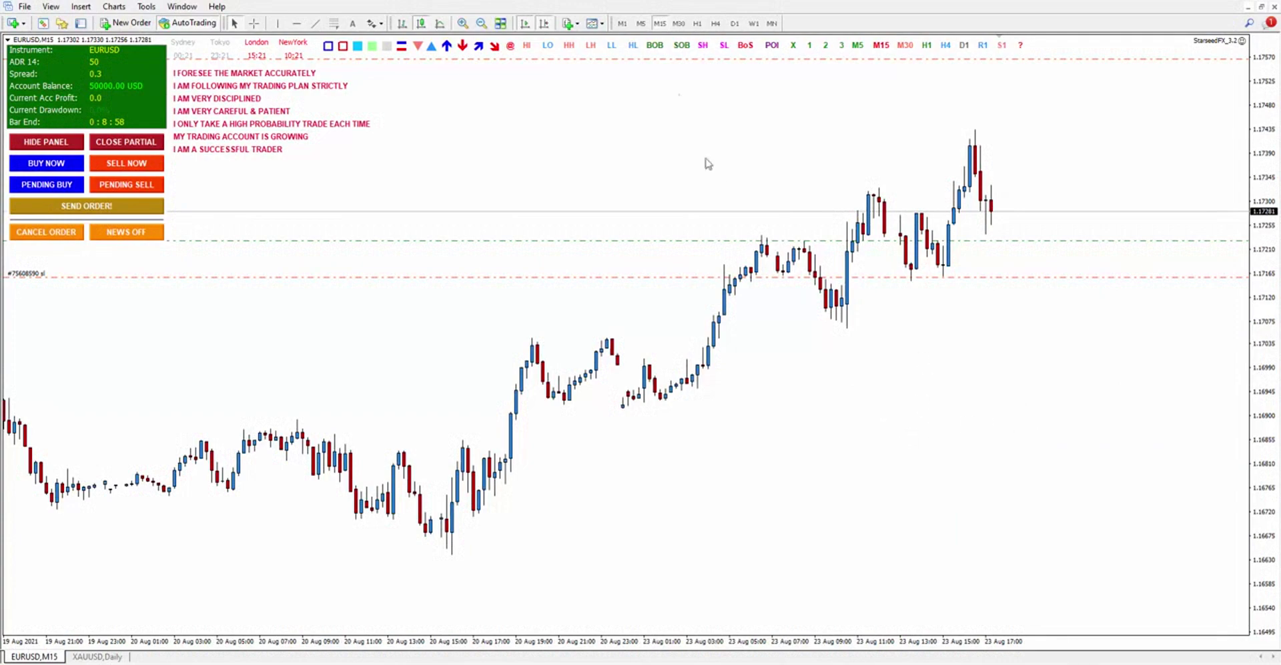
{"action": "left_click", "coordinate": [697, 23]}
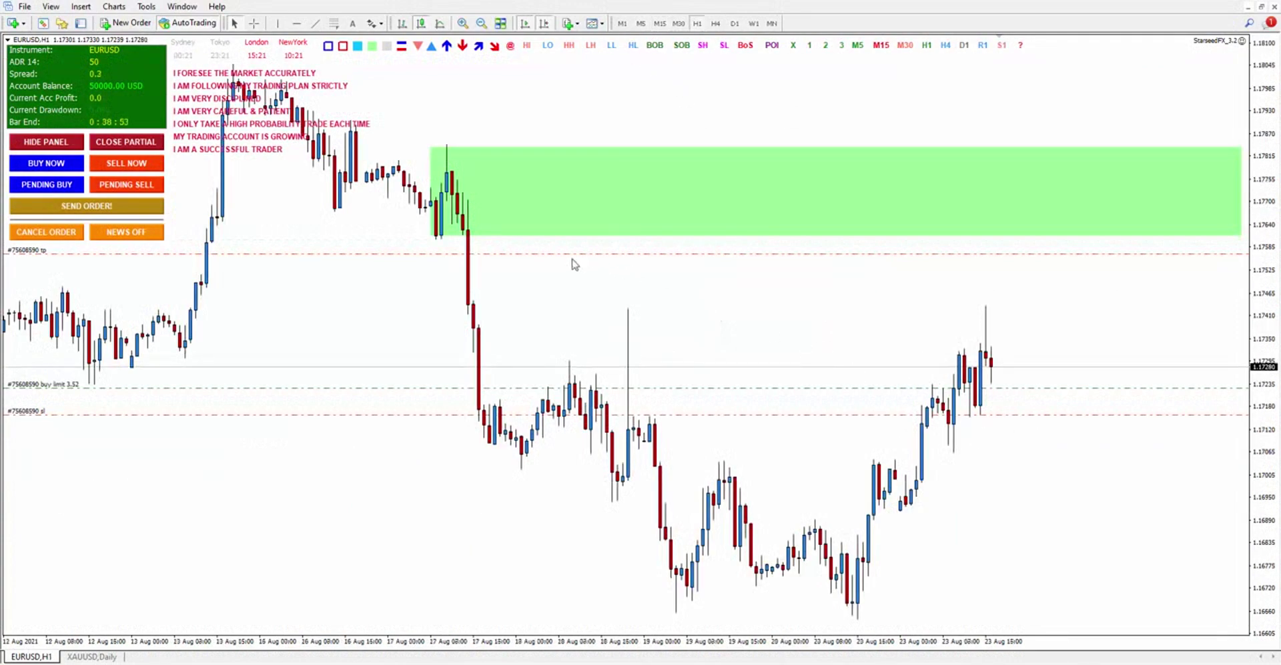
{"action": "right_click", "coordinate": [675, 387]}
{"action": "left_click", "coordinate": [734, 404]}
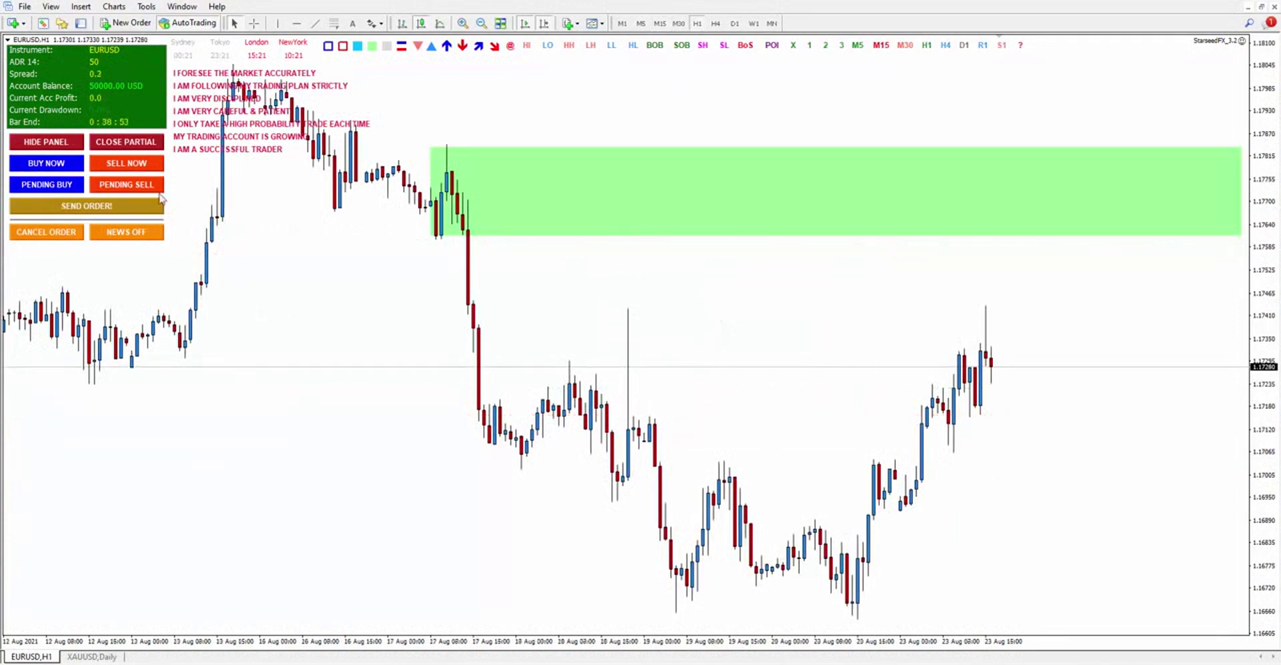
Preview the stop loss line of an immediate EURUSD buy, and set Additional SL in pts to 0 in the expert's inputs
{"action": "left_click", "coordinate": [41, 164]}
{"action": "key", "text": "F7"}
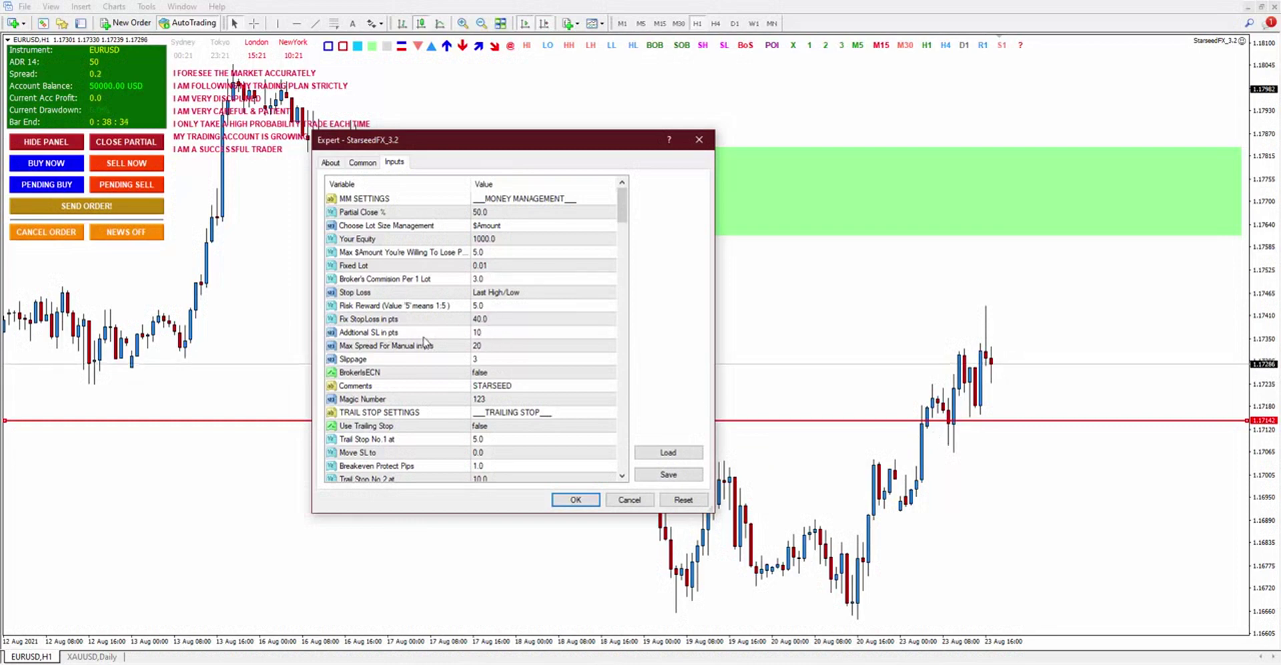
{"action": "left_click", "coordinate": [475, 337]}
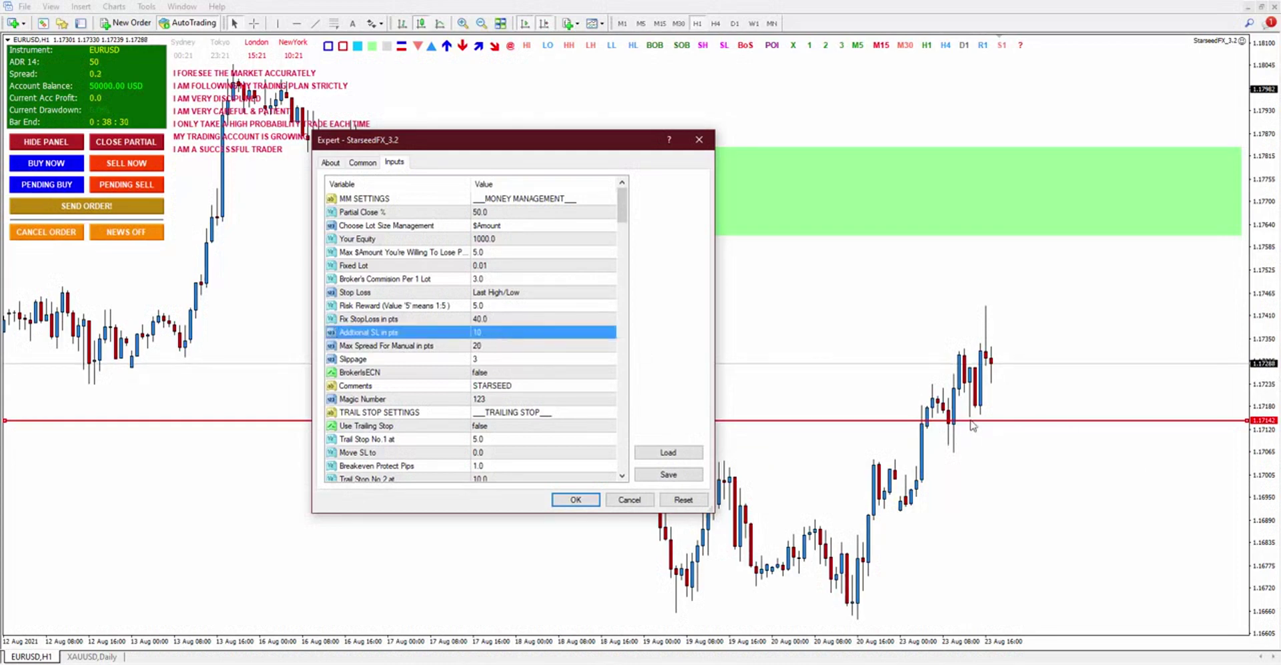
{"action": "left_click", "coordinate": [492, 333]}
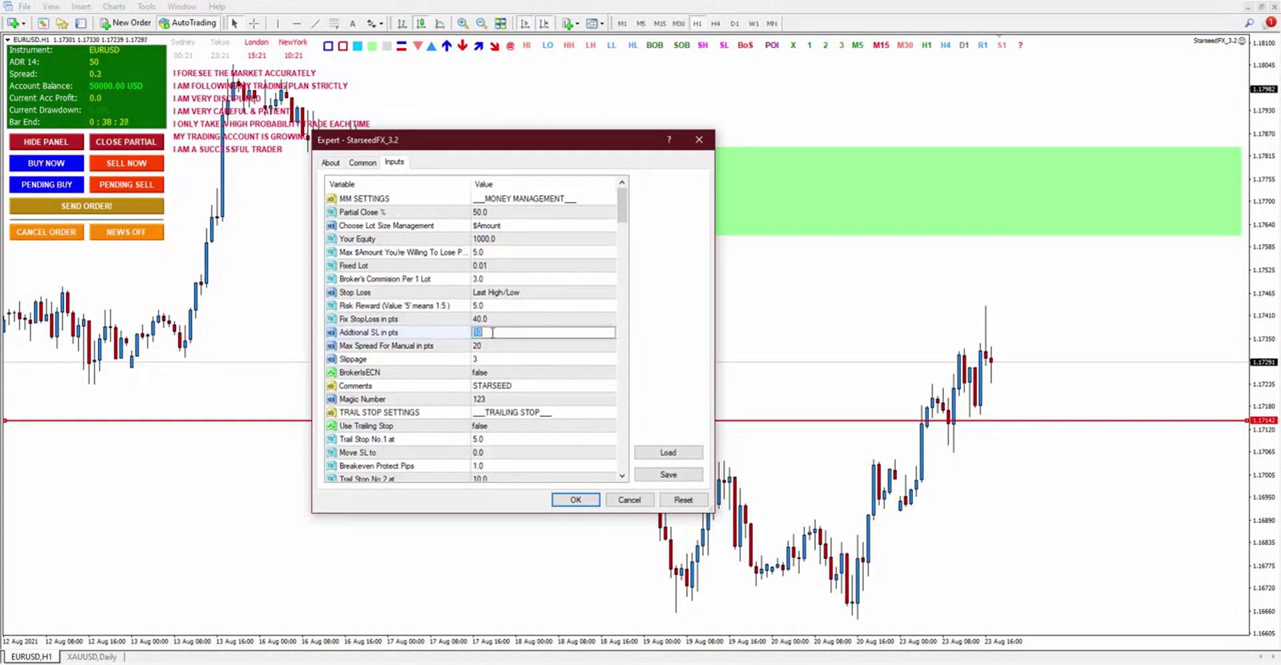
{"action": "key", "text": "Return"}
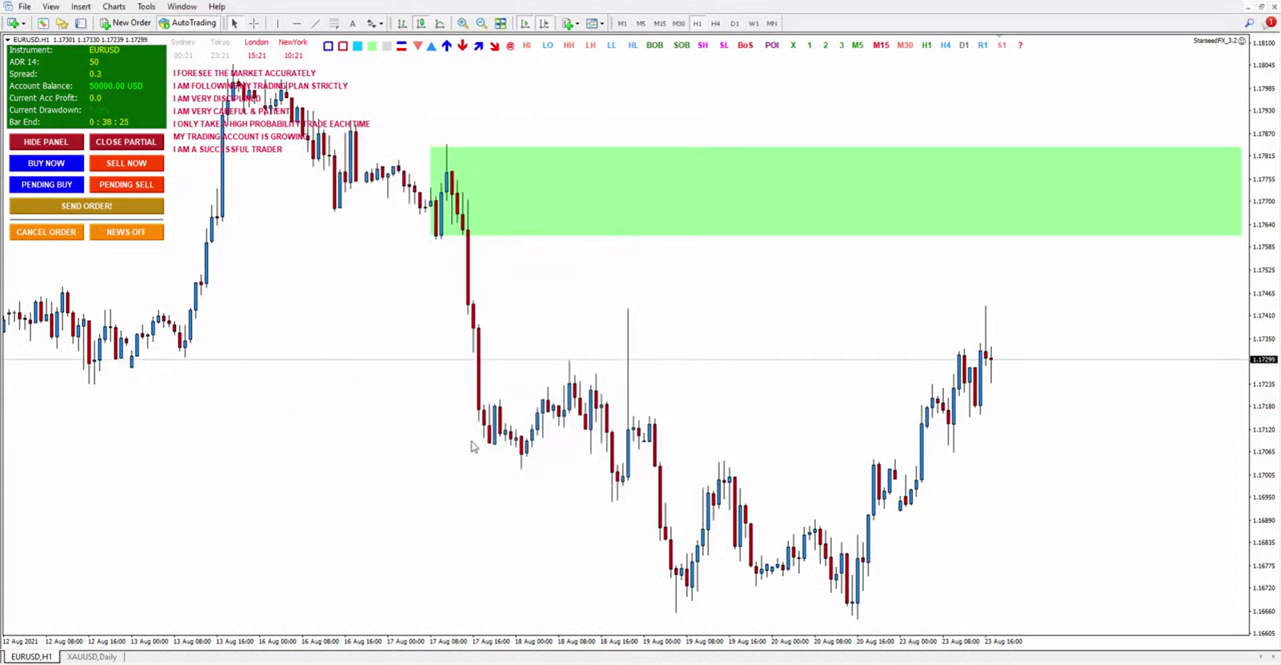
Preview the stop loss line of an immediate EURUSD buy and examine the Additional SL in pts and Stop Loss inputs
{"action": "left_click", "coordinate": [60, 165]}
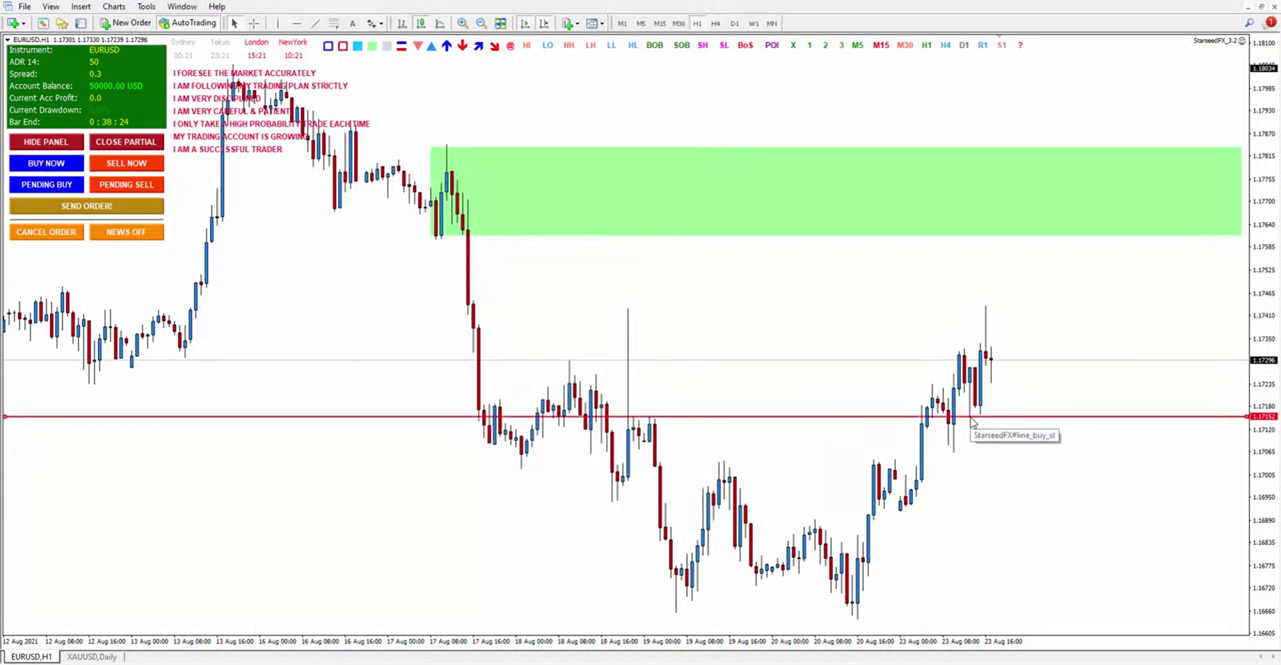
{"action": "right_click", "coordinate": [358, 323]}
{"action": "mouse_move", "coordinate": [415, 415]}
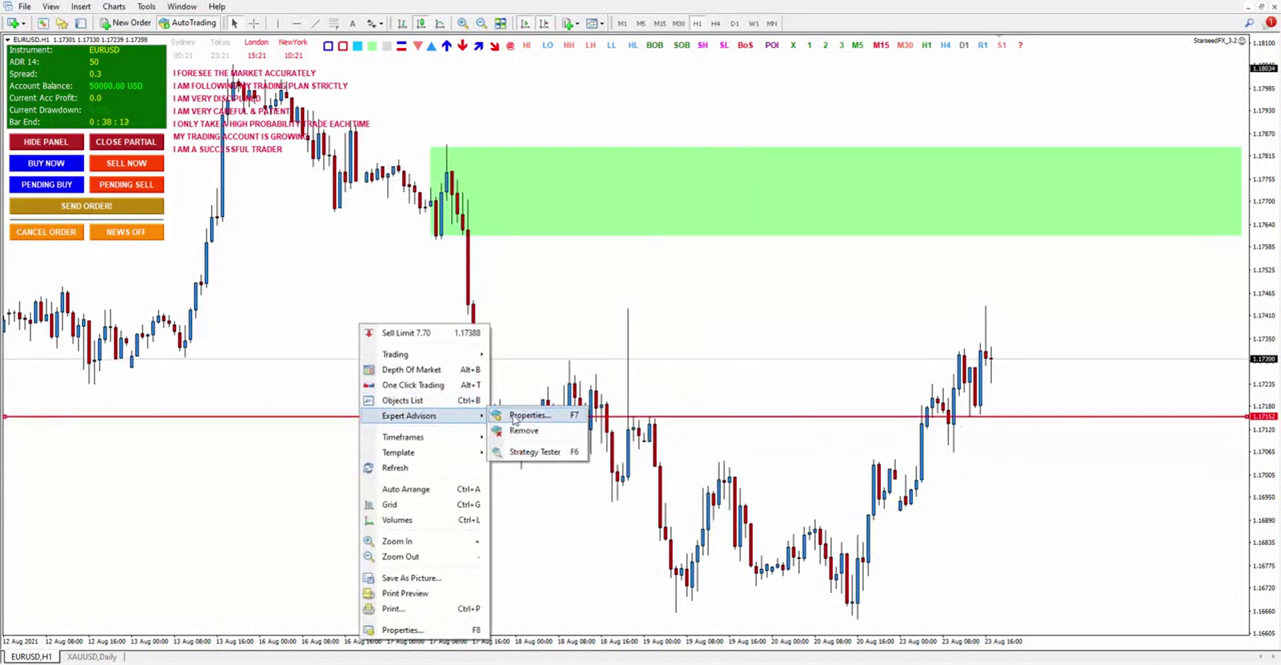
{"action": "left_click", "coordinate": [517, 414]}
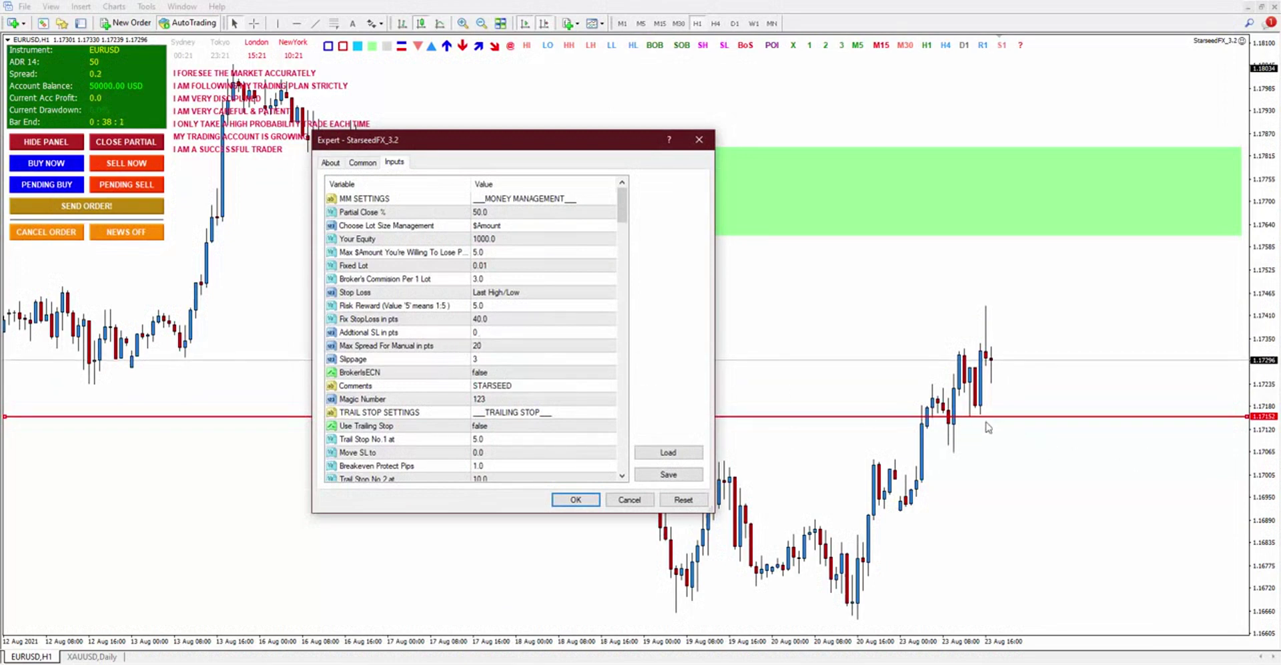
{"action": "left_click", "coordinate": [487, 335]}
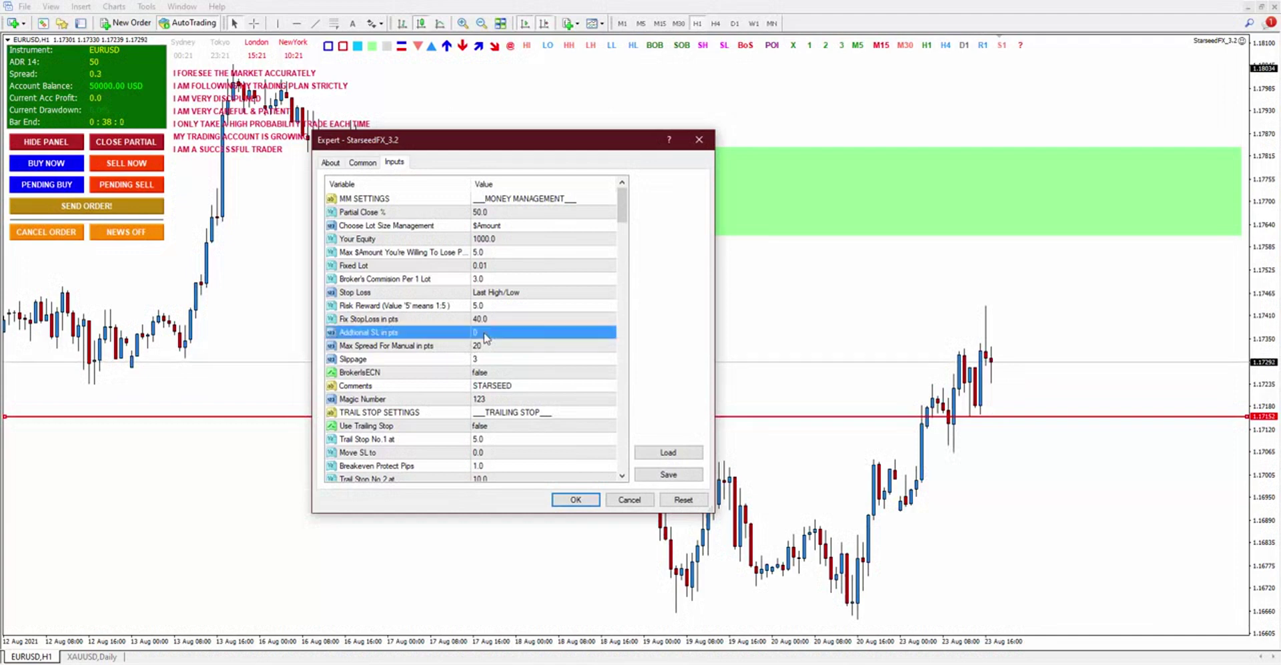
{"action": "left_click", "coordinate": [510, 298]}
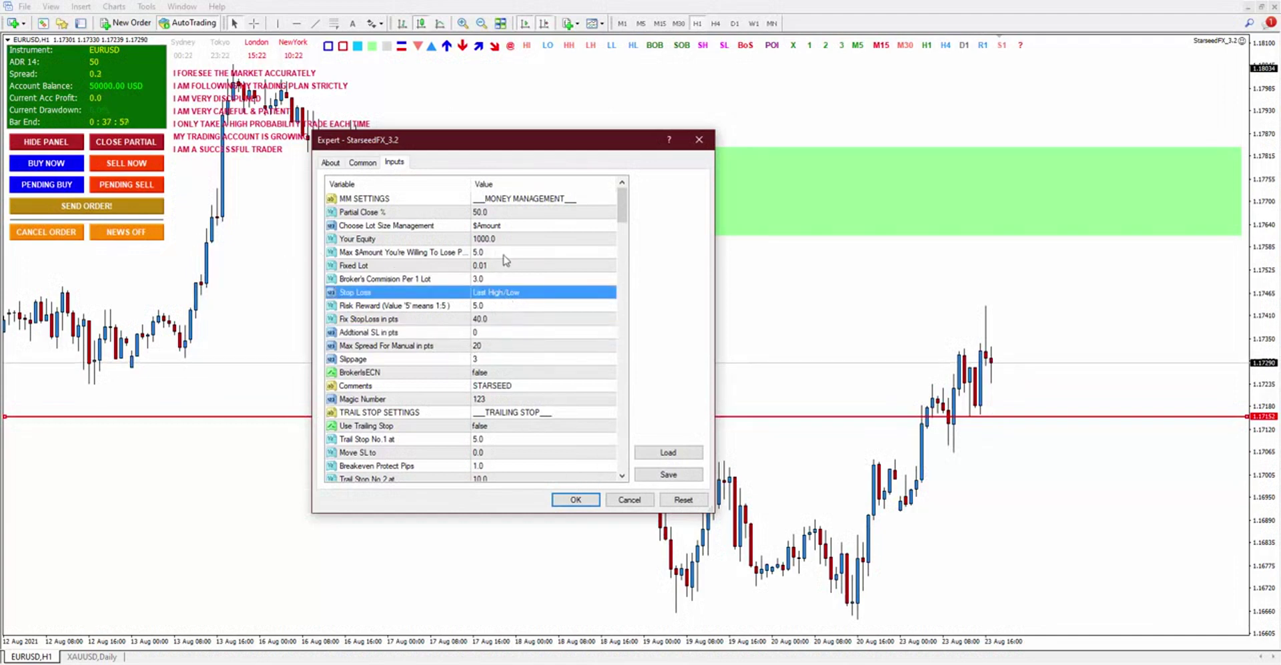
{"action": "key", "text": "Return"}
Send a pending EURUSD buy with the entry at the 19 August spike high and the stop loss at 1.17152
{"action": "left_click", "coordinate": [79, 187]}
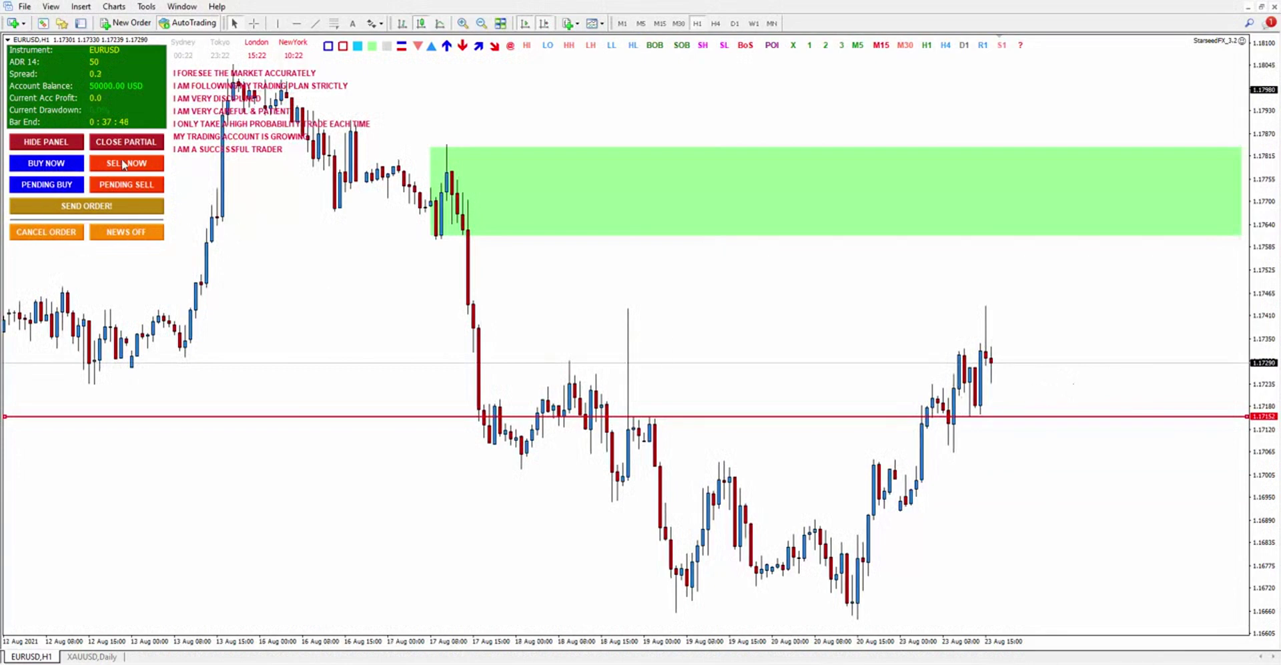
{"action": "left_click", "coordinate": [43, 186]}
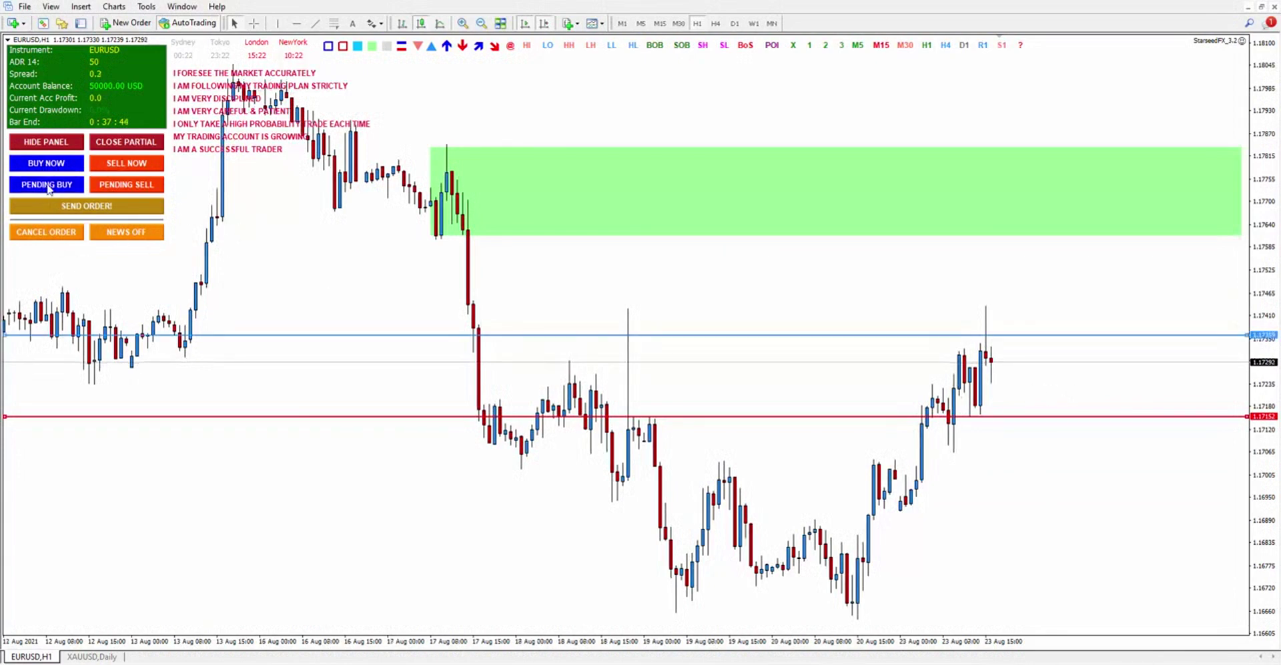
{"action": "left_click_drag", "start_coordinate": [1032, 337], "coordinate": [1038, 310]}
{"action": "left_click", "coordinate": [86, 206]}
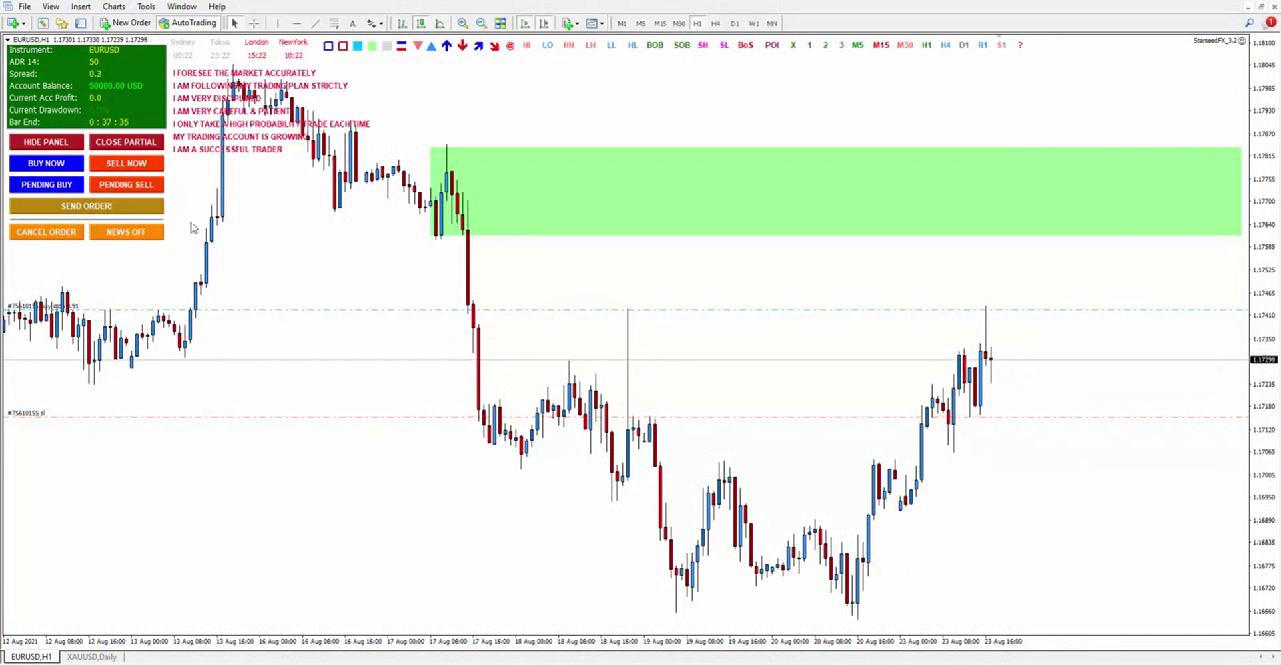
{"action": "left_click_drag", "start_coordinate": [124, 332], "coordinate": [354, 354]}
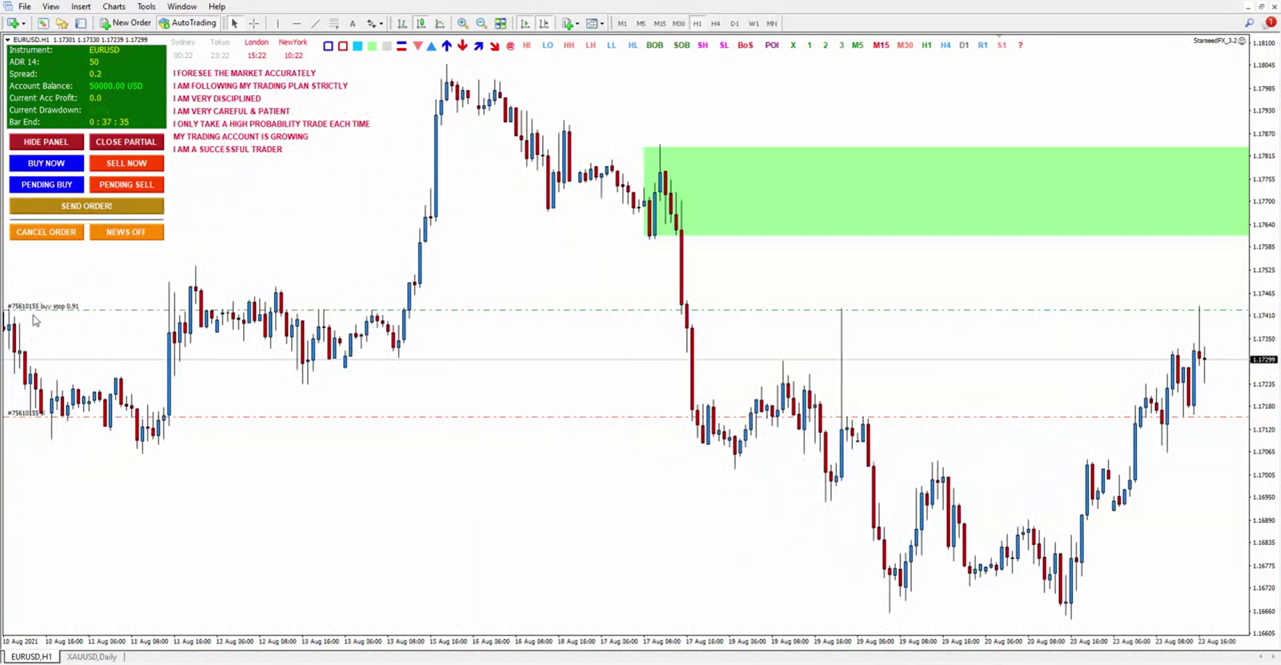
Delete the pending buy stop and send a pending buy with the entry at 1.17221 and stop loss at 1.17152
{"action": "right_click", "coordinate": [400, 311]}
{"action": "left_click", "coordinate": [427, 331]}
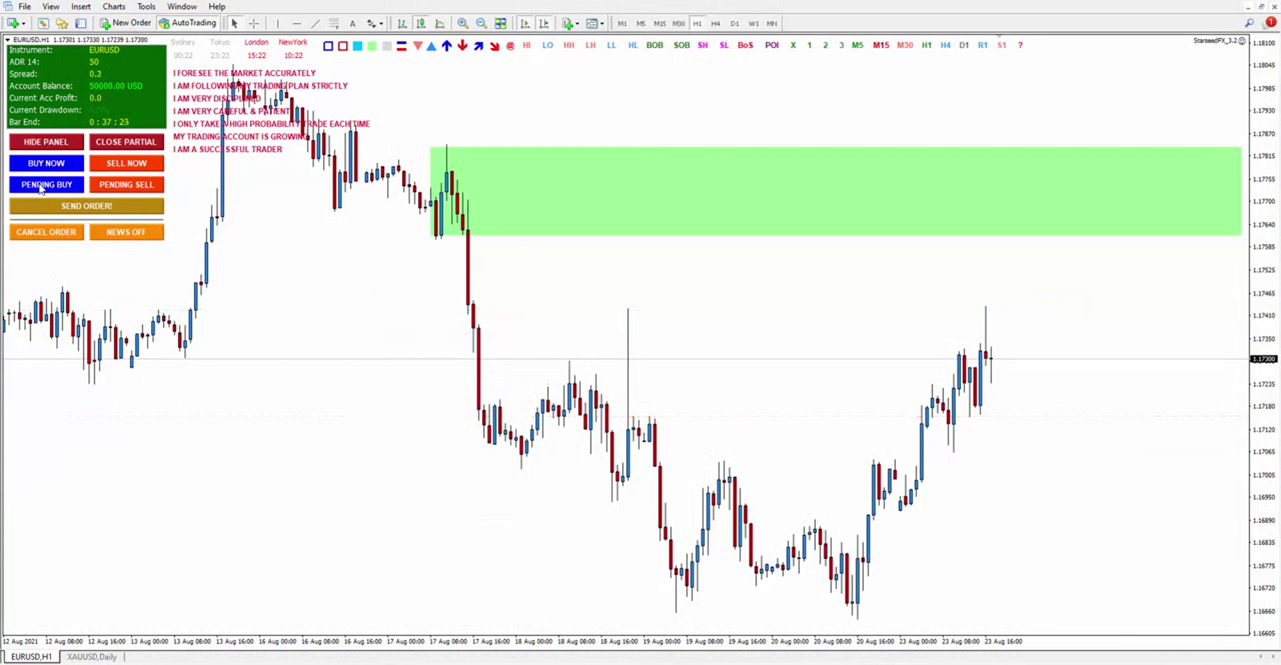
{"action": "left_click", "coordinate": [40, 186]}
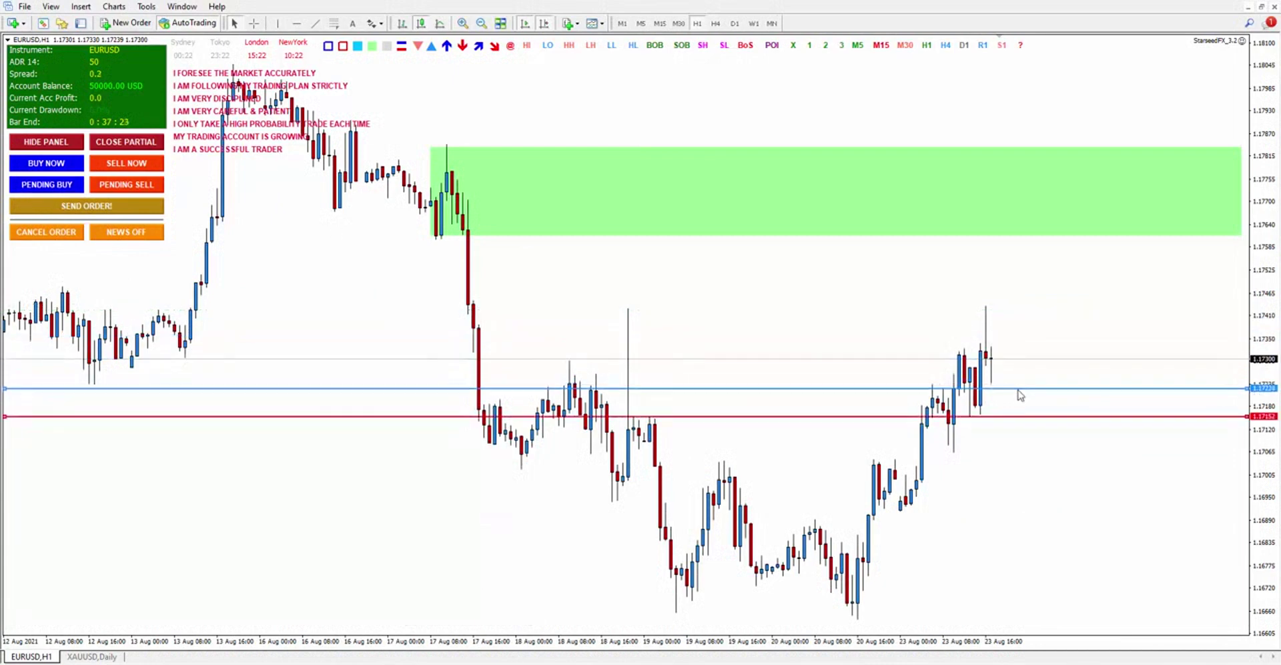
{"action": "left_click", "coordinate": [71, 206]}
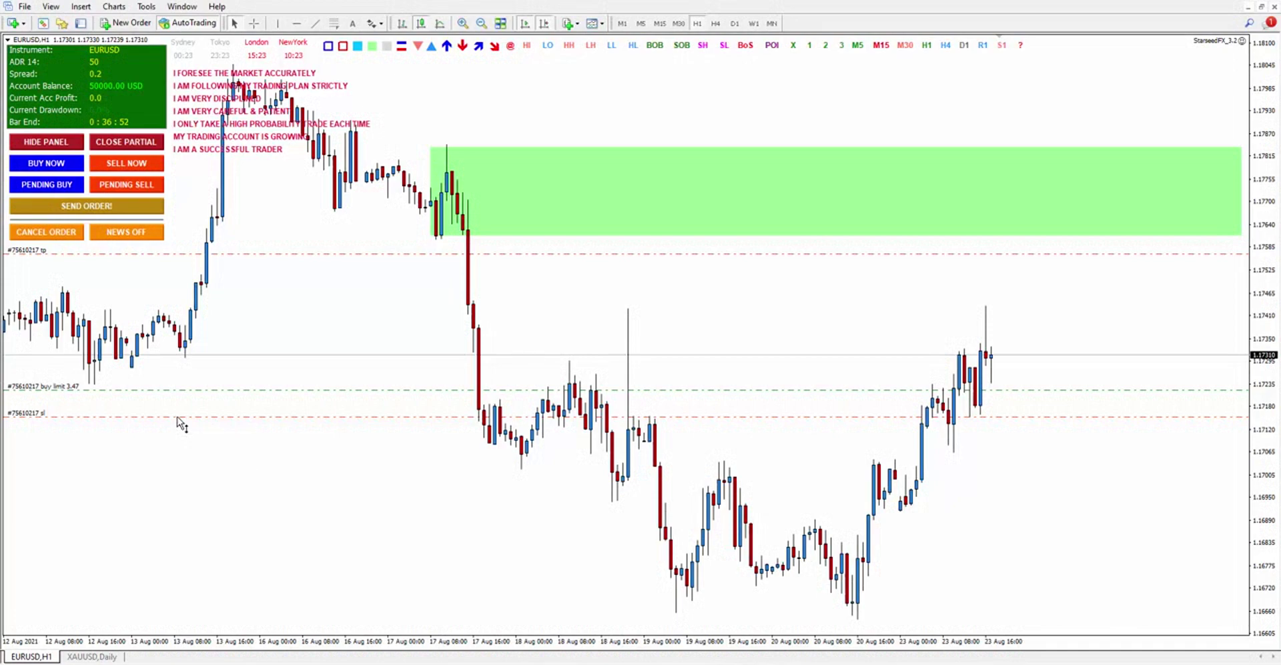
Examine the Your Equity and maximum dollar loss inputs of the StarseedFX_3.2 expert
{"action": "right_click", "coordinate": [259, 327]}
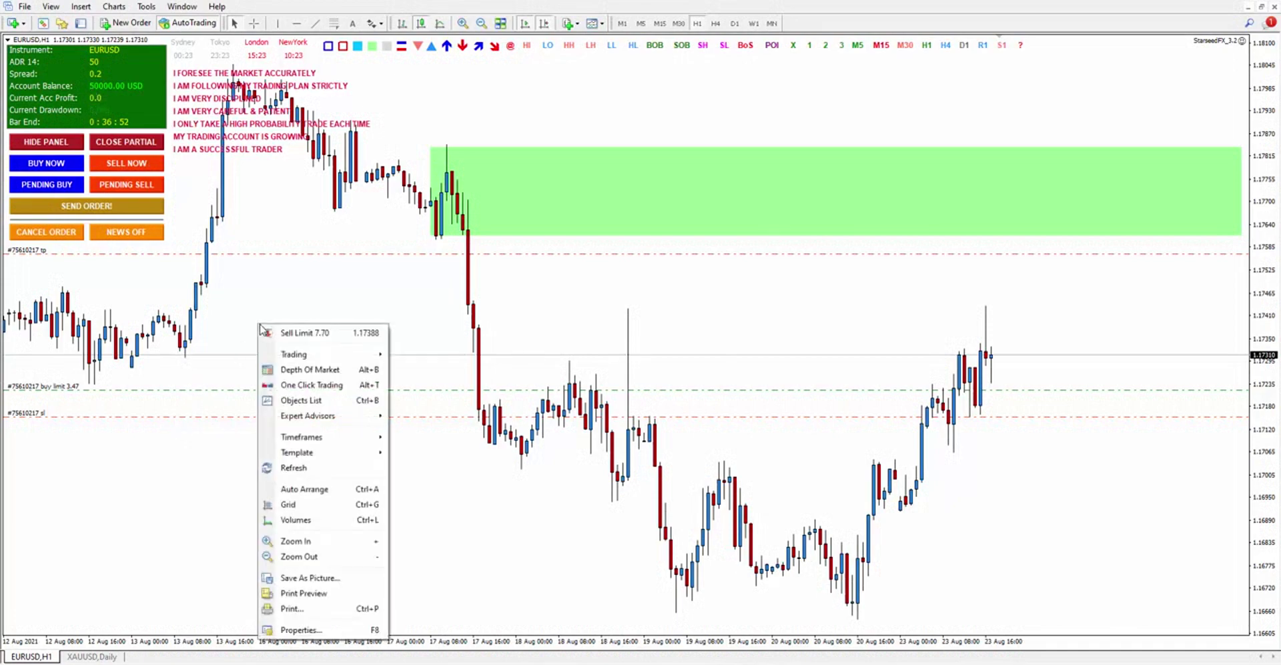
{"action": "left_click", "coordinate": [284, 334]}
{"action": "left_click", "coordinate": [497, 241]}
{"action": "left_click", "coordinate": [481, 252]}
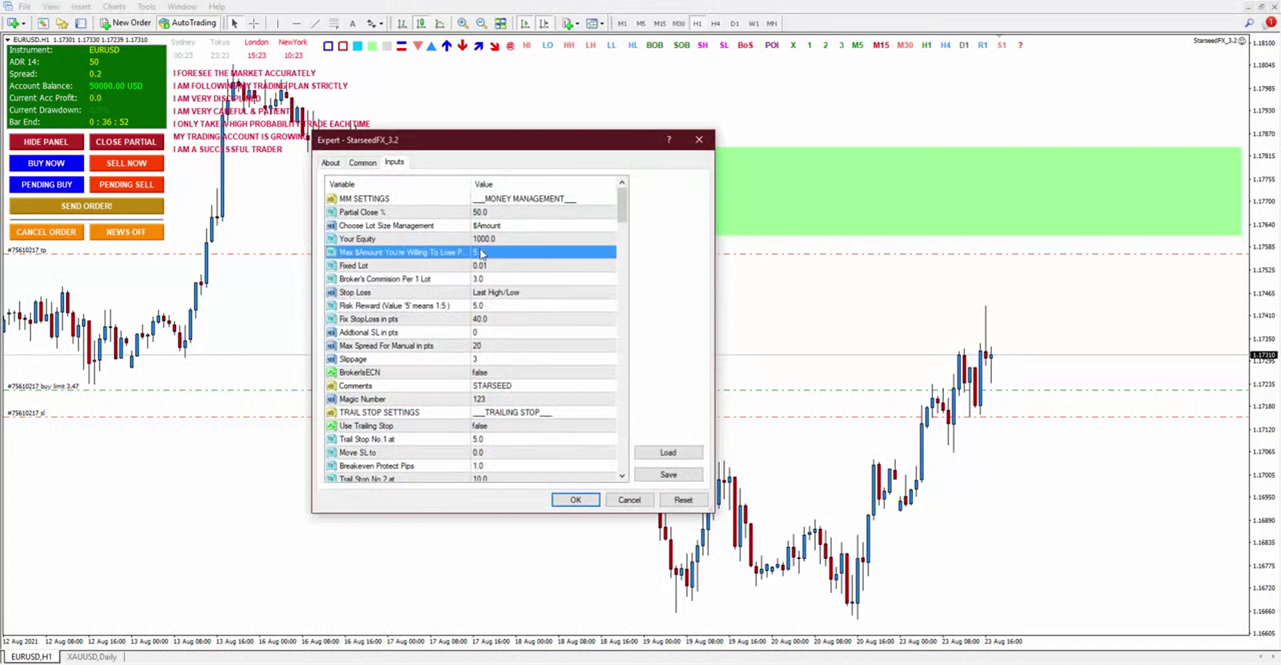
{"action": "left_click", "coordinate": [501, 243]}
{"action": "key", "text": "Up"}
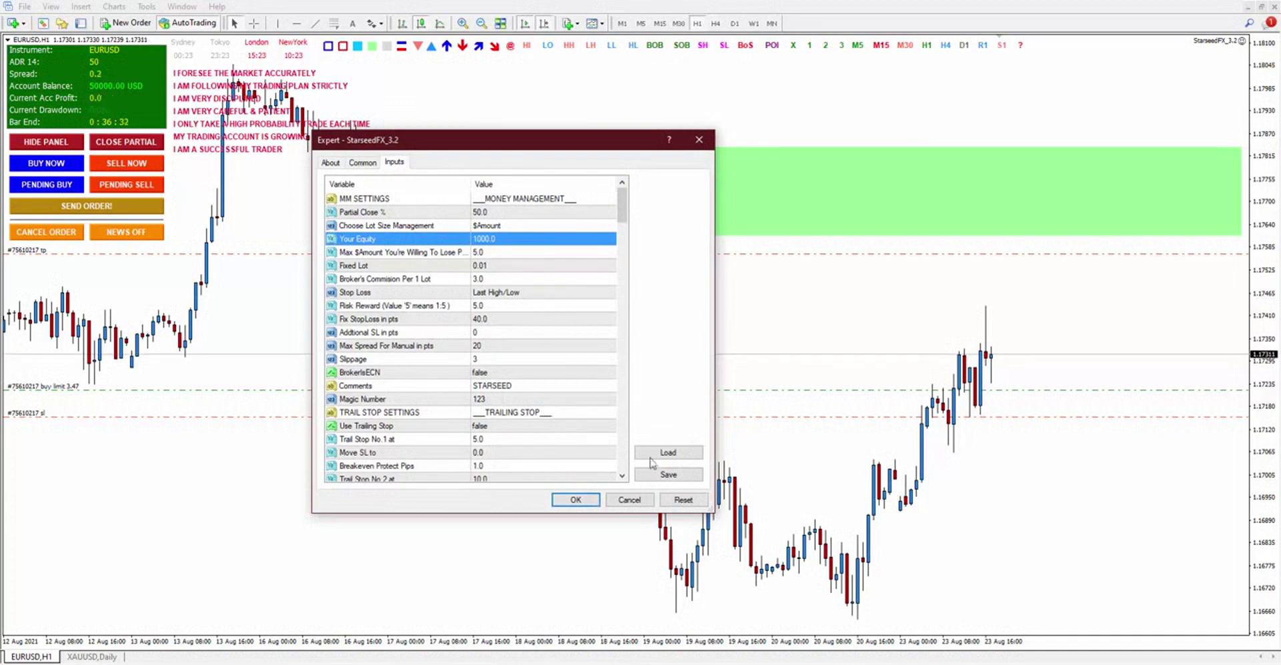
{"action": "key", "text": "Return"}
Delete the pending buy limit and send an immediate buy with stop loss at 1.17152 and take profit at the green zone's lower edge
{"action": "right_click", "coordinate": [715, 397]}
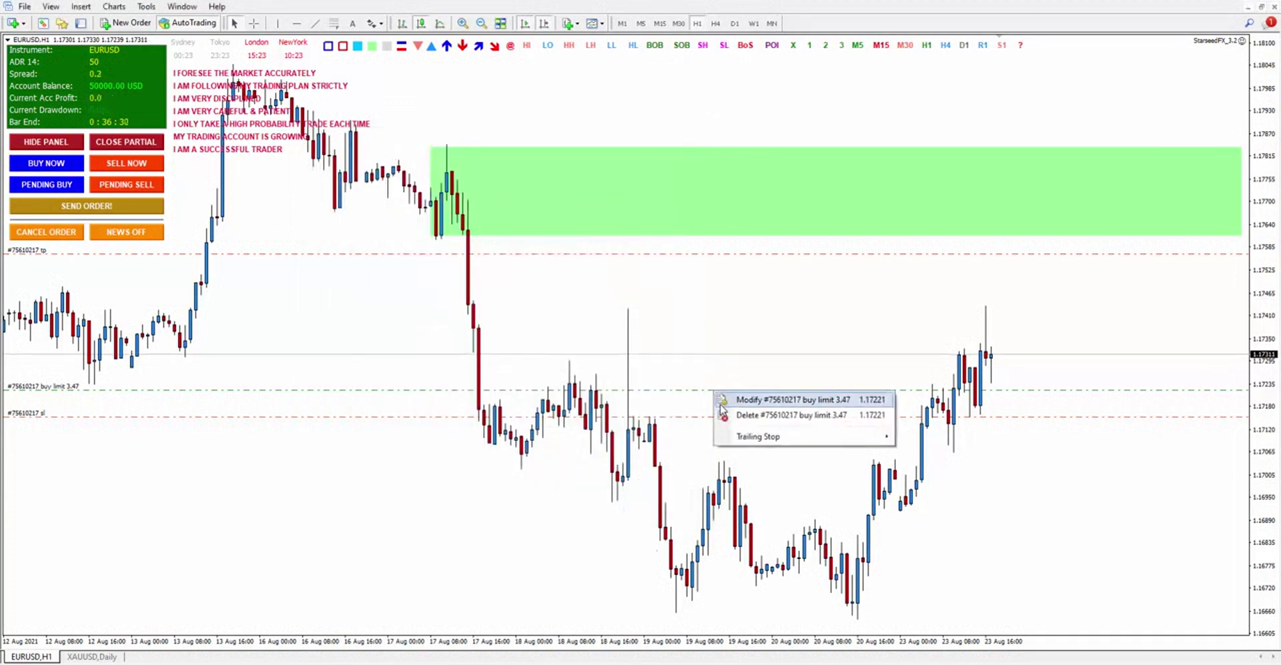
{"action": "left_click", "coordinate": [727, 412]}
{"action": "left_click", "coordinate": [39, 165]}
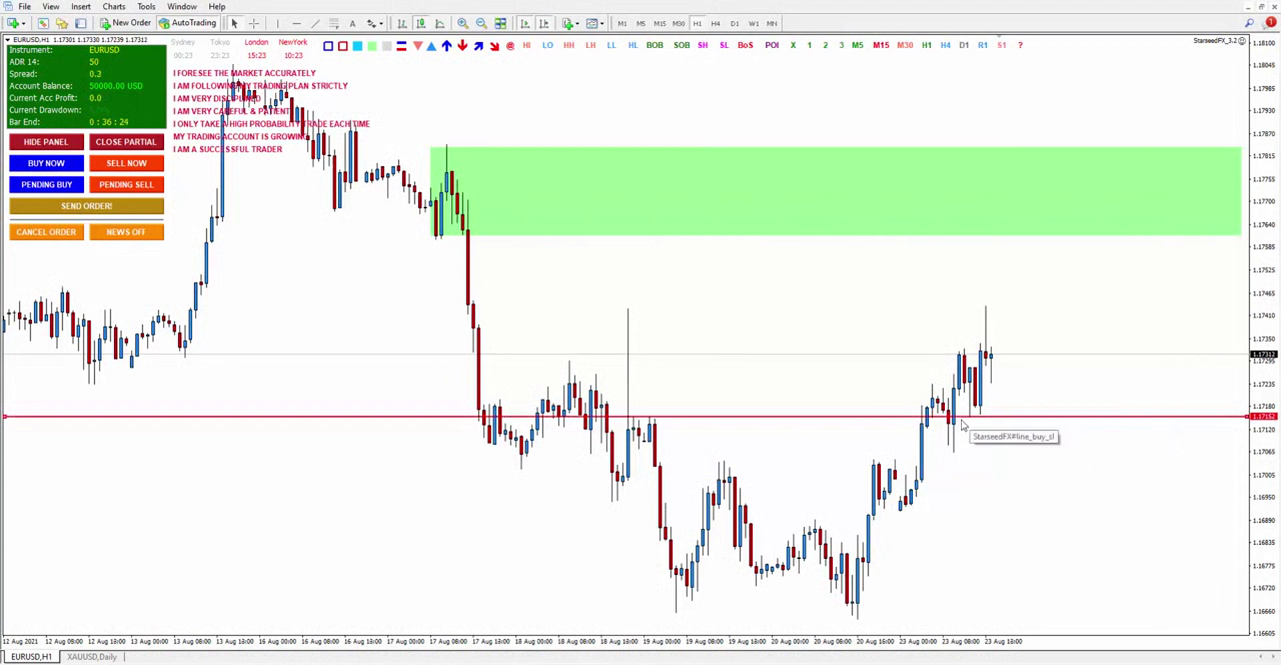
{"action": "left_click", "coordinate": [93, 206]}
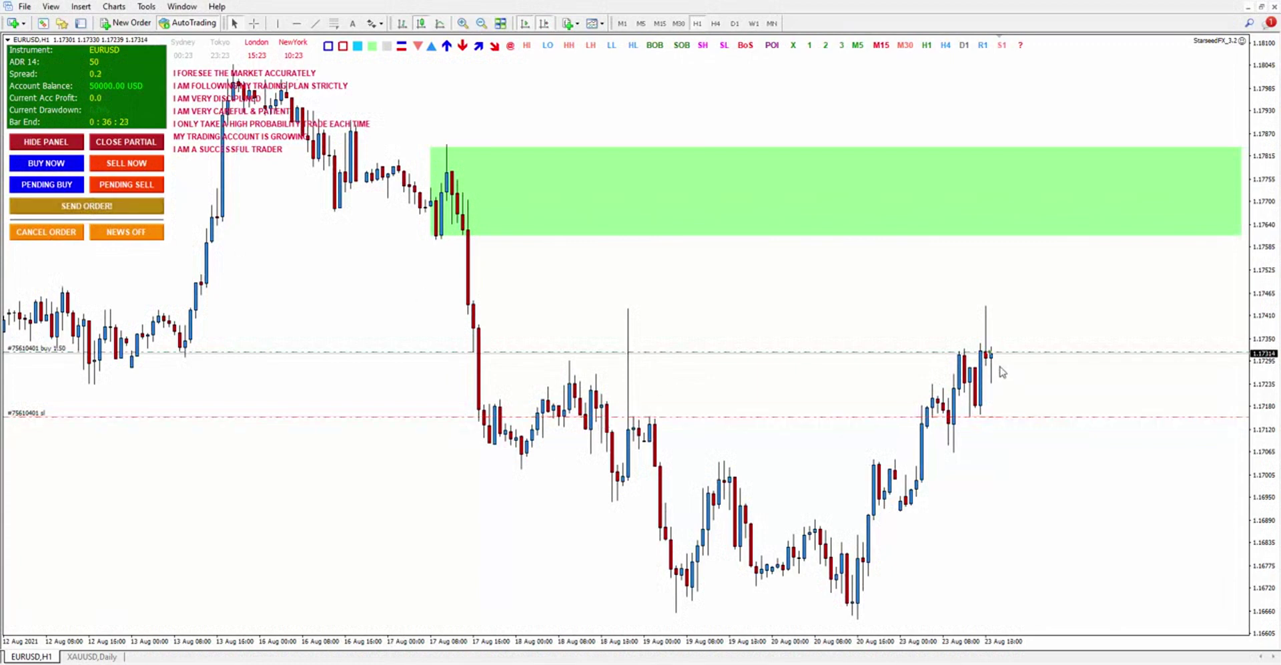
{"action": "left_click_drag", "start_coordinate": [1034, 351], "coordinate": [995, 231]}
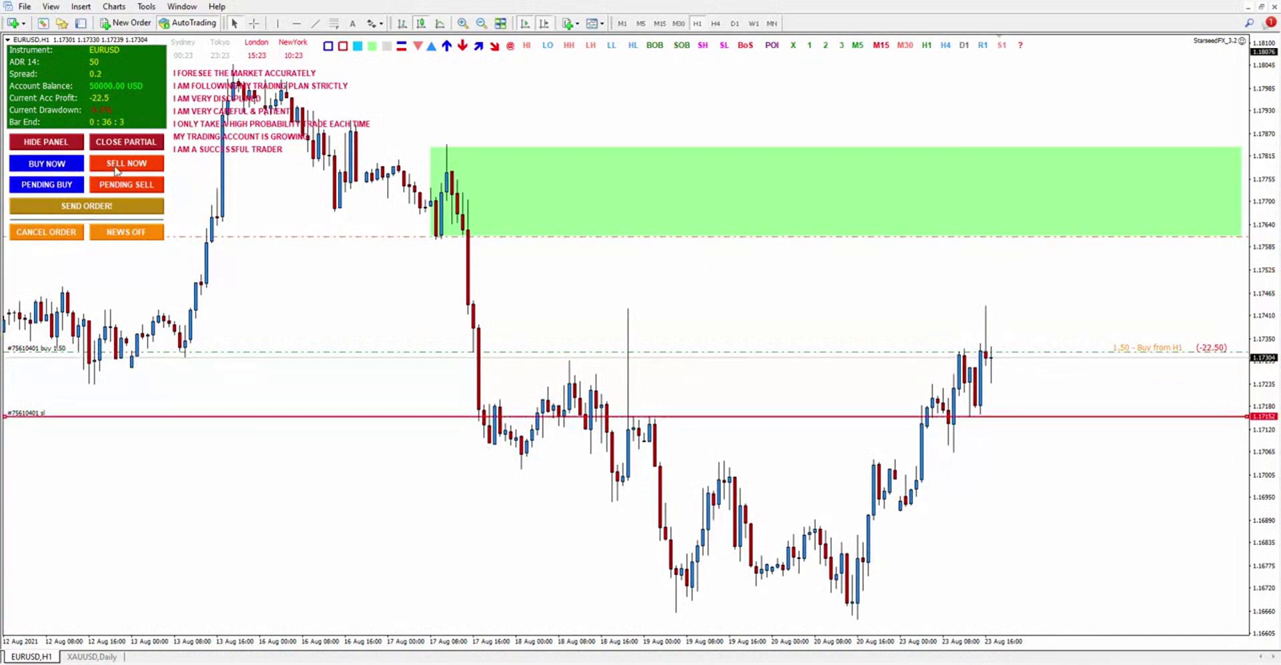
Preview the stop loss line of an immediate EURUSD sell, raise it to 1.17457 and delete it
{"action": "mouse_move", "coordinate": [120, 169]}
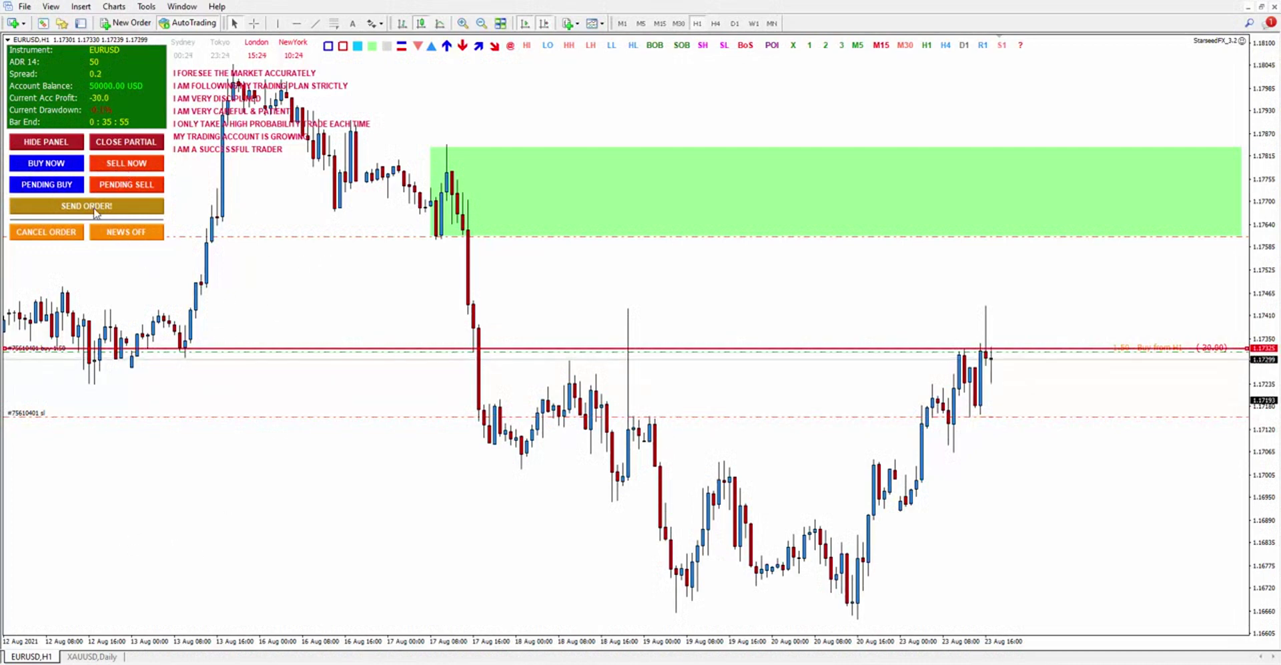
{"action": "left_click_drag", "start_coordinate": [641, 348], "coordinate": [661, 295]}
{"action": "right_click", "coordinate": [659, 296]}
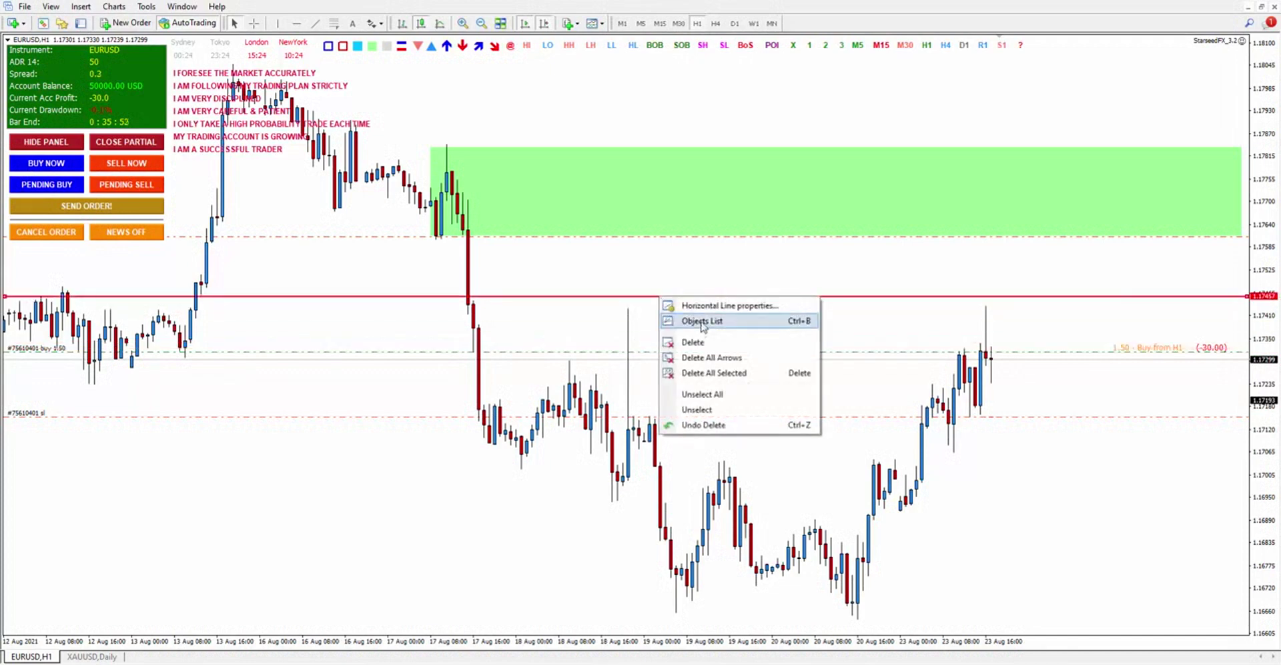
{"action": "left_click", "coordinate": [694, 341]}
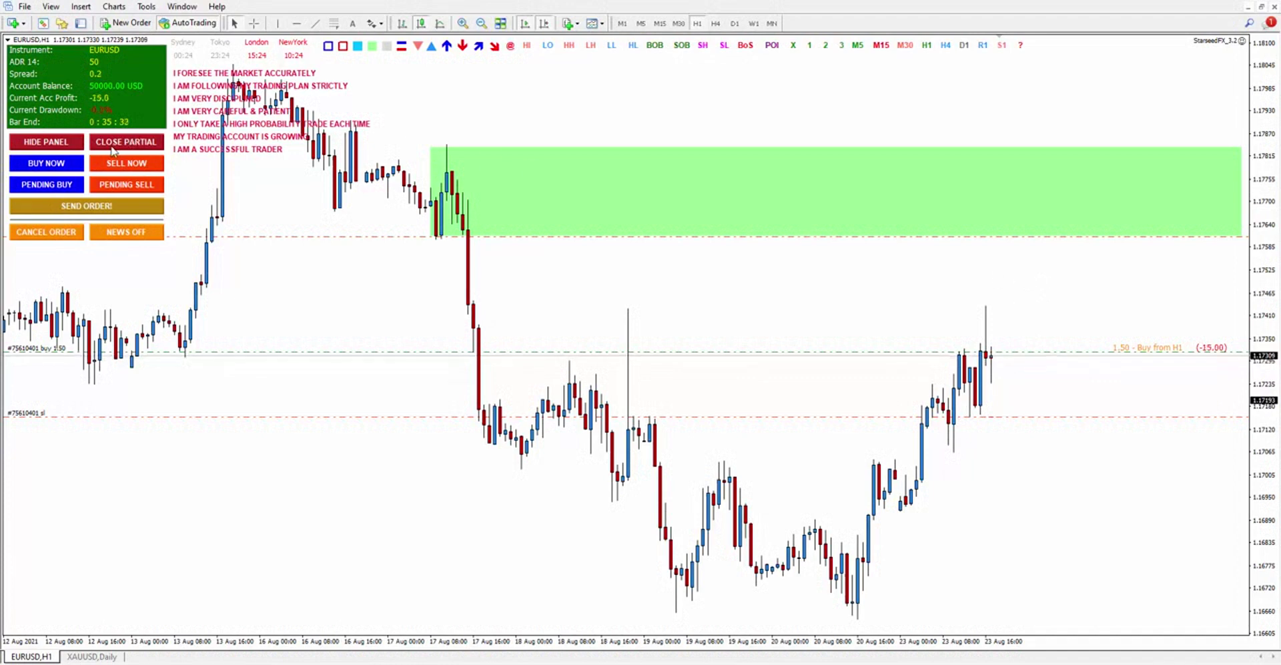
Examine the Partial Close % input among the expert's money management settings and close the inputs without changes
{"action": "right_click", "coordinate": [311, 283]}
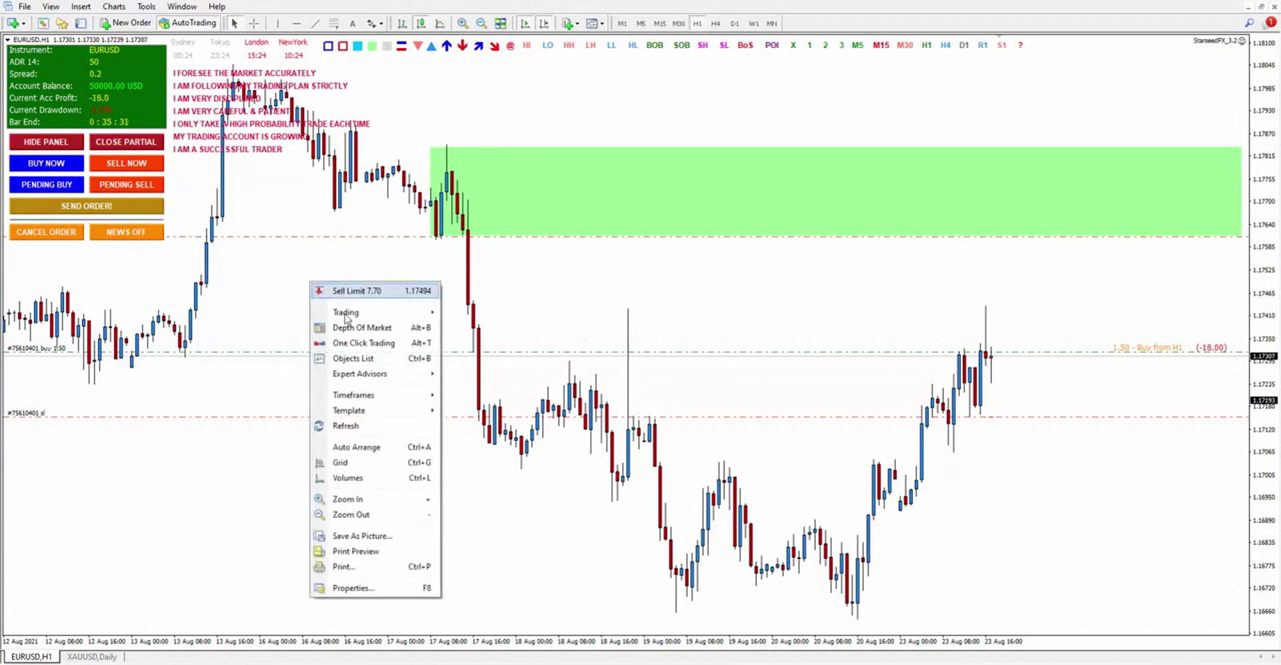
{"action": "mouse_move", "coordinate": [355, 375]}
{"action": "left_click", "coordinate": [482, 372]}
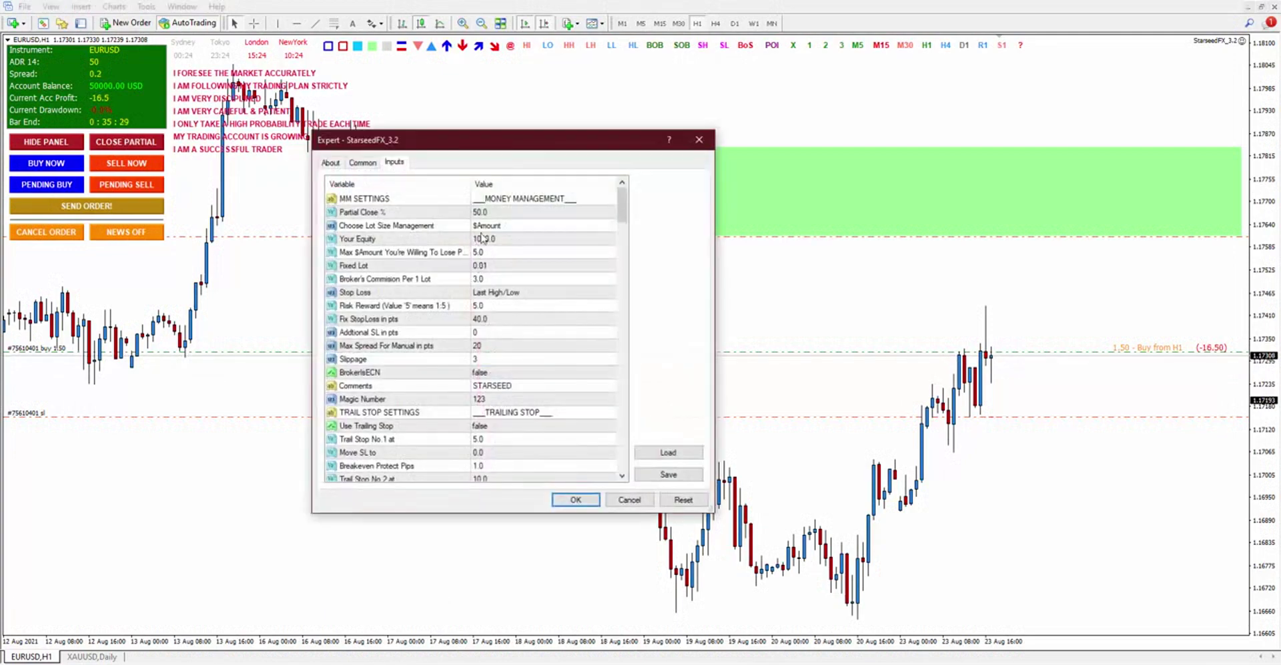
{"action": "left_click", "coordinate": [491, 216]}
{"action": "key", "text": "Escape"}
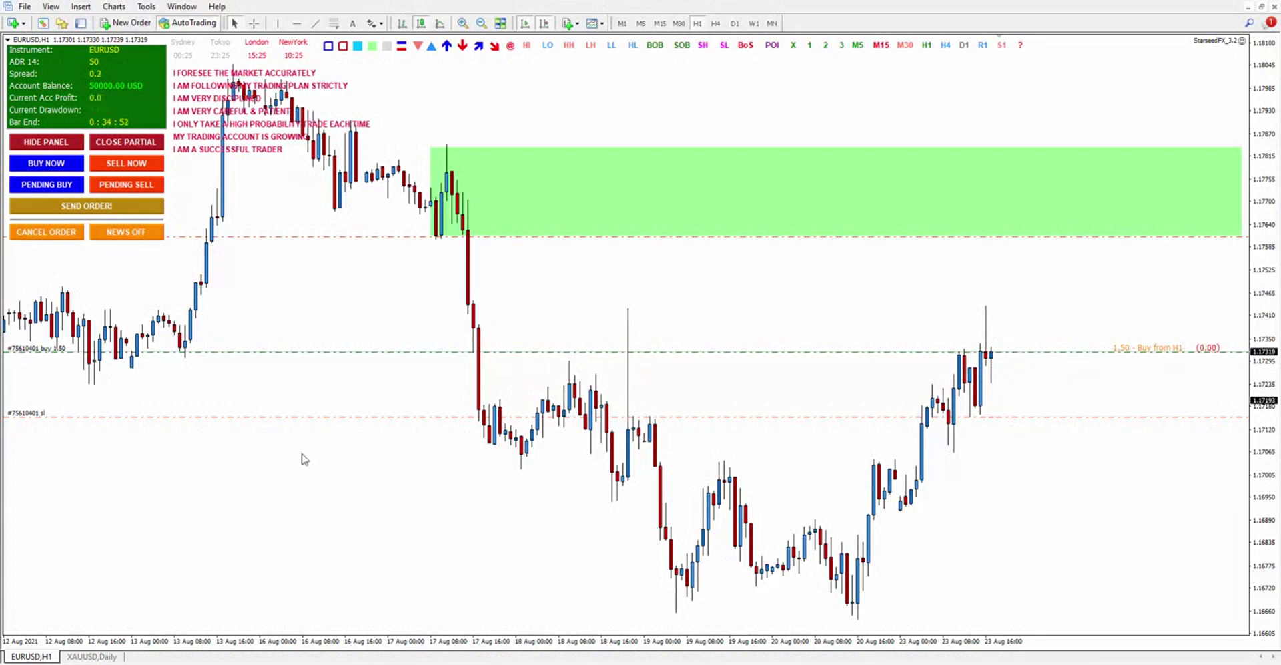
Examine the options of Use Trailing Stop in the expert's trail stop settings, keeping false selected
{"action": "key", "text": "F7"}
{"action": "scroll", "coordinate": [520, 341], "scroll_direction": "down", "scroll_amount": 1}
{"action": "double_click", "coordinate": [500, 306]}
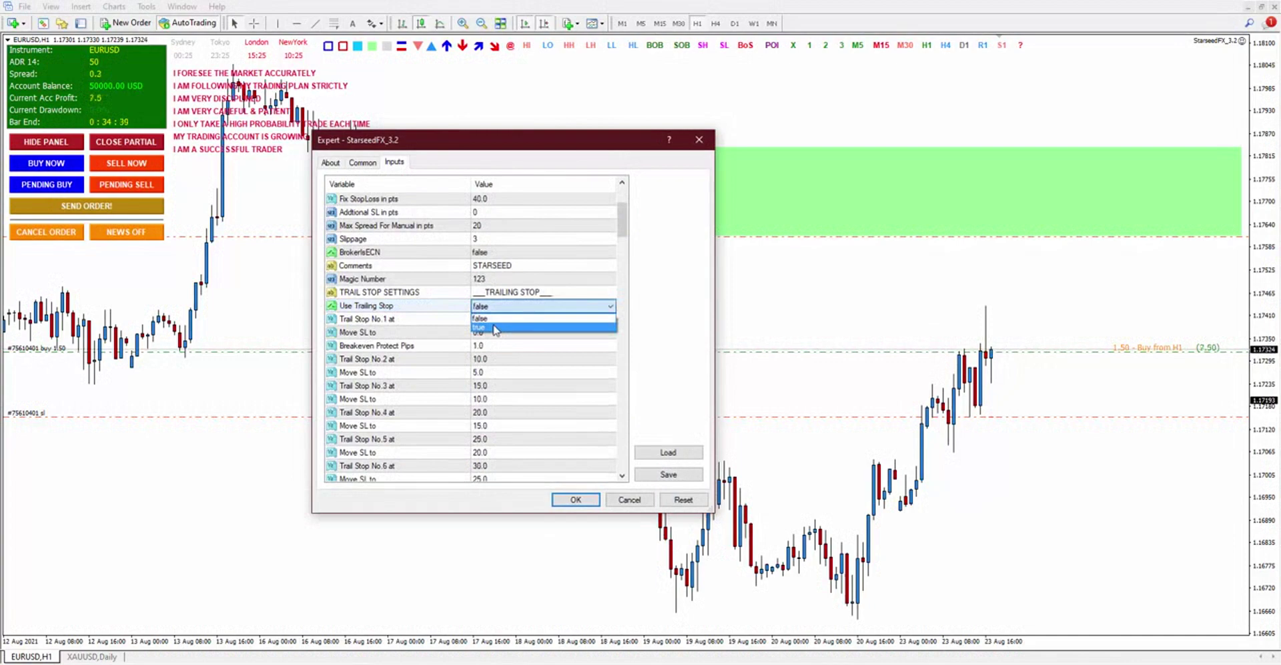
{"action": "left_click", "coordinate": [481, 318]}
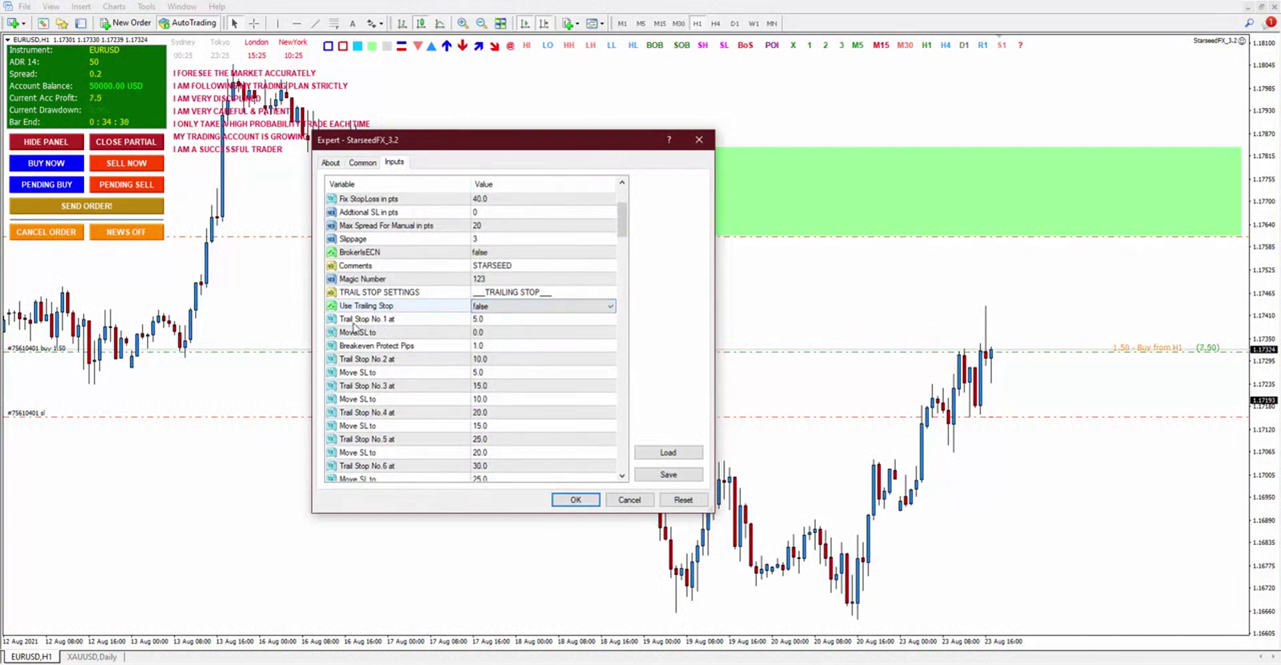
{"action": "key", "text": "Return"}
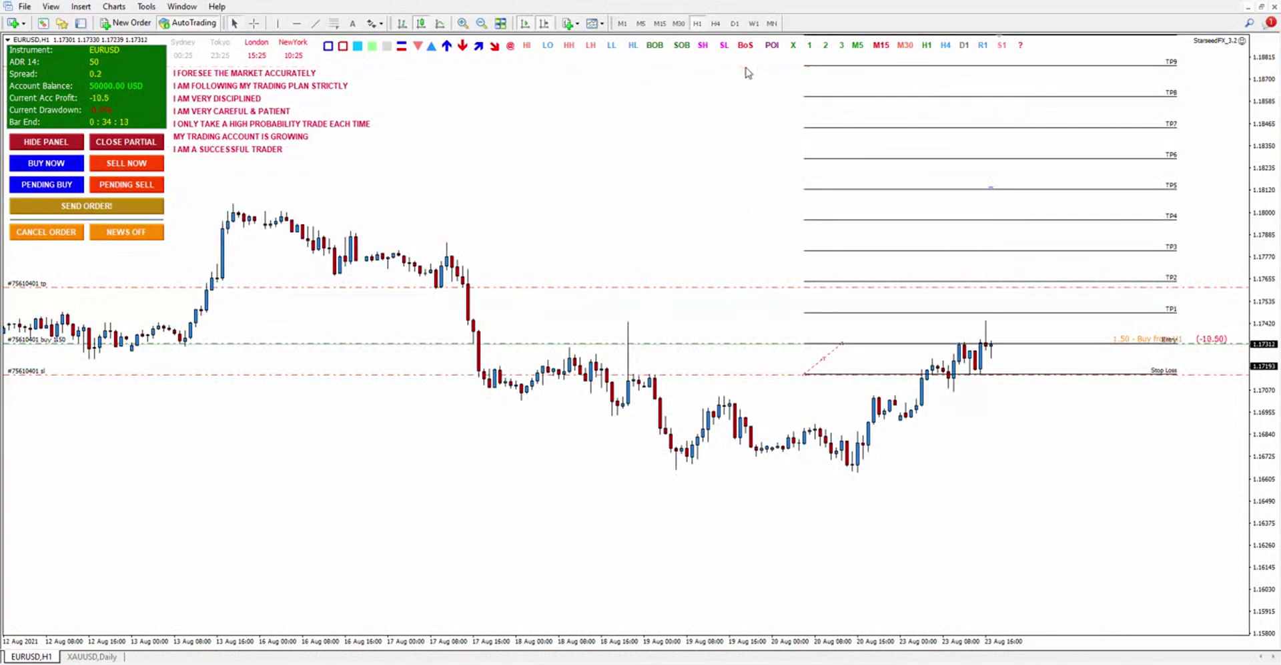
Reopen the expert's inputs and set Use Trailing Stop to true
{"action": "right_click", "coordinate": [485, 247]}
{"action": "mouse_move", "coordinate": [527, 342]}
{"action": "left_click", "coordinate": [657, 342]}
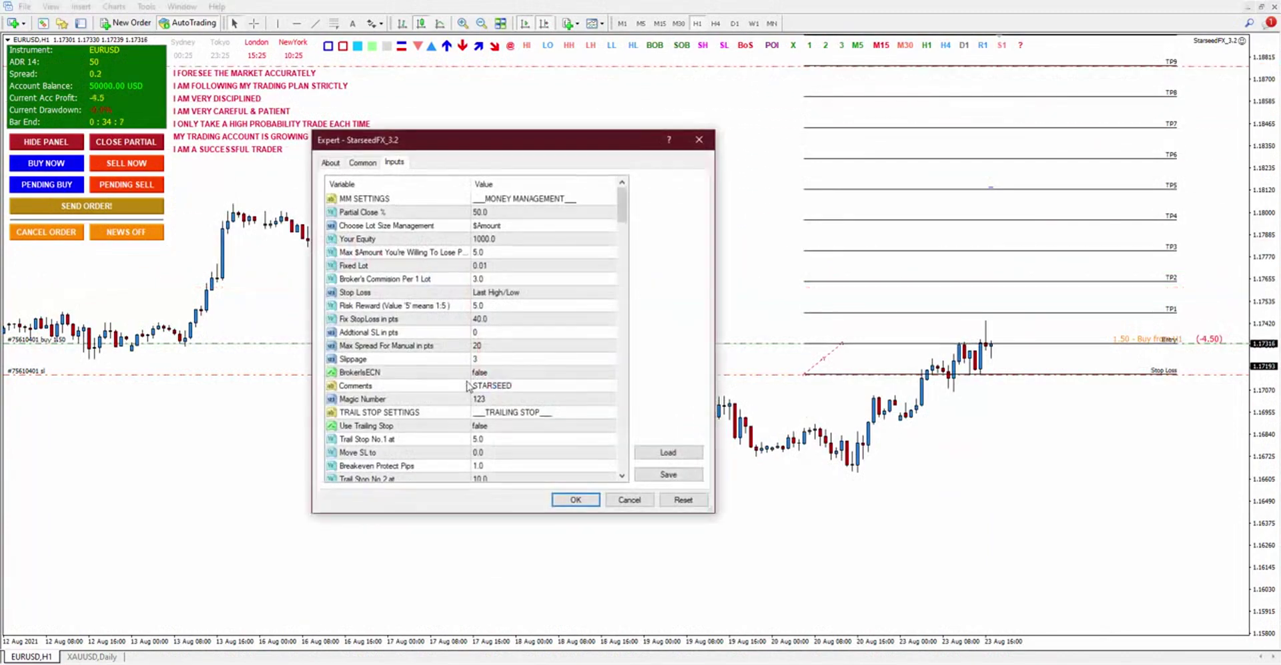
{"action": "scroll", "coordinate": [537, 384], "scroll_direction": "down", "scroll_amount": 2}
{"action": "left_click", "coordinate": [494, 346]}
{"action": "left_click", "coordinate": [493, 345]}
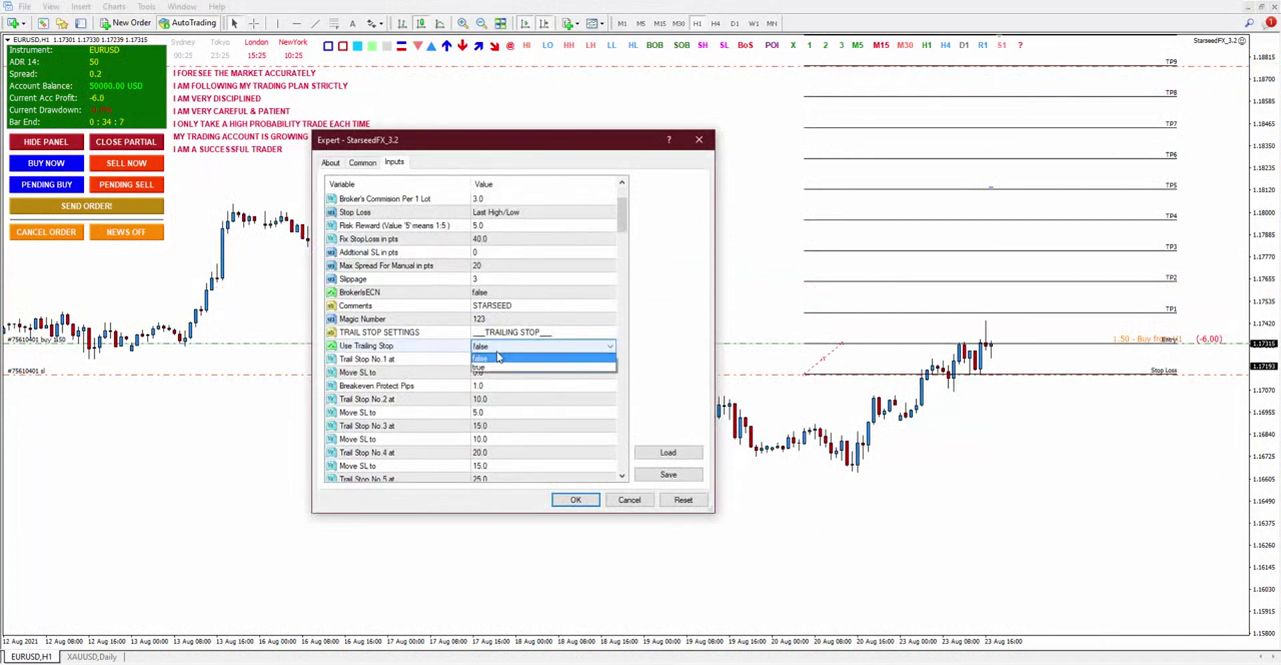
{"action": "left_click", "coordinate": [491, 367]}
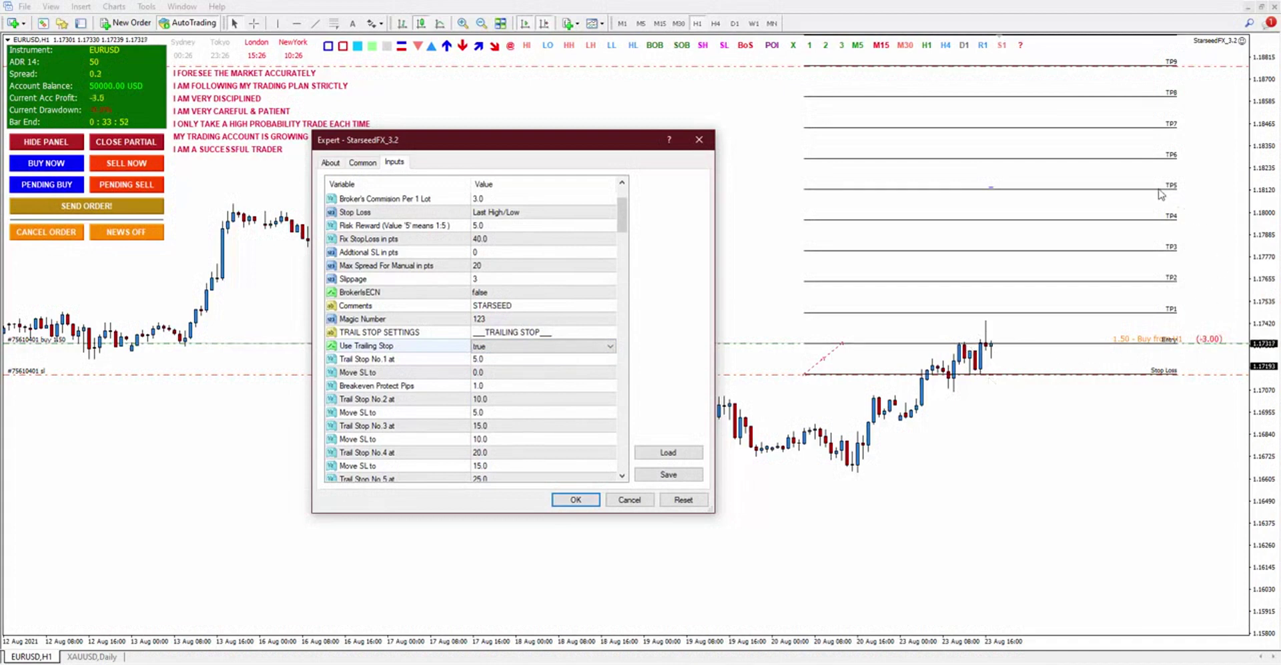
Review the Trail Stop No.1 at, Move SL to and Breakeven Protect Pips inputs, and close the inputs without applying them
{"action": "left_click", "coordinate": [377, 375]}
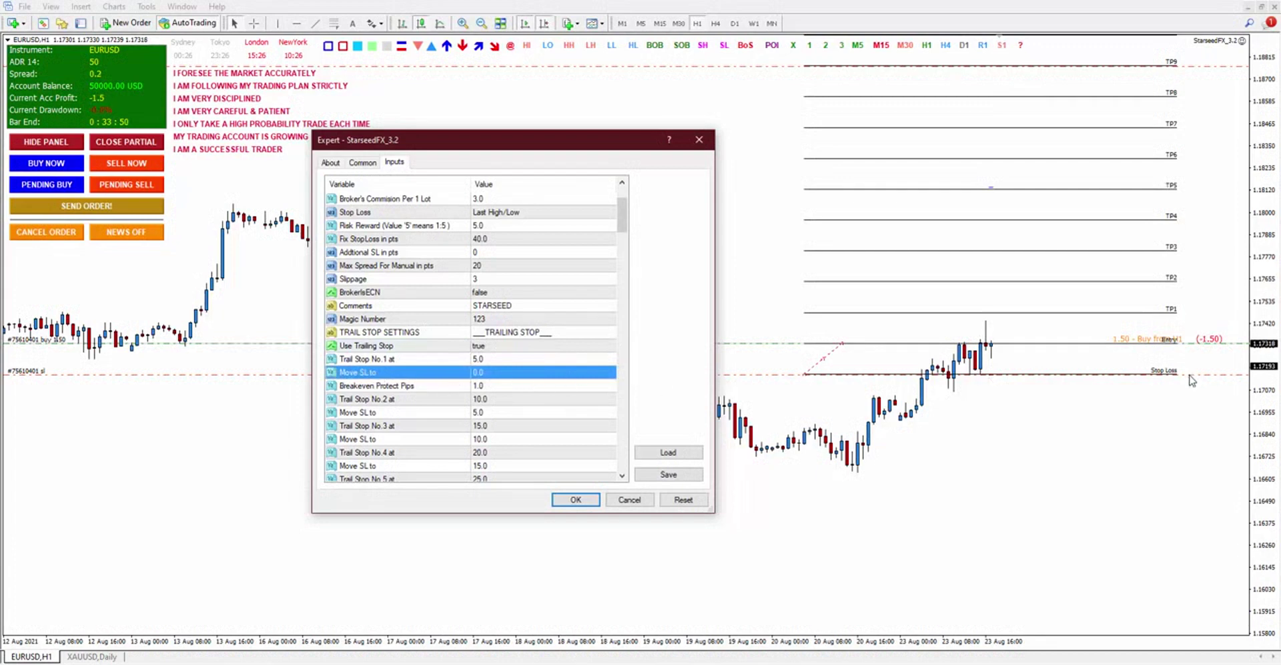
{"action": "key", "text": "Up"}
{"action": "key", "text": "Return"}
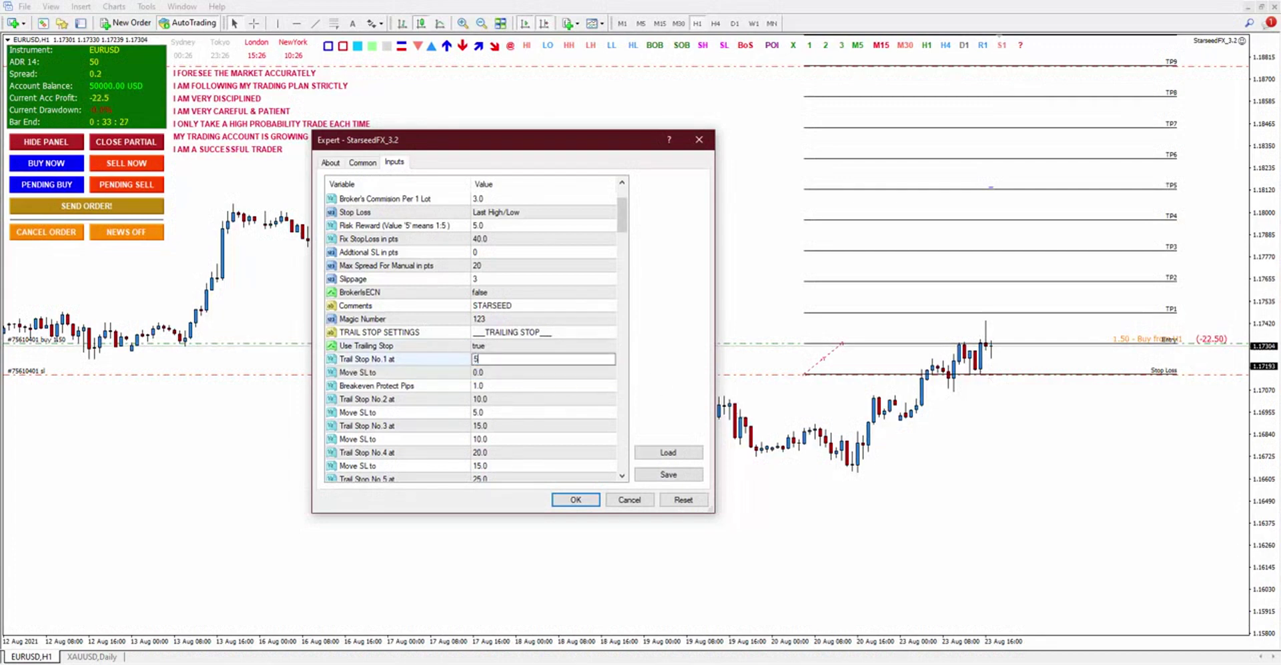
{"action": "left_click", "coordinate": [489, 386]}
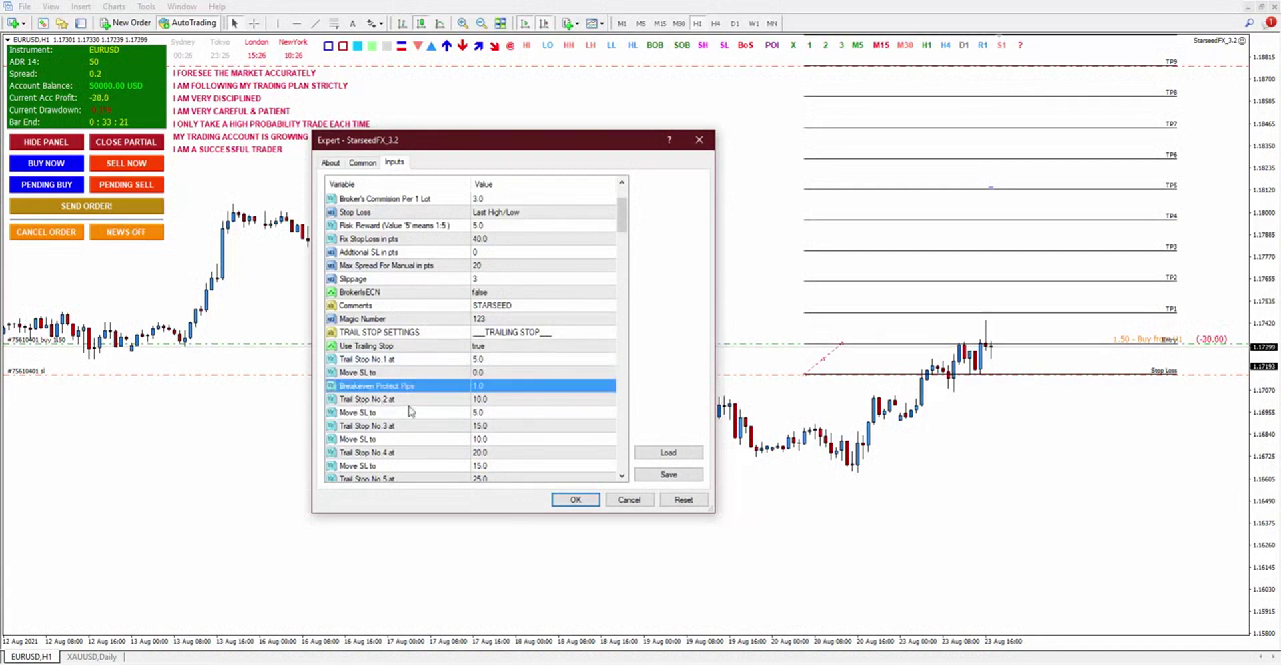
{"action": "left_click", "coordinate": [1262, 214]}
{"action": "left_click", "coordinate": [699, 140]}
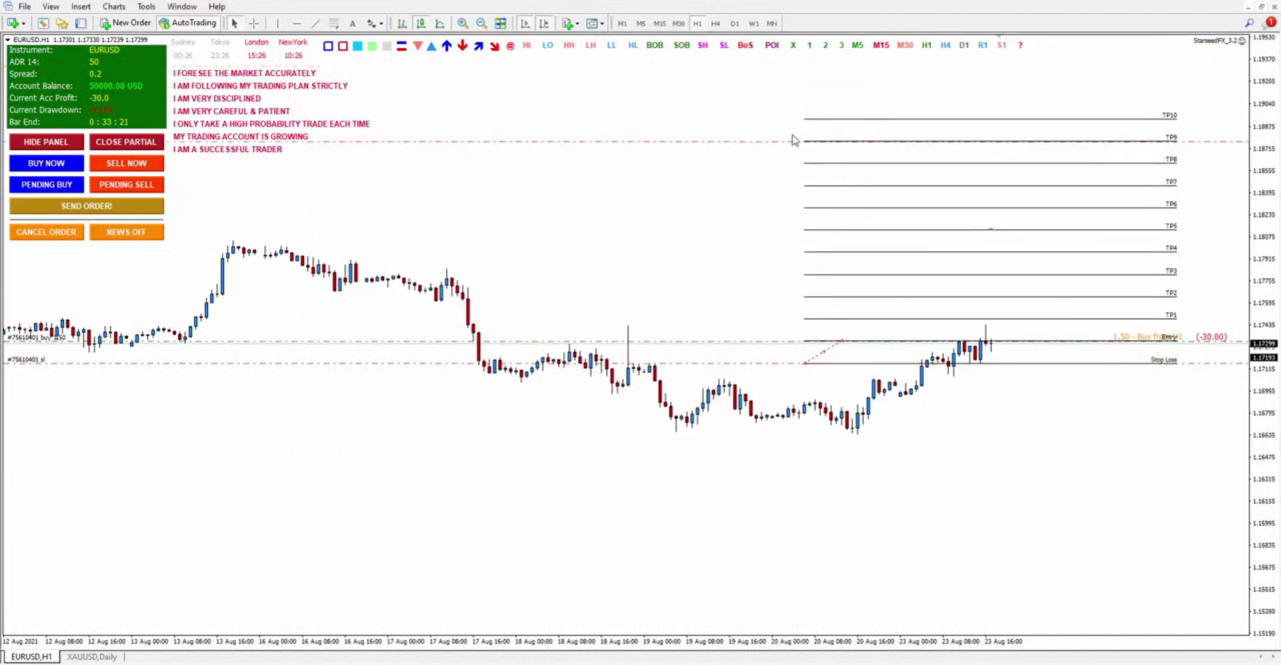
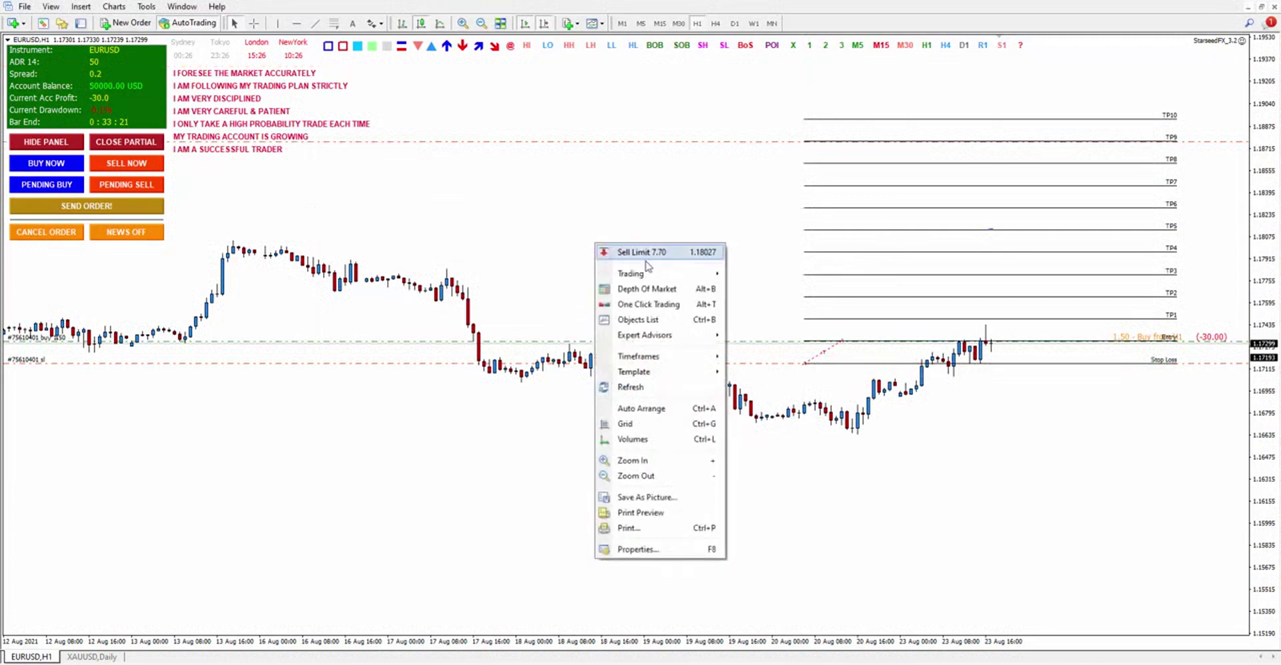
Reopen the expert's inputs, reposition the dialog clear of the trade levels and set Use Trailing Stop to true
{"action": "scroll", "coordinate": [530, 320], "scroll_direction": "down", "scroll_amount": 1}
{"action": "left_click", "coordinate": [494, 292]}
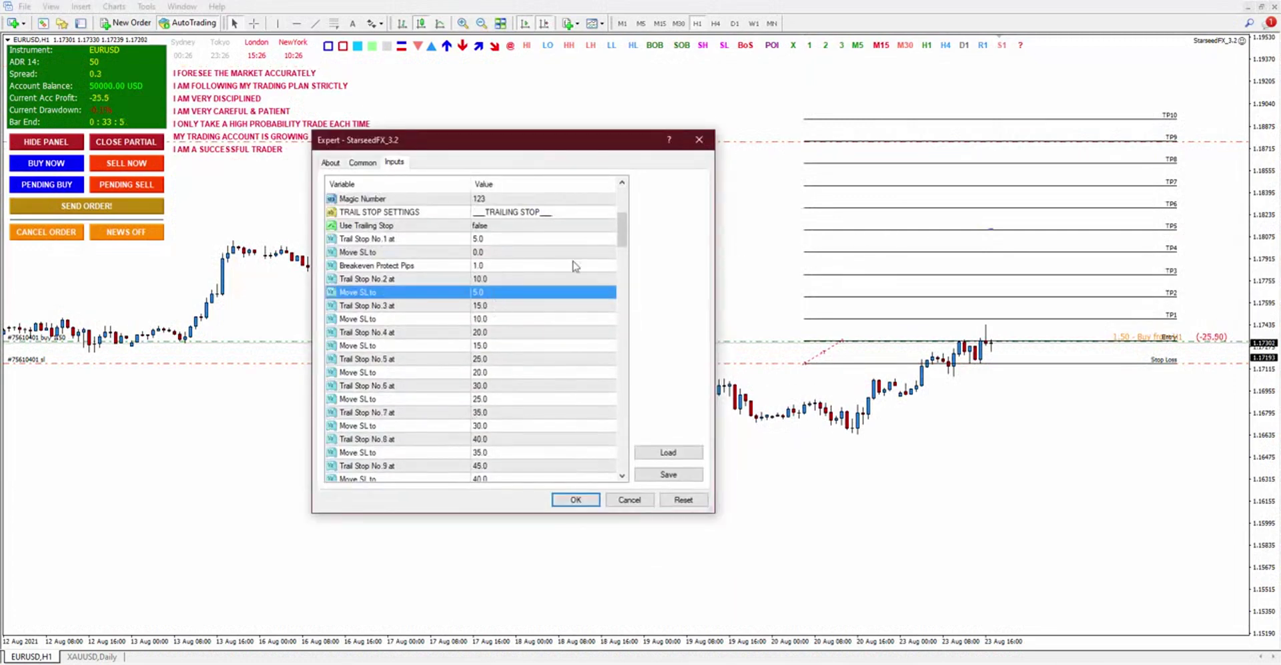
{"action": "left_click_drag", "start_coordinate": [500, 146], "coordinate": [437, 171]}
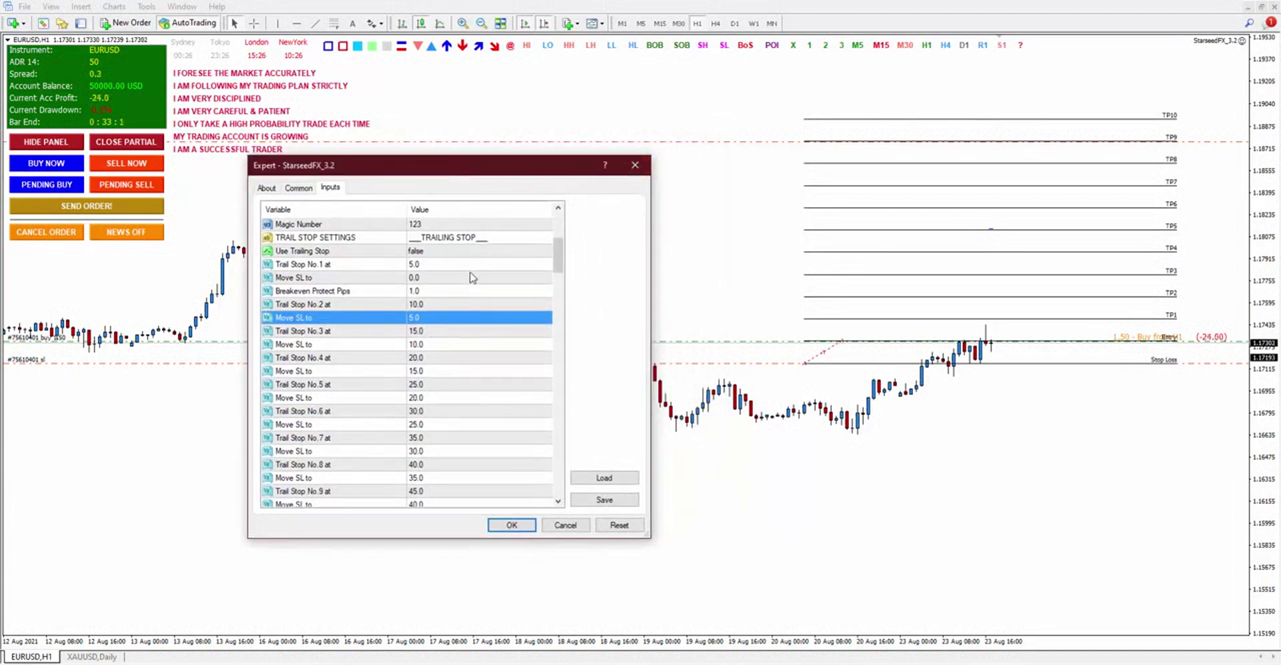
{"action": "scroll", "coordinate": [473, 277], "scroll_direction": "up", "scroll_amount": 1}
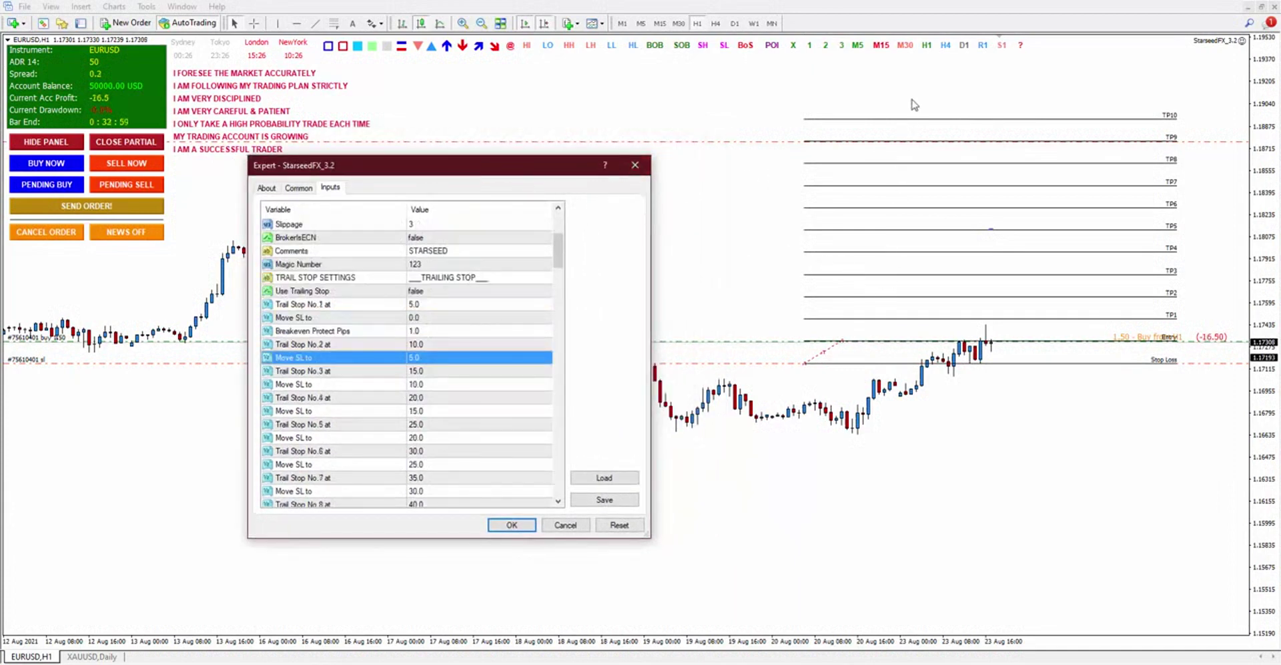
{"action": "left_click", "coordinate": [430, 292]}
{"action": "left_click", "coordinate": [430, 291]}
{"action": "left_click", "coordinate": [421, 312]}
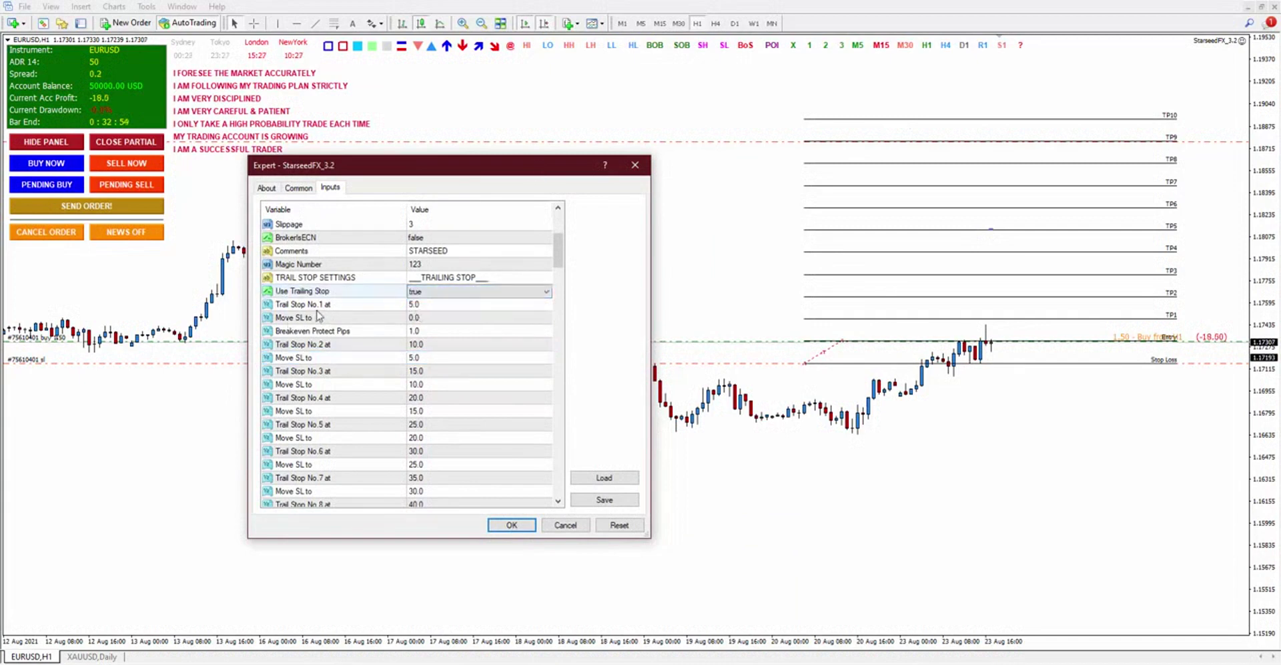
Set Move SL to under Trail Stop No.1 to 1 and close the inputs without applying them
{"action": "double_click", "coordinate": [425, 316]}
{"action": "type", "text": "1"}
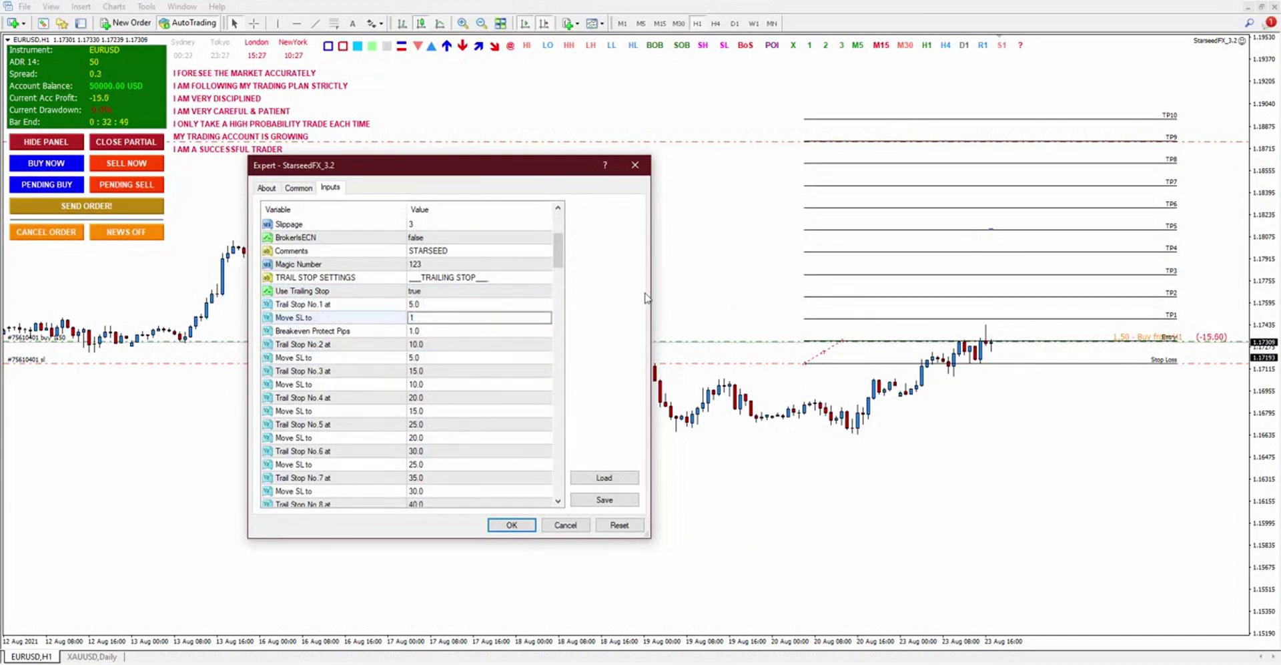
{"action": "type", "text": "."}
{"action": "left_click", "coordinate": [634, 165]}
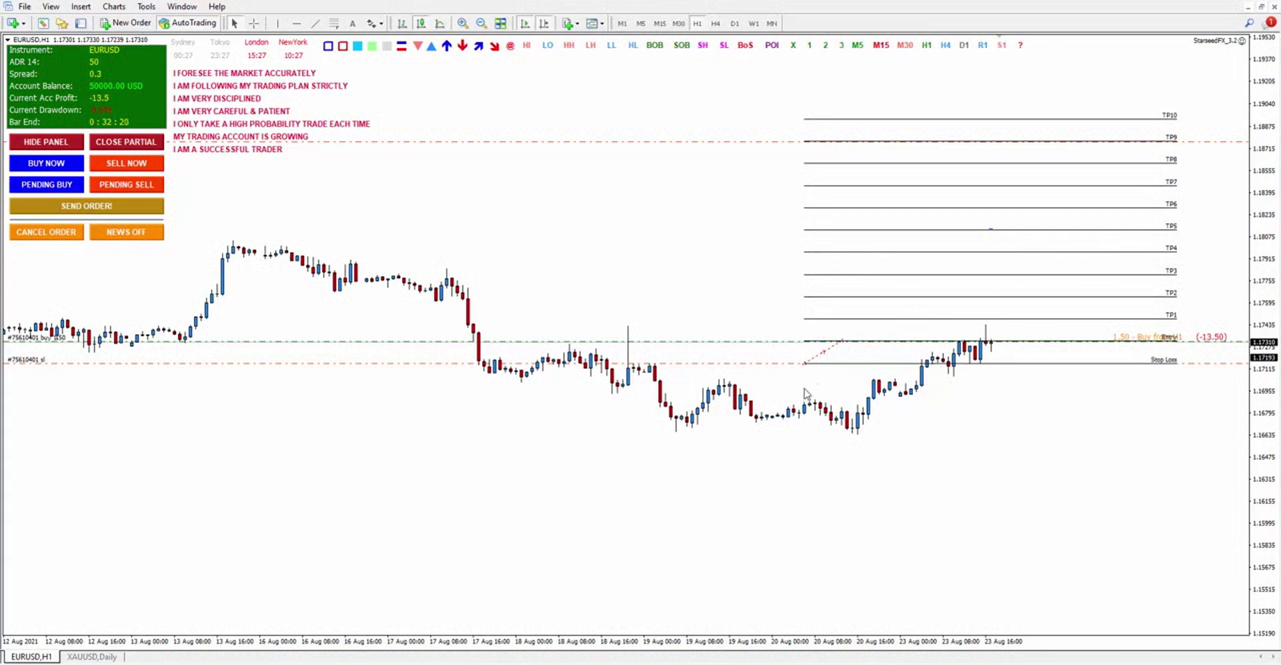
Shift the trade level lines slightly earlier on the chart and set Use Trailing Stop to true in the expert's inputs
{"action": "left_click_drag", "start_coordinate": [825, 358], "coordinate": [775, 342]}
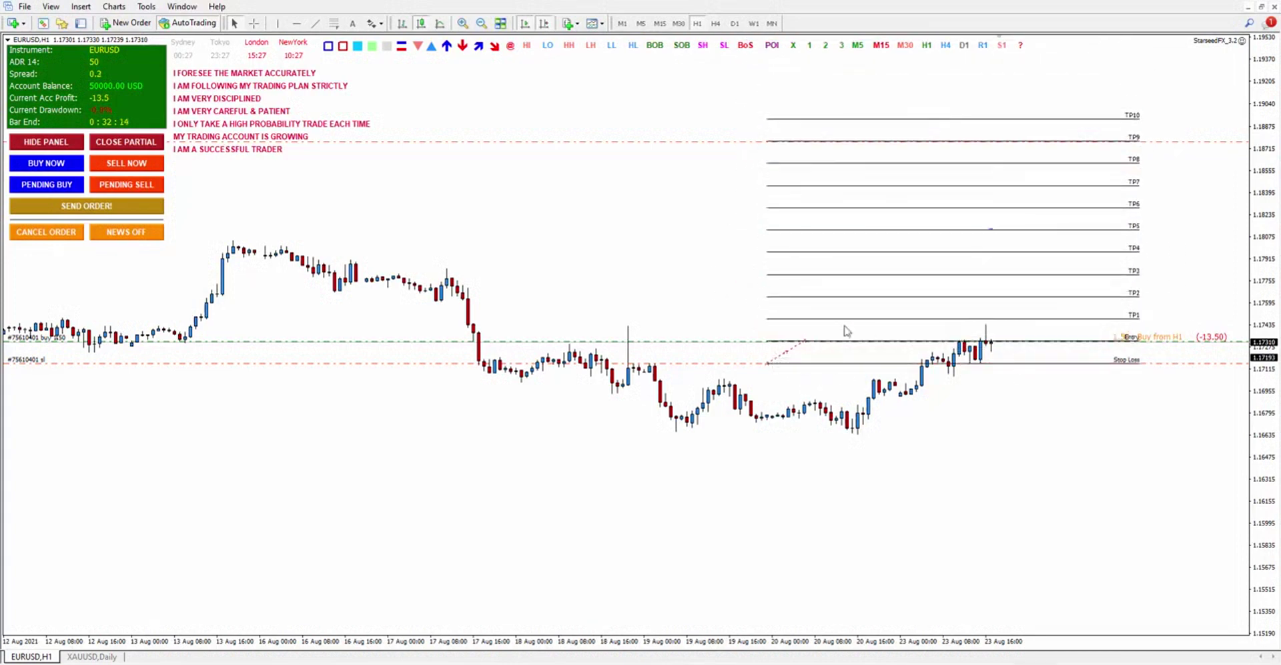
{"action": "right_click", "coordinate": [763, 251]}
{"action": "left_click", "coordinate": [768, 342]}
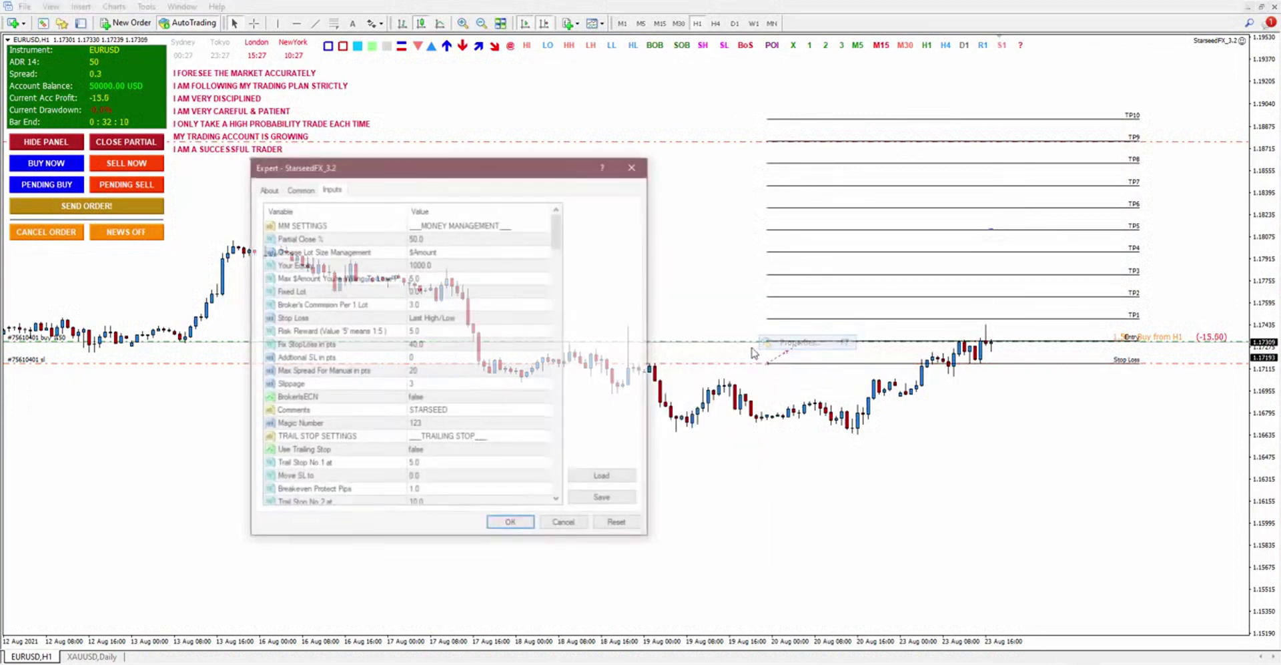
{"action": "left_click", "coordinate": [460, 370]}
{"action": "scroll", "coordinate": [451, 367], "scroll_direction": "down", "scroll_amount": 3}
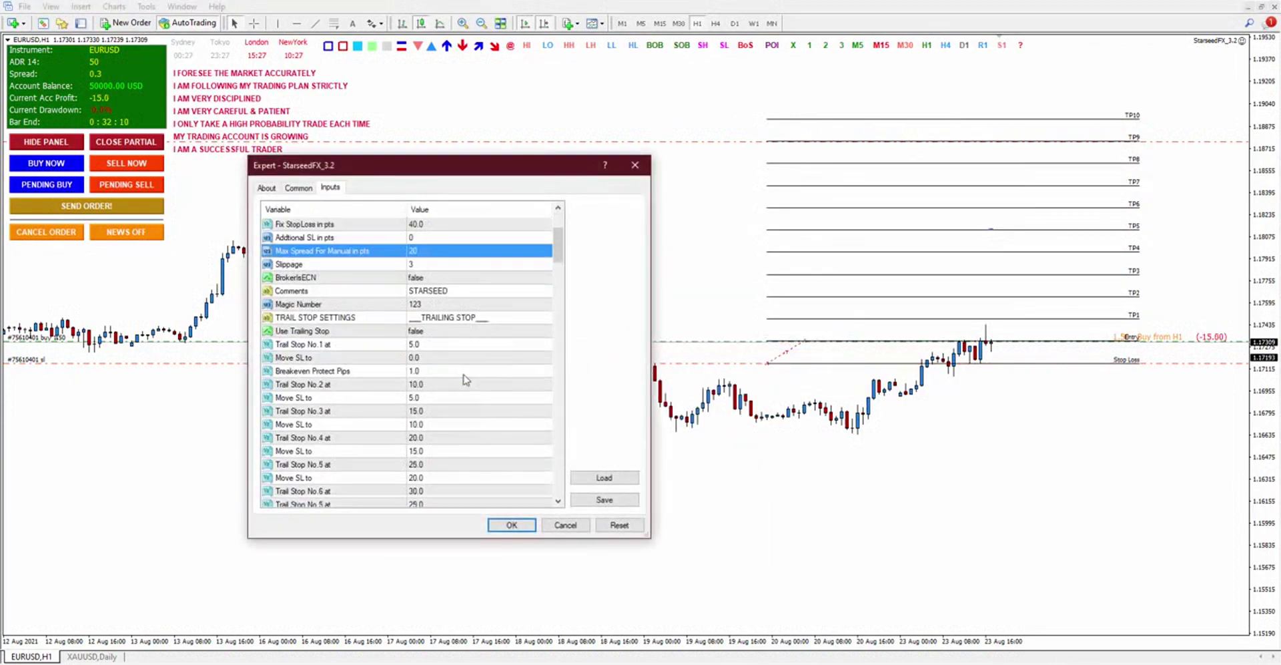
{"action": "left_click", "coordinate": [439, 332]}
{"action": "left_click", "coordinate": [440, 332]}
{"action": "left_click", "coordinate": [427, 344]}
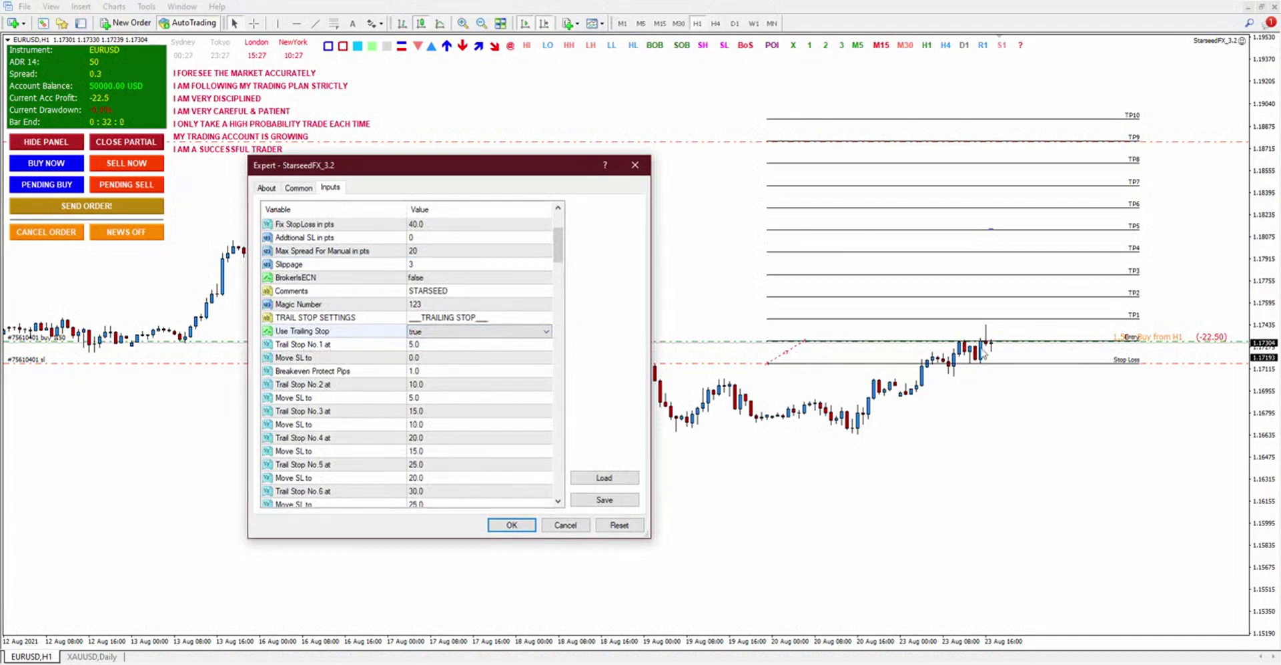
Set Trail Stop No.1 at to 2 and its Move SL to value to 1
{"action": "left_click", "coordinate": [431, 347]}
{"action": "left_click", "coordinate": [431, 345]}
{"action": "type", "text": "1"}
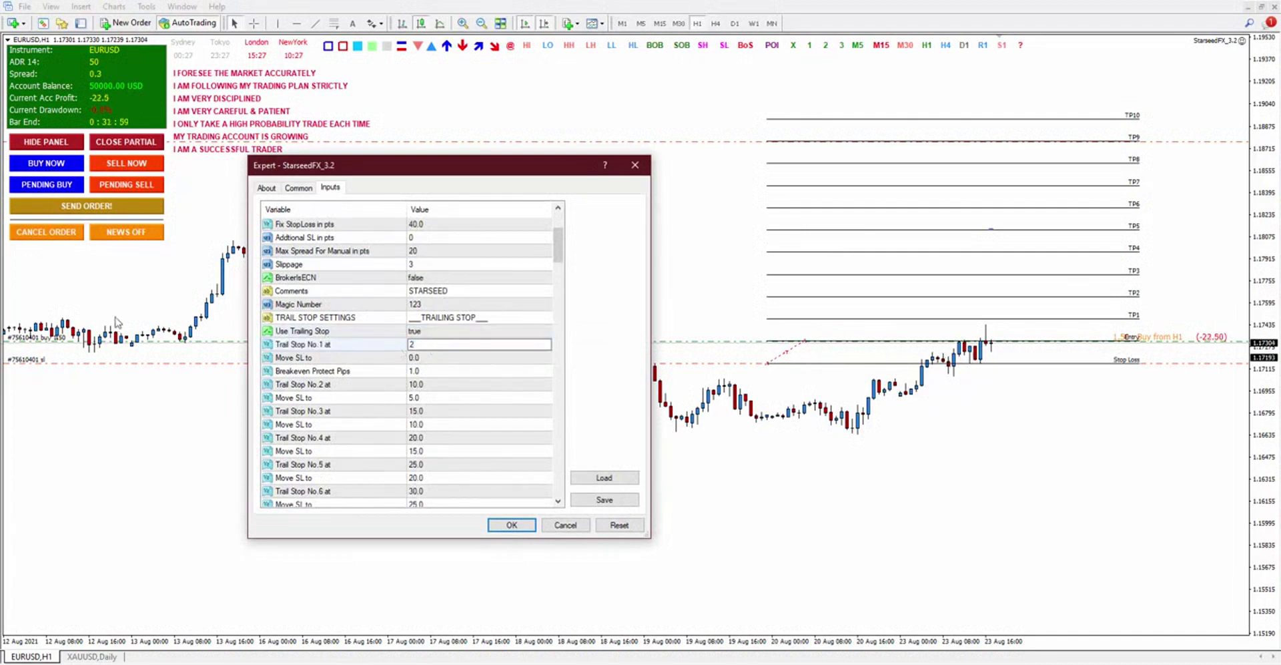
{"action": "left_click", "coordinate": [298, 360]}
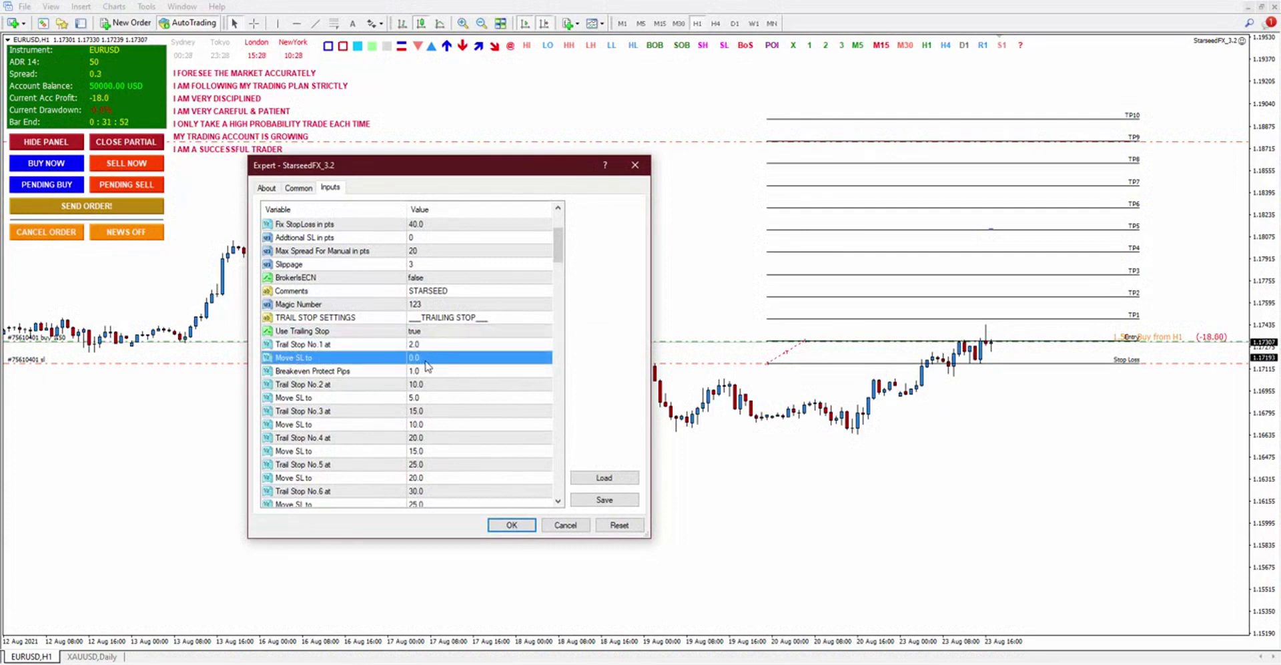
{"action": "left_click", "coordinate": [449, 359]}
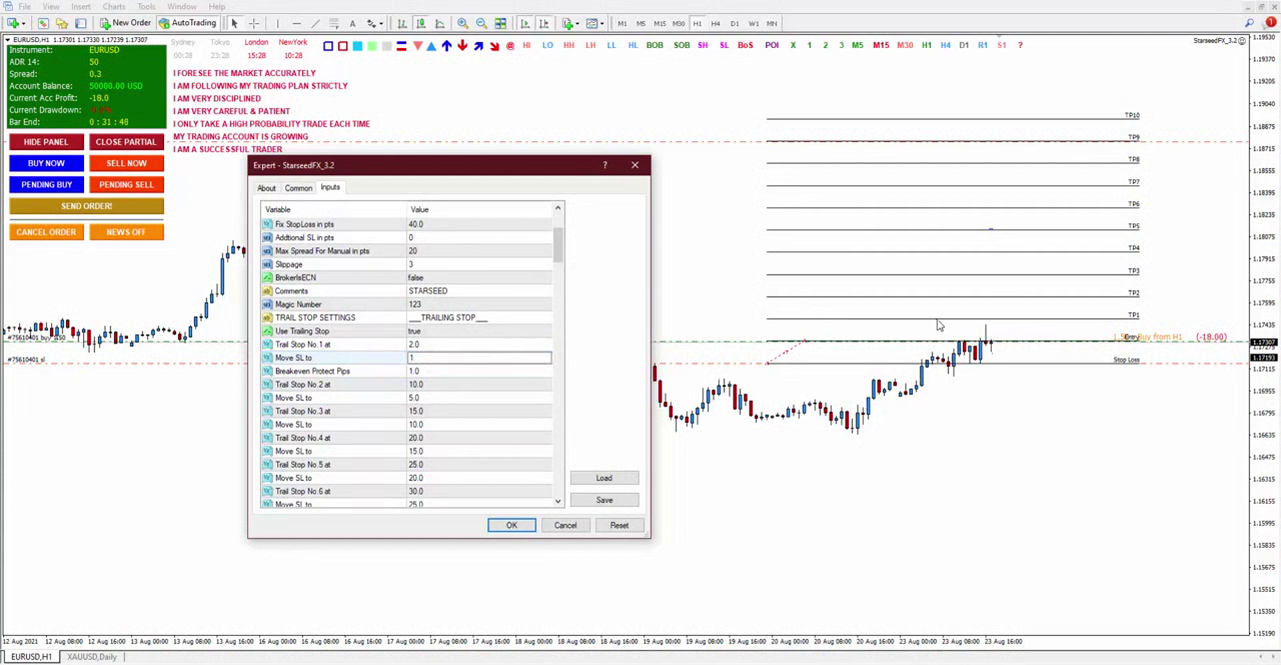
{"action": "key", "text": "Return"}
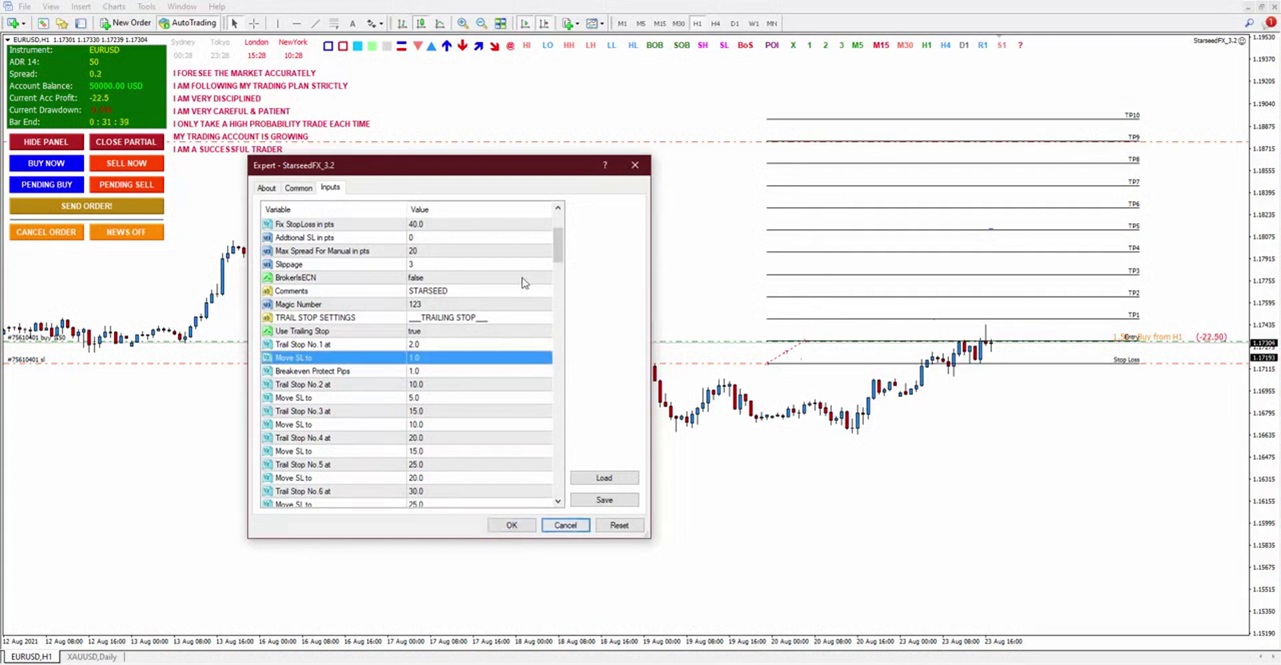
Reselect the Use Trailing Stop option in the trail stop settings
{"action": "left_click", "coordinate": [425, 331]}
{"action": "left_click", "coordinate": [425, 331]}
{"action": "left_click", "coordinate": [425, 353]}
Set Show Current Trades to true, apply the inputs and check the open orders in the terminal's trade list
{"action": "left_click_drag", "start_coordinate": [558, 254], "coordinate": [560, 302]}
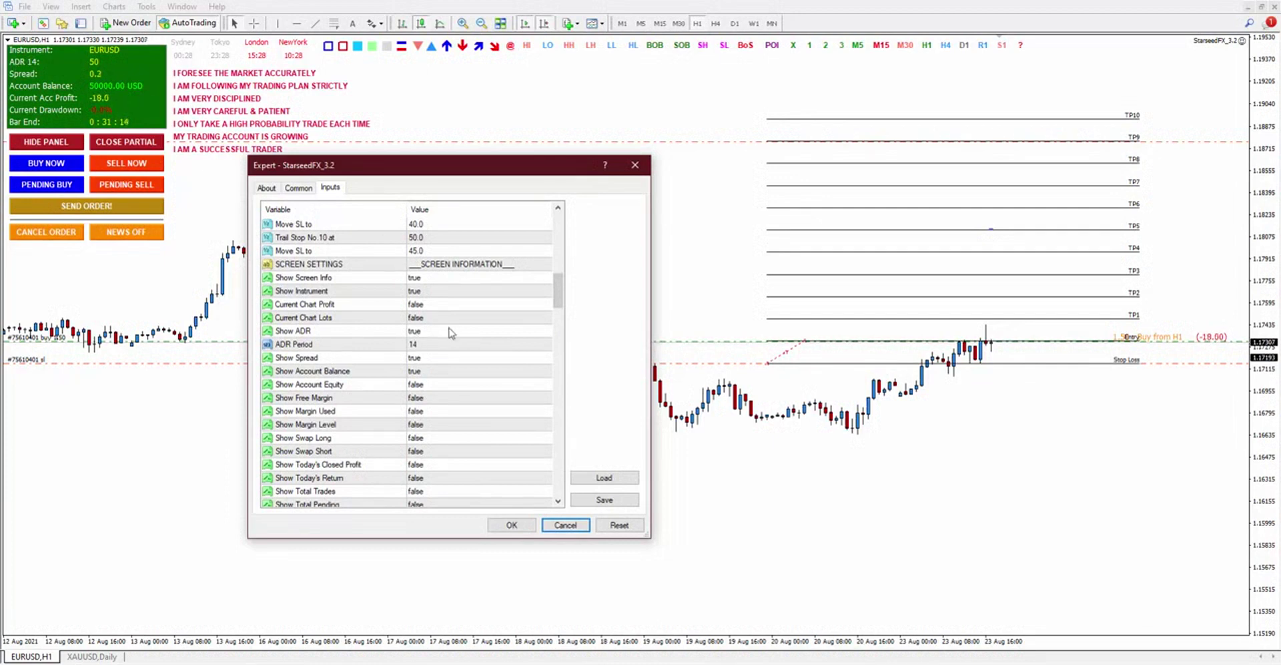
{"action": "scroll", "coordinate": [452, 333], "scroll_direction": "down", "scroll_amount": 4}
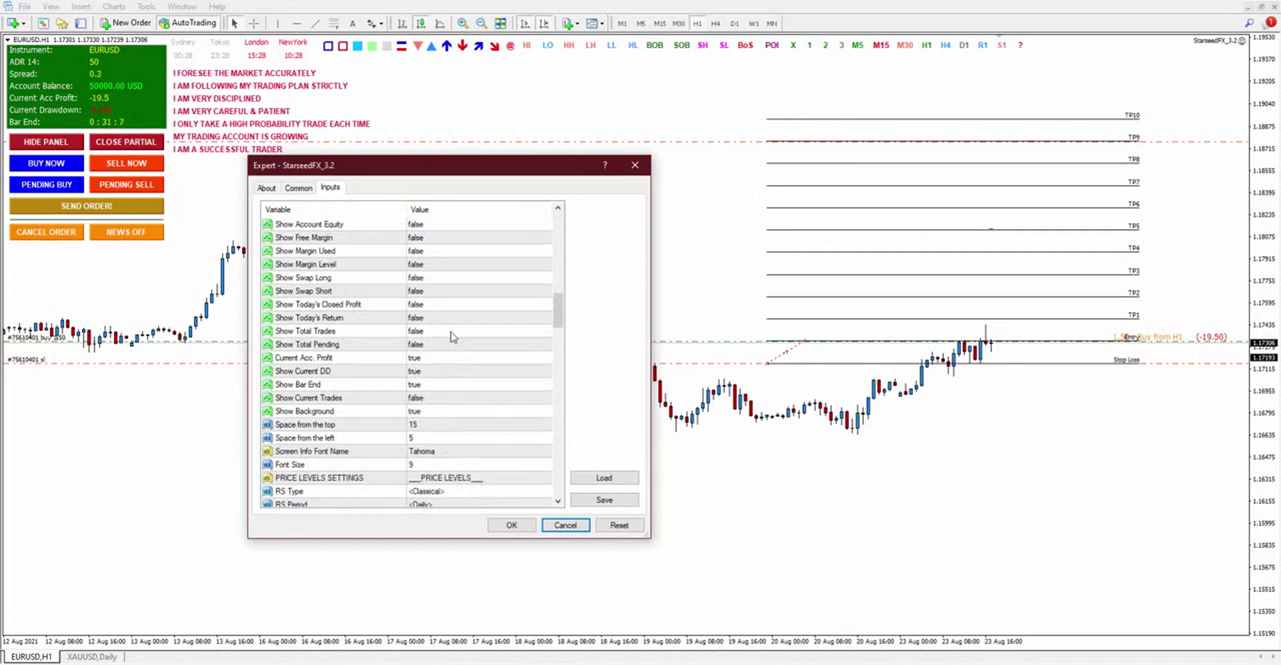
{"action": "double_click", "coordinate": [441, 398]}
{"action": "left_click", "coordinate": [430, 406]}
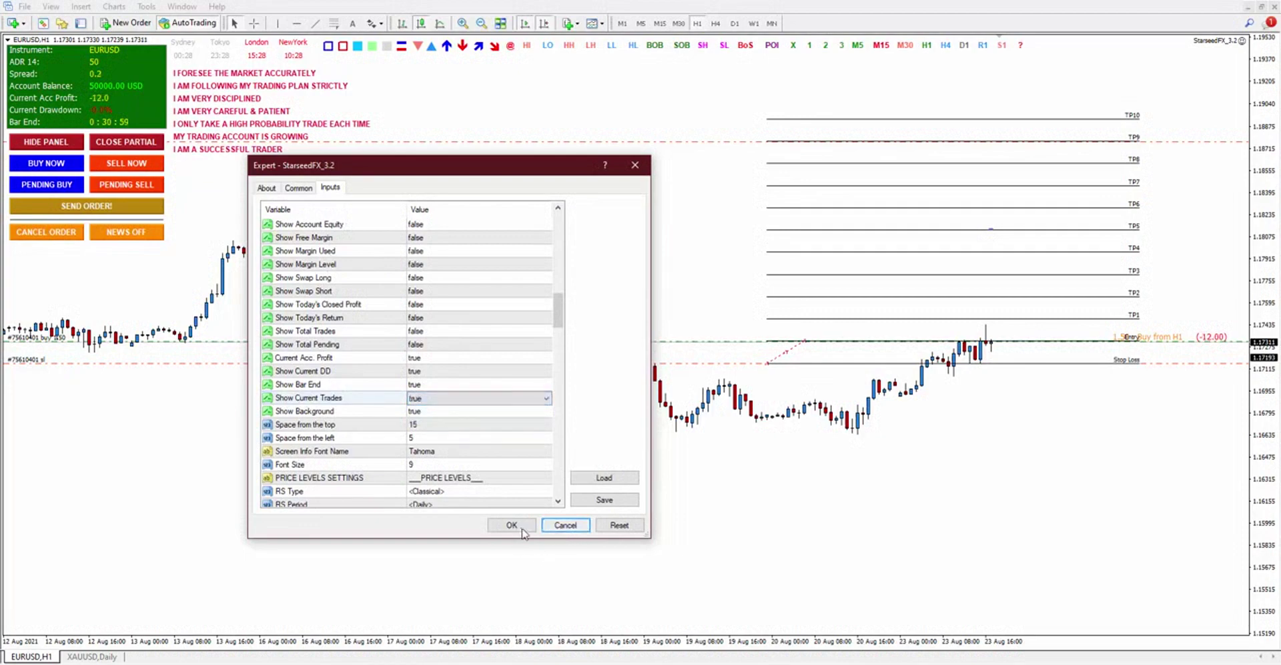
{"action": "left_click", "coordinate": [511, 525]}
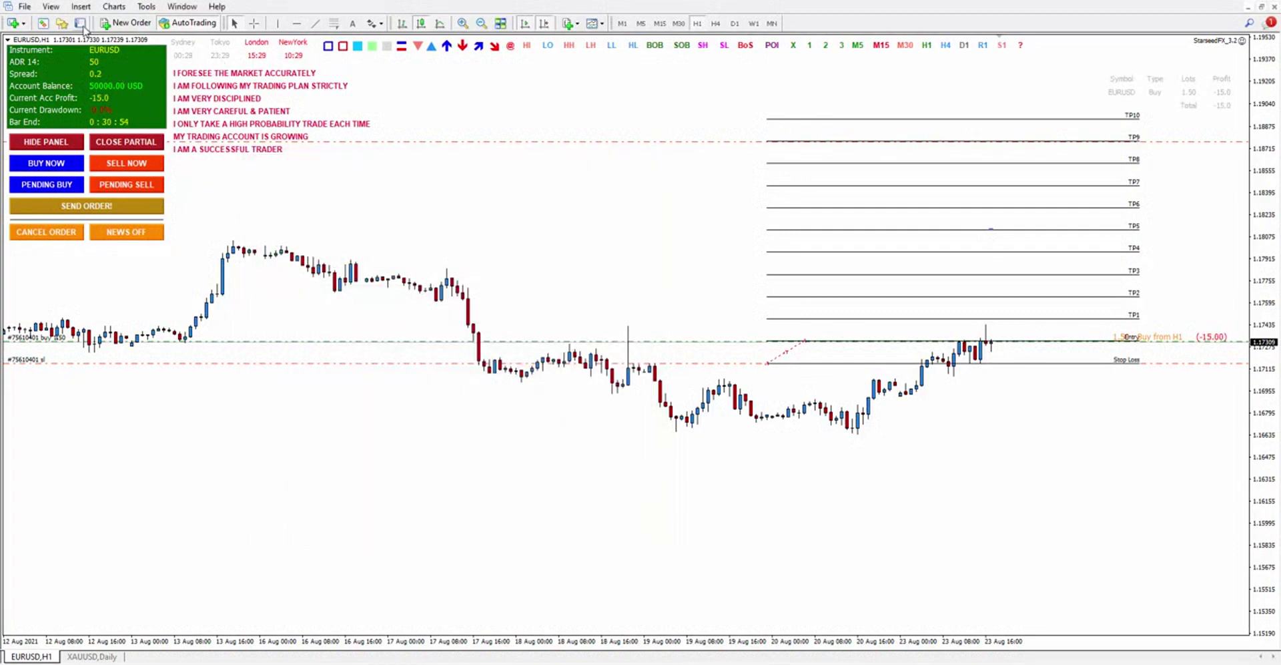
{"action": "left_click", "coordinate": [80, 22]}
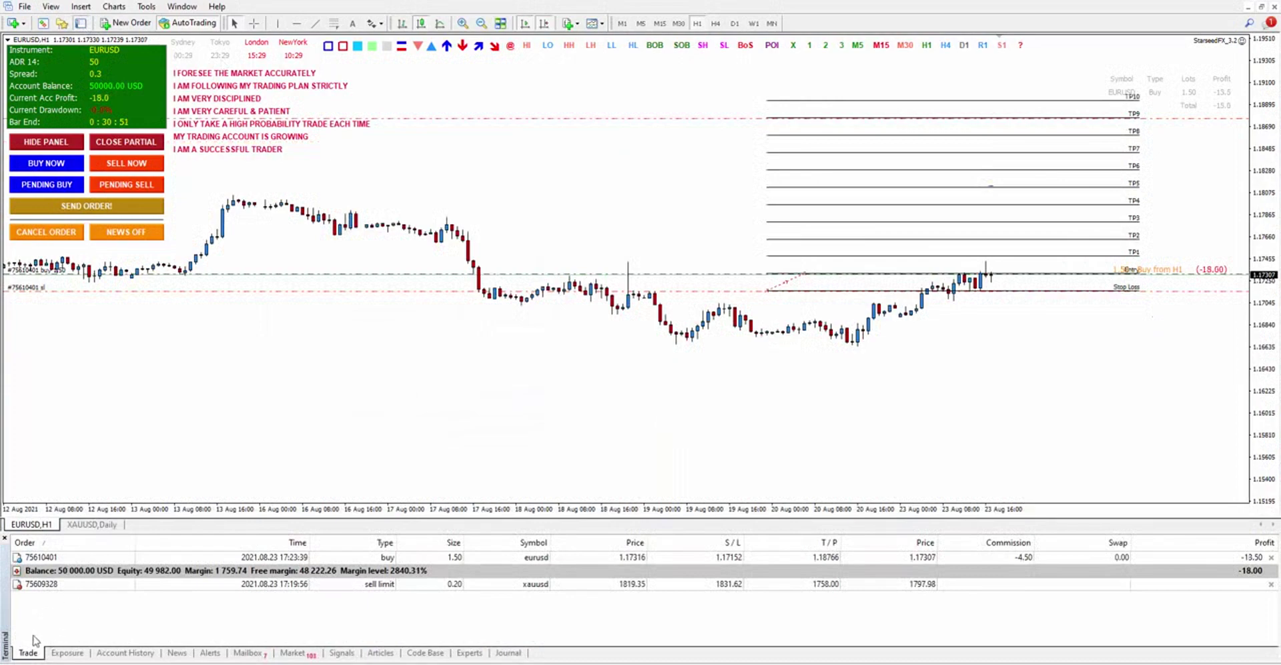
{"action": "left_click", "coordinate": [28, 652]}
Reopen the expert's inputs and set Show Current Trades to false
{"action": "key", "text": "F7"}
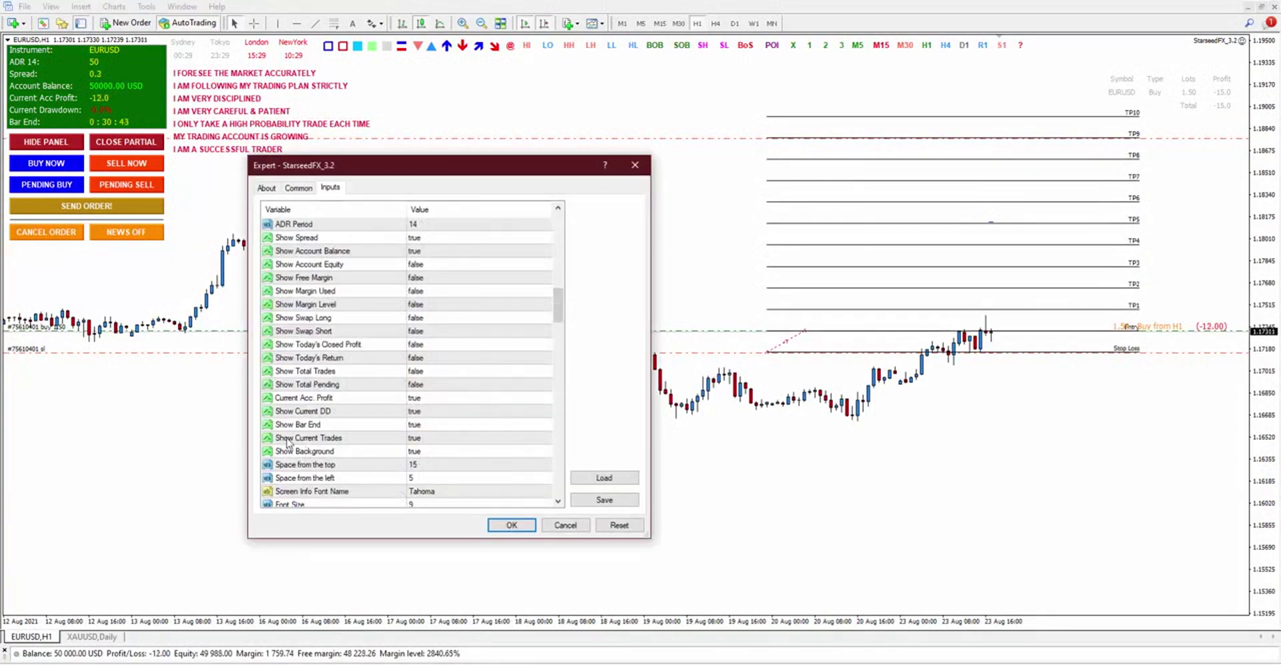
{"action": "double_click", "coordinate": [420, 442]}
{"action": "left_click", "coordinate": [419, 458]}
Check the Show Screen Info option, apply the expert's inputs and hide the trading panel on the chart
{"action": "scroll", "coordinate": [420, 367], "scroll_direction": "up", "scroll_amount": 4}
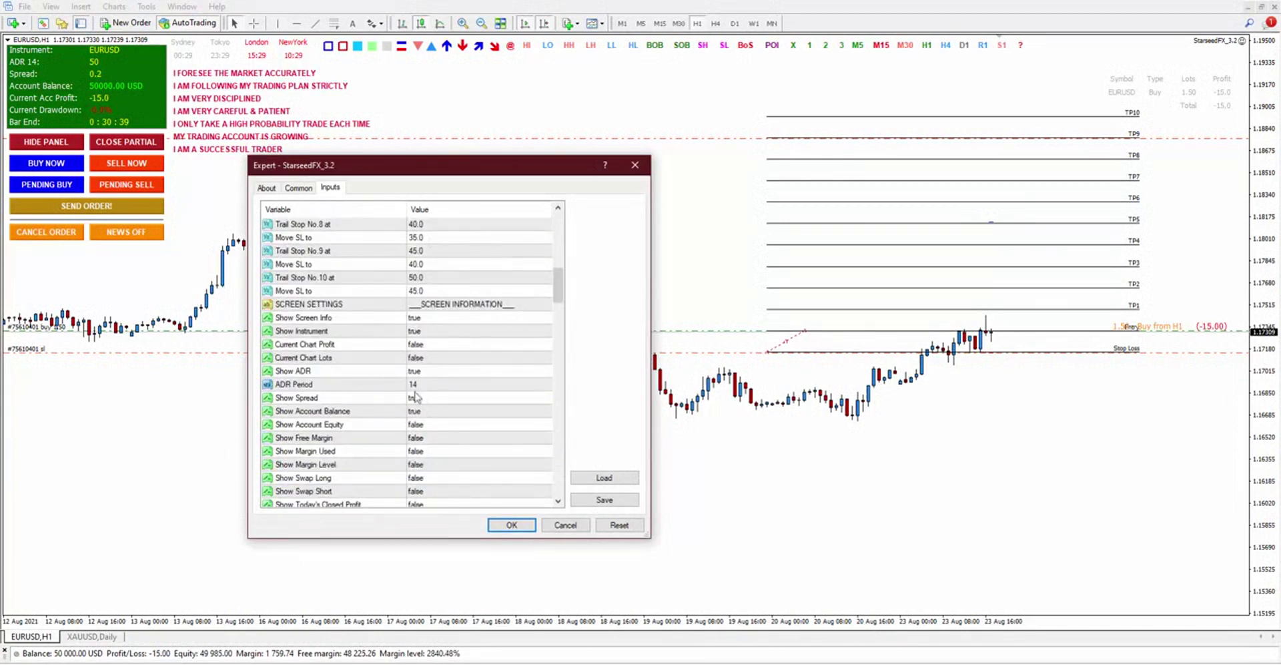
{"action": "double_click", "coordinate": [422, 322]}
{"action": "left_click", "coordinate": [422, 322]}
{"action": "left_click", "coordinate": [420, 340]}
{"action": "left_click", "coordinate": [511, 525]}
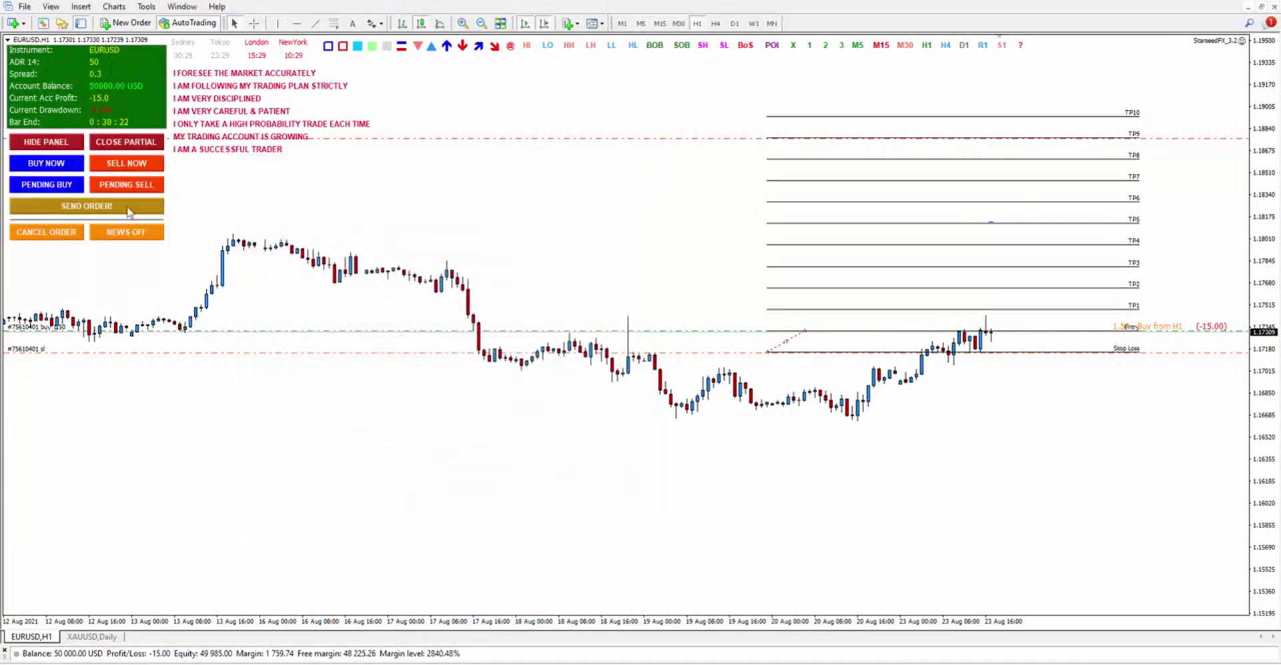
{"action": "left_click", "coordinate": [46, 143]}
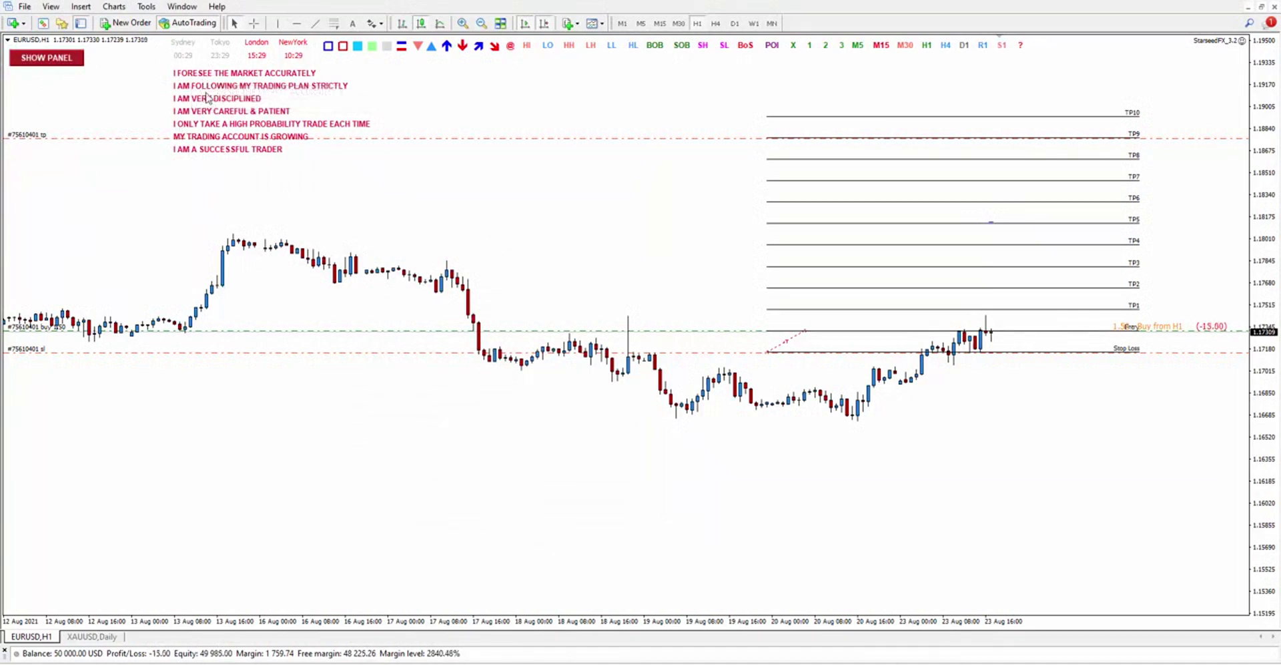
Open the expert's properties and set Show Affirmation to false in the affirmation settings
{"action": "right_click", "coordinate": [361, 152]}
{"action": "mouse_move", "coordinate": [420, 244]}
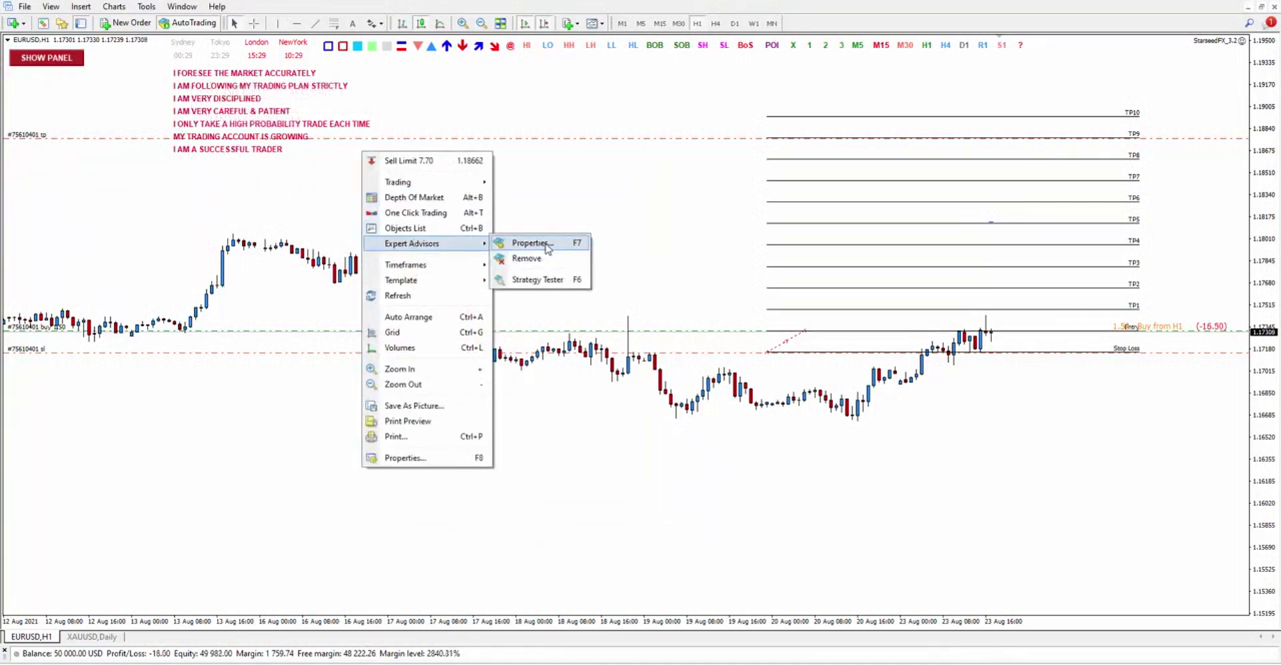
{"action": "left_click", "coordinate": [532, 243]}
{"action": "left_click_drag", "start_coordinate": [558, 221], "coordinate": [560, 387]}
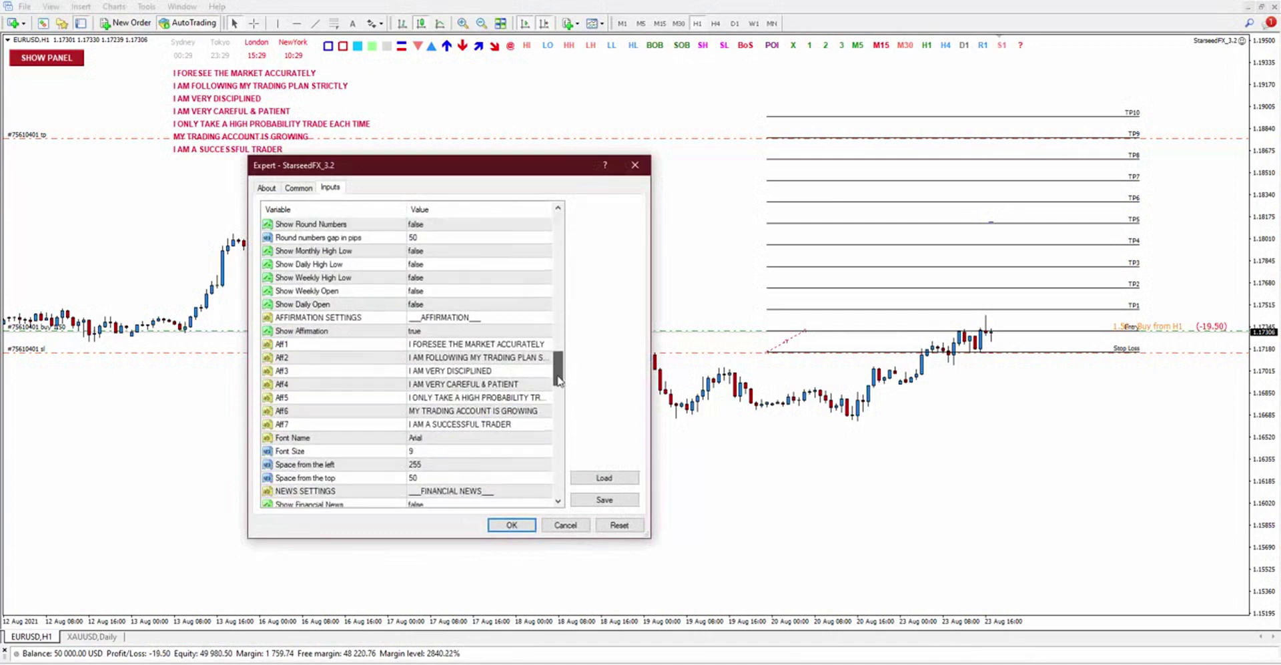
{"action": "left_click", "coordinate": [434, 331]}
{"action": "left_click", "coordinate": [430, 332]}
{"action": "left_click", "coordinate": [417, 343]}
Set the Font Size in the affirmation settings to 12 and apply the inputs
{"action": "scroll", "coordinate": [555, 365], "scroll_direction": "down", "scroll_amount": 2}
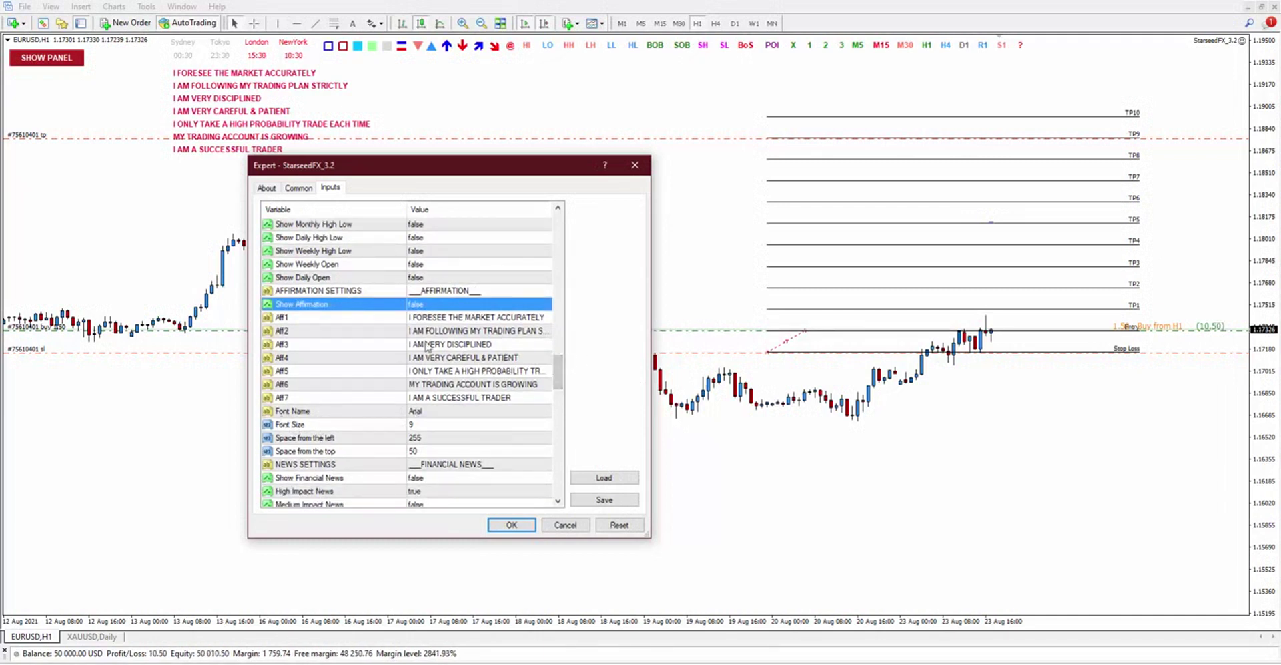
{"action": "left_click", "coordinate": [435, 427]}
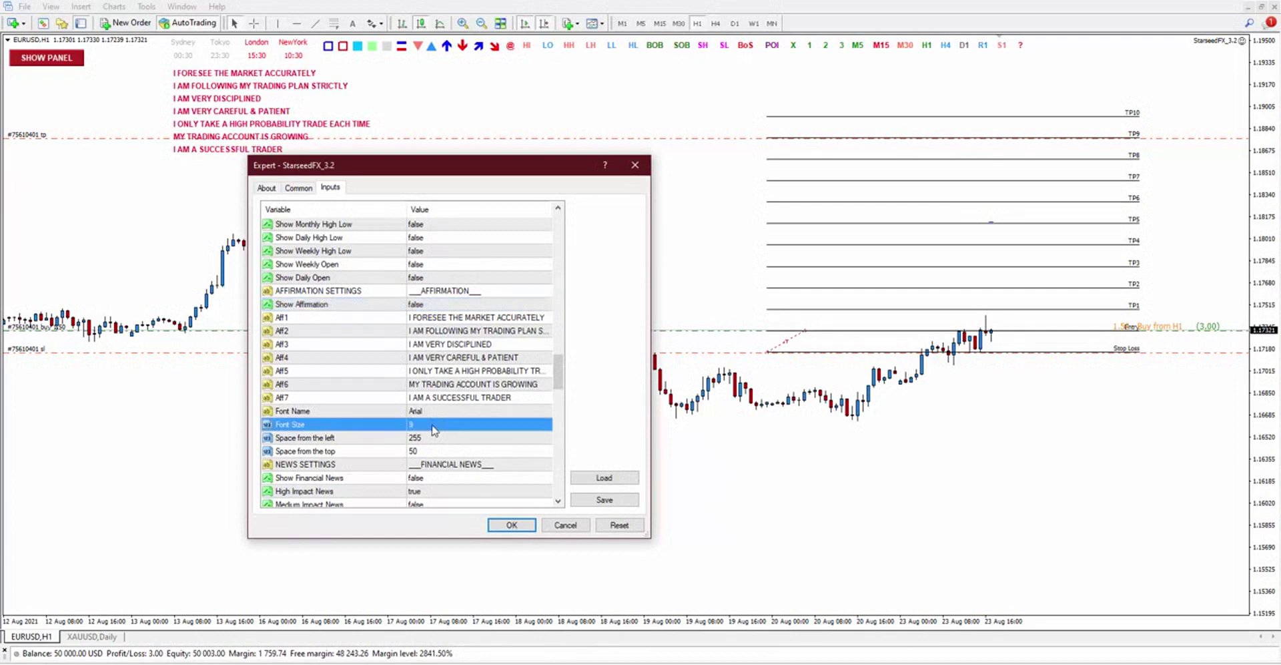
{"action": "left_click", "coordinate": [433, 426]}
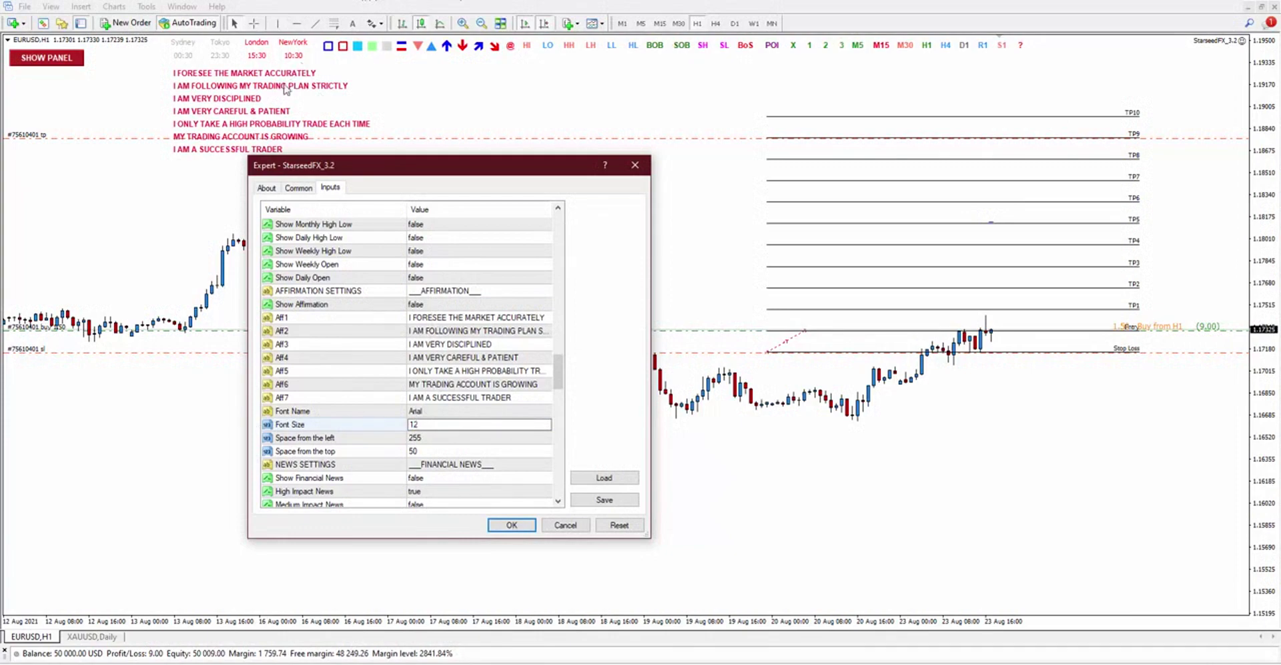
{"action": "left_click", "coordinate": [511, 525]}
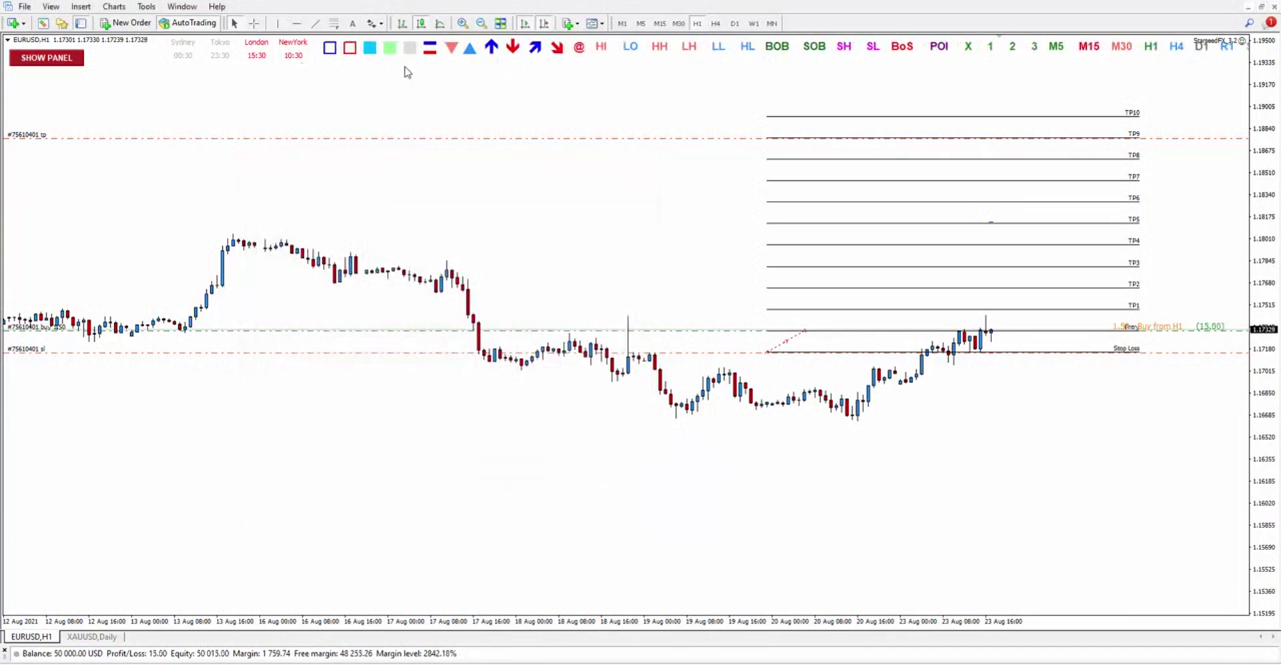
Reopen the expert's inputs, set Show Affirmation to true and apply the change
{"action": "key", "text": "F7"}
{"action": "scroll", "coordinate": [466, 388], "scroll_direction": "down", "scroll_amount": 10}
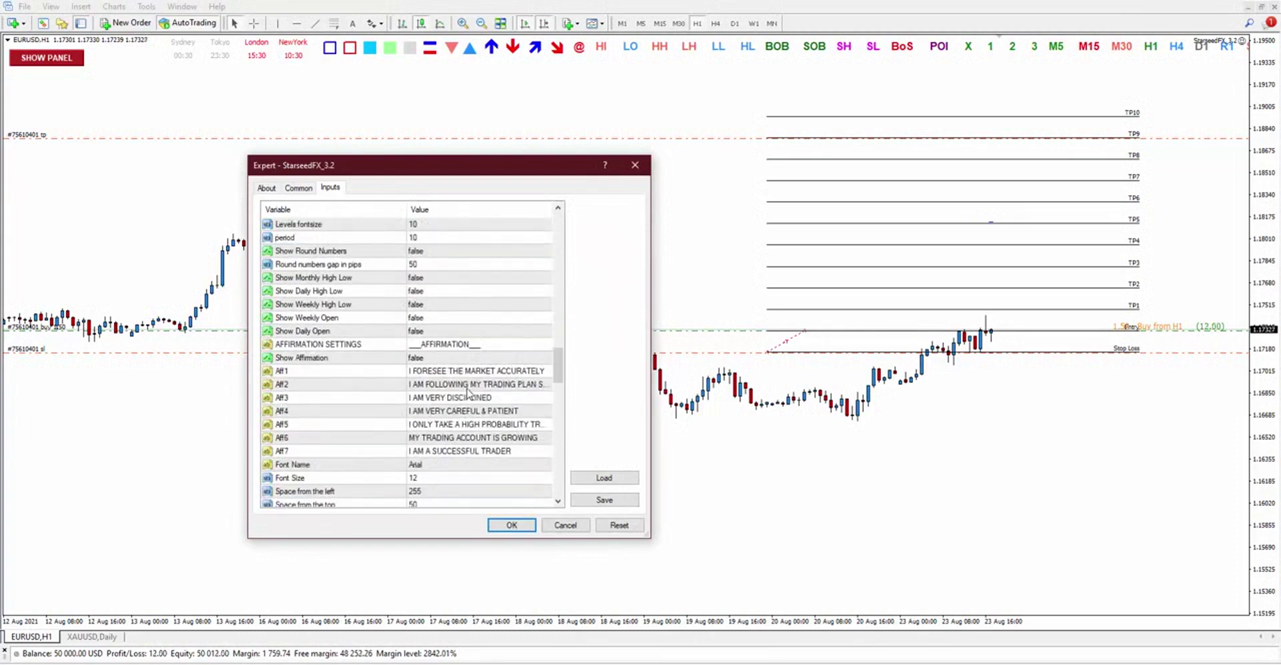
{"action": "left_click", "coordinate": [434, 361]}
{"action": "double_click", "coordinate": [436, 364]}
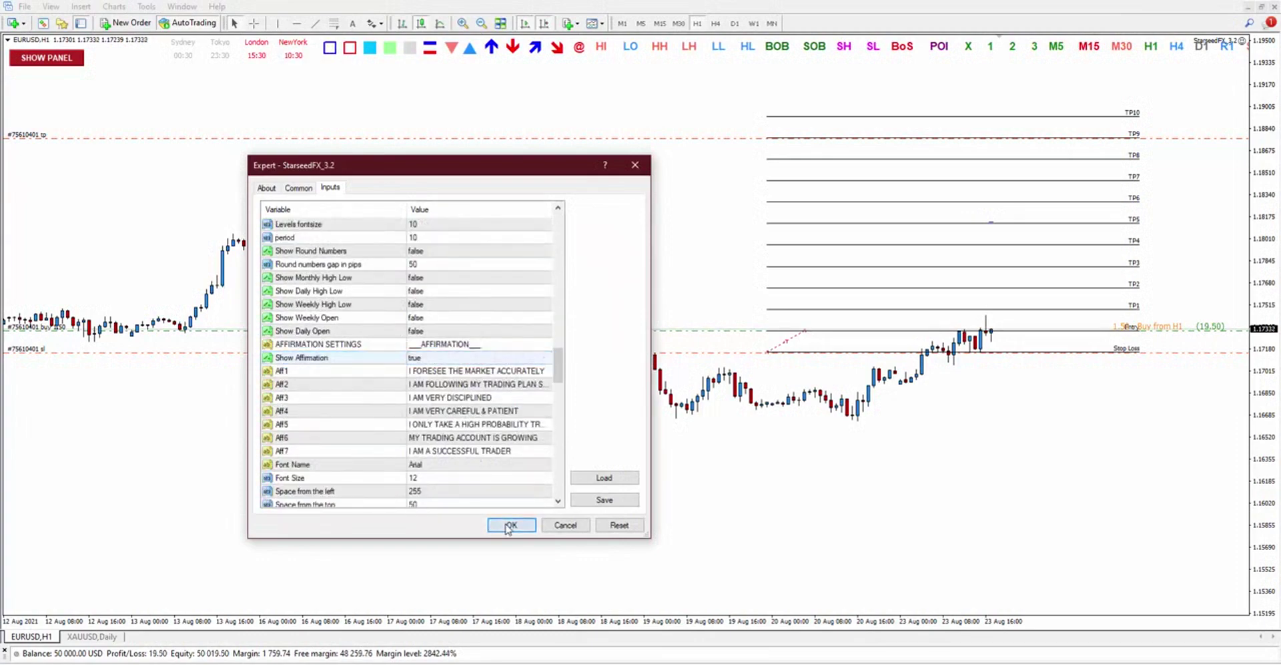
{"action": "left_click", "coordinate": [511, 525]}
Open the expert's properties again and set the Font Size in the affirmation settings to 9
{"action": "right_click", "coordinate": [477, 177]}
{"action": "mouse_move", "coordinate": [527, 266]}
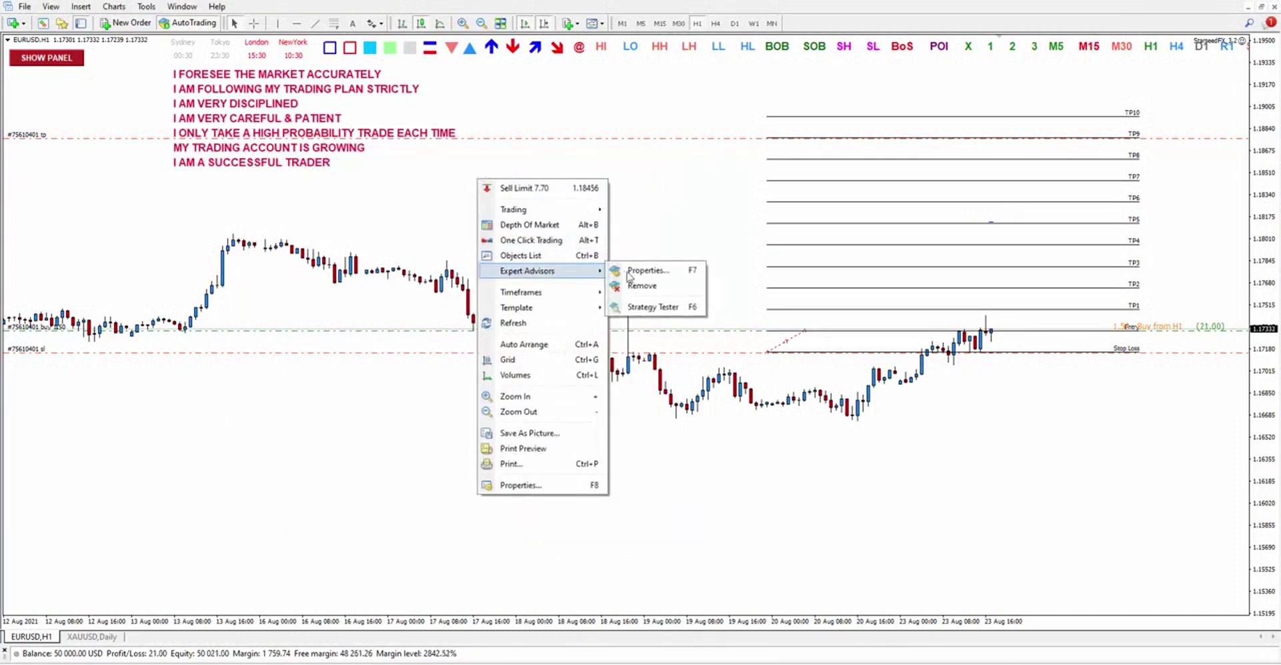
{"action": "left_click", "coordinate": [638, 271]}
{"action": "left_click_drag", "start_coordinate": [559, 234], "coordinate": [558, 384]}
{"action": "double_click", "coordinate": [424, 345]}
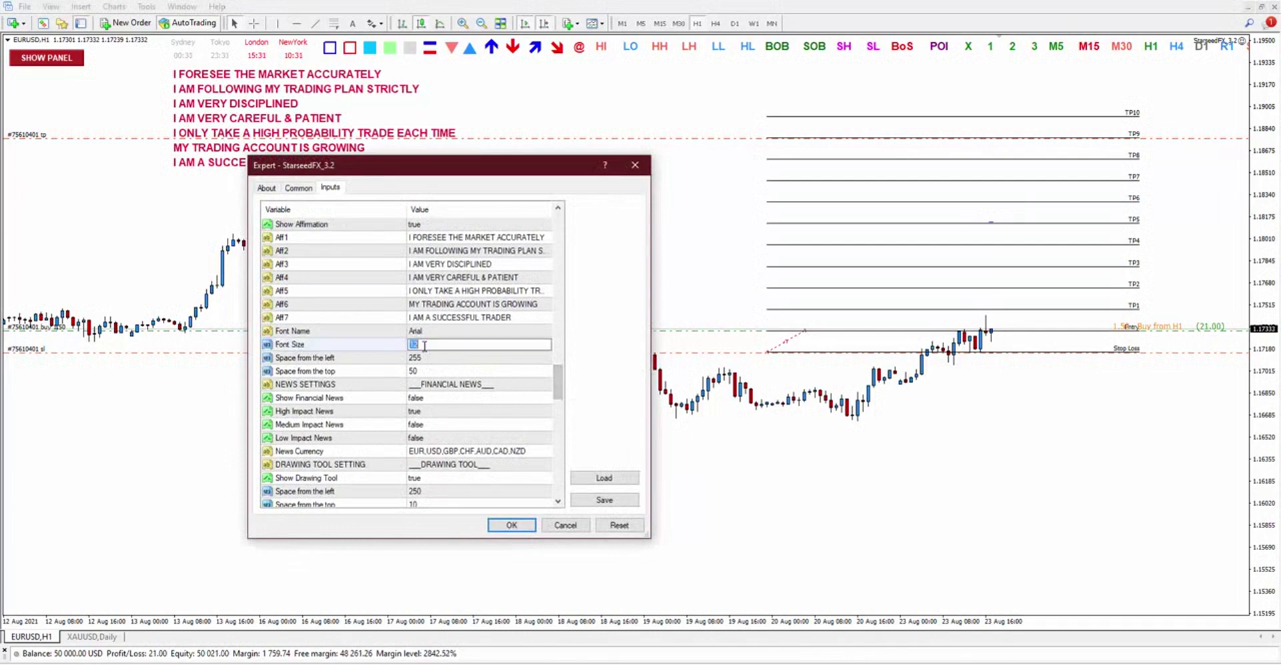
{"action": "type", "text": "9"}
{"action": "left_click", "coordinate": [428, 359]}
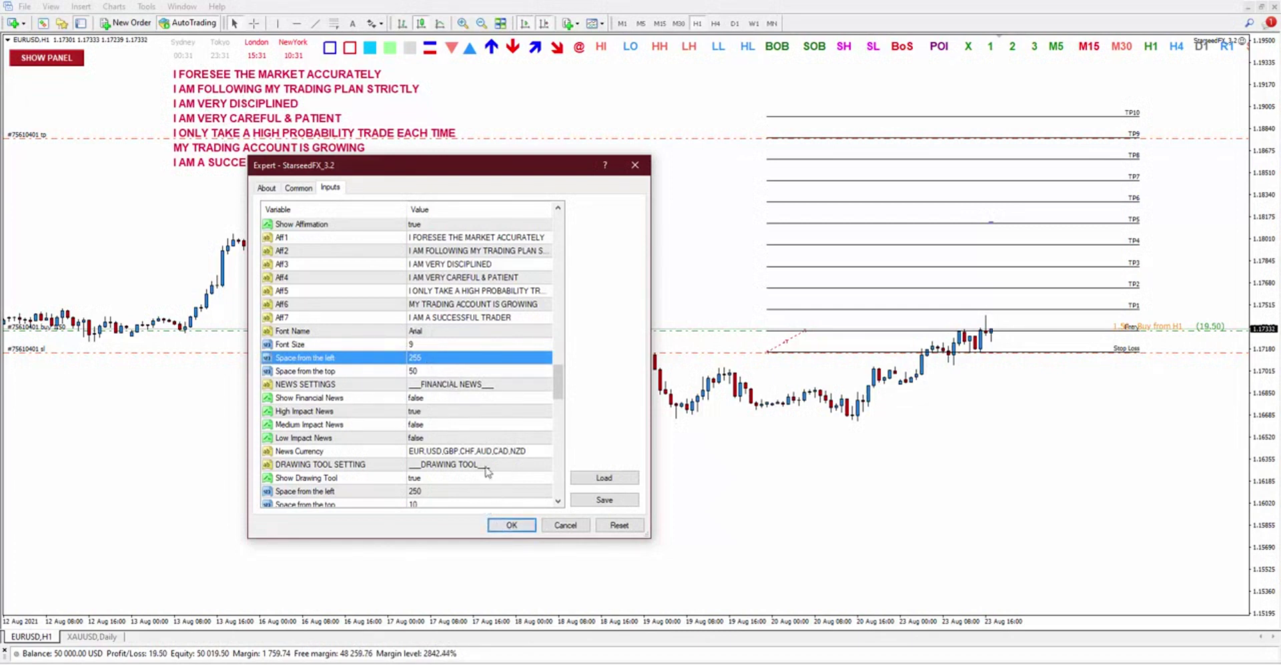
Set the drawing tool's Space from the top to 20 and apply the inputs
{"action": "scroll", "coordinate": [556, 389], "scroll_direction": "down", "scroll_amount": 1}
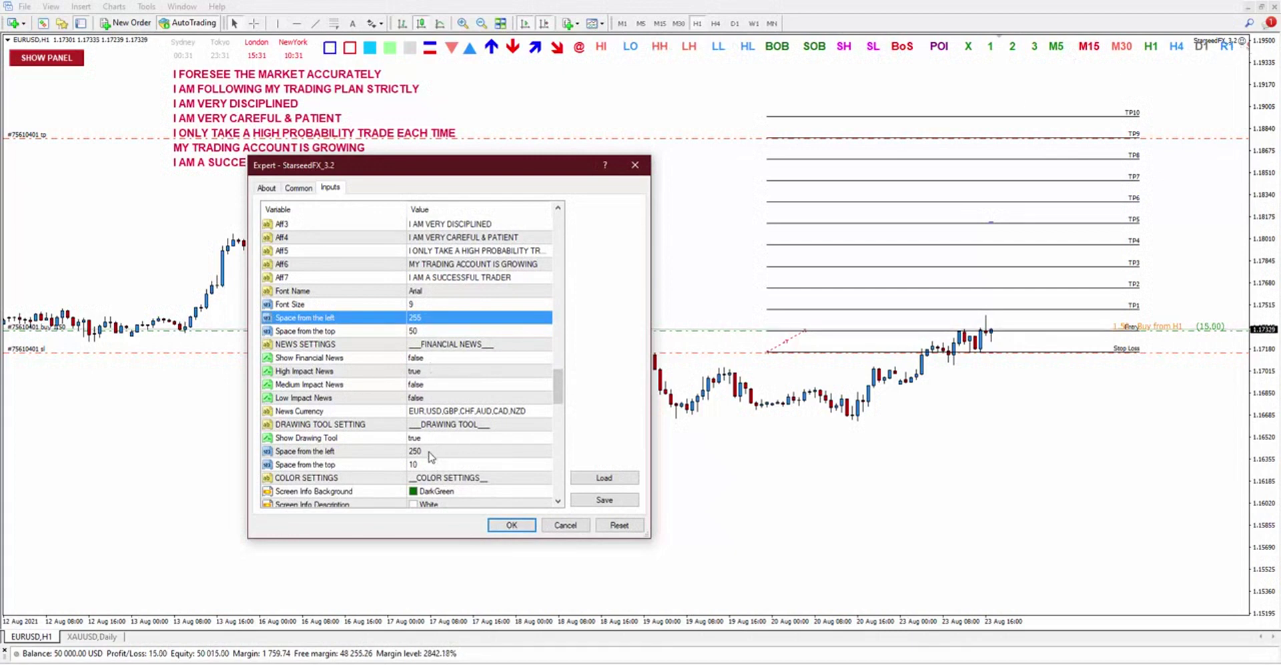
{"action": "left_click", "coordinate": [429, 452]}
{"action": "left_click", "coordinate": [427, 464]}
{"action": "left_click", "coordinate": [427, 463]}
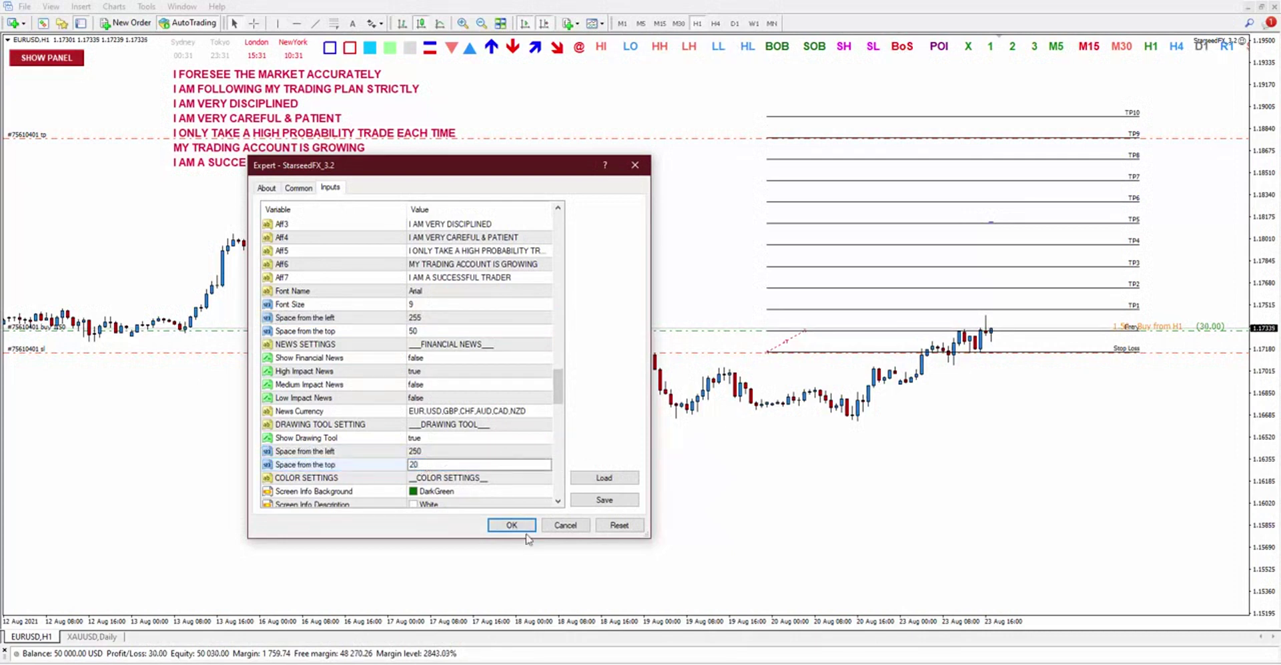
{"action": "key", "text": "Return"}
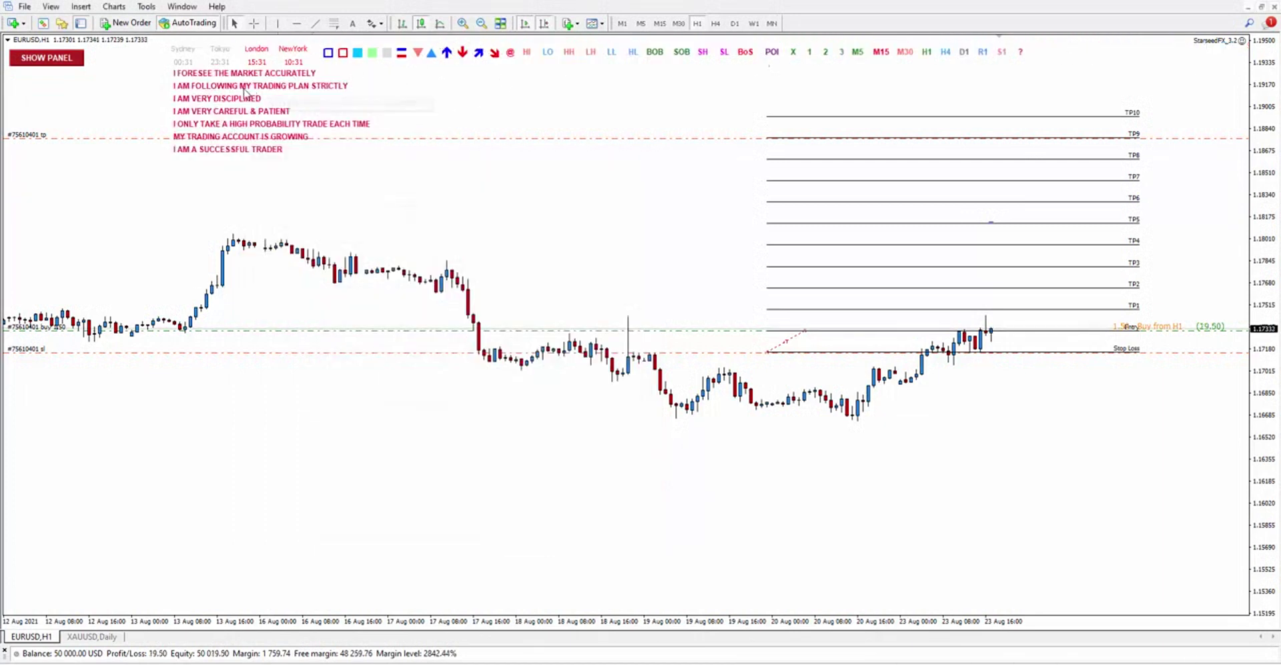
Reopen the expert's inputs and review the spacing values in the drawing tool and on-screen information settings
{"action": "right_click", "coordinate": [376, 172]}
{"action": "left_click", "coordinate": [525, 262]}
{"action": "left_click_drag", "start_coordinate": [557, 230], "coordinate": [559, 280]}
{"action": "key", "text": "Return"}
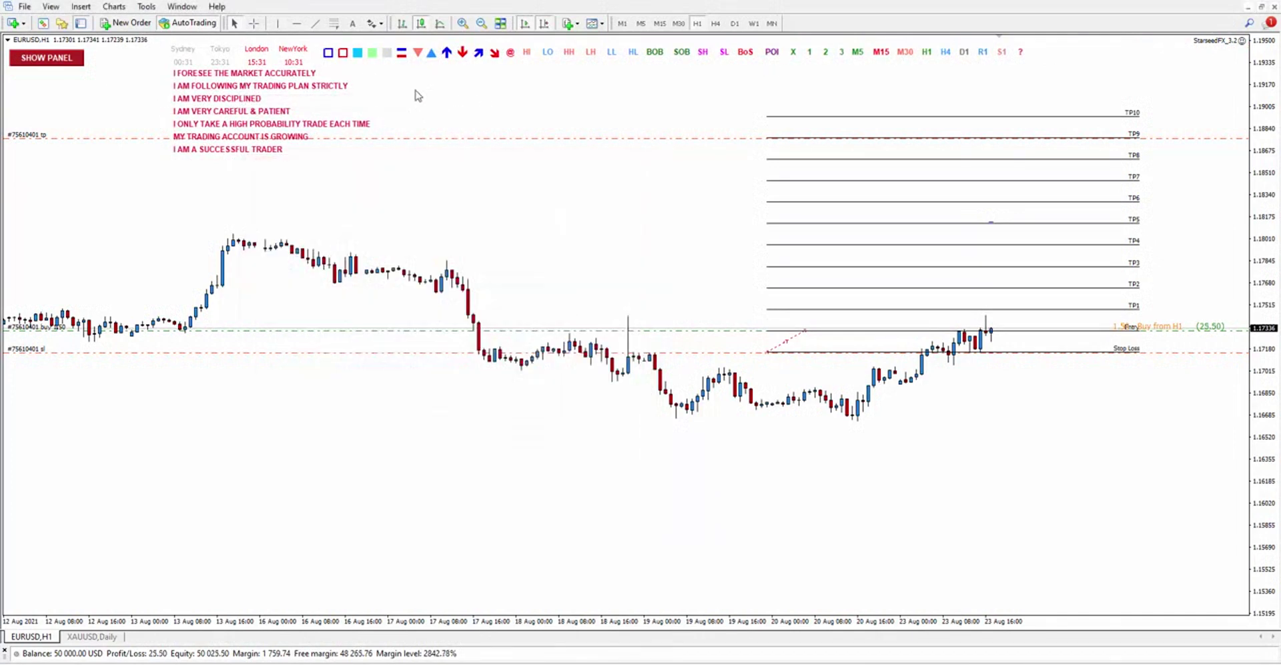
{"action": "right_click", "coordinate": [468, 227]}
{"action": "mouse_move", "coordinate": [532, 319]}
{"action": "left_click", "coordinate": [617, 318]}
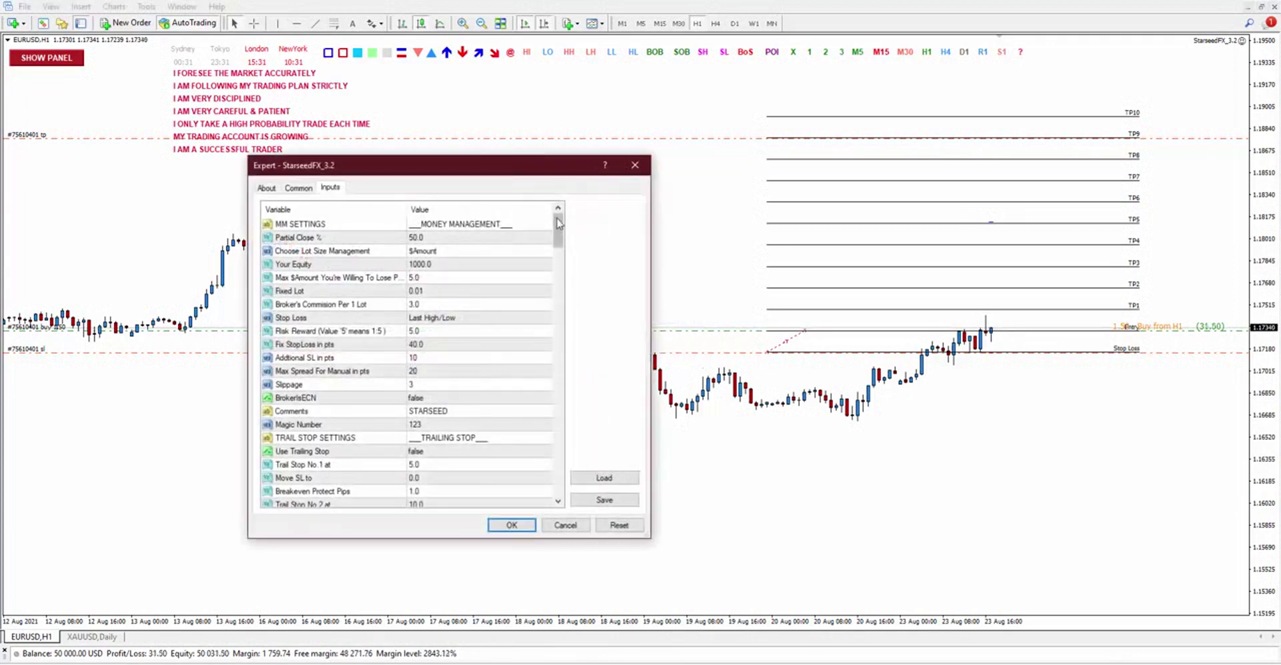
{"action": "left_click_drag", "start_coordinate": [555, 220], "coordinate": [557, 385]}
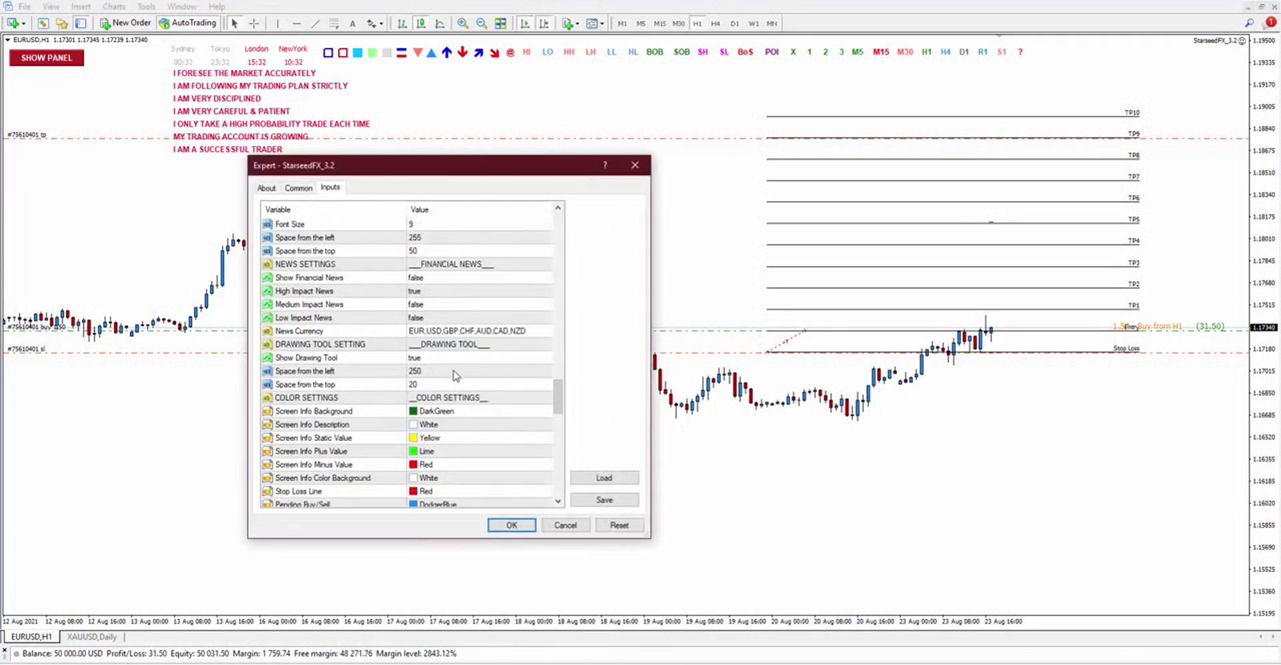
{"action": "left_click_drag", "start_coordinate": [558, 397], "coordinate": [558, 323]}
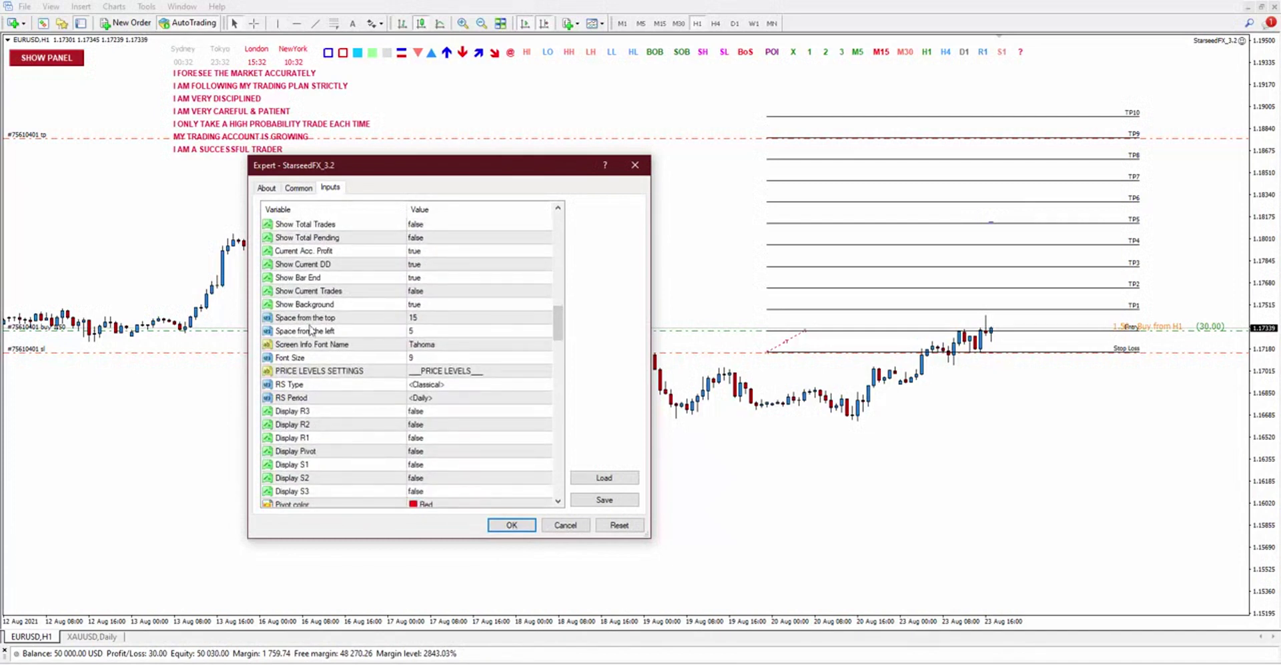
{"action": "key", "text": "Return"}
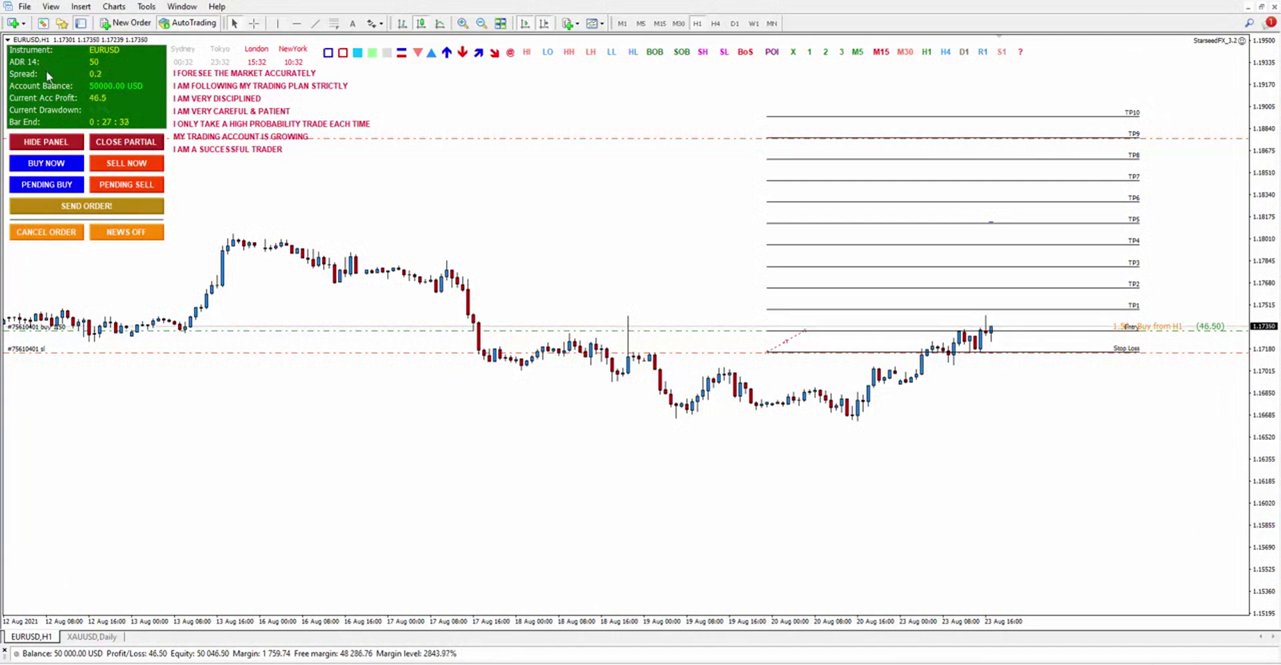
Set Space from the top in the on-screen information settings to 100 and apply the inputs
{"action": "right_click", "coordinate": [205, 171]}
{"action": "mouse_move", "coordinate": [267, 263]}
{"action": "left_click", "coordinate": [371, 263]}
{"action": "scroll", "coordinate": [465, 350], "scroll_direction": "down", "scroll_amount": 10}
{"action": "scroll", "coordinate": [463, 346], "scroll_direction": "down", "scroll_amount": 1}
{"action": "left_click", "coordinate": [438, 306]}
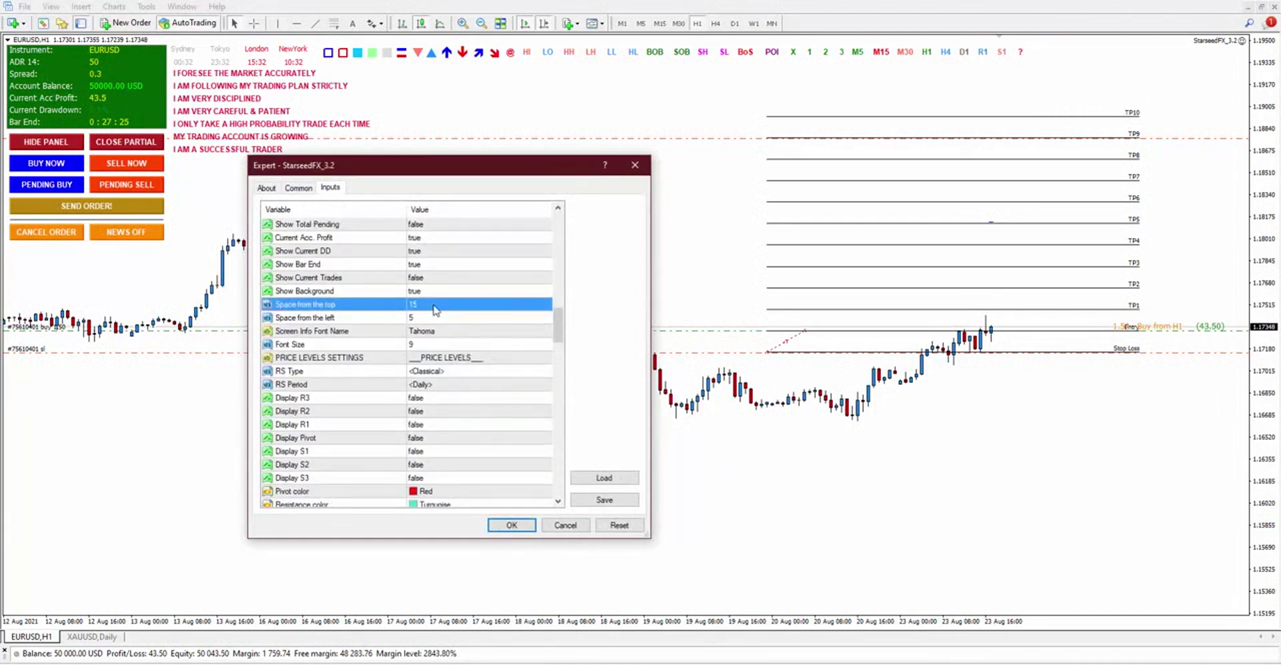
{"action": "left_click", "coordinate": [434, 307]}
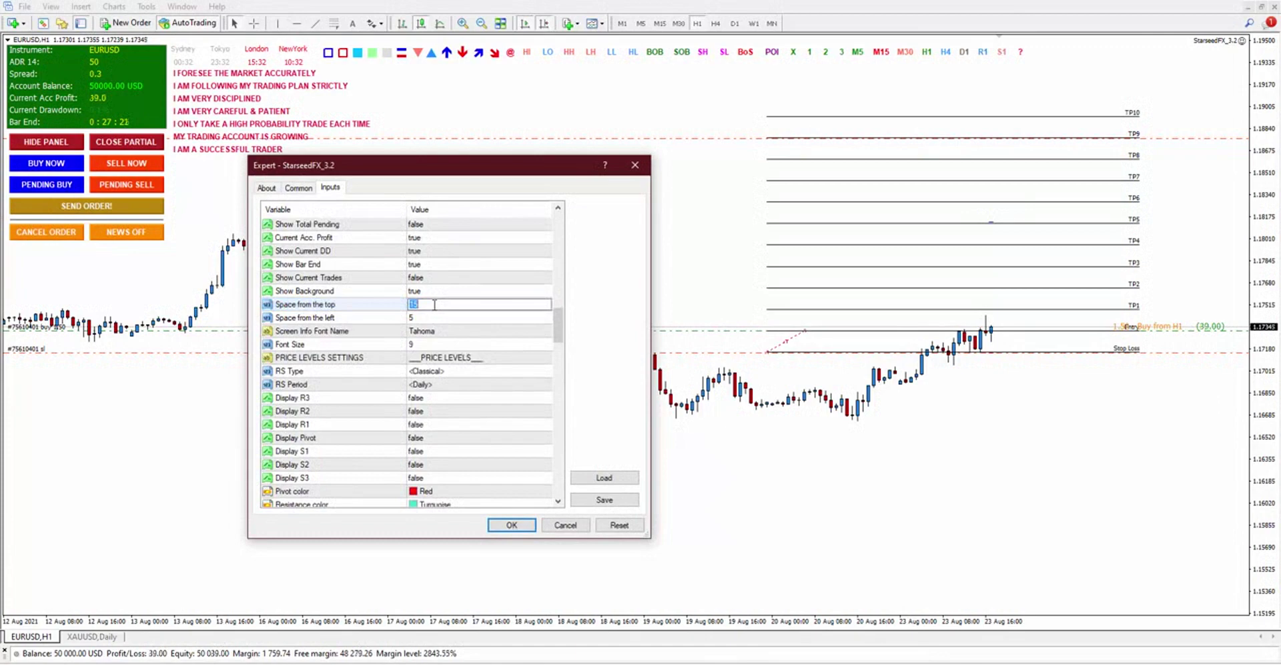
{"action": "left_click", "coordinate": [511, 525]}
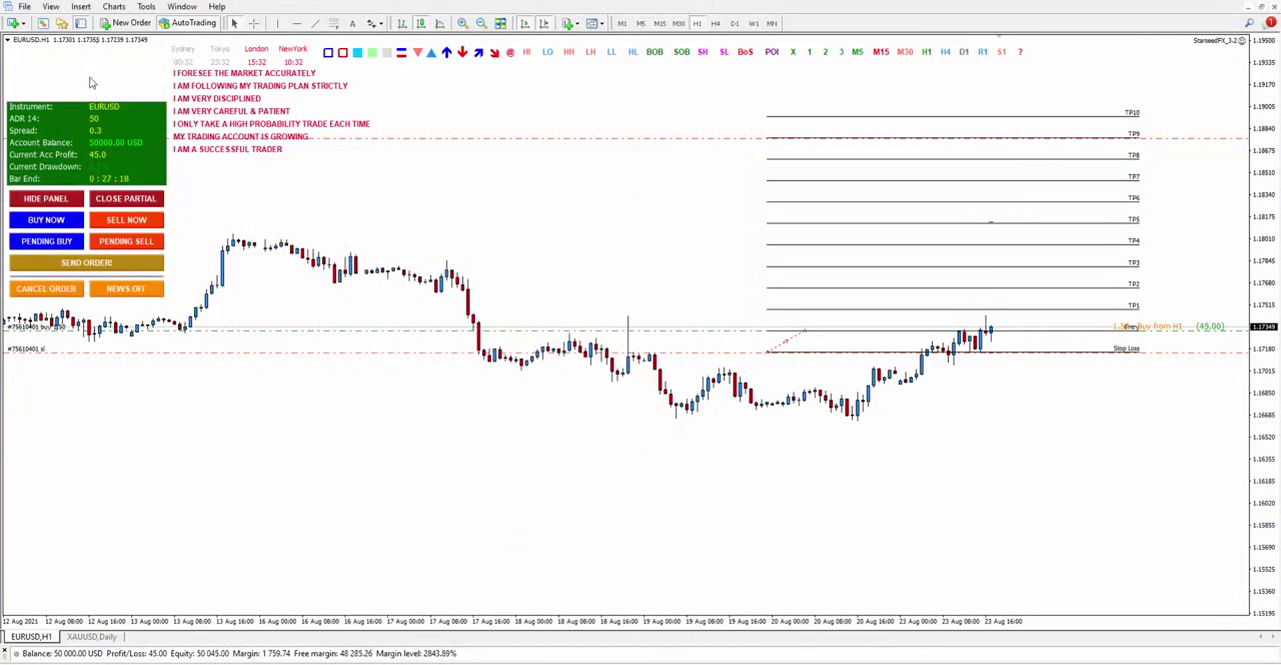
Set Space from the top in the on-screen information settings back to 15 and apply the inputs
{"action": "right_click", "coordinate": [193, 442]}
{"action": "left_click", "coordinate": [360, 221]}
{"action": "scroll", "coordinate": [559, 307], "scroll_direction": "down", "scroll_amount": 8}
{"action": "double_click", "coordinate": [448, 345]}
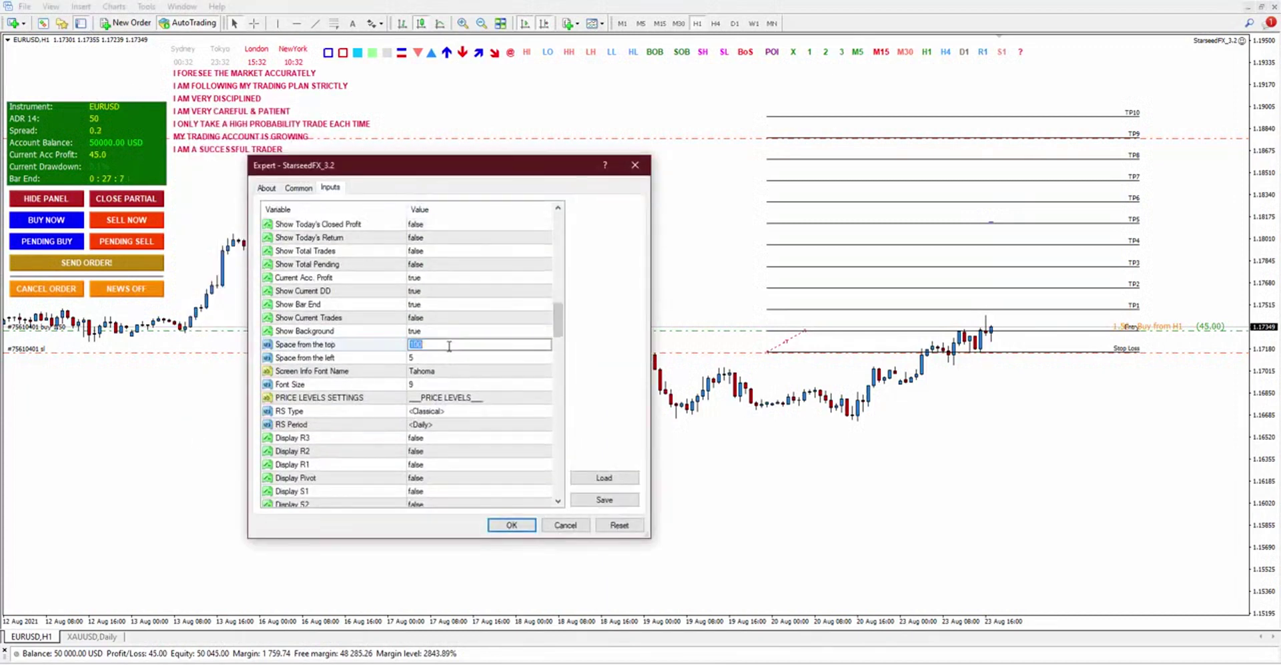
{"action": "left_click", "coordinate": [494, 524]}
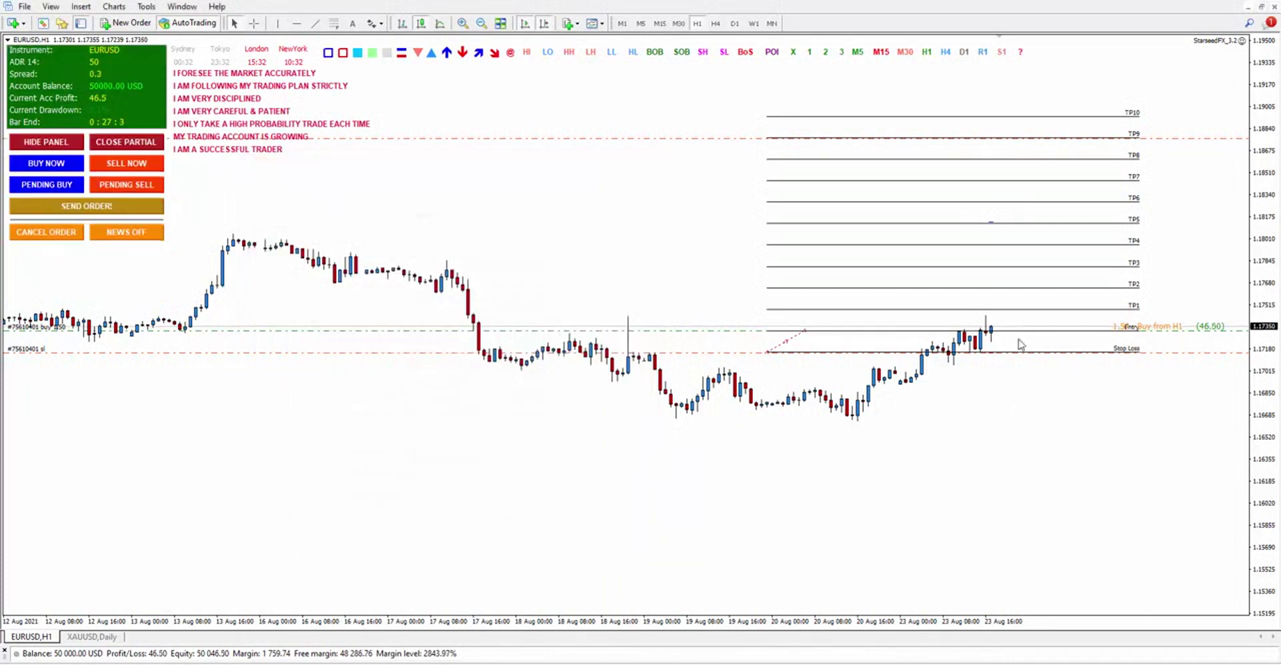
Rescale the chart's price axis and partially close all profit orders by 50%, accepting the confirmation
{"action": "left_click_drag", "start_coordinate": [1266, 398], "coordinate": [1265, 454]}
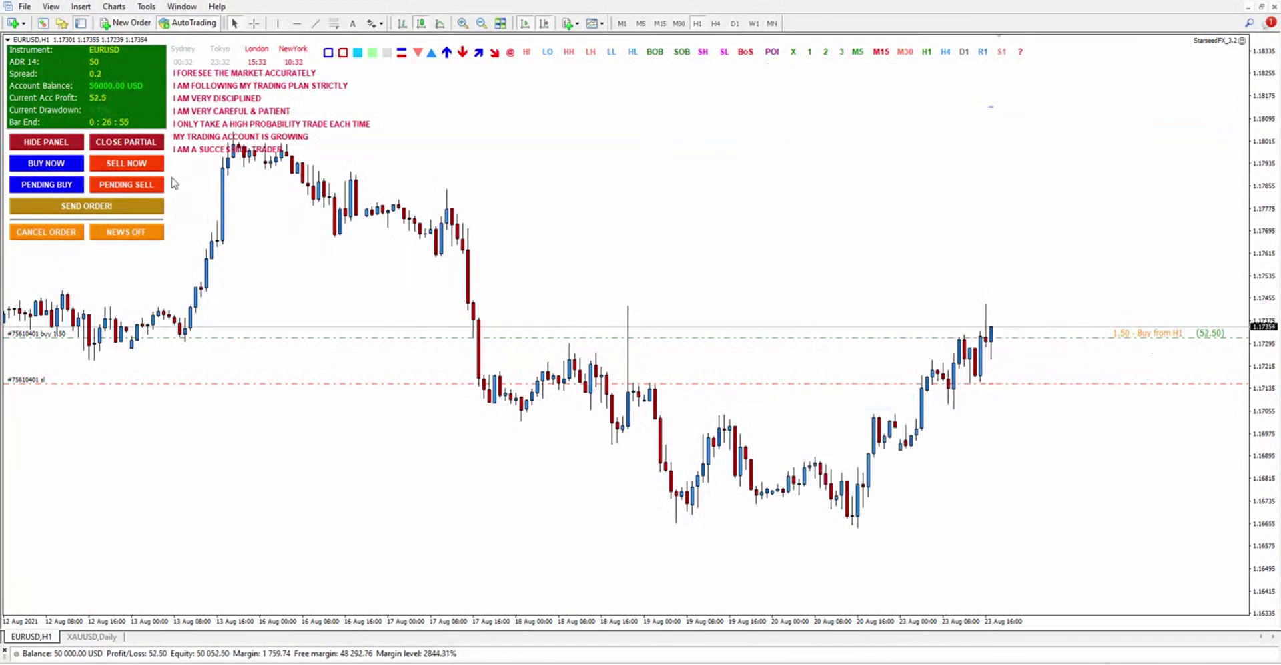
{"action": "left_click", "coordinate": [137, 147]}
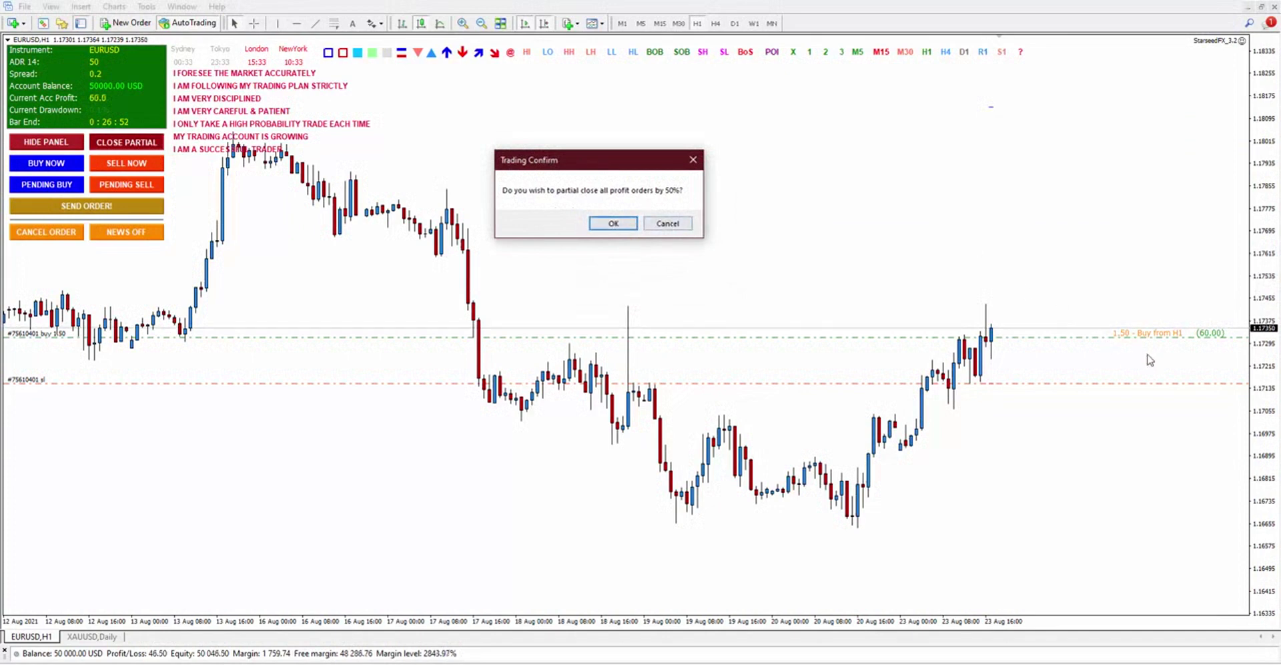
{"action": "left_click", "coordinate": [612, 224]}
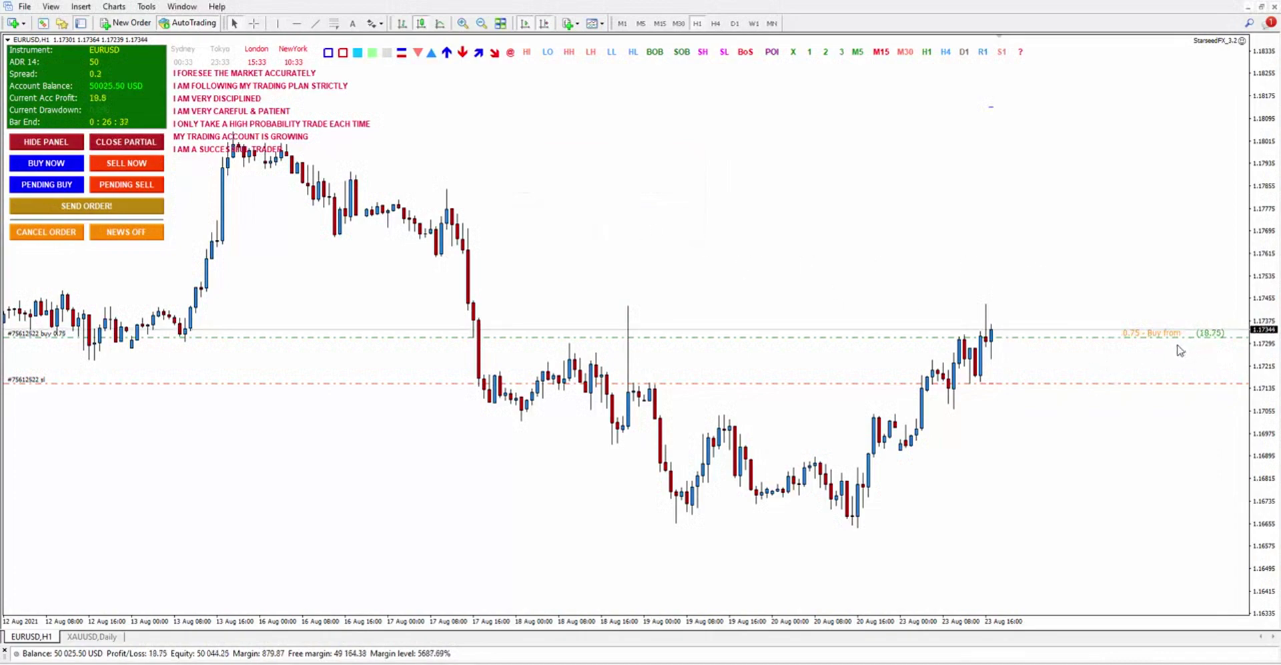
Partially close the remaining profitable buy position by a further 50% from the on-chart panel
{"action": "scroll", "coordinate": [77, 364], "scroll_direction": "up", "scroll_amount": 3}
{"action": "scroll", "coordinate": [134, 361], "scroll_direction": "down", "scroll_amount": 3}
{"action": "scroll", "coordinate": [59, 267], "scroll_direction": "up", "scroll_amount": 1}
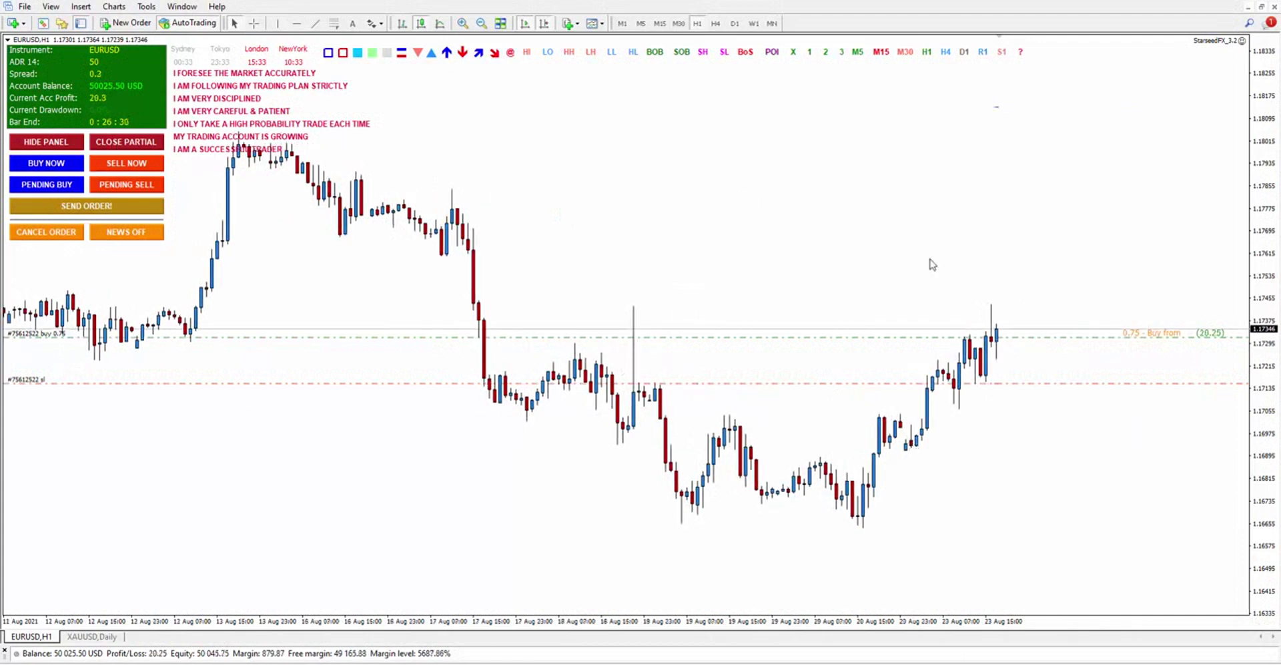
{"action": "scroll", "coordinate": [1209, 344], "scroll_direction": "down", "scroll_amount": 1}
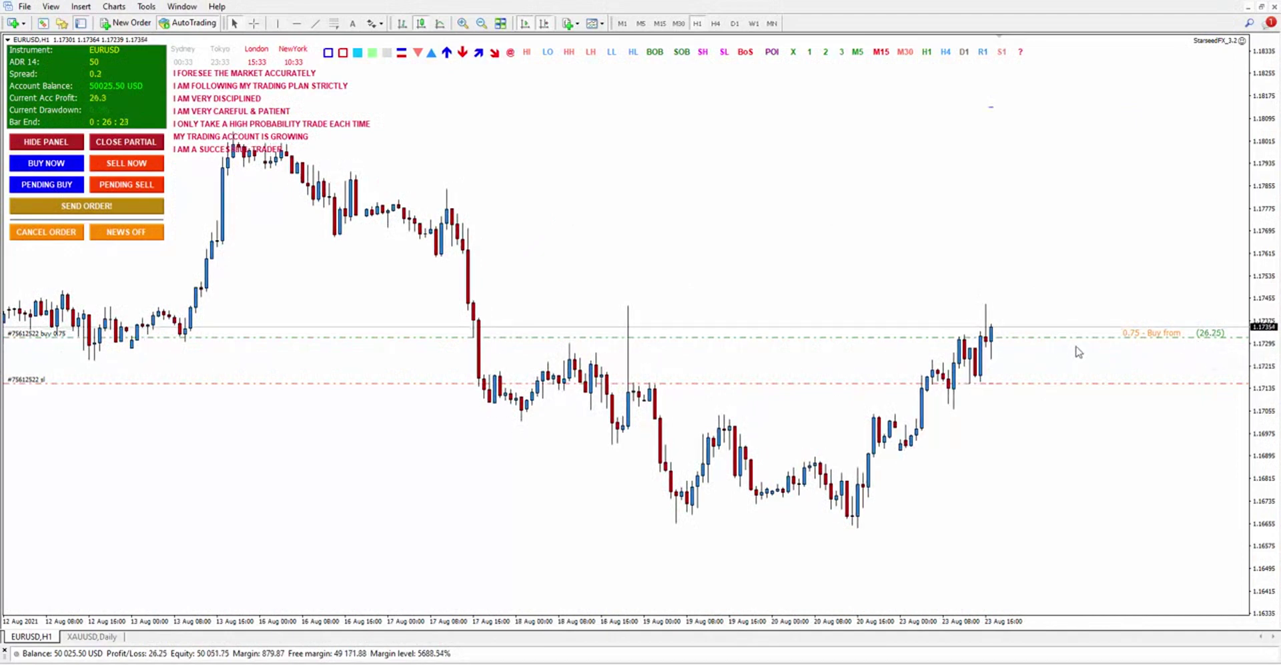
{"action": "left_click", "coordinate": [139, 149]}
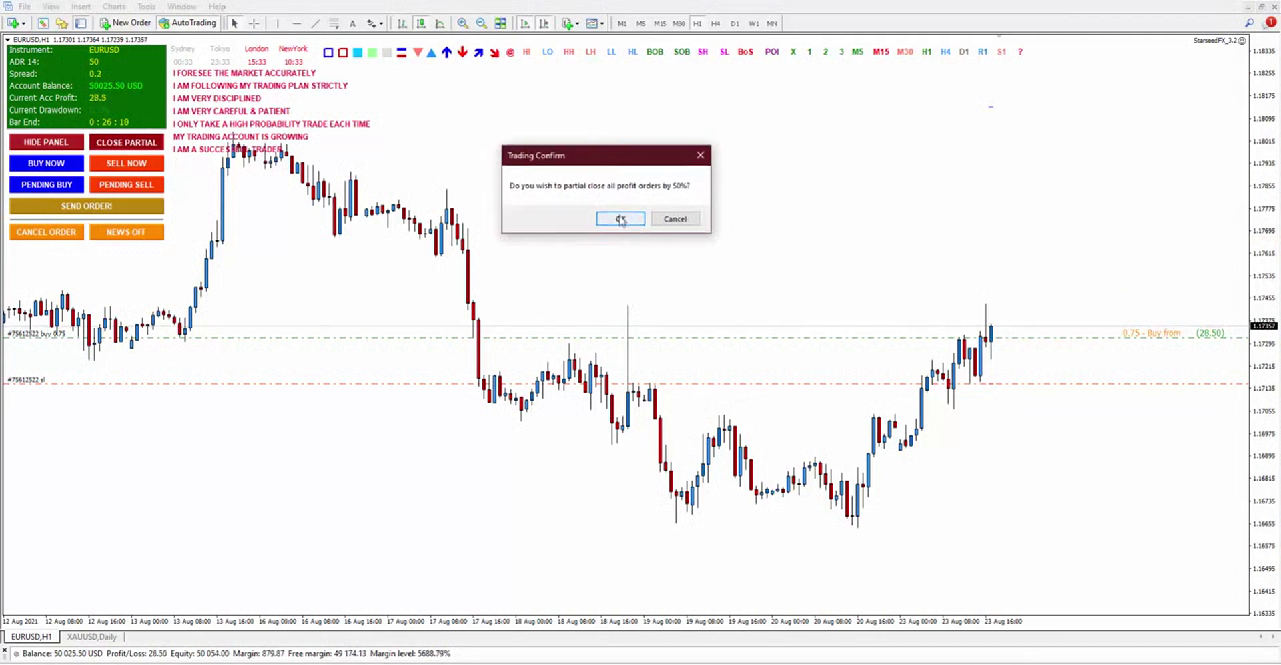
{"action": "left_click", "coordinate": [621, 219]}
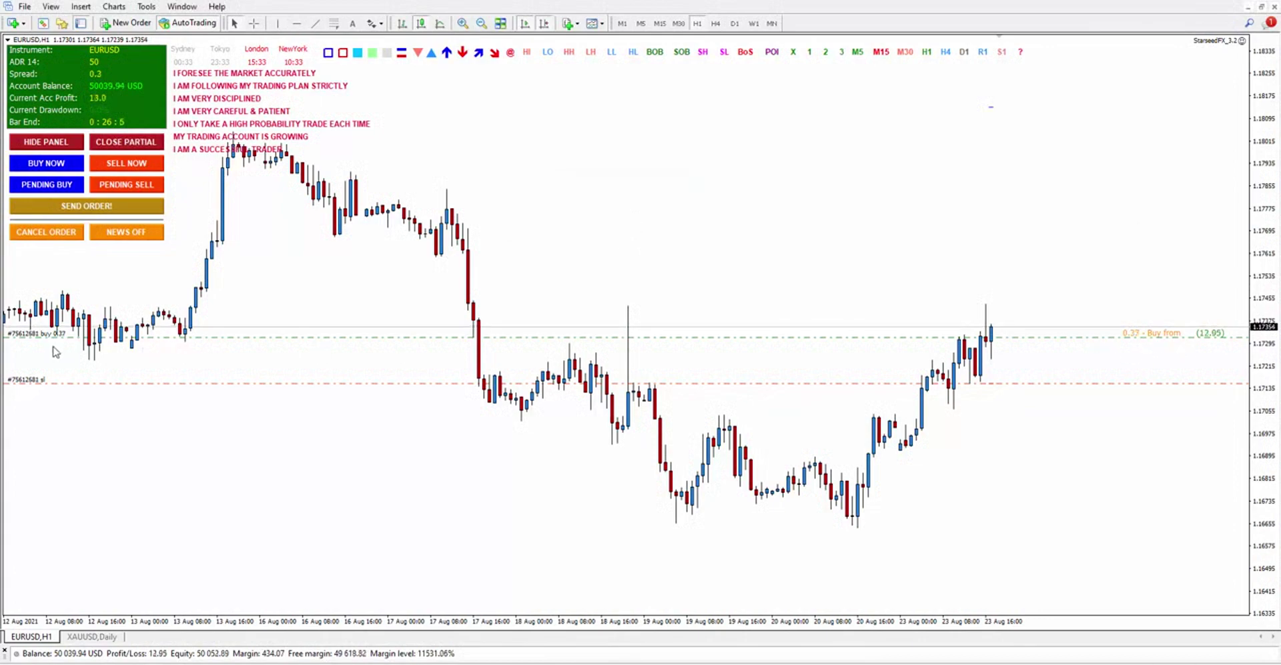
Show the terminal's trade list to check the remaining EURUSD order's size, and hide it again
{"action": "key", "text": "ctrl+t"}
{"action": "left_click", "coordinate": [28, 653]}
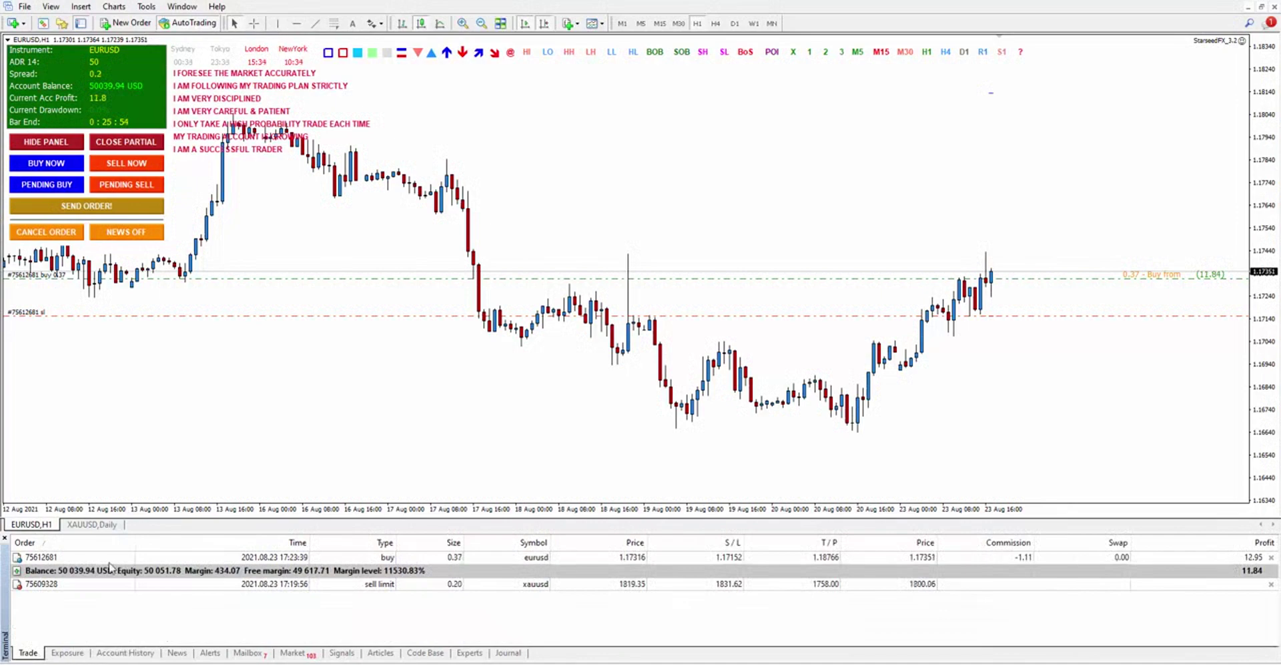
{"action": "left_click", "coordinate": [28, 654]}
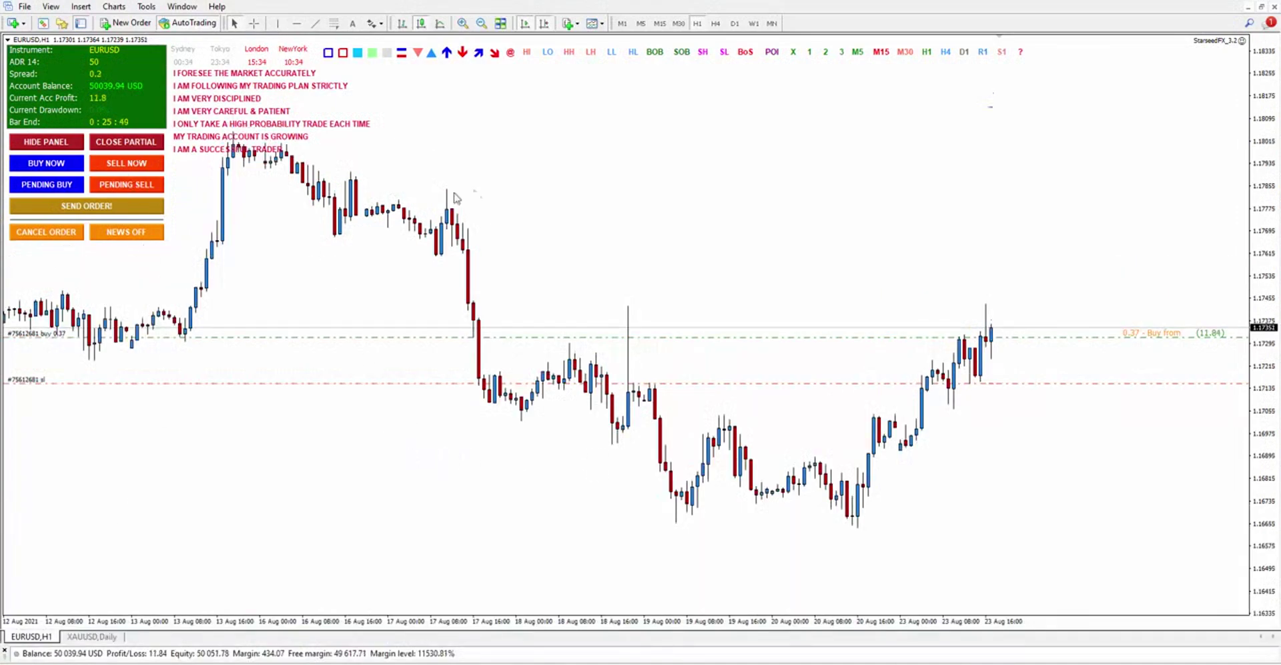
Turn on the financial news display and review the automated trading settings in the Expert Advisors options
{"action": "left_click", "coordinate": [135, 236]}
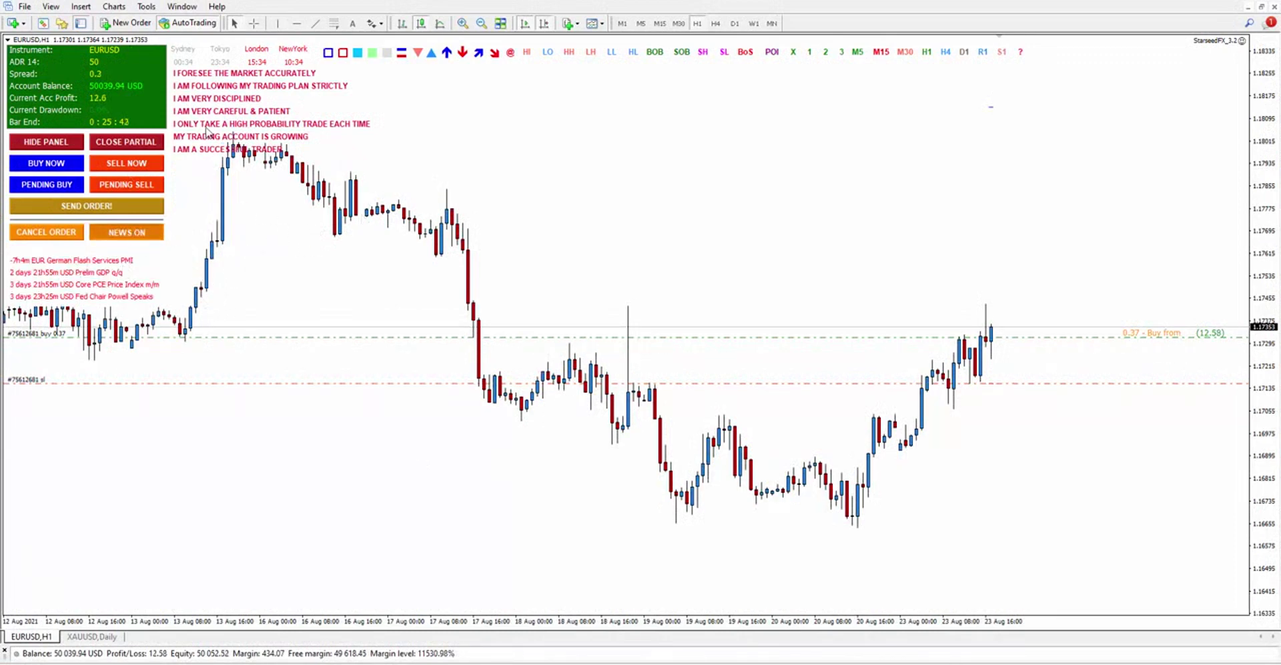
{"action": "left_click", "coordinate": [146, 6]}
{"action": "left_click", "coordinate": [170, 95]}
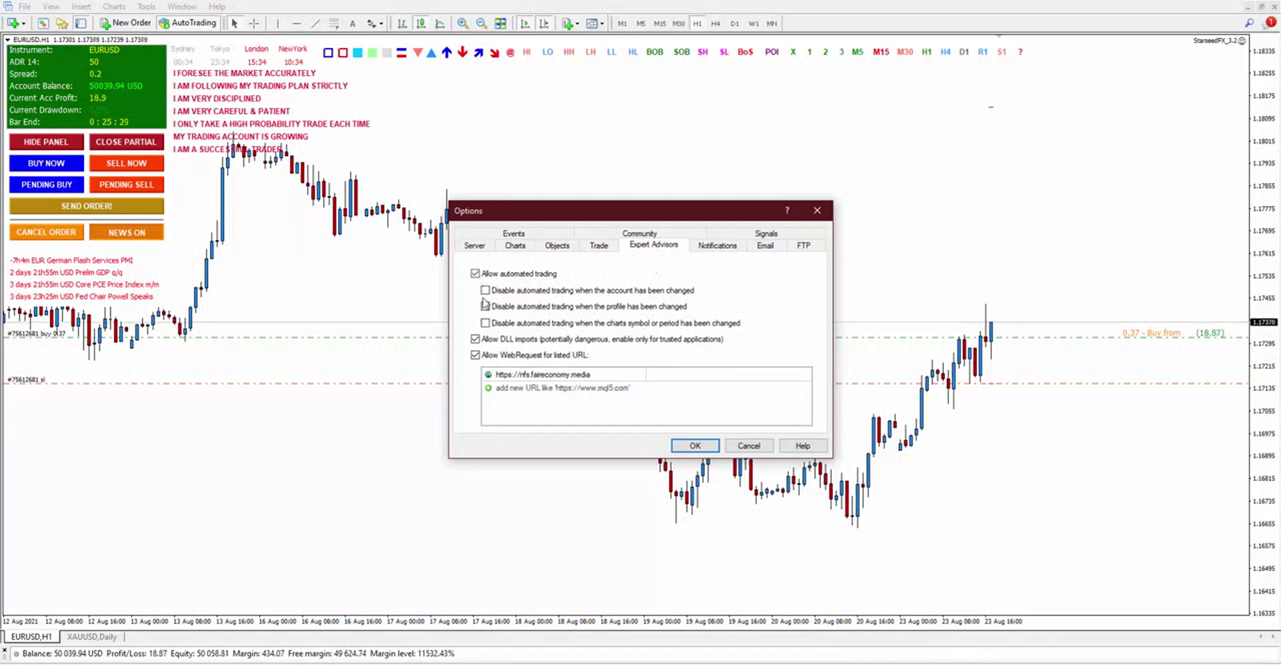
{"action": "left_click", "coordinate": [485, 290]}
{"action": "left_click", "coordinate": [485, 306]}
{"action": "left_click", "coordinate": [485, 290]}
{"action": "left_click", "coordinate": [485, 306]}
Check the URL allowed for WebRequest, accept the options and turn the news display off
{"action": "left_click", "coordinate": [609, 378]}
{"action": "left_click", "coordinate": [610, 378]}
{"action": "left_click_drag", "start_coordinate": [610, 378], "coordinate": [492, 403]}
{"action": "left_click", "coordinate": [499, 416]}
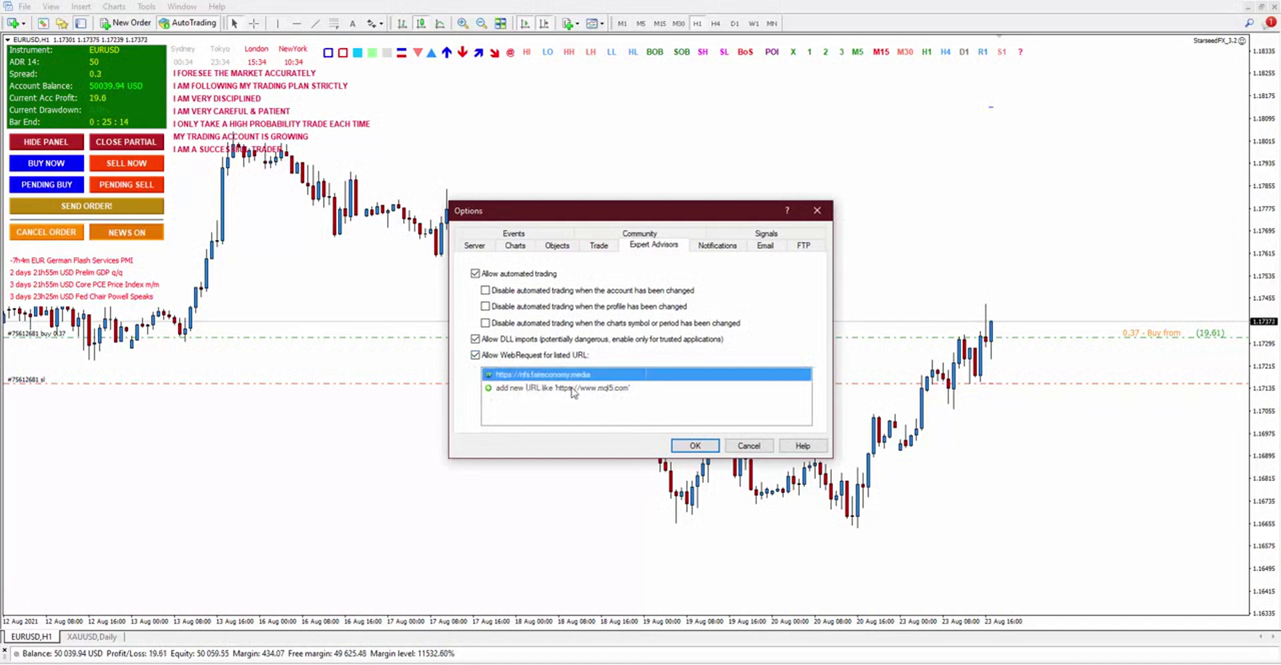
{"action": "left_click", "coordinate": [685, 446]}
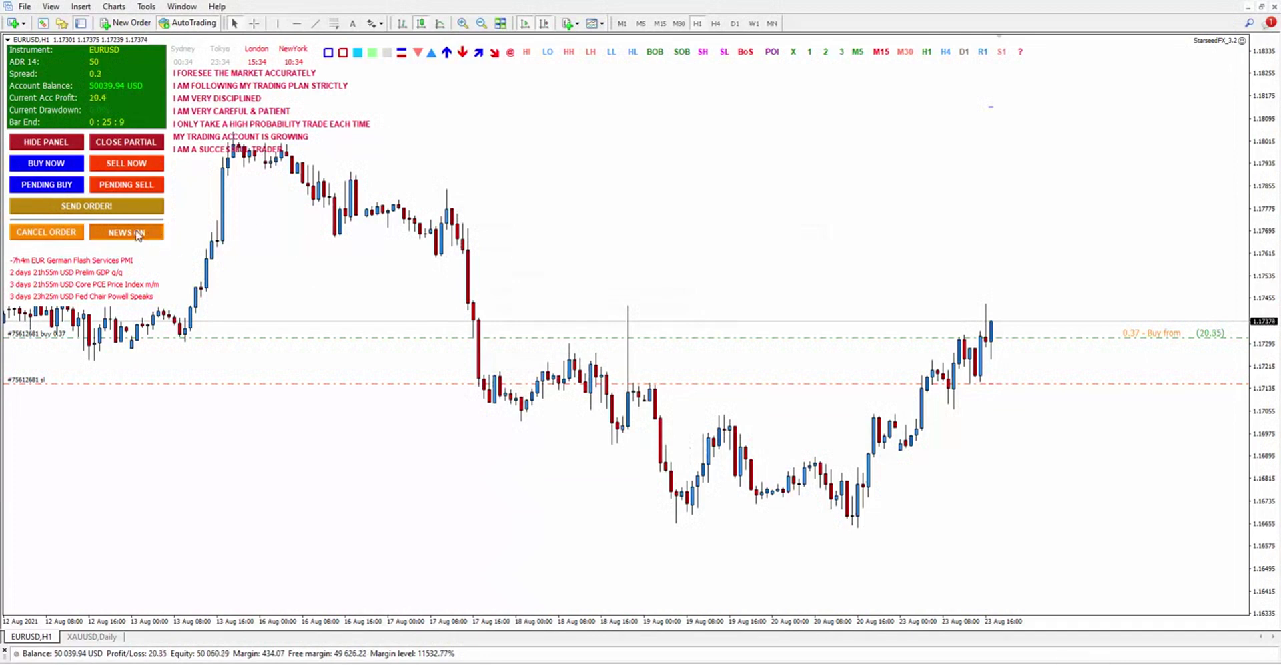
{"action": "left_click", "coordinate": [139, 234]}
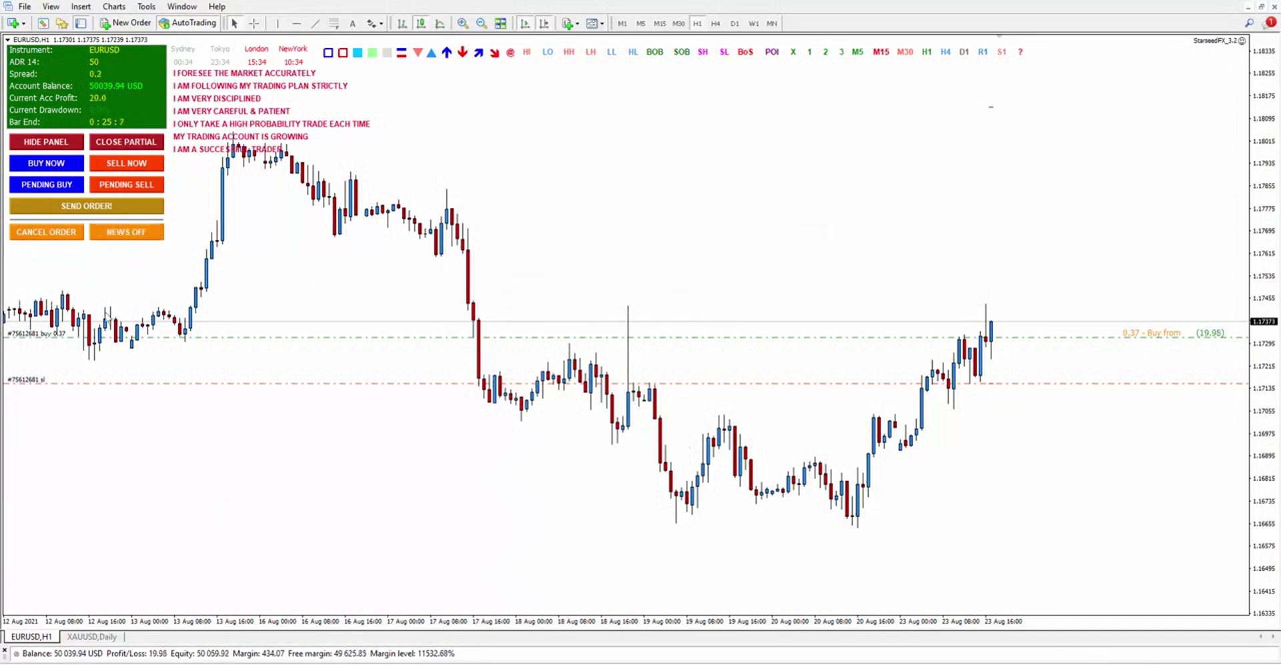
Open the expert's inputs and choose <Classical> as the RS Type in the price levels settings
{"action": "right_click", "coordinate": [455, 113]}
{"action": "mouse_move", "coordinate": [513, 203]}
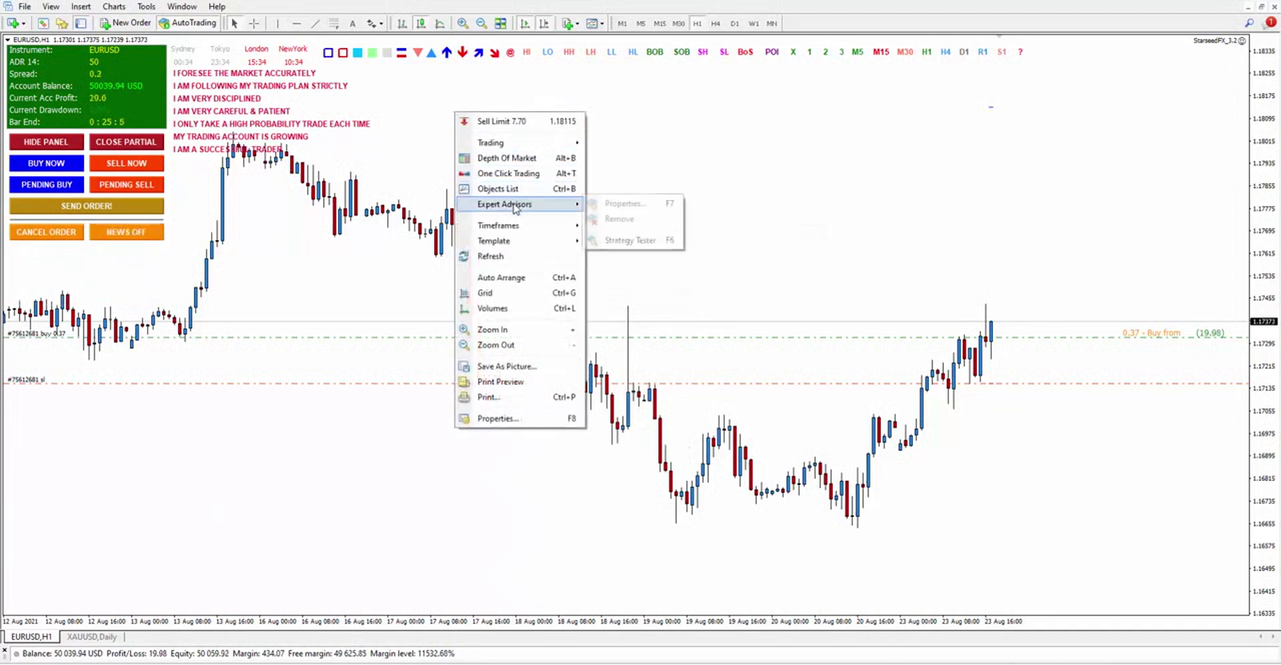
{"action": "left_click", "coordinate": [613, 204]}
{"action": "left_click_drag", "start_coordinate": [564, 231], "coordinate": [564, 339]}
{"action": "left_click", "coordinate": [467, 291]}
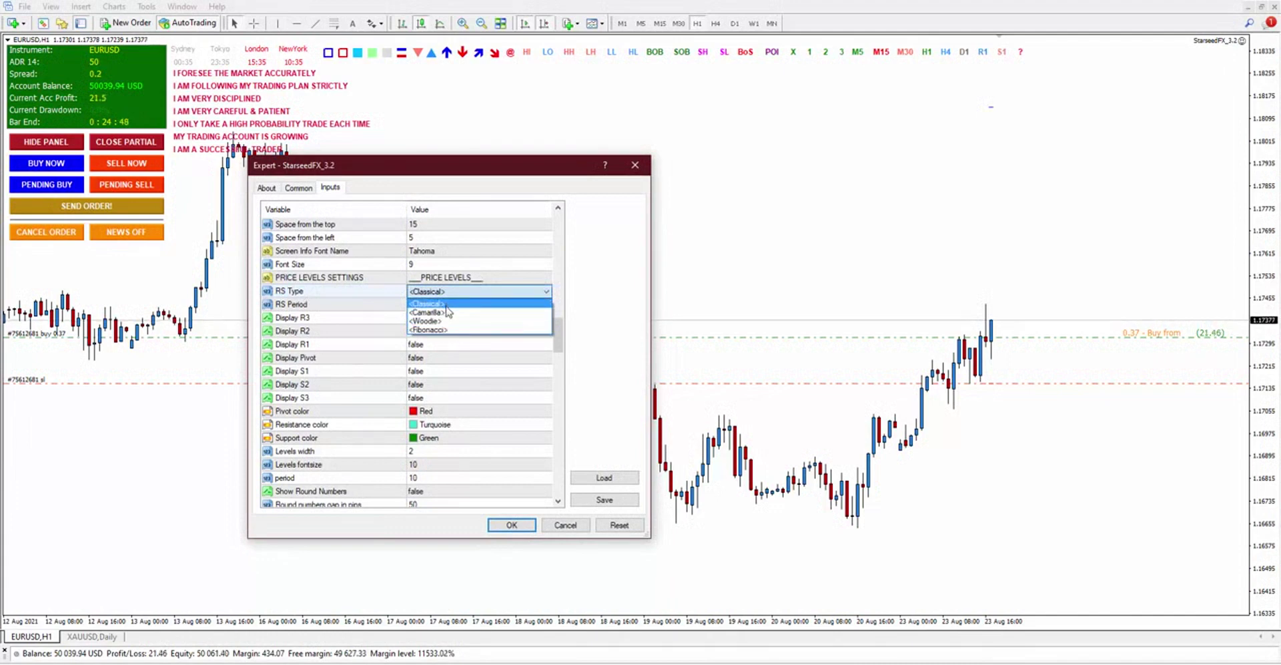
{"action": "left_click", "coordinate": [447, 304]}
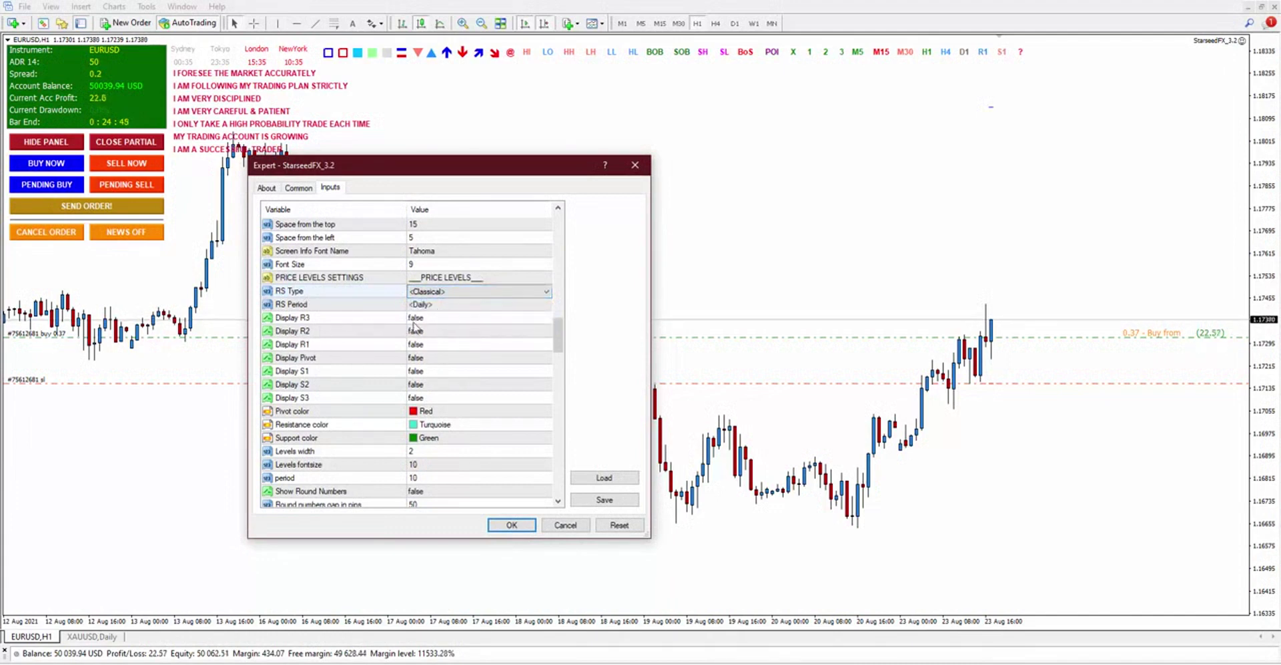
Set Display Pivot, Display R1 and Display S1 to true and apply the inputs
{"action": "left_click", "coordinate": [441, 359]}
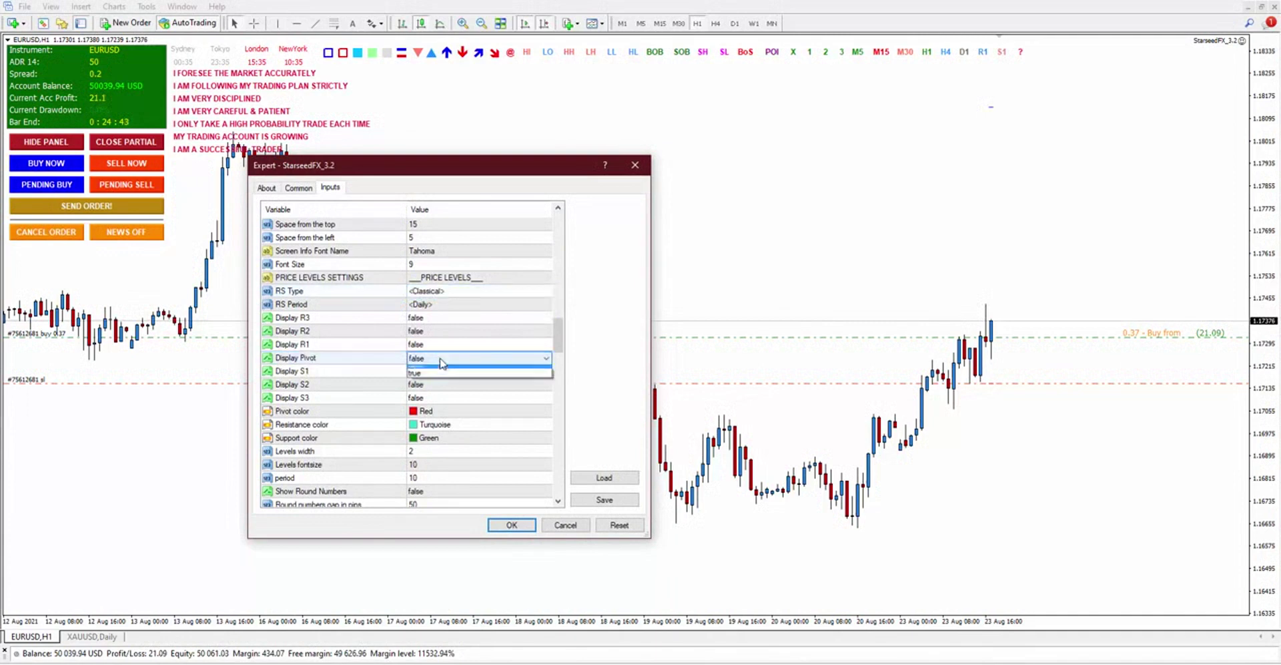
{"action": "left_click", "coordinate": [430, 370]}
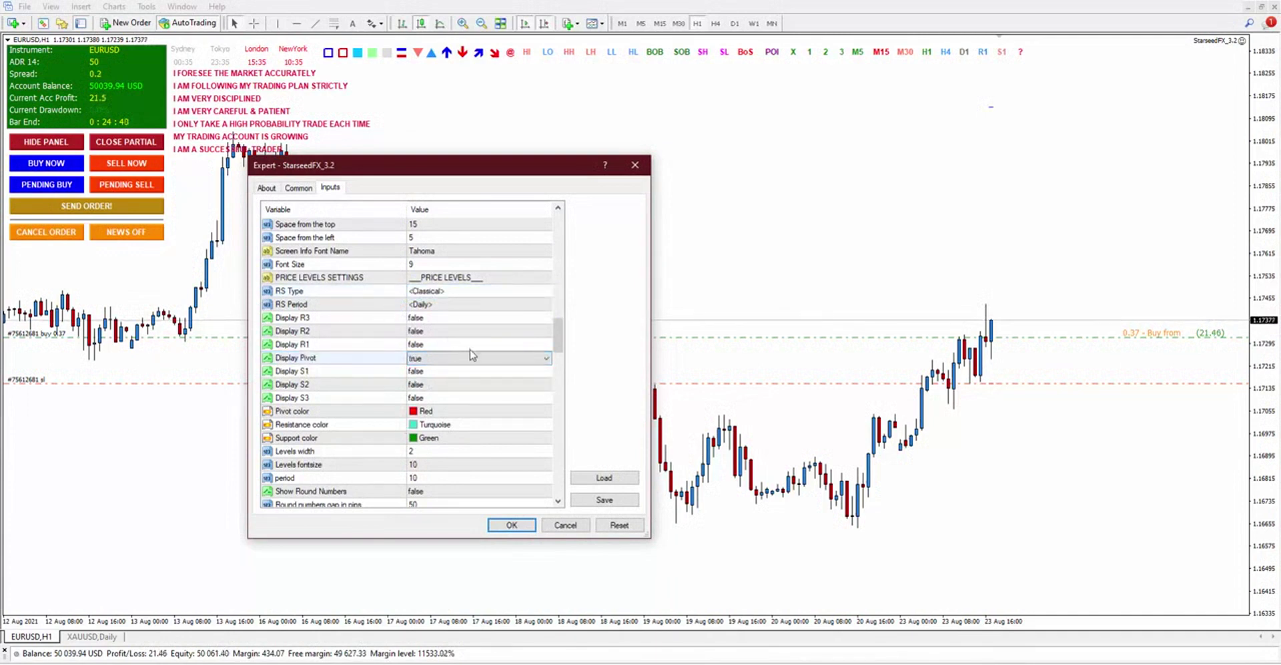
{"action": "left_click", "coordinate": [445, 345]}
{"action": "left_click", "coordinate": [438, 367]}
{"action": "left_click", "coordinate": [430, 372]}
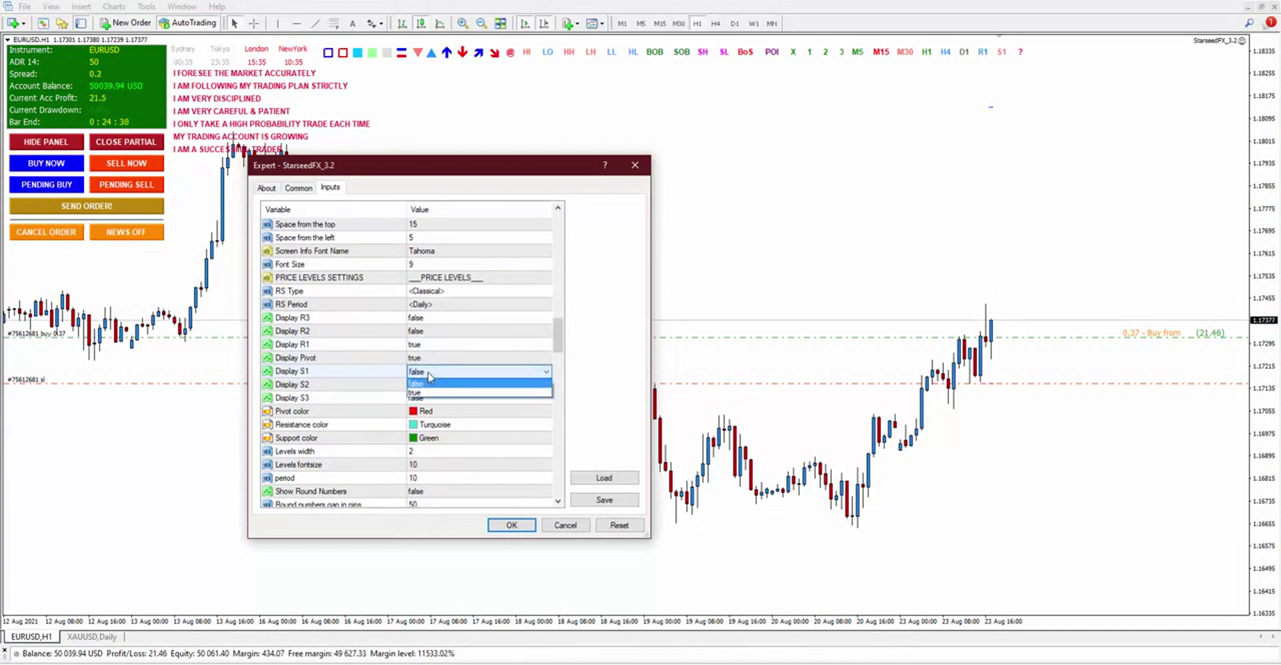
{"action": "left_click", "coordinate": [424, 392]}
{"action": "left_click", "coordinate": [511, 525]}
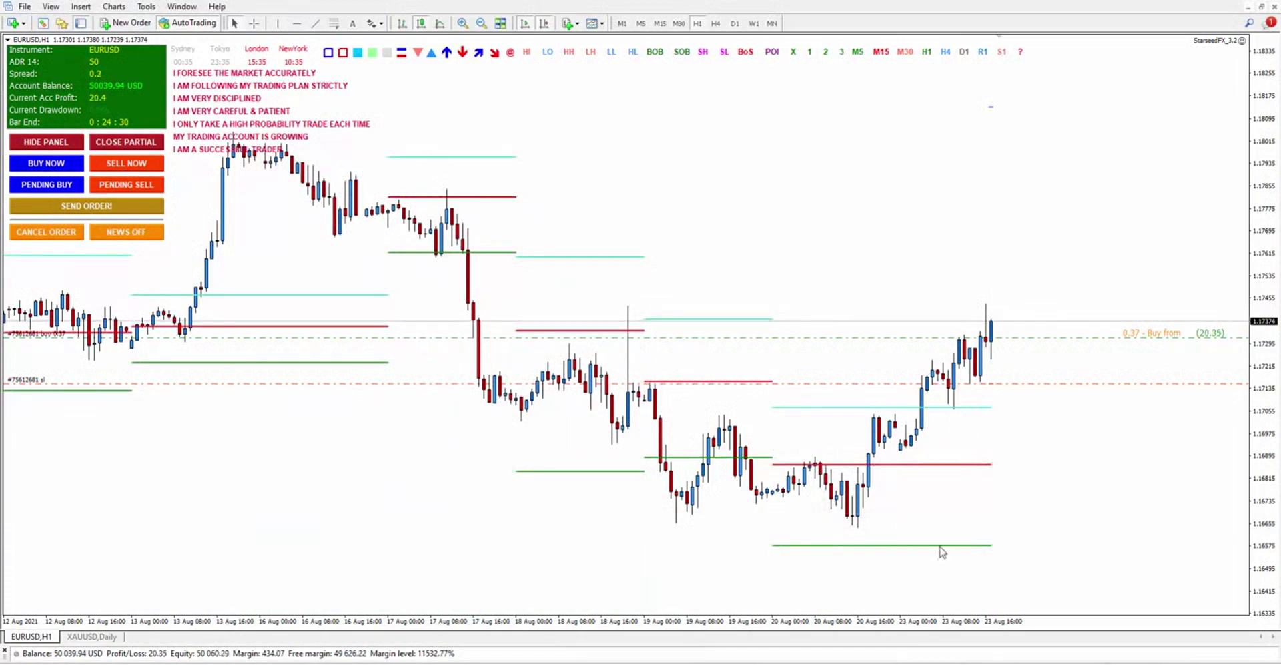
Open the expert's inputs, set Show Round Numbers to true in the price levels settings and apply them
{"action": "right_click", "coordinate": [630, 207]}
{"action": "mouse_move", "coordinate": [675, 297]}
{"action": "left_click", "coordinate": [787, 297]}
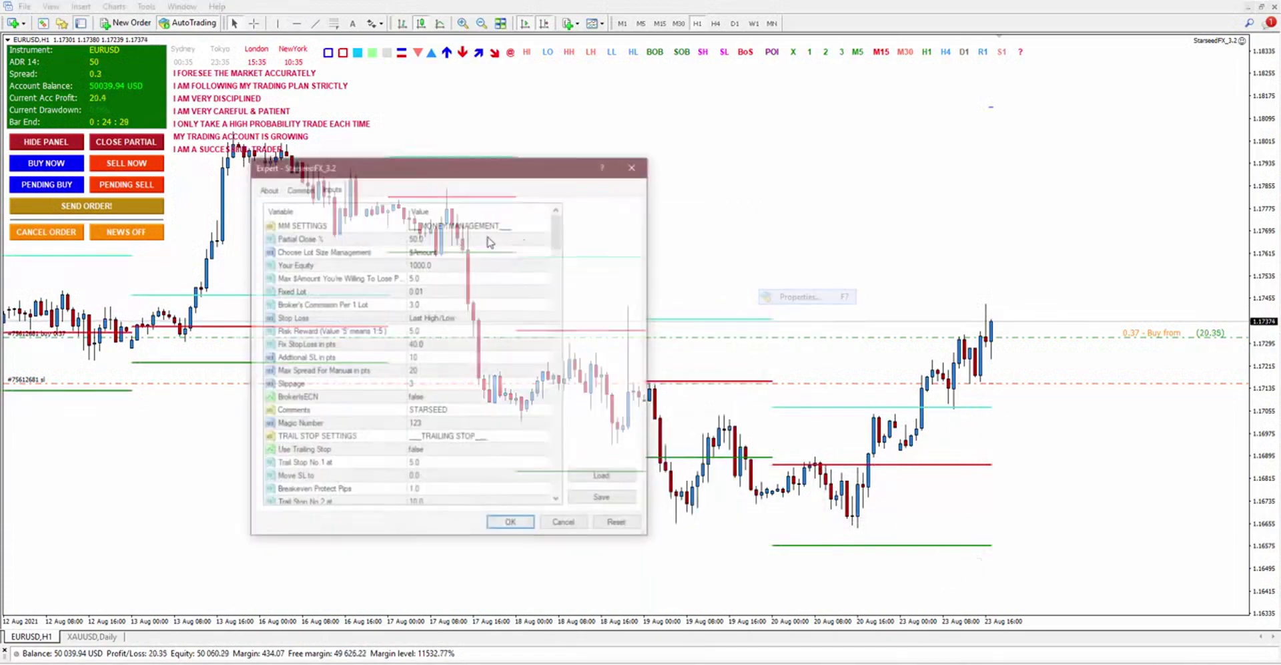
{"action": "left_click_drag", "start_coordinate": [559, 240], "coordinate": [560, 362]}
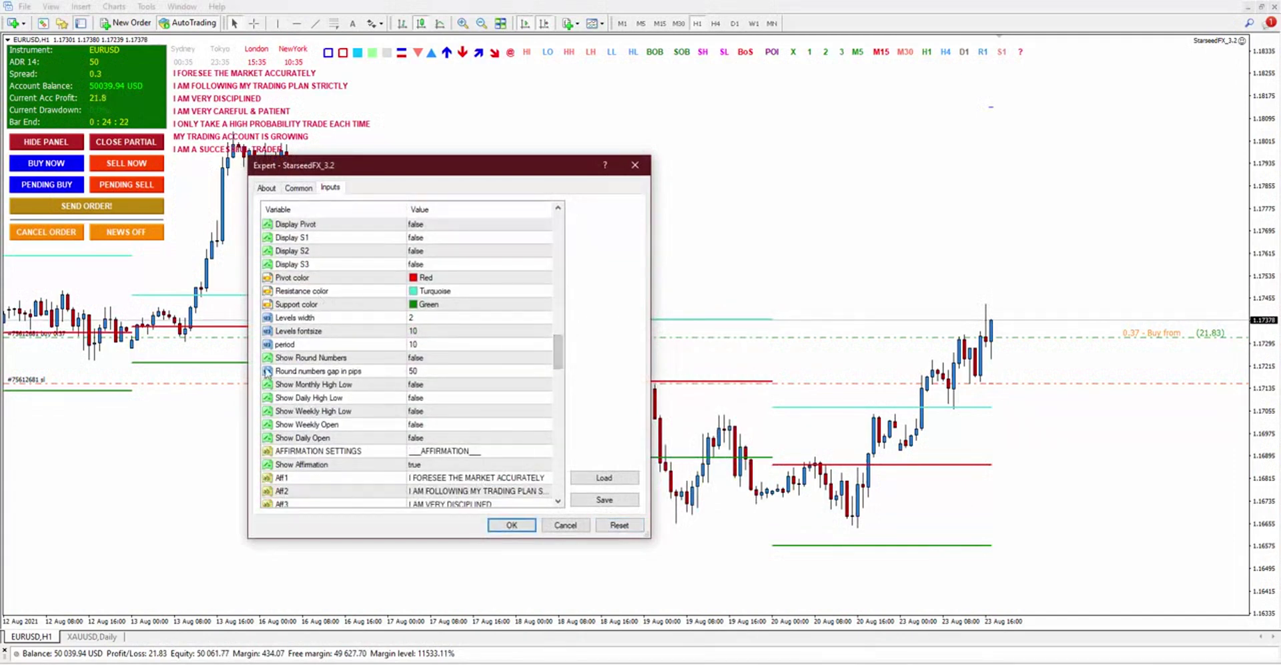
{"action": "double_click", "coordinate": [437, 359]}
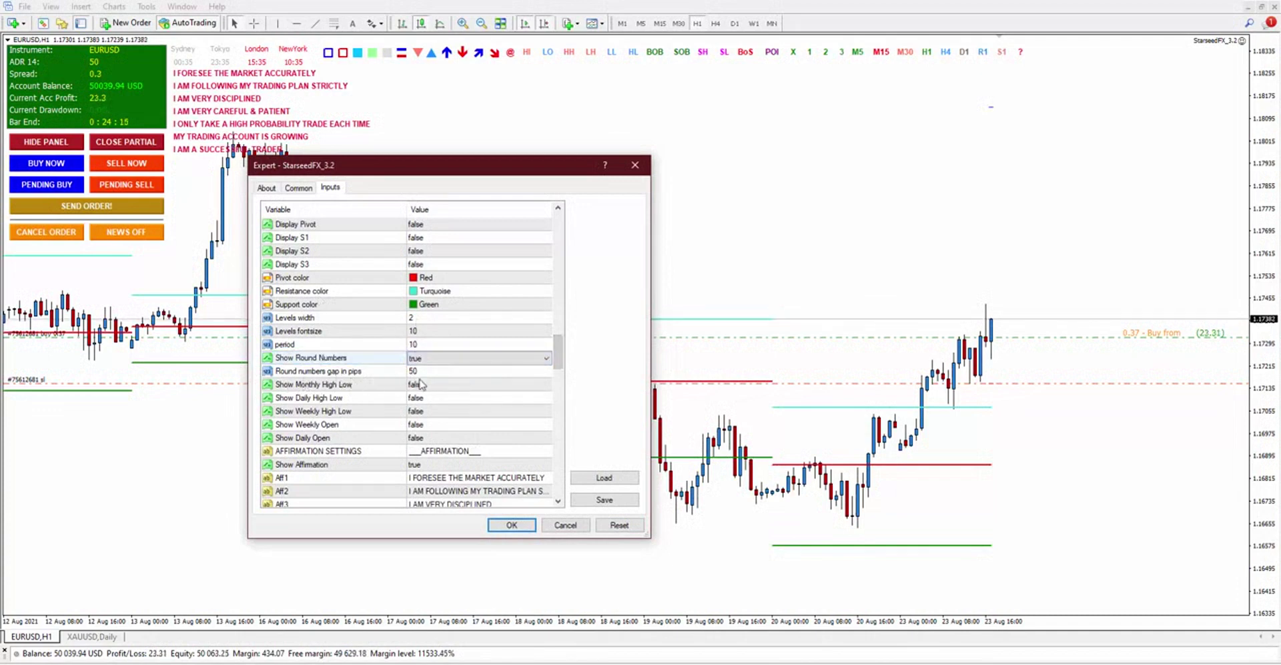
{"action": "left_click", "coordinate": [429, 371]}
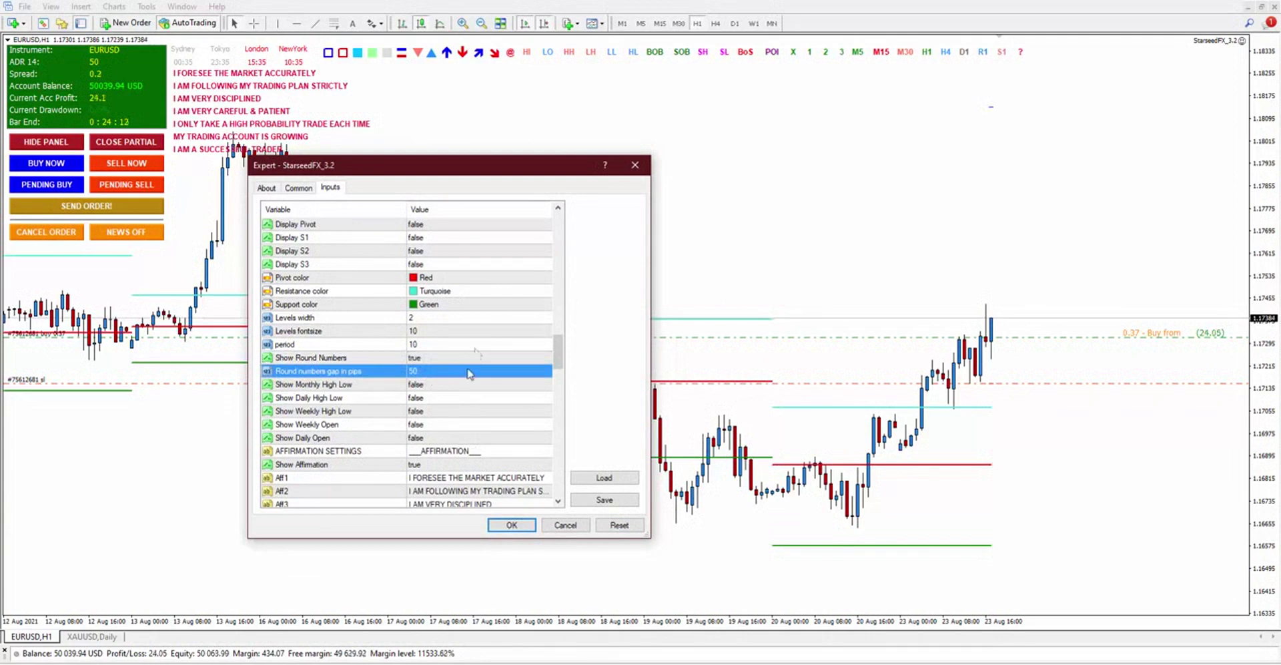
{"action": "left_click", "coordinate": [511, 525]}
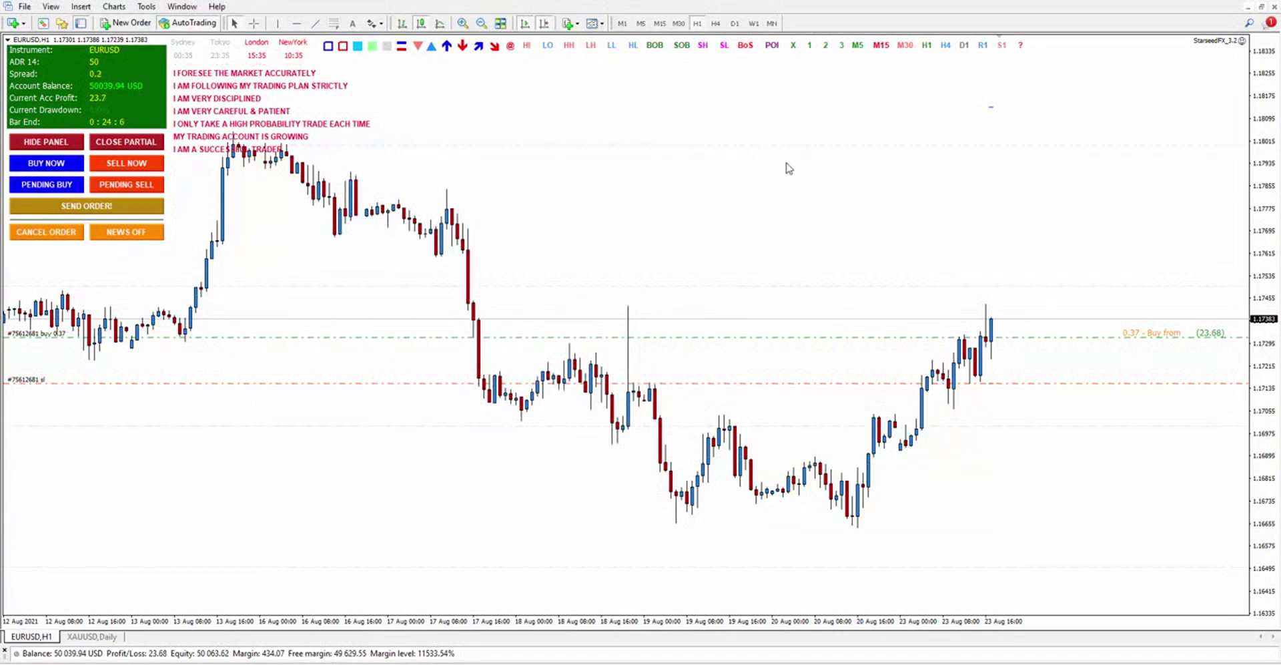
Reopen the expert's inputs, give the round number lines a more visible colour in the color settings and apply
{"action": "right_click", "coordinate": [395, 432]}
{"action": "right_click", "coordinate": [387, 449]}
{"action": "right_click", "coordinate": [386, 449]}
{"action": "mouse_move", "coordinate": [451, 220]}
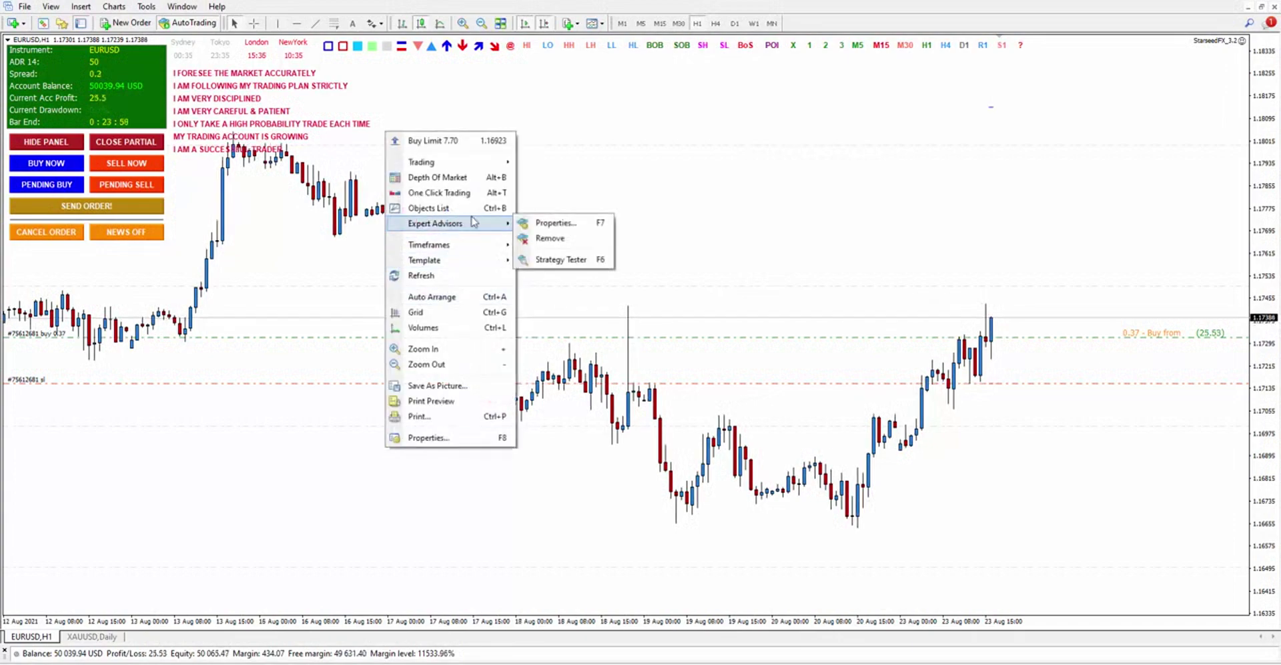
{"action": "left_click", "coordinate": [554, 222]}
{"action": "scroll", "coordinate": [515, 344], "scroll_direction": "down", "scroll_amount": 9}
{"action": "scroll", "coordinate": [515, 343], "scroll_direction": "down", "scroll_amount": 6}
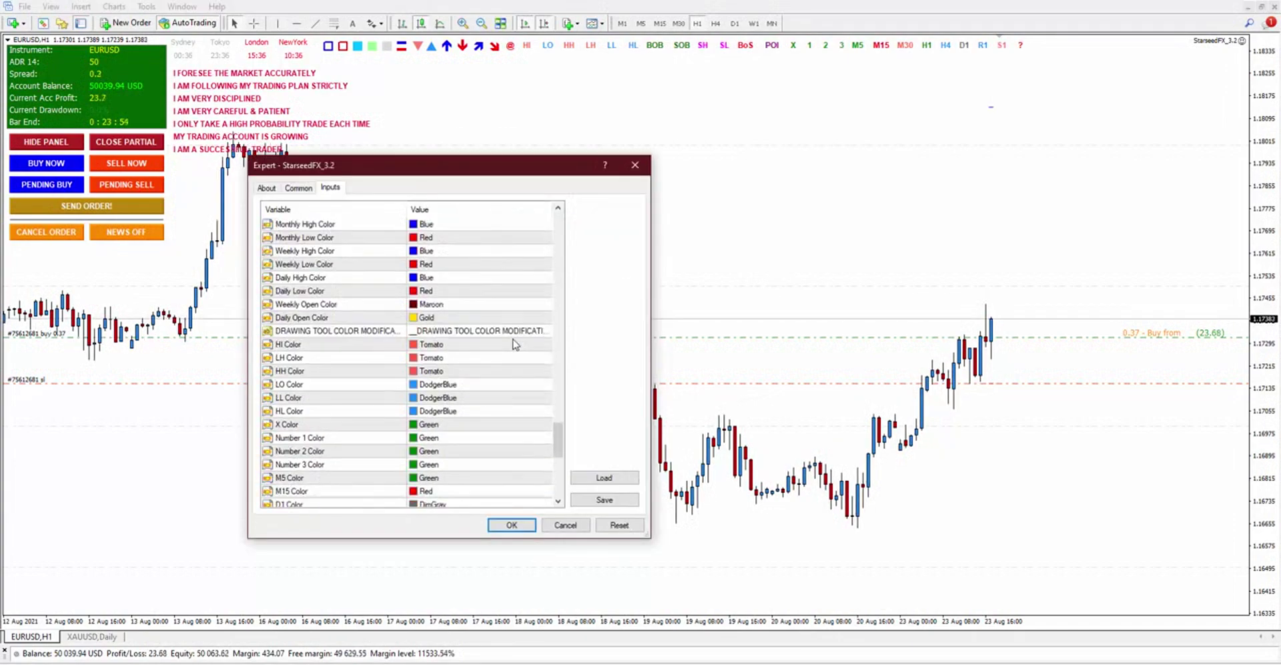
{"action": "key", "text": "Return"}
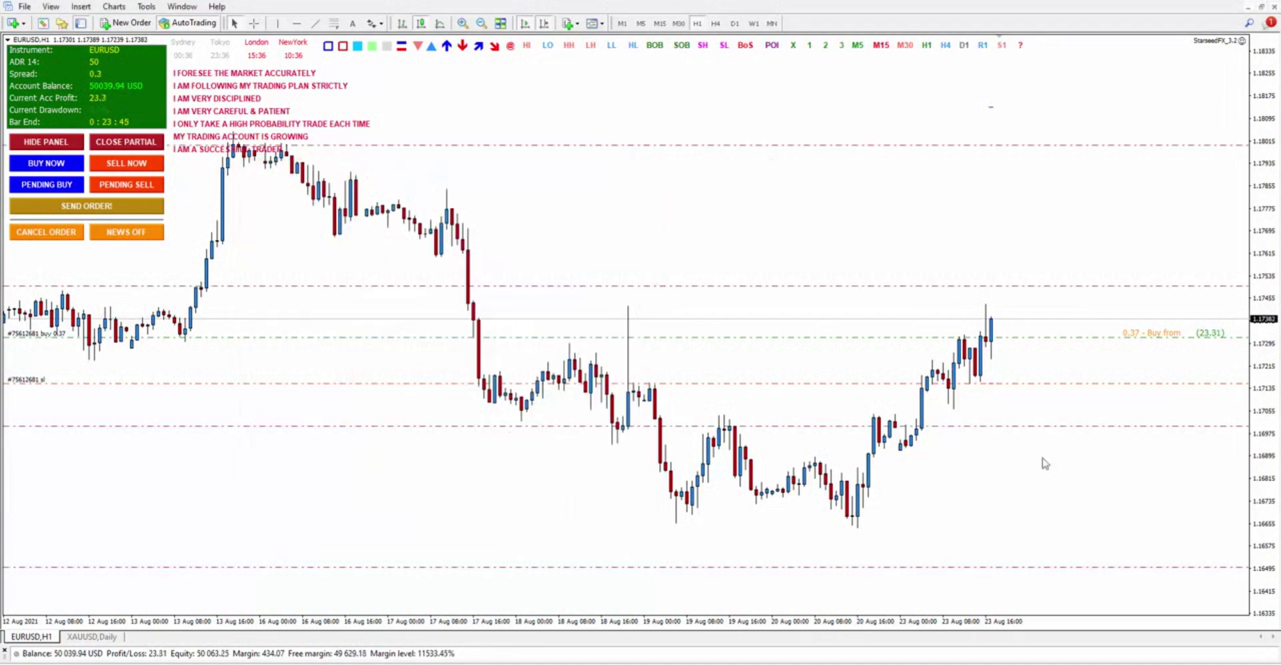
Set Show Round Numbers to false, set Show Monthly High Low and Show Weekly Open to true, and apply the inputs
{"action": "right_click", "coordinate": [529, 195]}
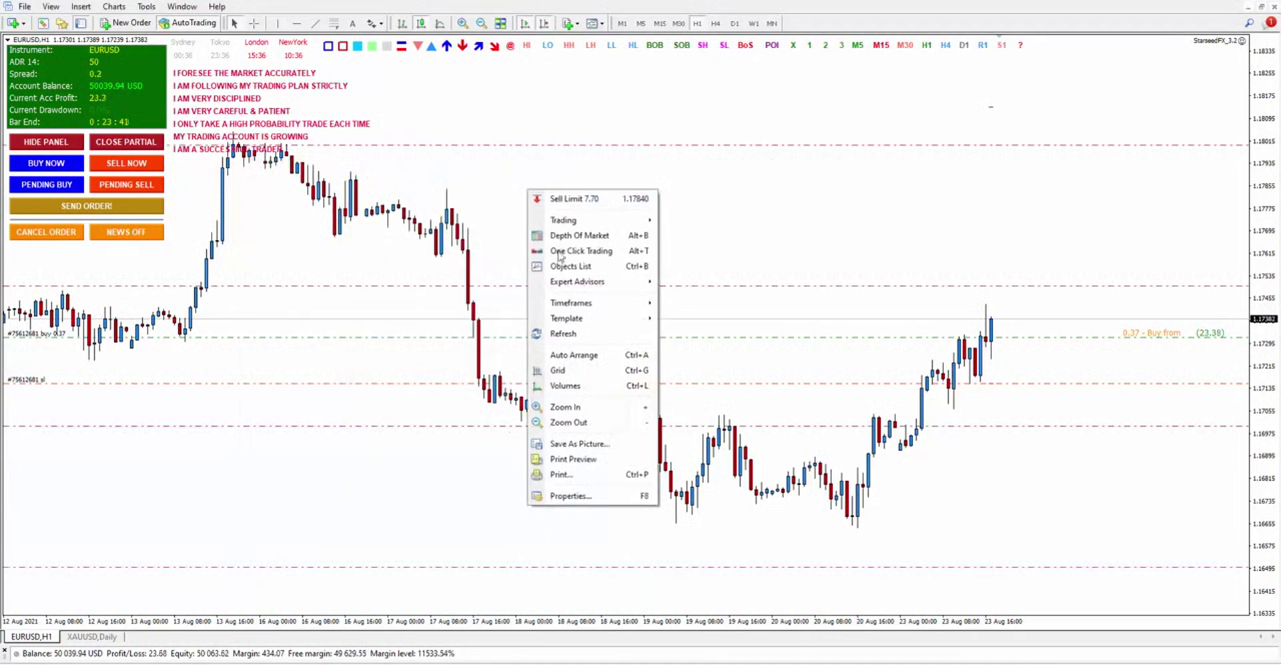
{"action": "mouse_move", "coordinate": [587, 278]}
{"action": "left_click", "coordinate": [694, 281]}
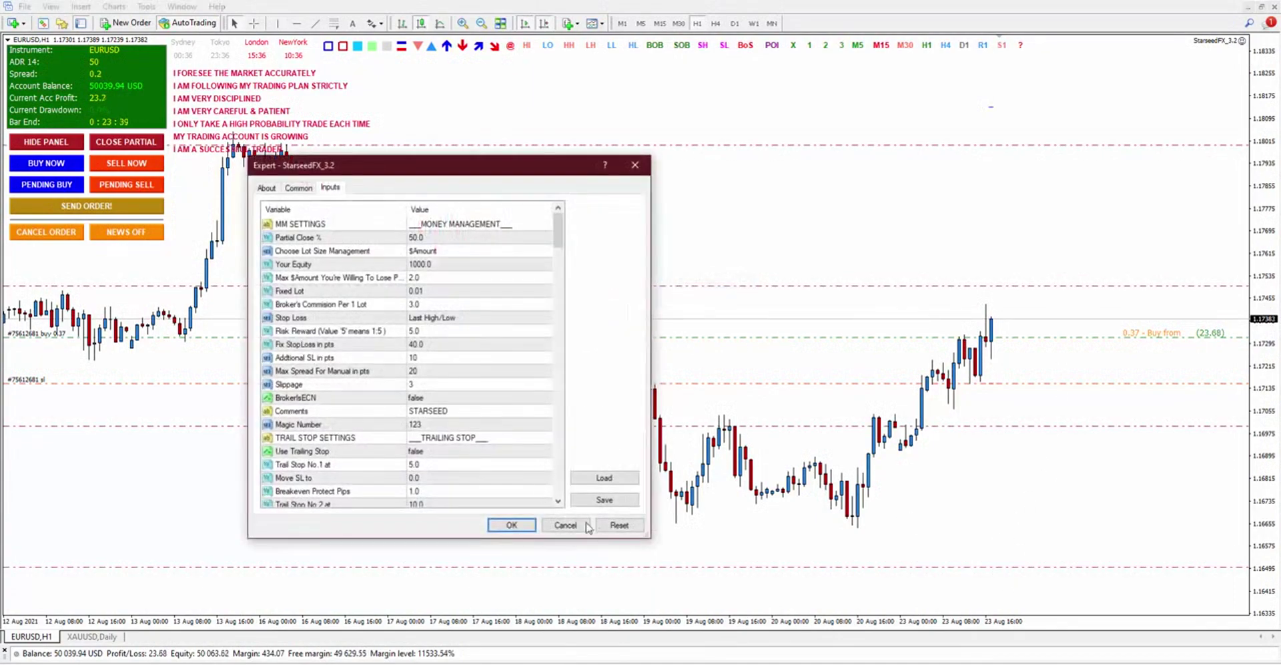
{"action": "scroll", "coordinate": [491, 333], "scroll_direction": "down", "scroll_amount": 5}
{"action": "scroll", "coordinate": [490, 332], "scroll_direction": "down", "scroll_amount": 15}
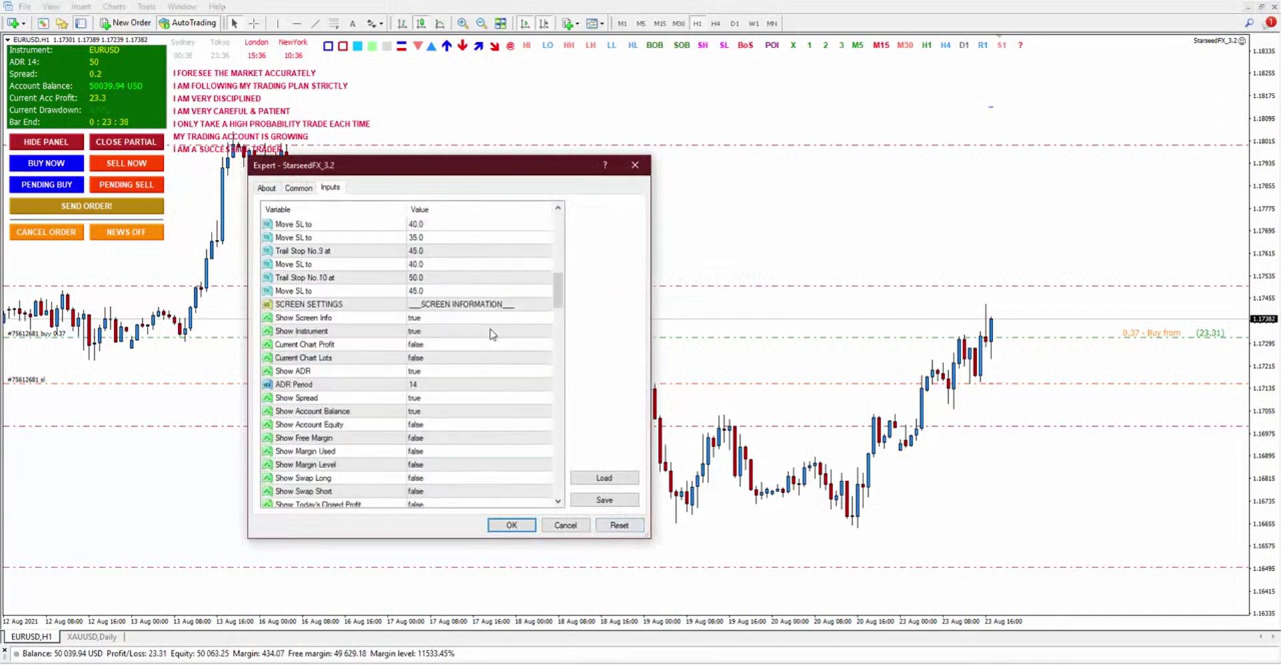
{"action": "left_click", "coordinate": [417, 358]}
{"action": "left_click", "coordinate": [417, 358]}
{"action": "left_click", "coordinate": [416, 371]}
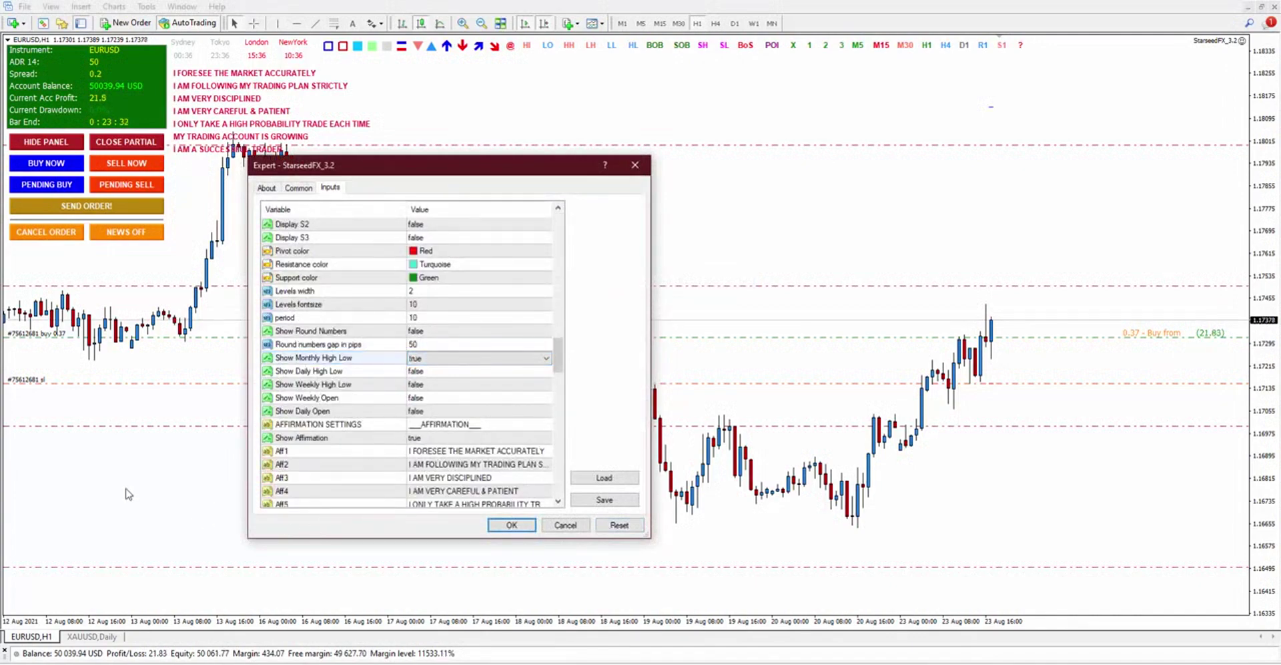
{"action": "left_click", "coordinate": [423, 399]}
{"action": "left_click", "coordinate": [418, 418]}
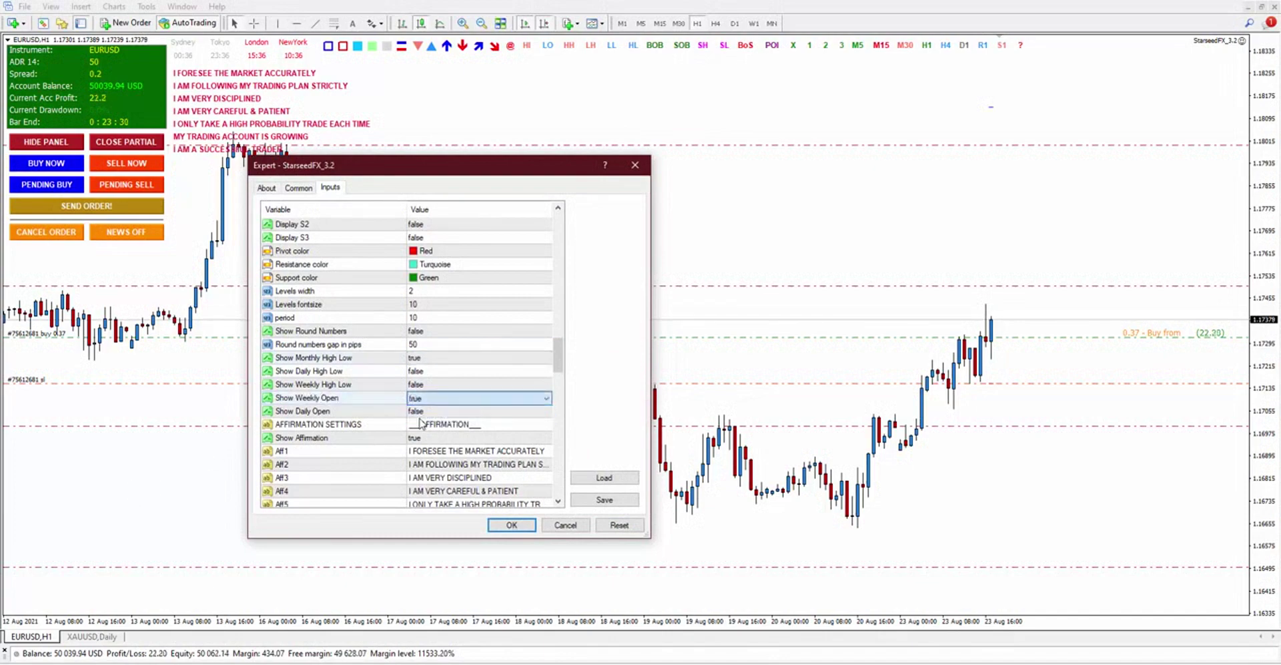
{"action": "left_click", "coordinate": [512, 525]}
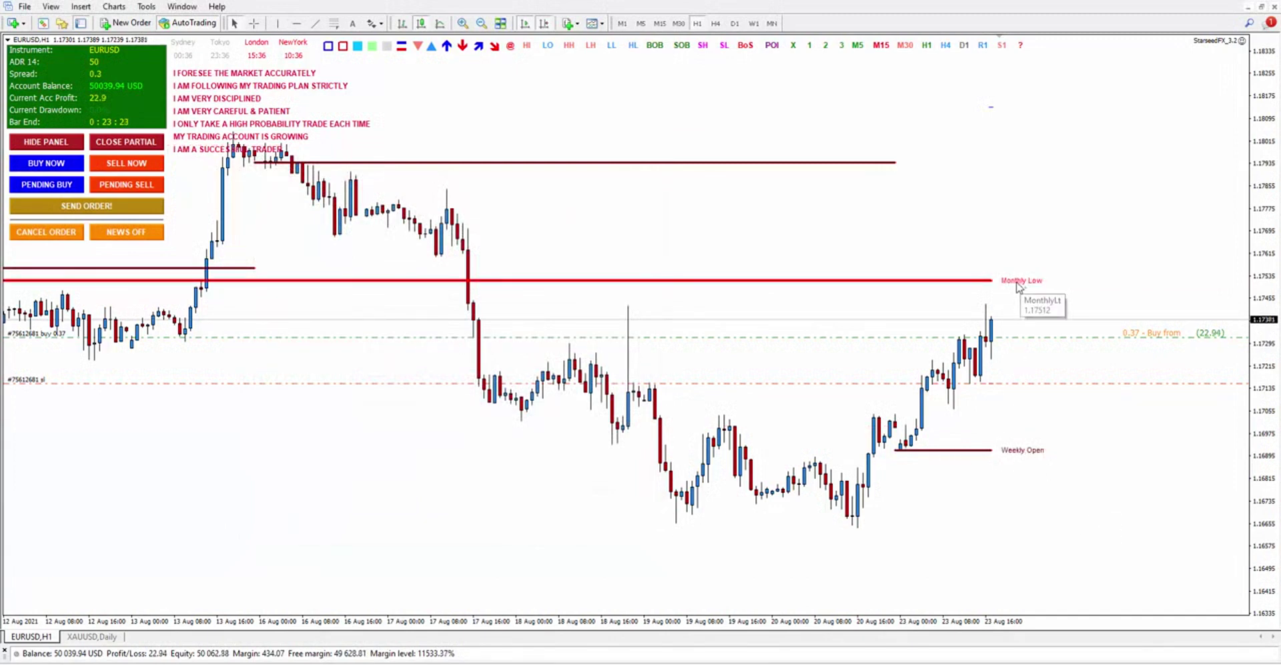
{"action": "left_click_drag", "start_coordinate": [1265, 230], "coordinate": [1271, 398]}
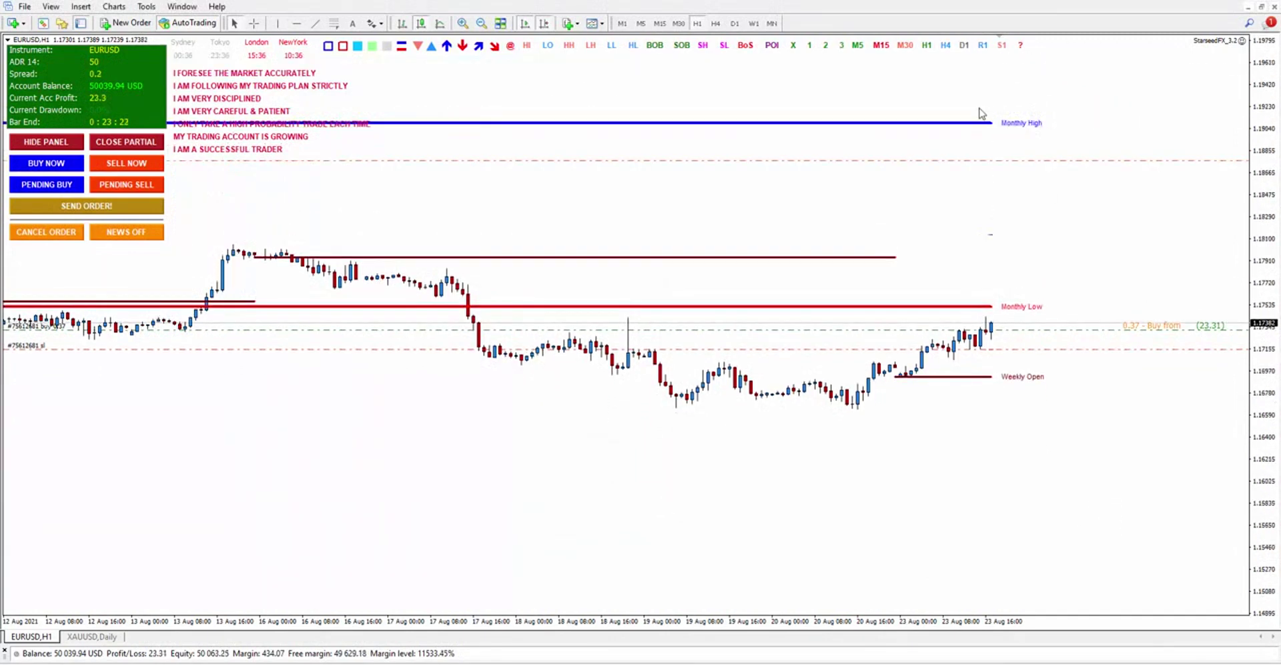
Reopen the expert's inputs, set Show Monthly High Low to false and apply, keeping only the weekly open display
{"action": "key", "text": "F7"}
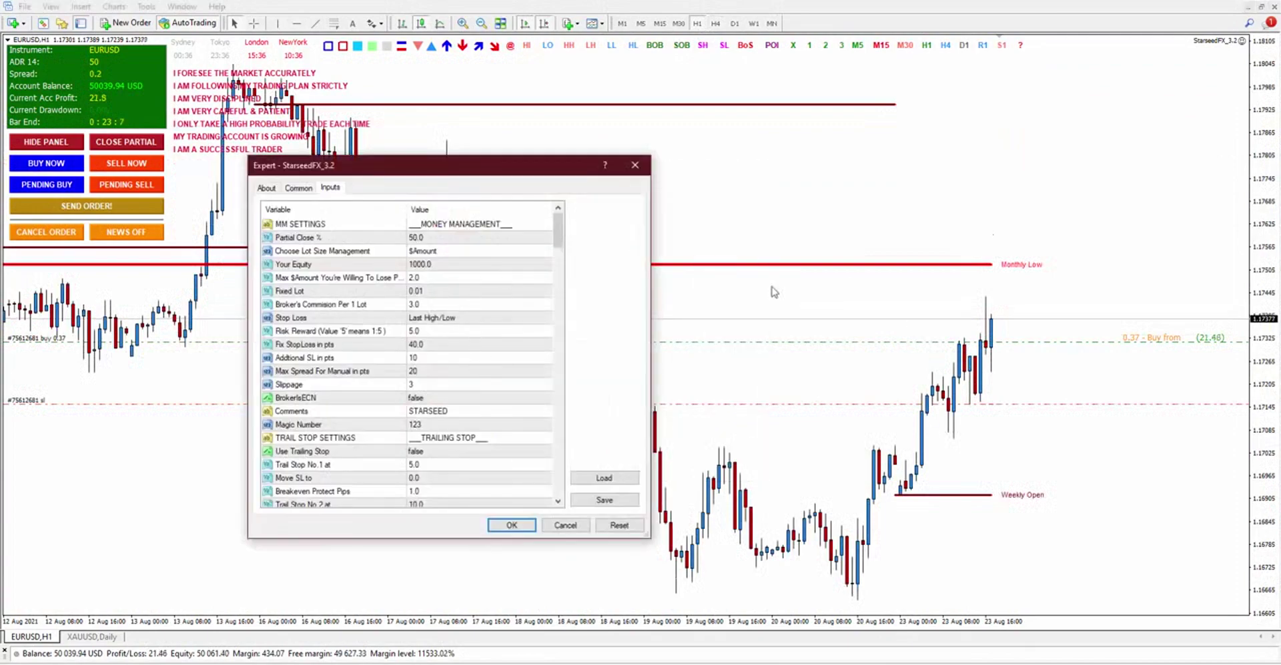
{"action": "left_click_drag", "start_coordinate": [559, 231], "coordinate": [465, 384]}
{"action": "left_click", "coordinate": [465, 371]}
{"action": "left_click", "coordinate": [465, 371]}
{"action": "key", "text": "Return"}
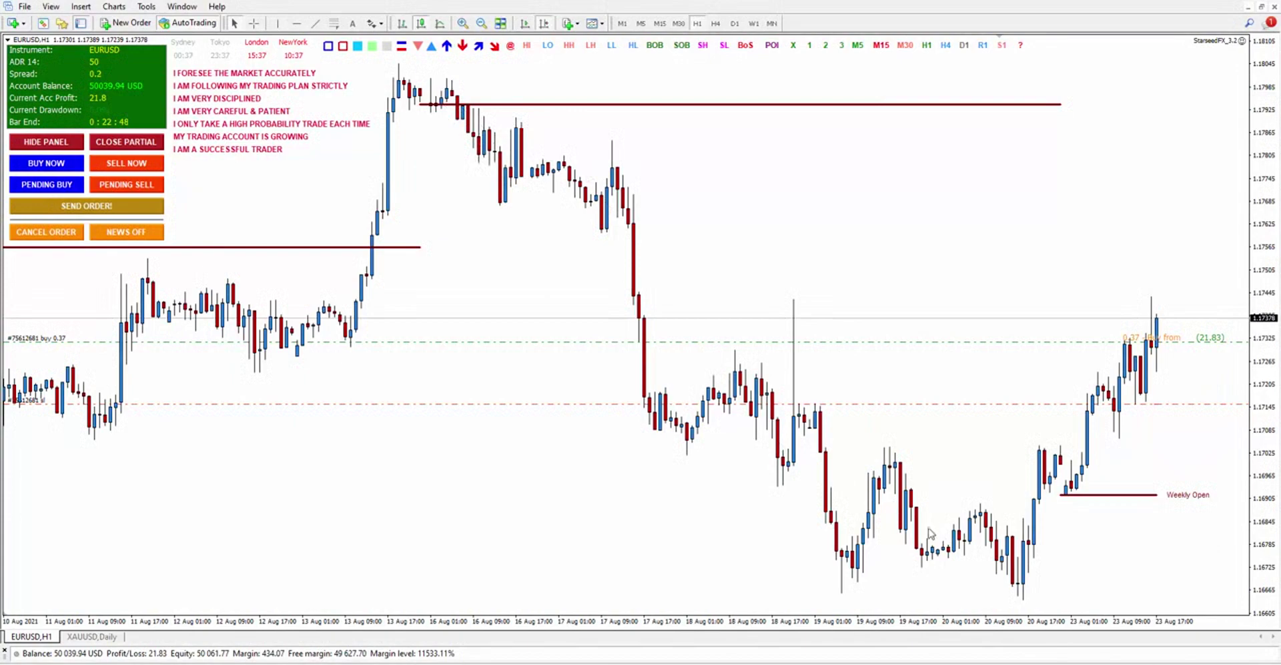
Examine how price reacts around the weekly open lines of earlier weeks and the current week on the EURUSD H1 chart
{"action": "scroll", "coordinate": [928, 534], "scroll_direction": "down", "scroll_amount": 3}
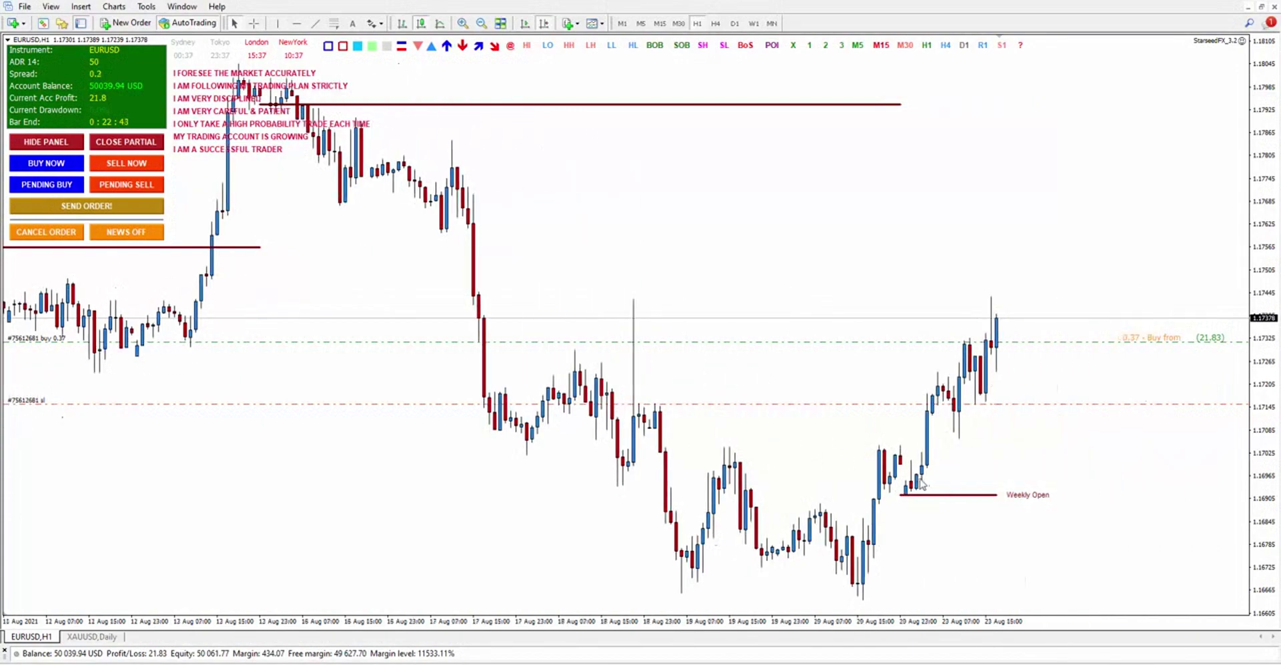
{"action": "scroll", "coordinate": [872, 366], "scroll_direction": "up", "scroll_amount": 10}
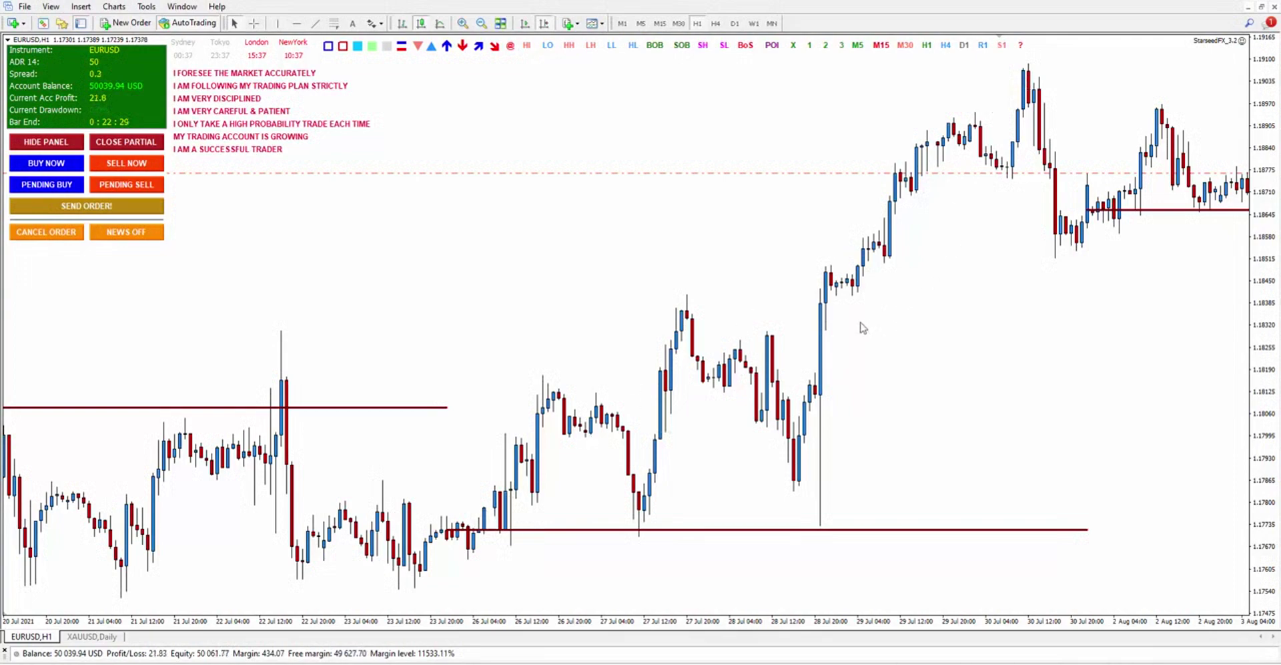
{"action": "scroll", "coordinate": [866, 325], "scroll_direction": "down", "scroll_amount": 10}
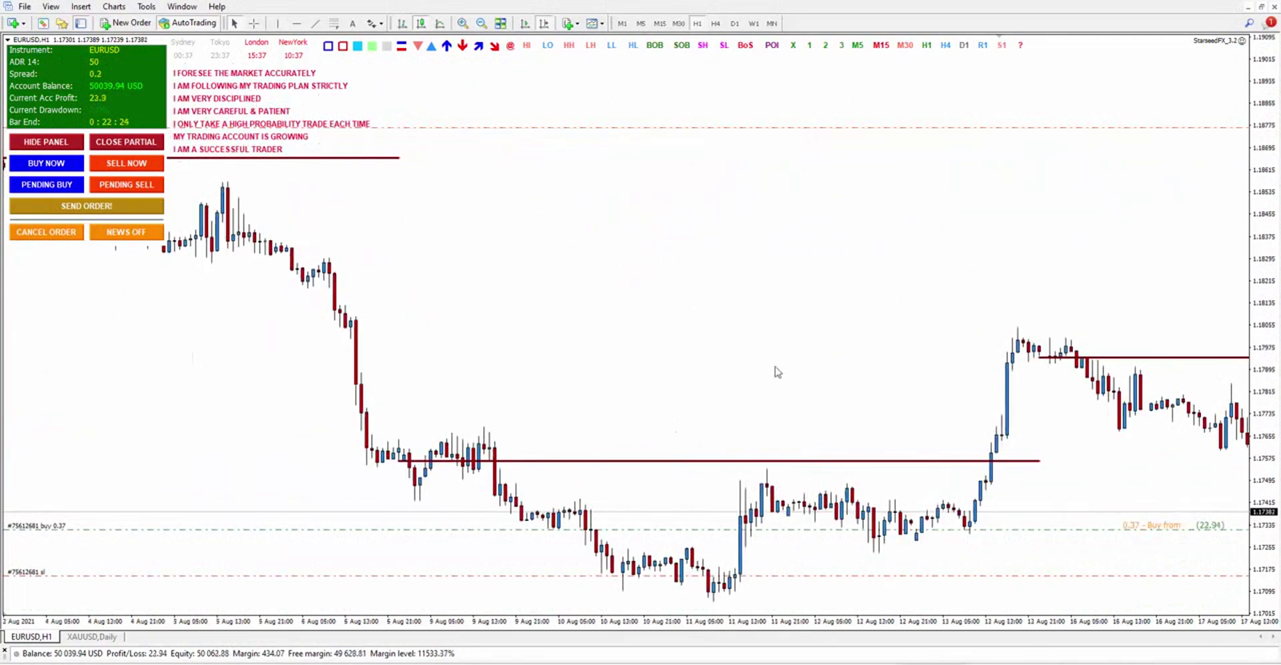
{"action": "scroll", "coordinate": [747, 372], "scroll_direction": "down", "scroll_amount": 8}
{"action": "scroll", "coordinate": [678, 494], "scroll_direction": "down", "scroll_amount": 8}
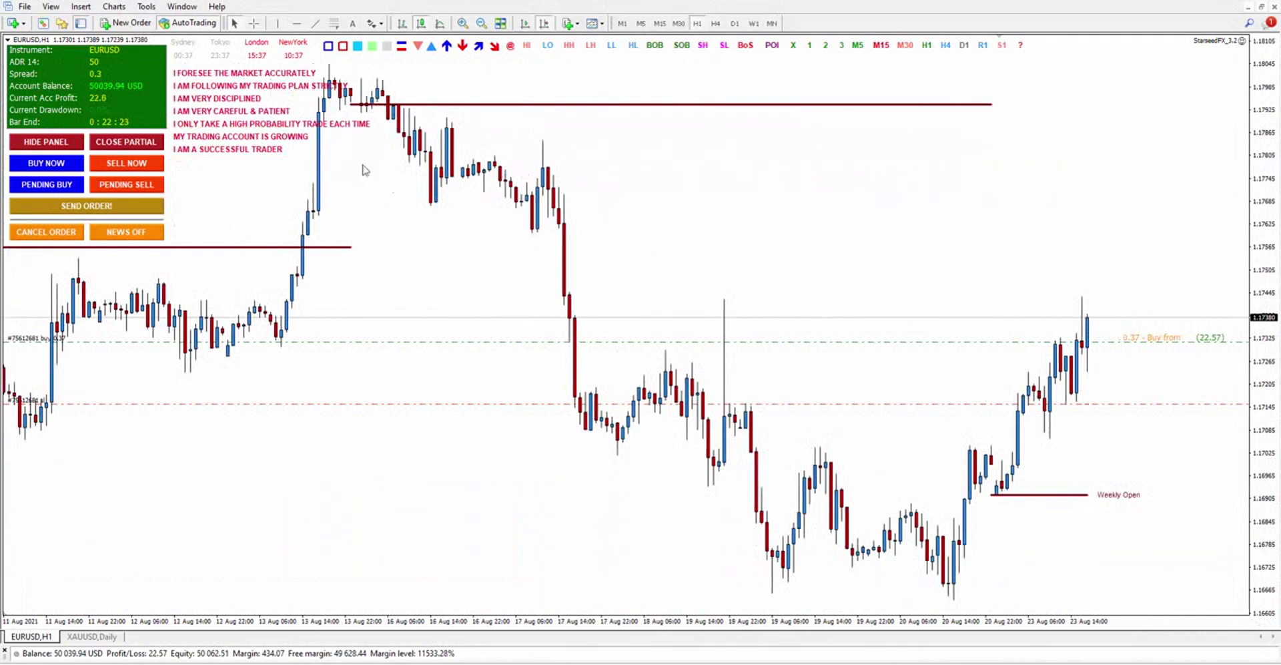
{"action": "scroll", "coordinate": [447, 201], "scroll_direction": "up", "scroll_amount": 1}
{"action": "scroll", "coordinate": [951, 545], "scroll_direction": "up", "scroll_amount": 1}
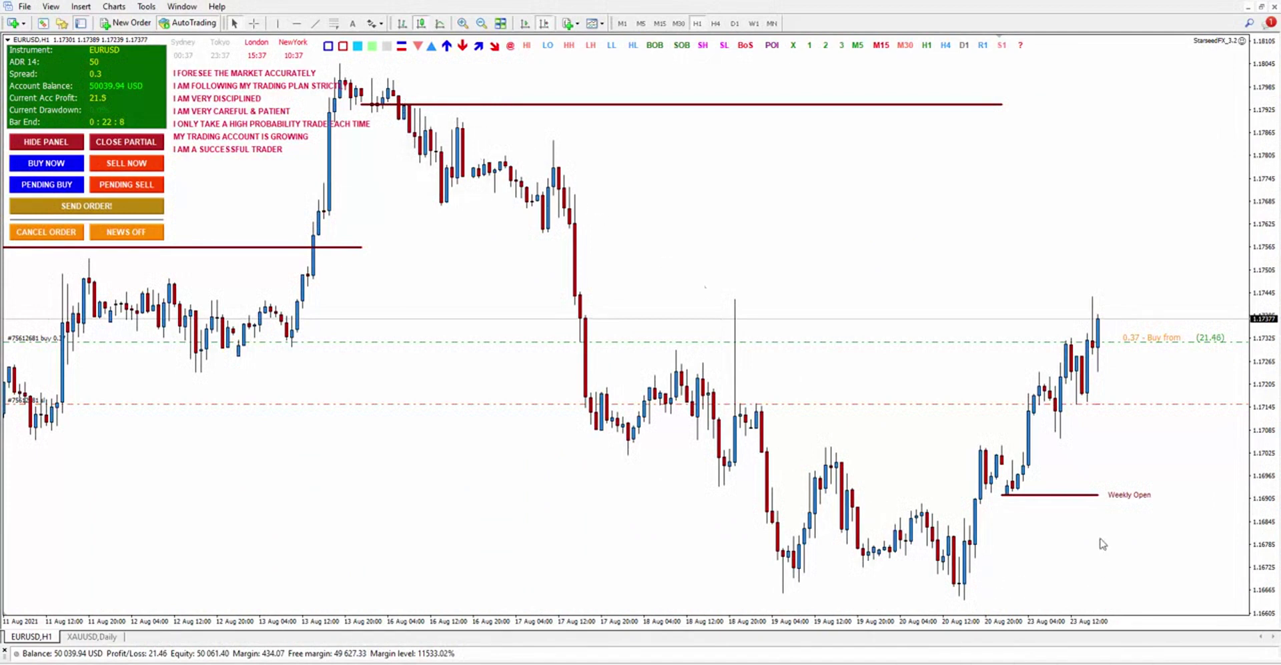
Review the Financial News settings in the expert's inputs, check the choices for Show Financial News and cancel the dialog
{"action": "right_click", "coordinate": [624, 182]}
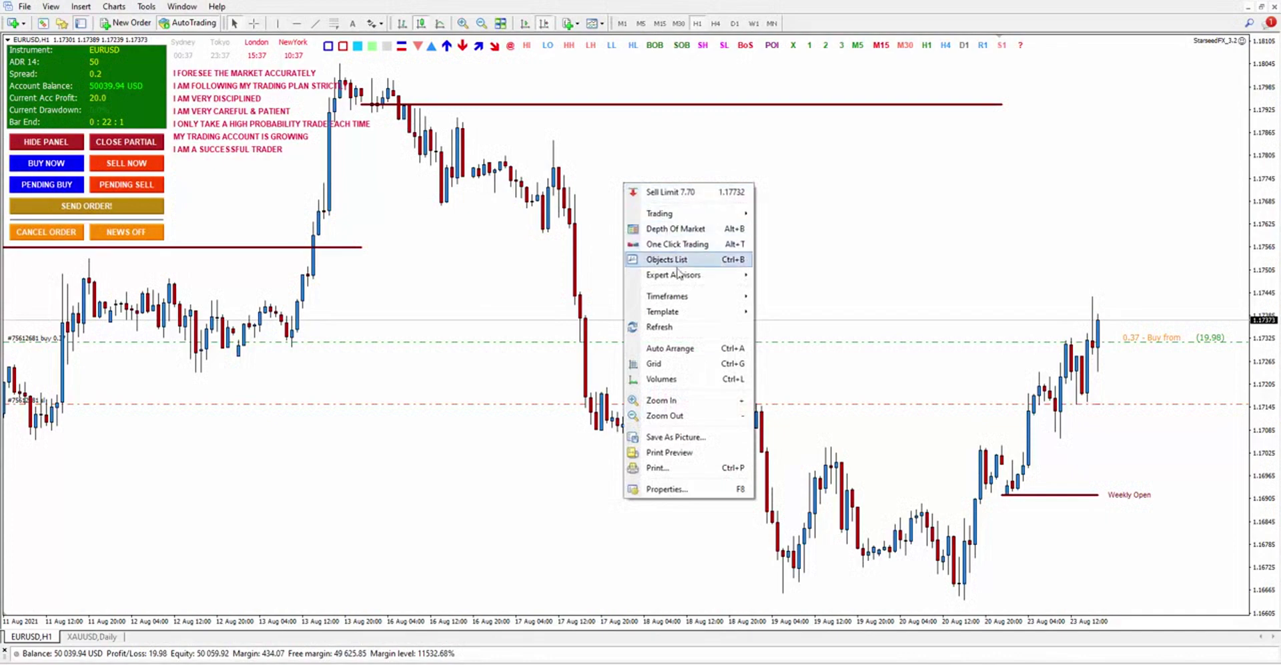
{"action": "mouse_move", "coordinate": [696, 279]}
{"action": "left_click", "coordinate": [771, 276]}
{"action": "scroll", "coordinate": [557, 358], "scroll_direction": "down", "scroll_amount": 6}
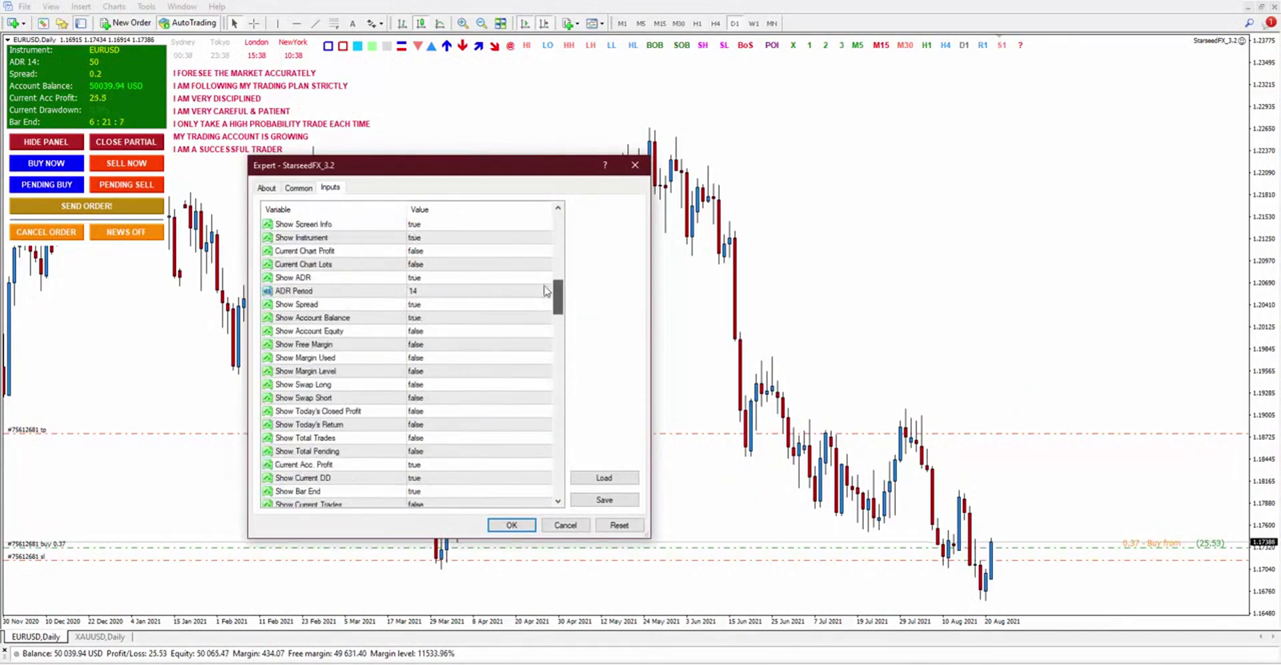
{"action": "scroll", "coordinate": [550, 244], "scroll_direction": "up", "scroll_amount": 5}
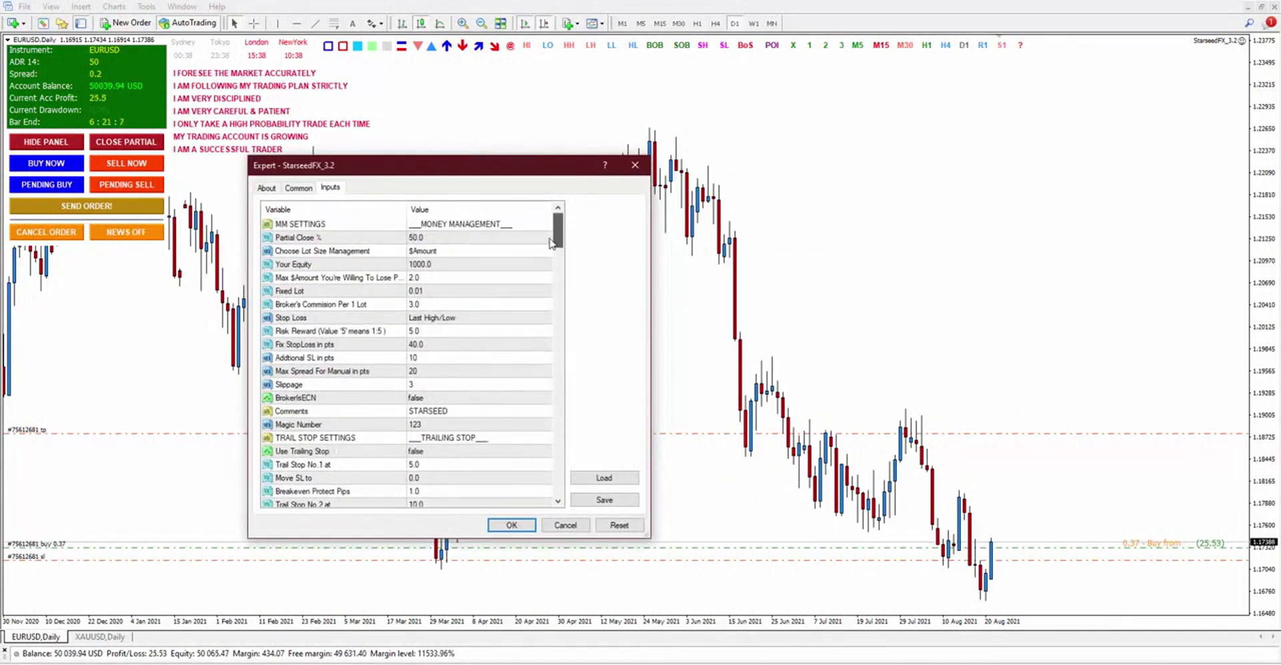
{"action": "scroll", "coordinate": [559, 242], "scroll_direction": "down", "scroll_amount": 2}
{"action": "left_click_drag", "start_coordinate": [558, 242], "coordinate": [555, 393]}
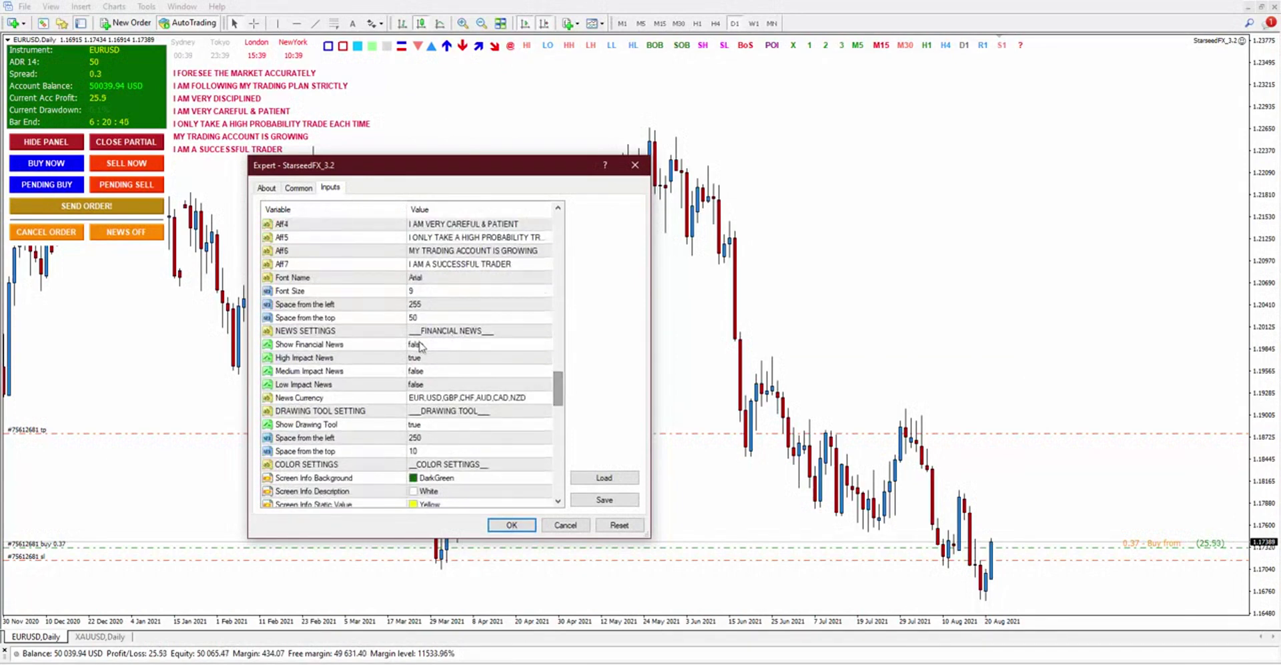
{"action": "left_click", "coordinate": [431, 345]}
{"action": "left_click", "coordinate": [434, 345]}
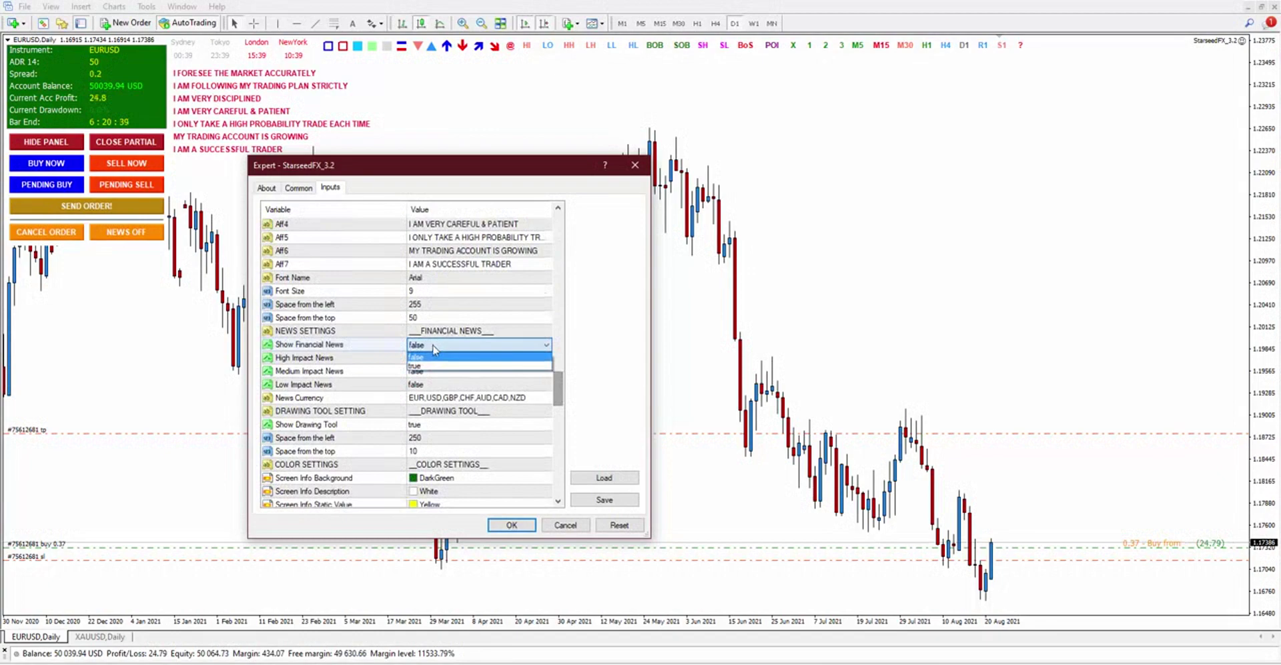
{"action": "left_click", "coordinate": [432, 347]}
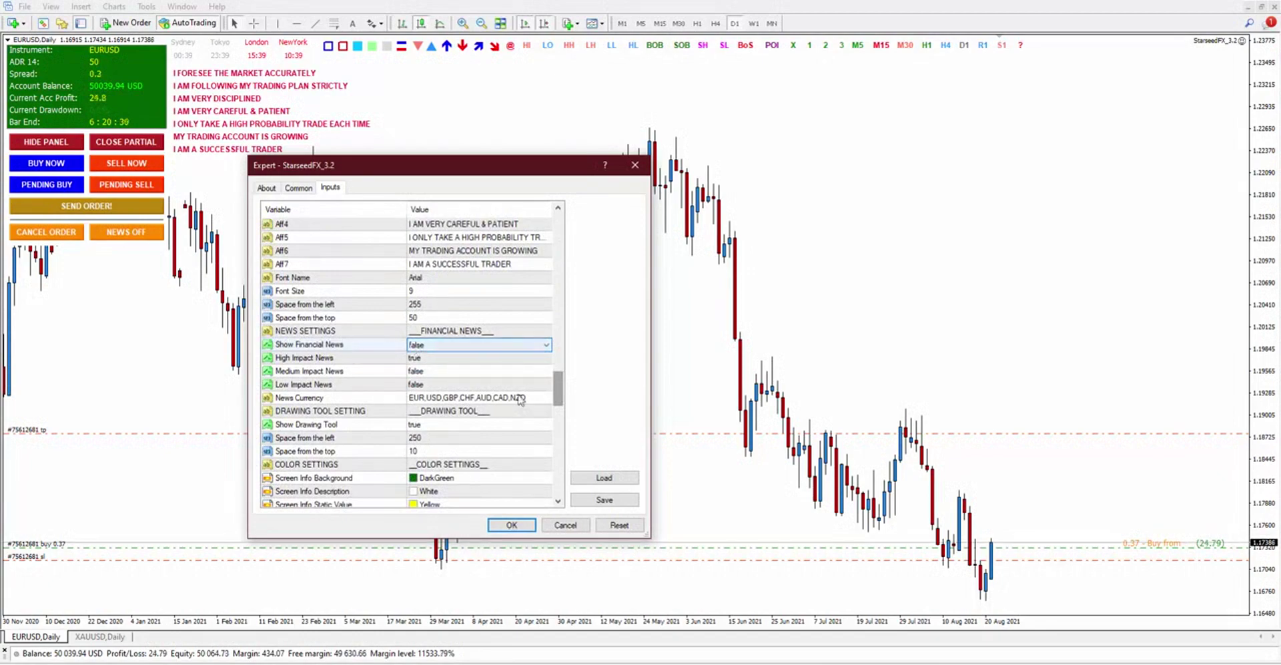
{"action": "left_click", "coordinate": [565, 524]}
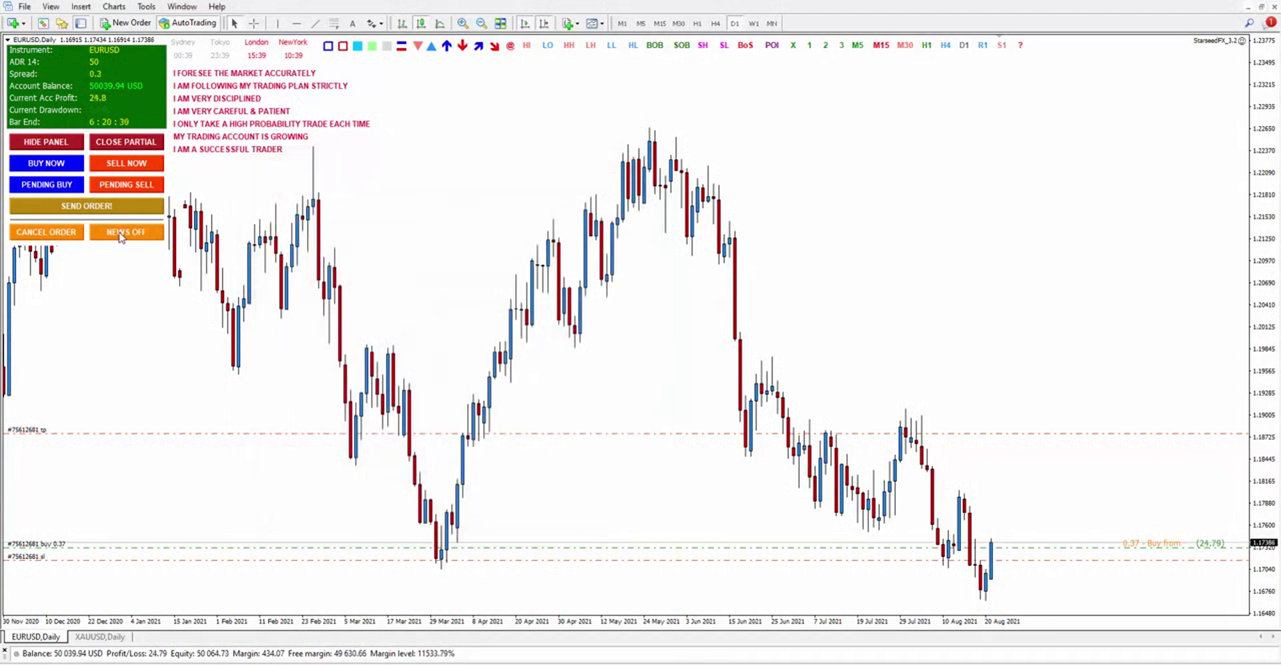
Toggle the news display from the trading panel, then preview a pending sell order on the Daily chart and cancel it
{"action": "left_click", "coordinate": [122, 235]}
{"action": "left_click", "coordinate": [122, 235]}
{"action": "left_click", "coordinate": [126, 184]}
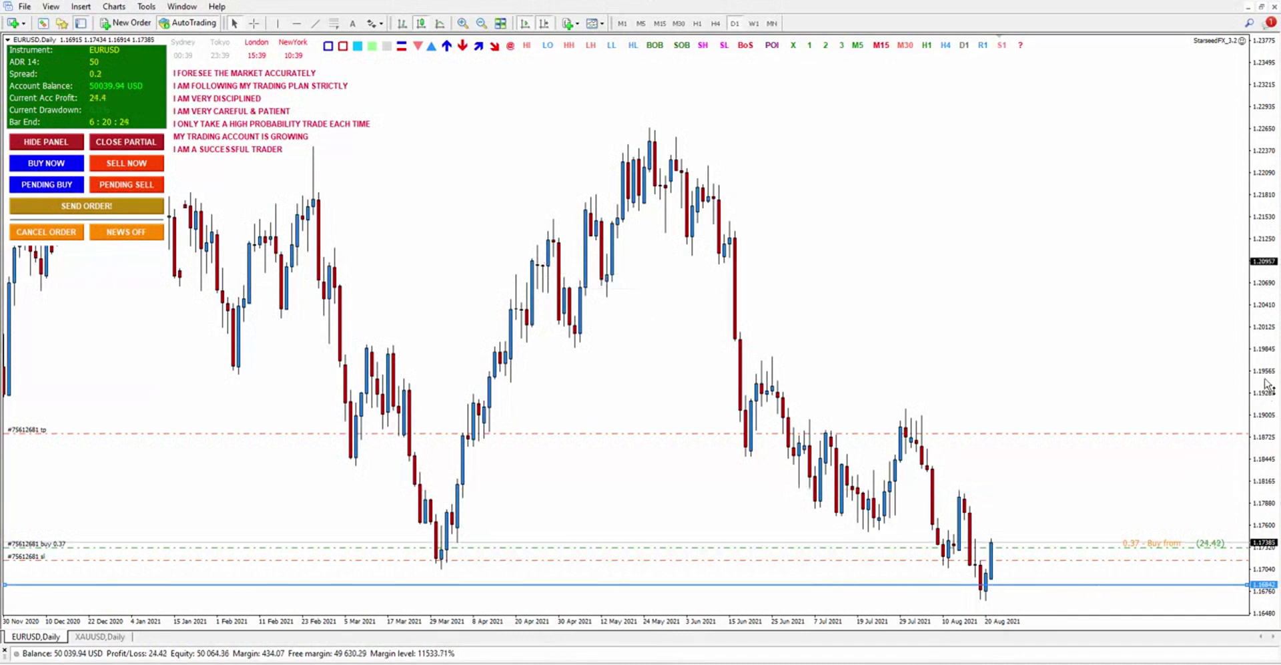
{"action": "left_click_drag", "start_coordinate": [1268, 388], "coordinate": [1266, 435]}
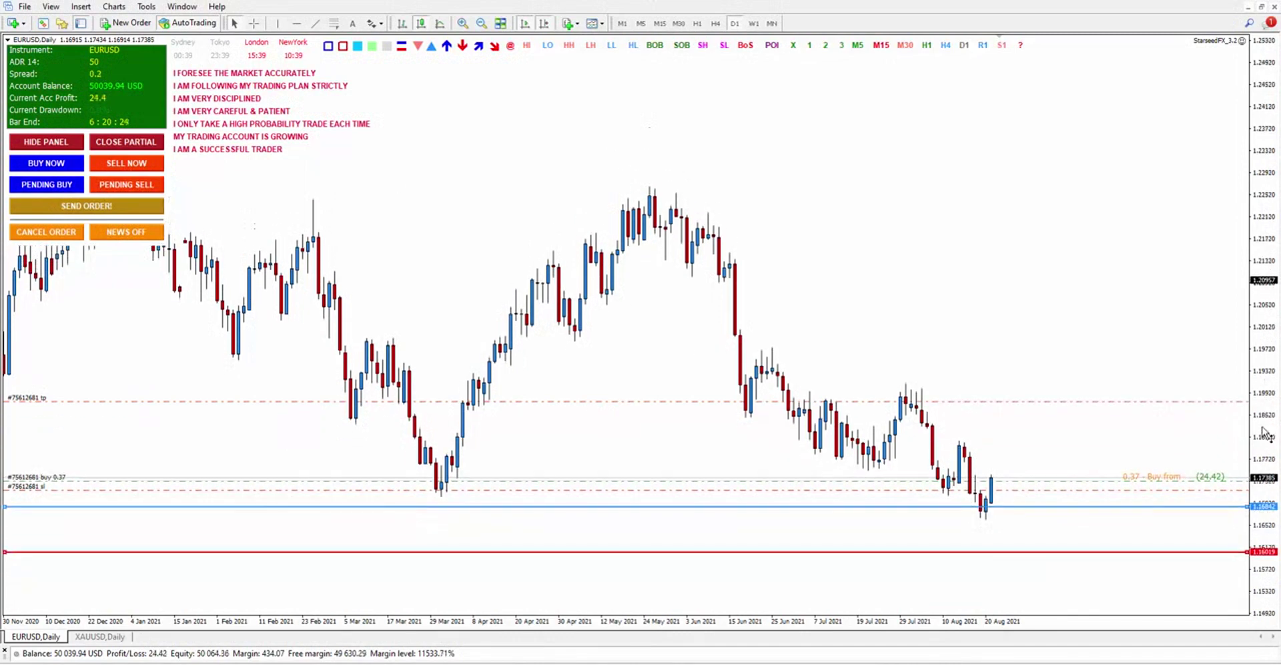
{"action": "left_click", "coordinate": [32, 233]}
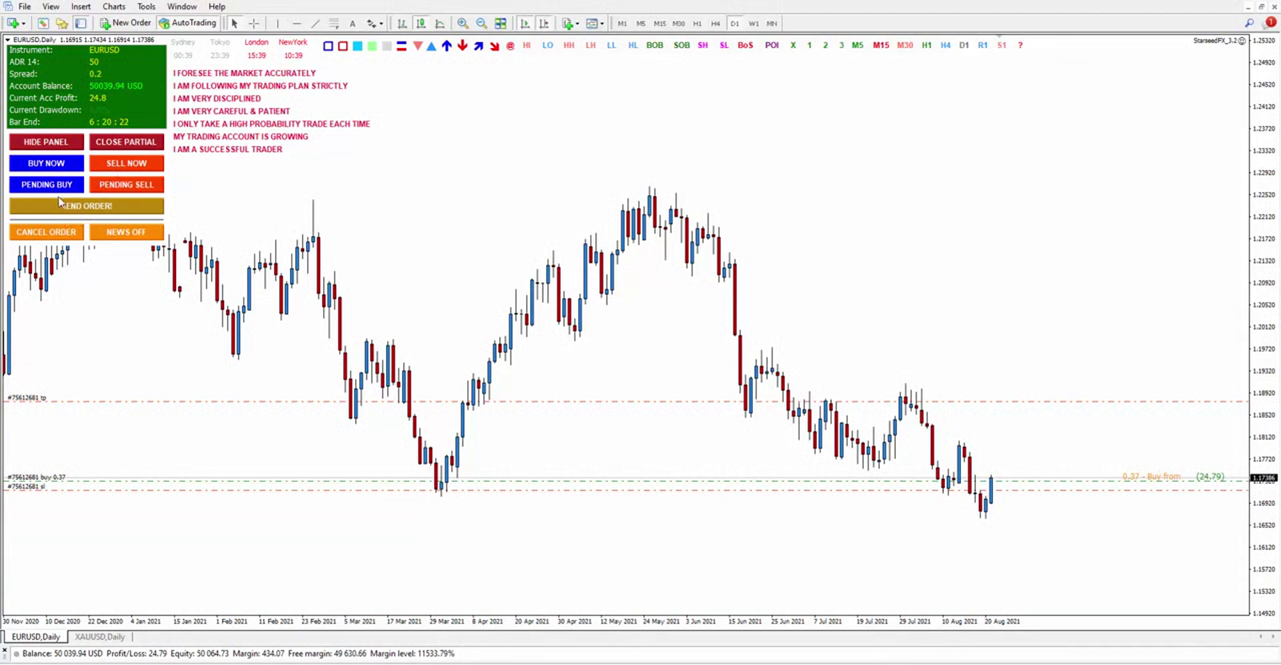
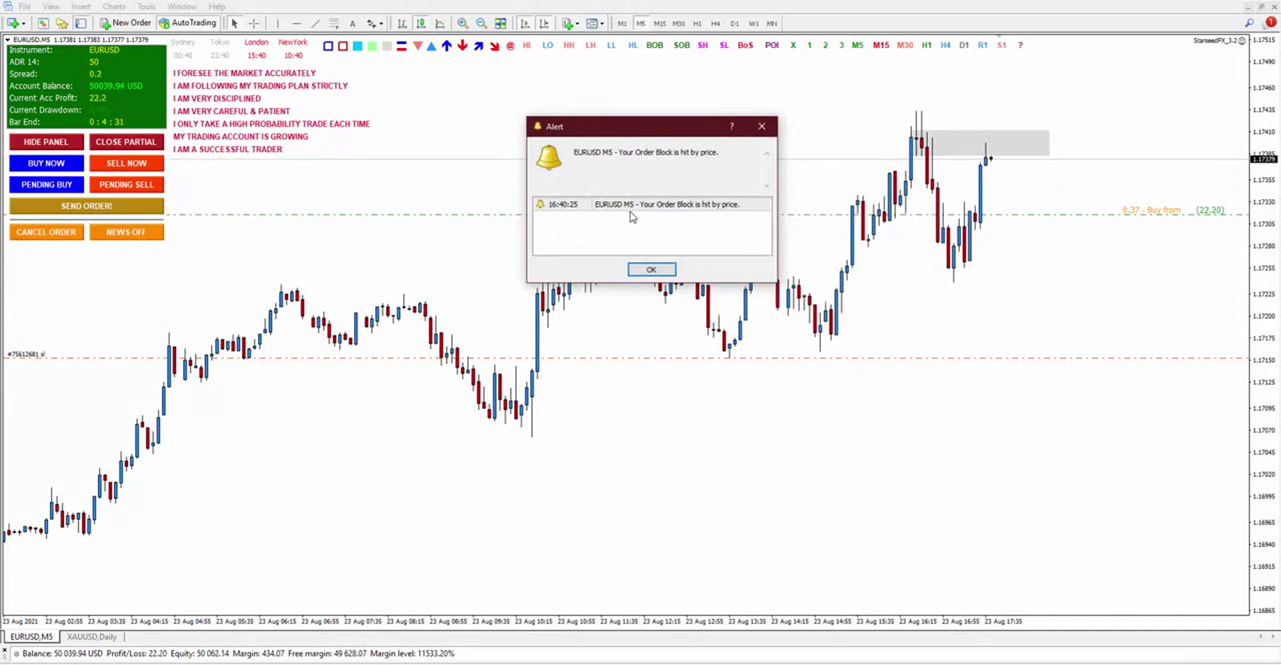
Dismiss the order block alert, review Push Notification in the expert's notification settings and cancel the dialog
{"action": "key", "text": "Return"}
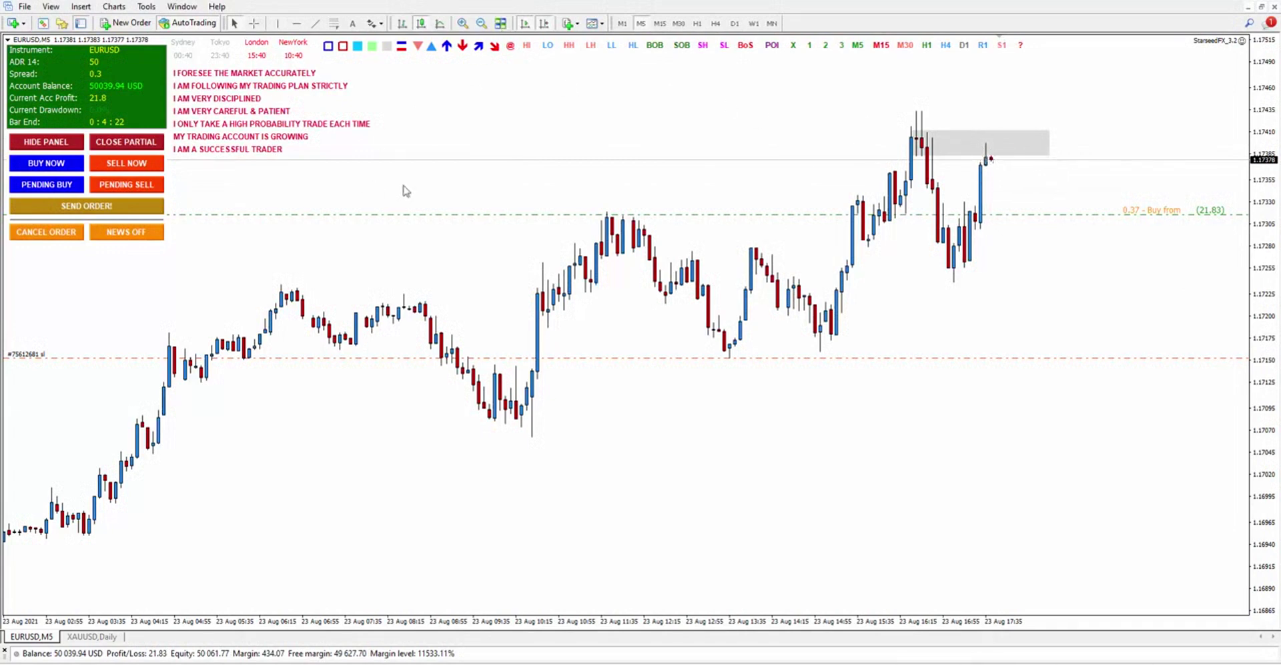
{"action": "right_click", "coordinate": [416, 105]}
{"action": "key", "text": "F7"}
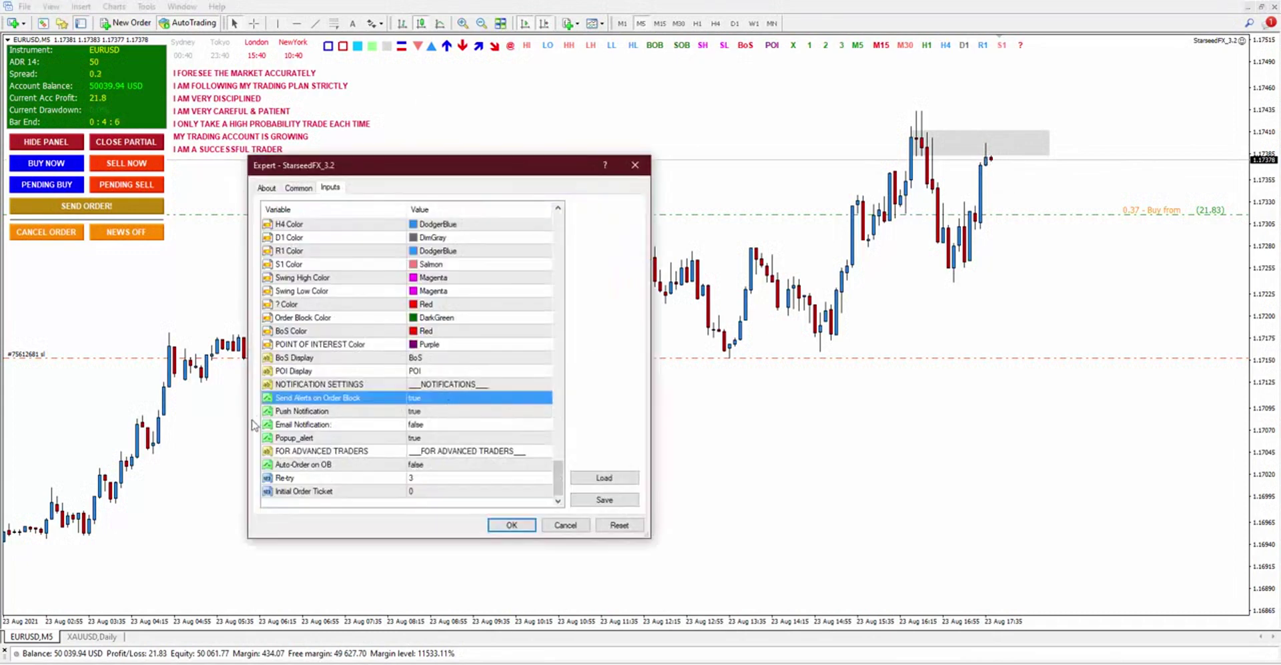
{"action": "left_click", "coordinate": [297, 412]}
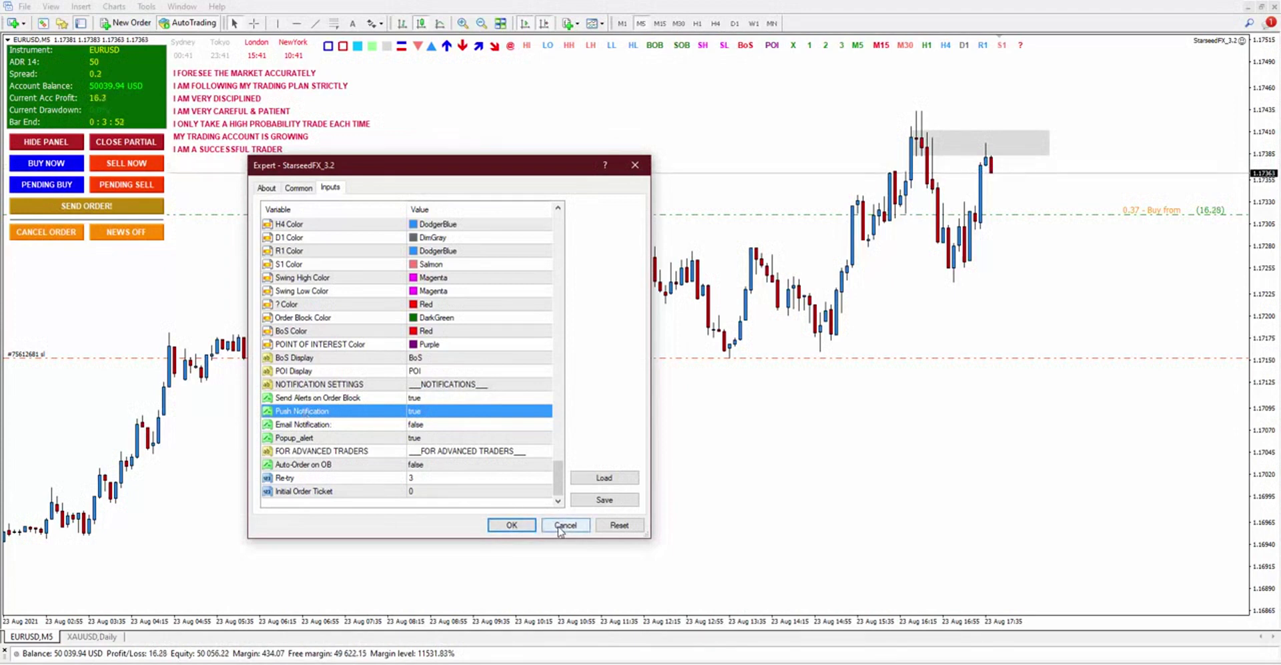
{"action": "left_click", "coordinate": [561, 525]}
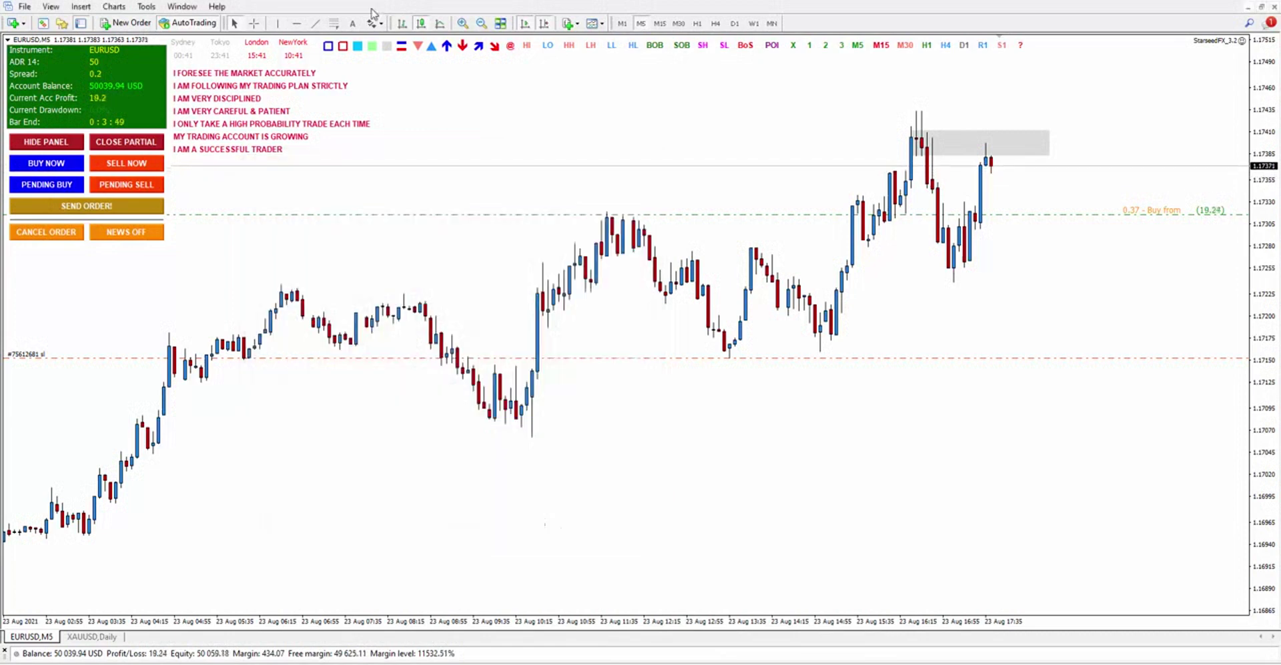
Try enabling push notifications and the notifying of trade transactions in the terminal options, then cancel the dialog
{"action": "left_click", "coordinate": [151, 9]}
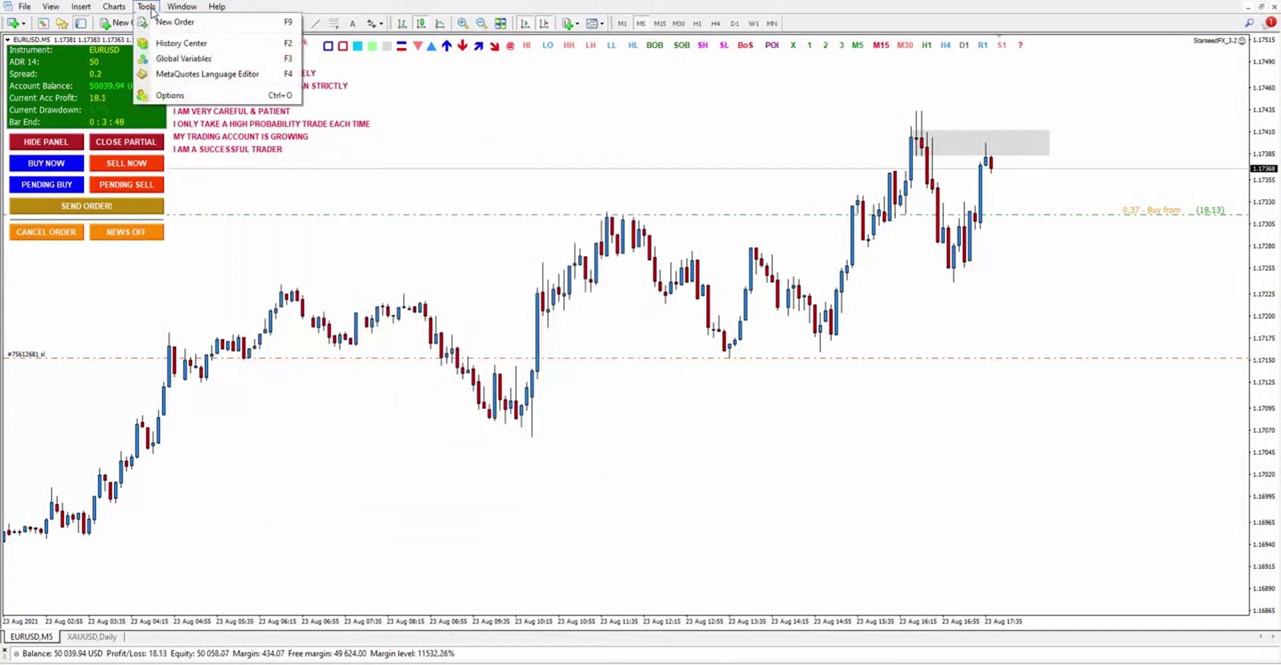
{"action": "left_click", "coordinate": [172, 96]}
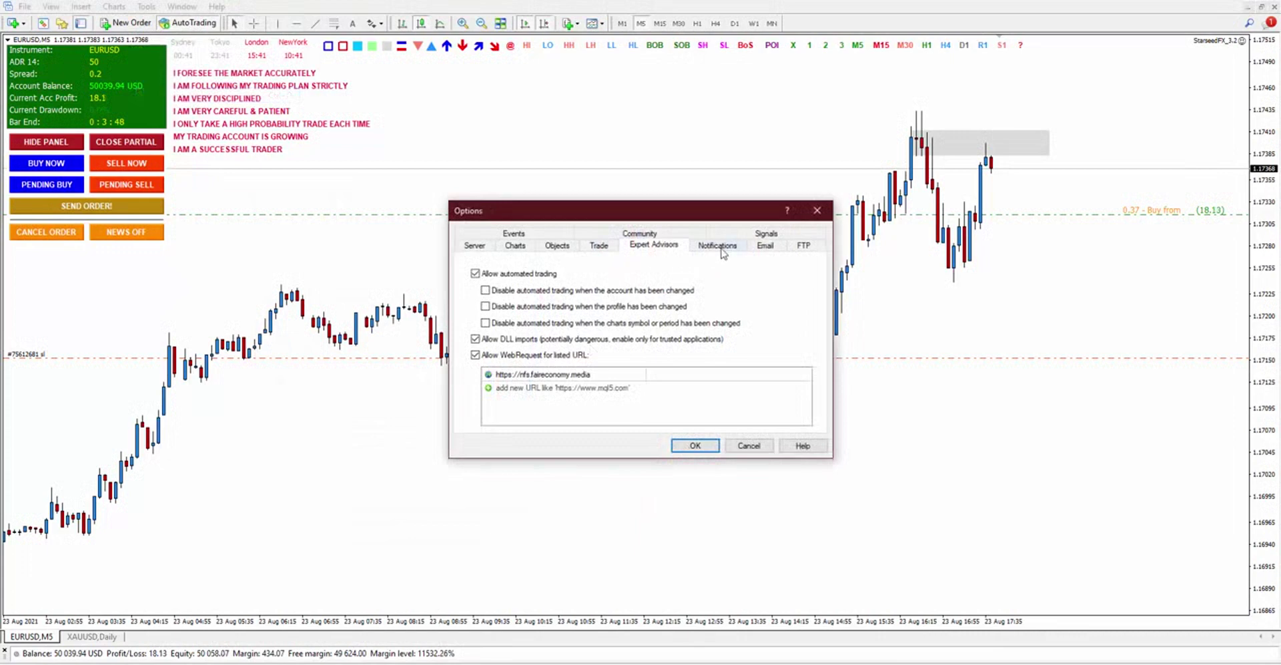
{"action": "left_click", "coordinate": [719, 247]}
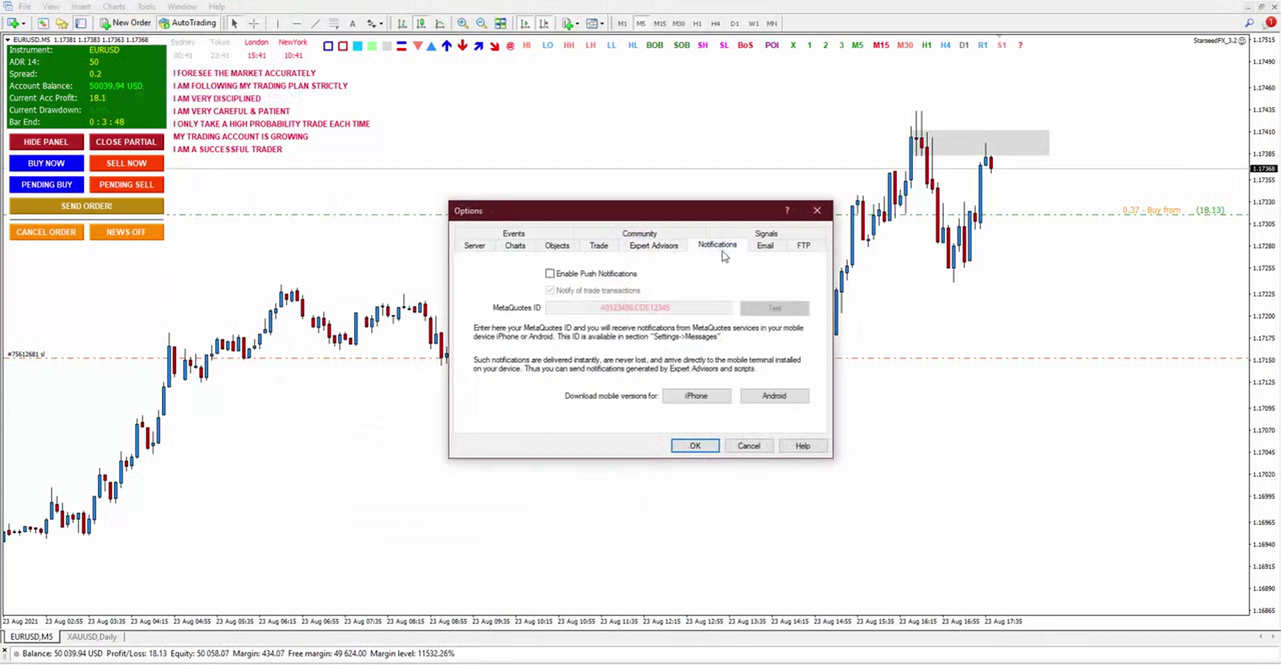
{"action": "left_click", "coordinate": [550, 274]}
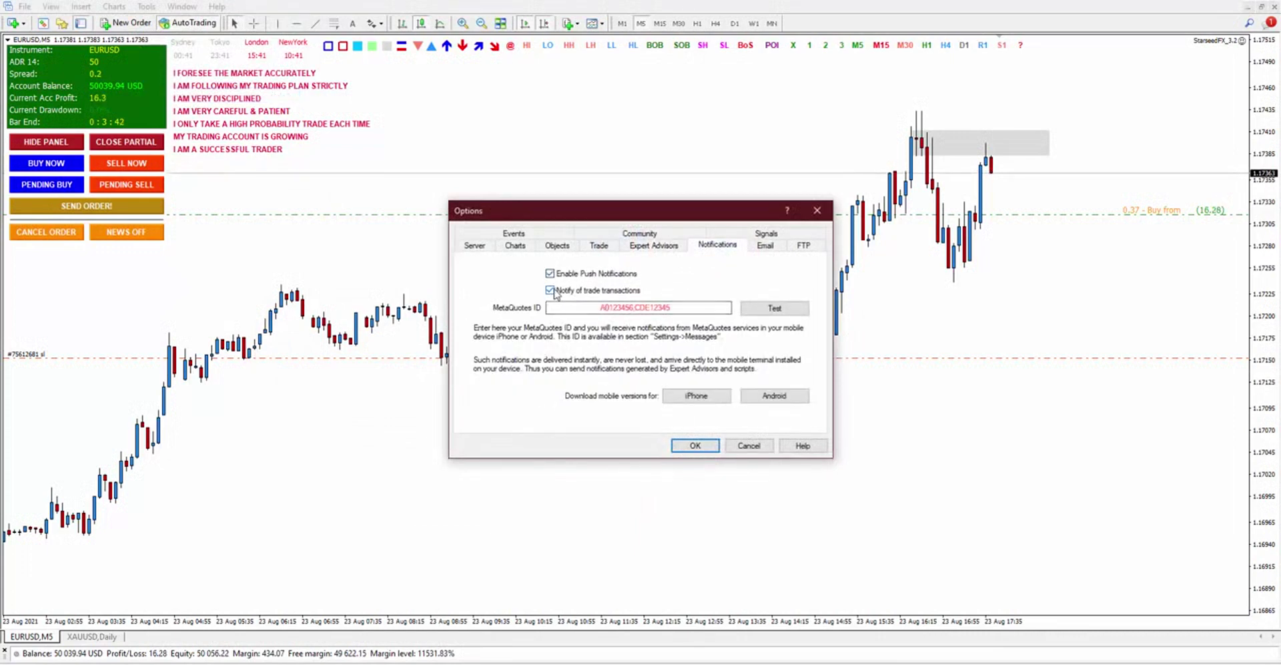
{"action": "left_click", "coordinate": [554, 292]}
{"action": "key", "text": "Escape"}
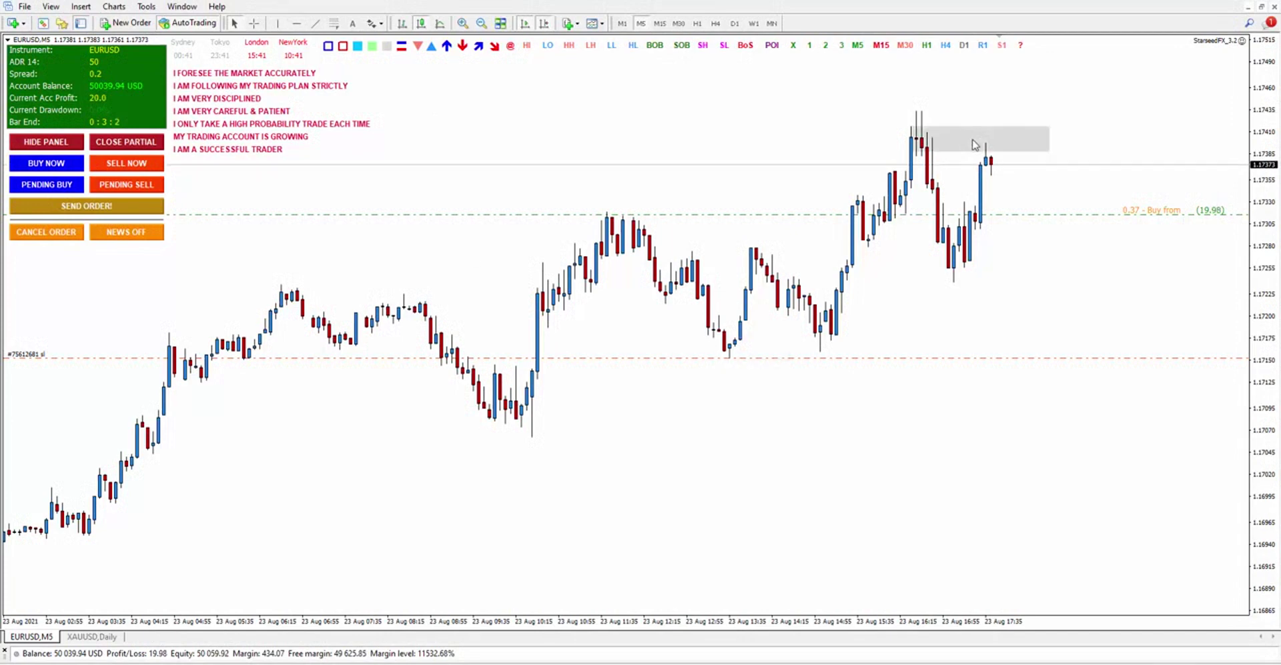
Delete the grey order block rectangle from the M5 chart and switch EURUSD to the H1 timeframe
{"action": "right_click", "coordinate": [466, 134]}
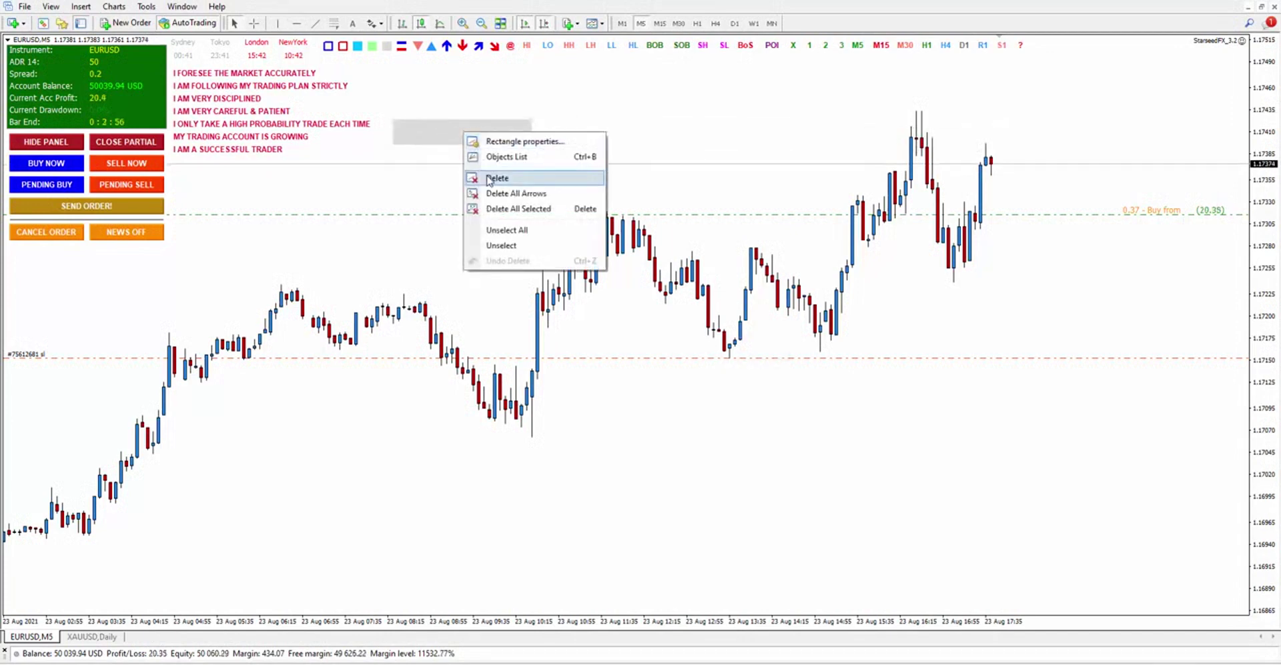
{"action": "key", "text": "Escape"}
{"action": "type", "text": "H1"}
{"action": "key", "text": "Return"}
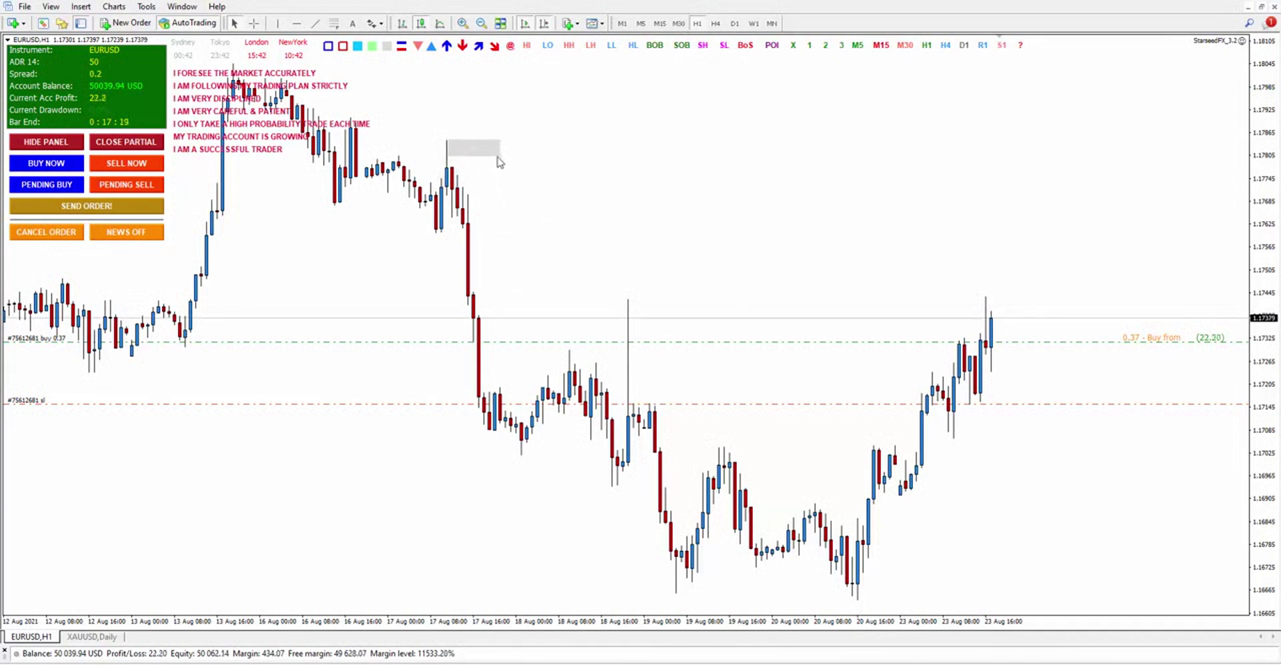
Resize the grey rectangle over the 17 Aug swing high and briefly mark its lower edge with a horizontal line, then delete the line
{"action": "left_click_drag", "start_coordinate": [499, 161], "coordinate": [568, 200]}
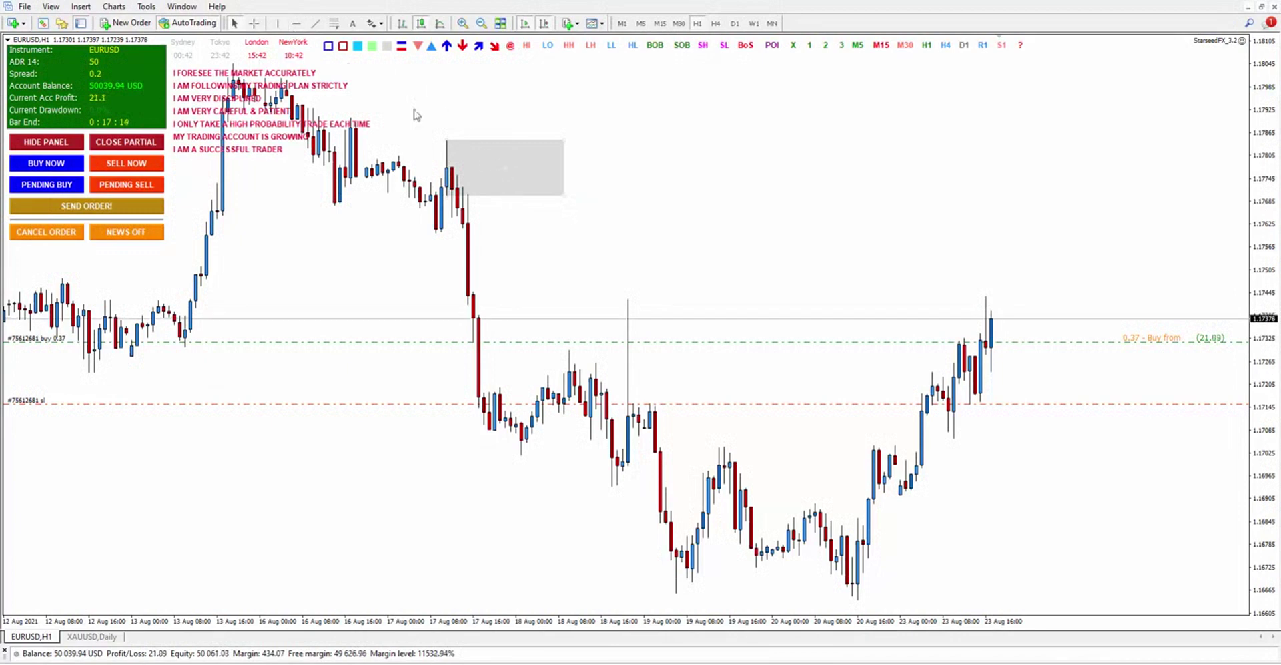
{"action": "left_click", "coordinate": [296, 23]}
{"action": "left_click", "coordinate": [507, 195]}
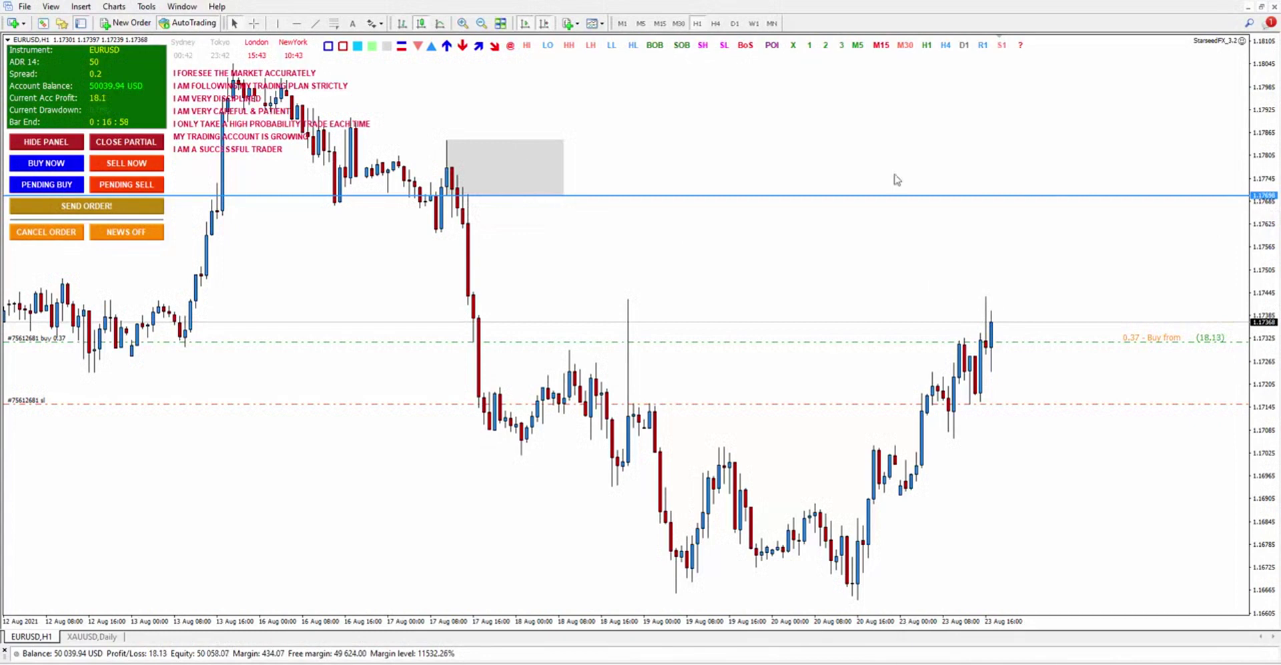
{"action": "right_click", "coordinate": [613, 197]}
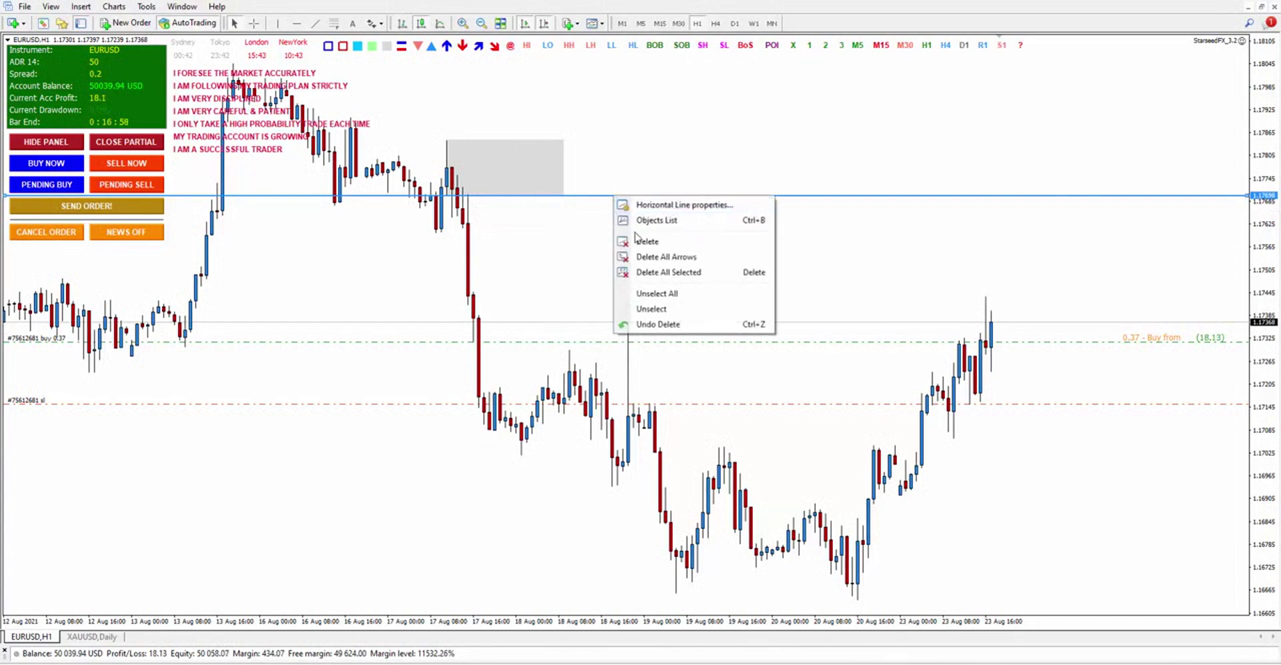
{"action": "key", "text": "Delete"}
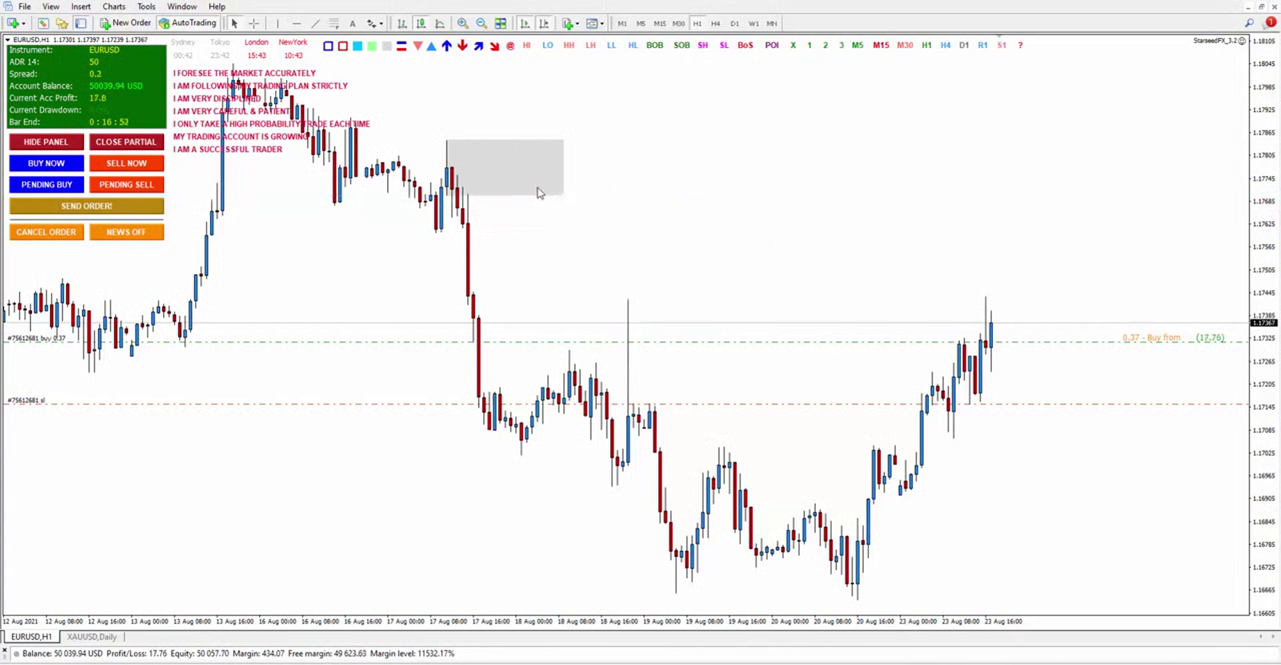
Extend the grey order block rectangle beyond the current price, then delete it from the H1 chart
{"action": "left_click_drag", "start_coordinate": [562, 196], "coordinate": [1193, 196]}
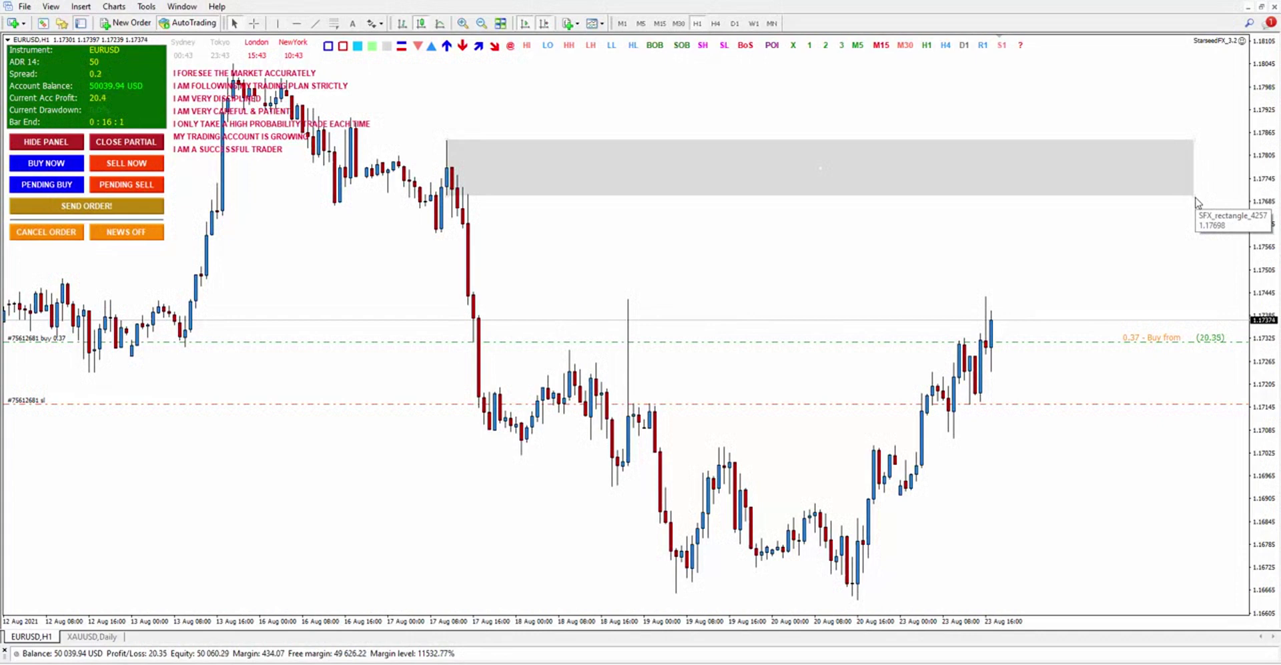
{"action": "left_click_drag", "start_coordinate": [1195, 202], "coordinate": [1148, 200]}
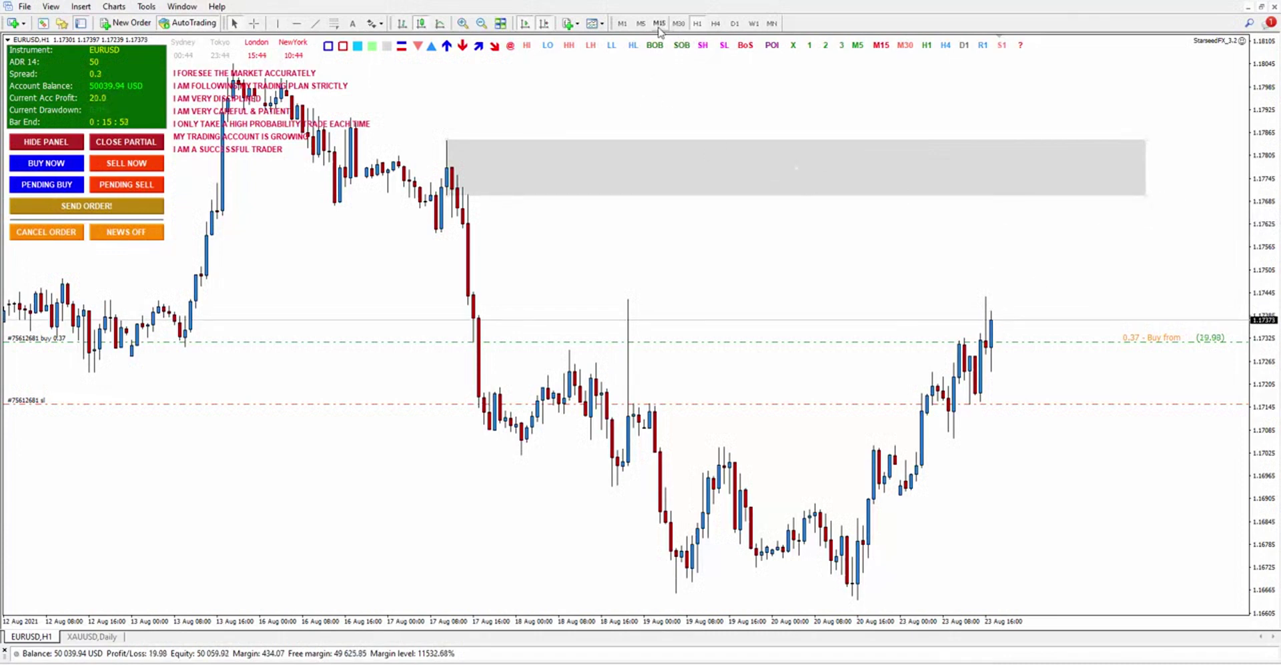
{"action": "key", "text": "Delete"}
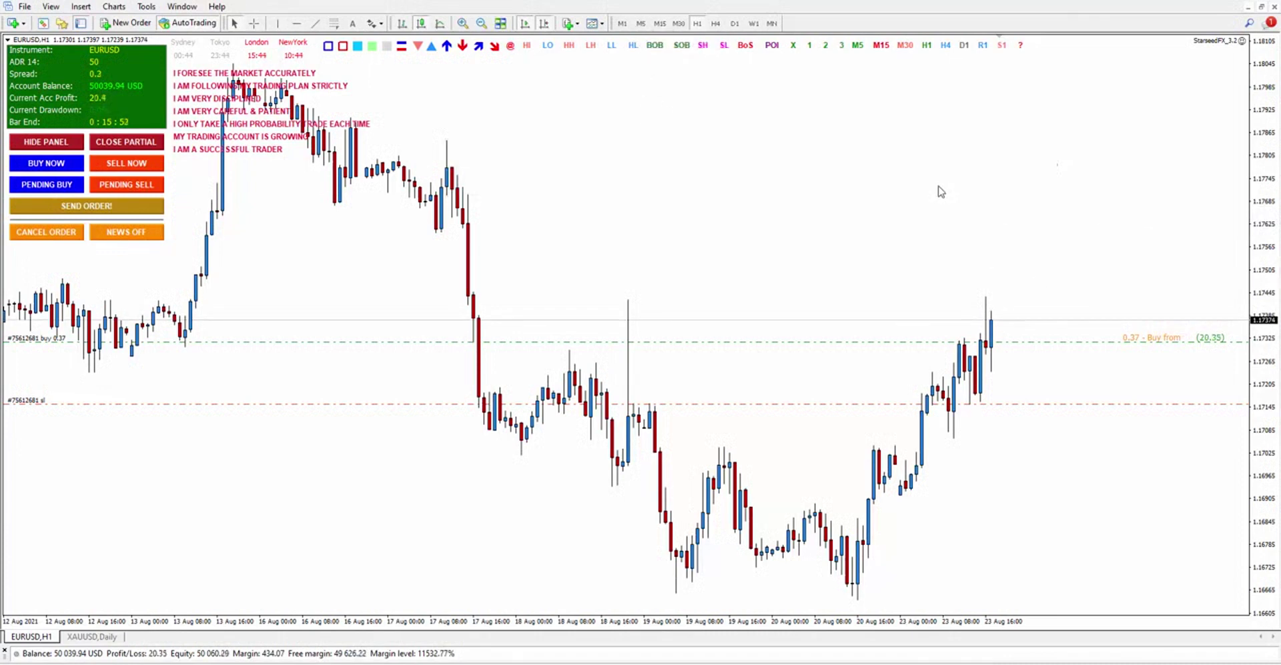
Open the StarseedFX_3.2 inputs and set Auto-Order on OB to true in the advanced traders section
{"action": "right_click", "coordinate": [547, 161]}
{"action": "mouse_move", "coordinate": [641, 250]}
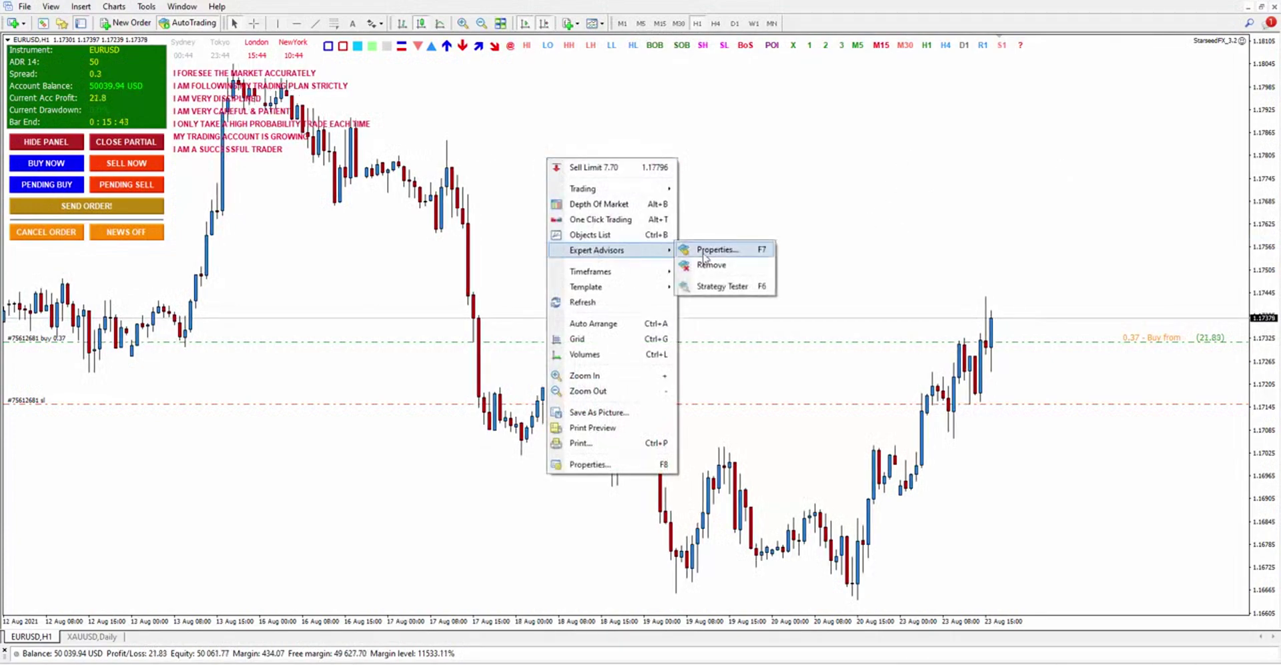
{"action": "left_click", "coordinate": [705, 252]}
{"action": "left_click_drag", "start_coordinate": [559, 234], "coordinate": [559, 502]}
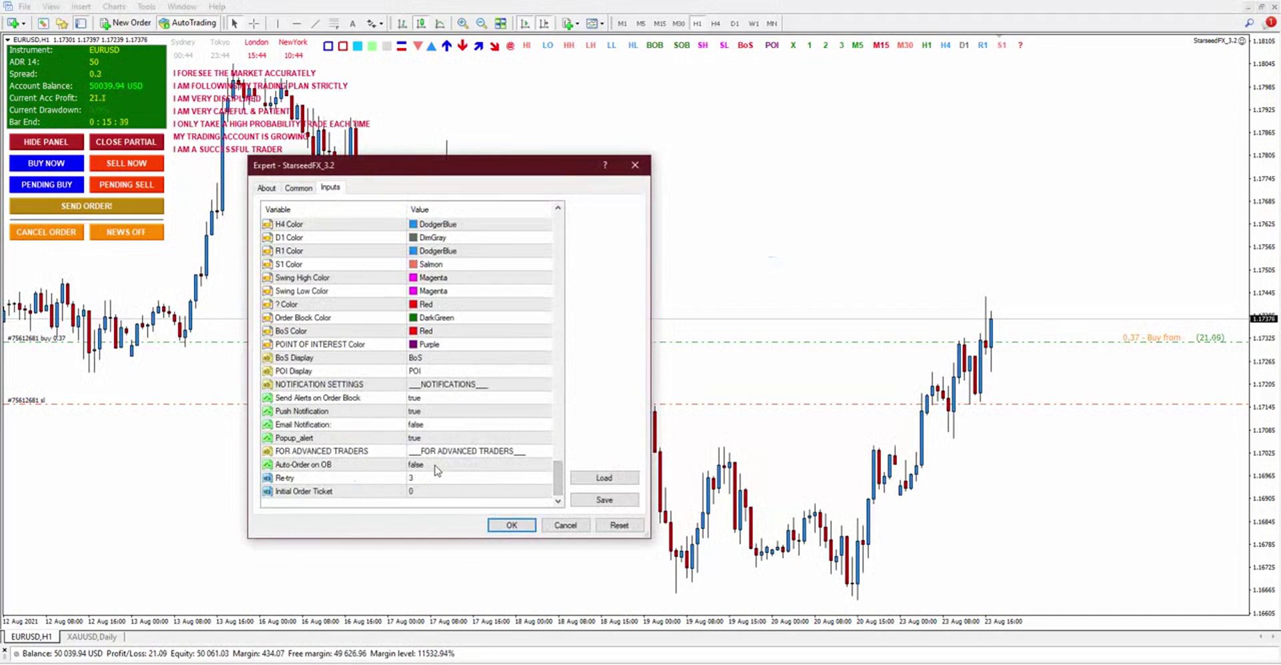
{"action": "left_click", "coordinate": [437, 467]}
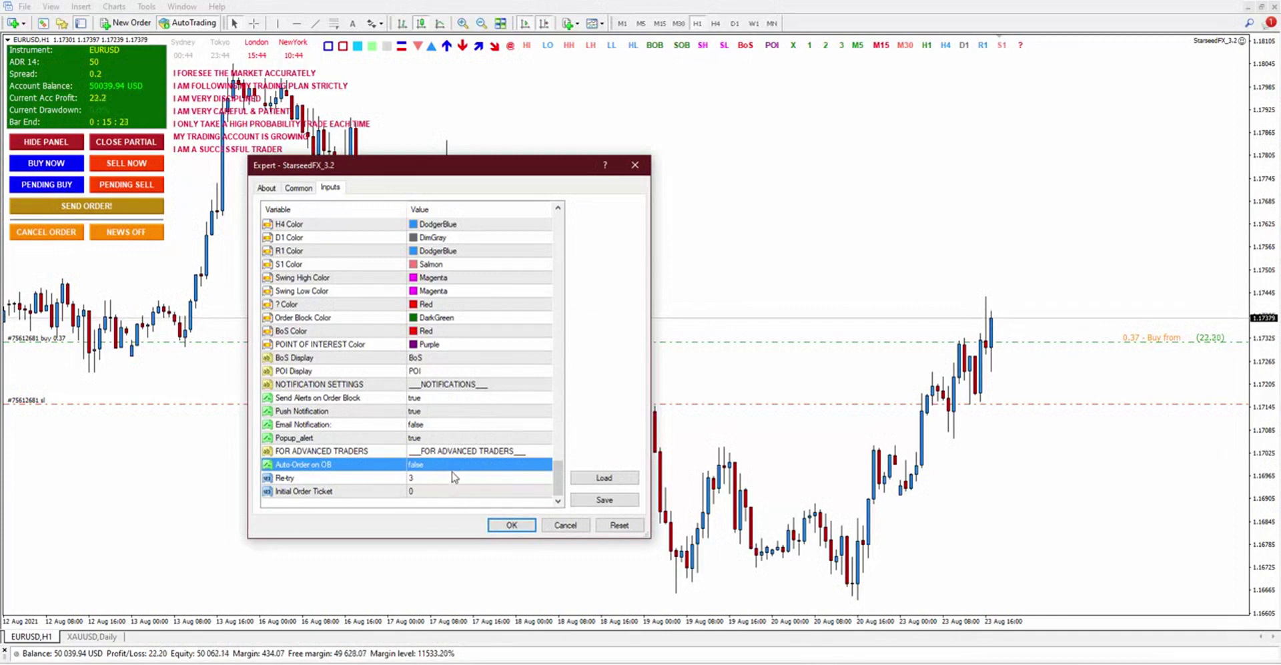
{"action": "left_click", "coordinate": [446, 469]}
{"action": "left_click", "coordinate": [446, 469]}
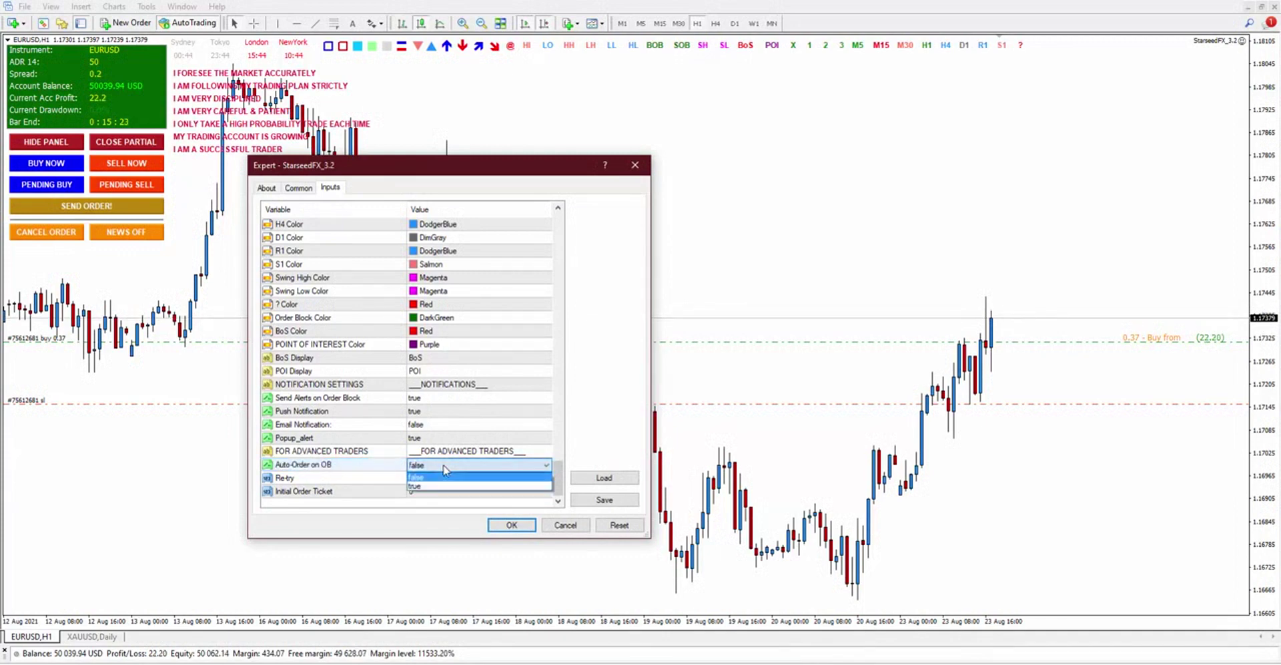
{"action": "left_click", "coordinate": [427, 478]}
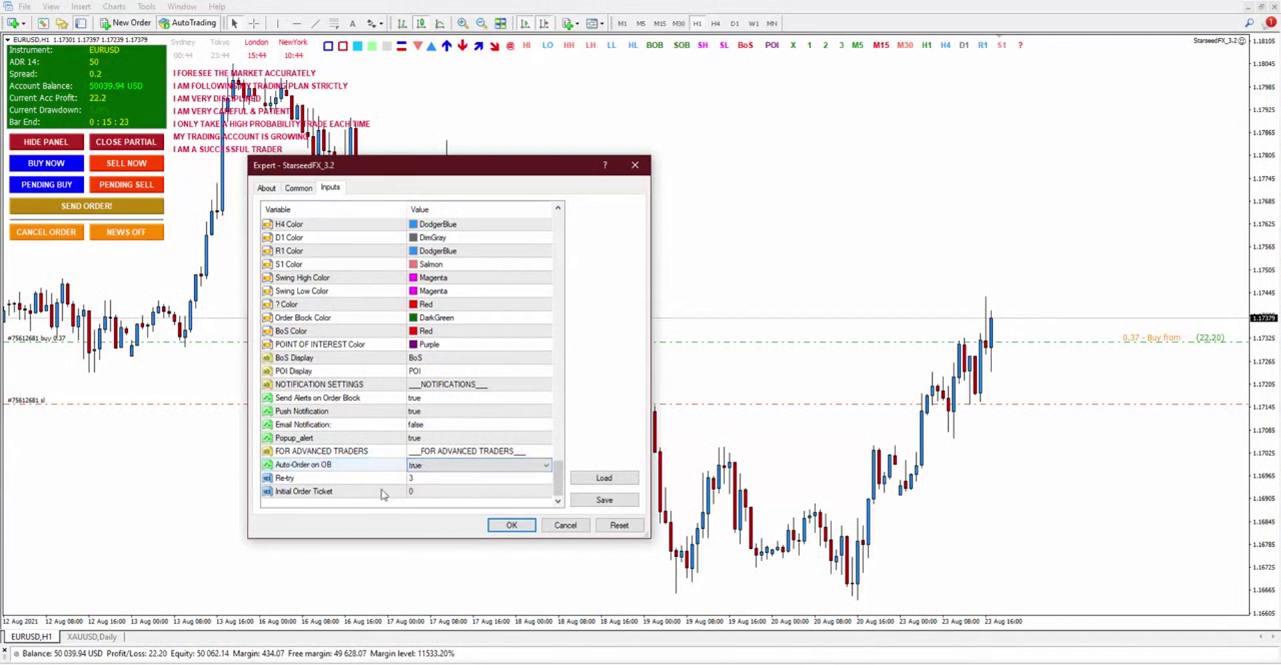
Check the Re-try setting, leave its value as it is and apply the expert's inputs
{"action": "left_click", "coordinate": [445, 478]}
{"action": "left_click", "coordinate": [444, 477]}
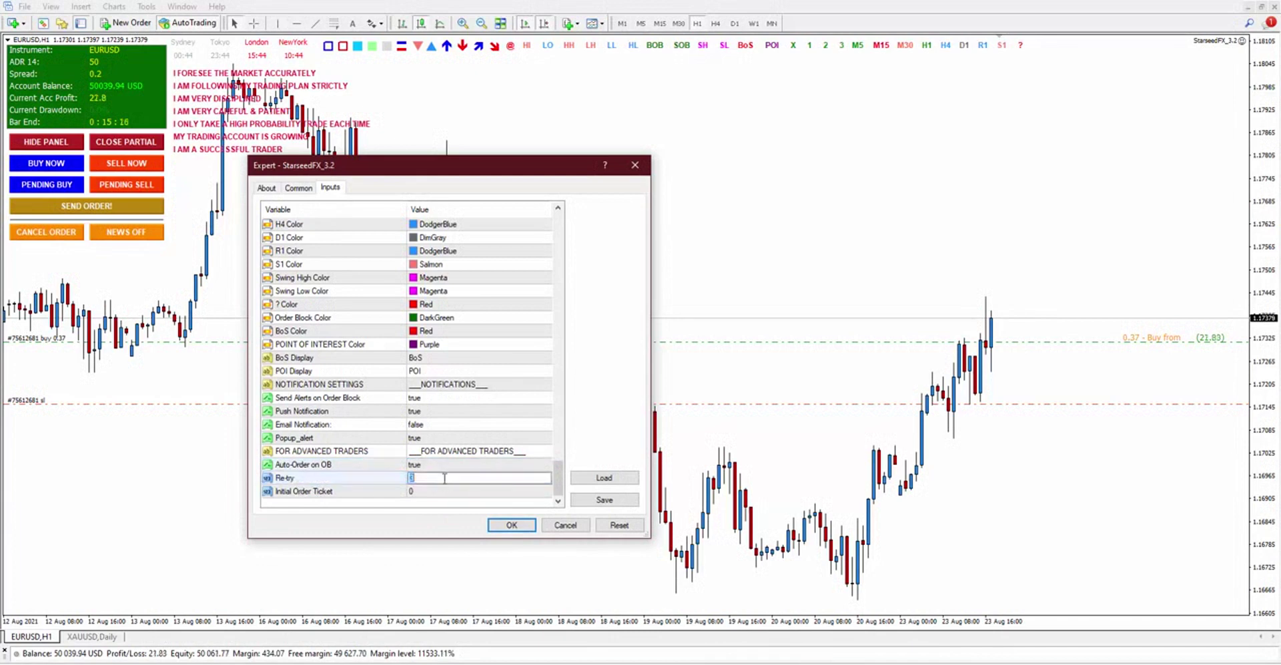
{"action": "left_click", "coordinate": [375, 479]}
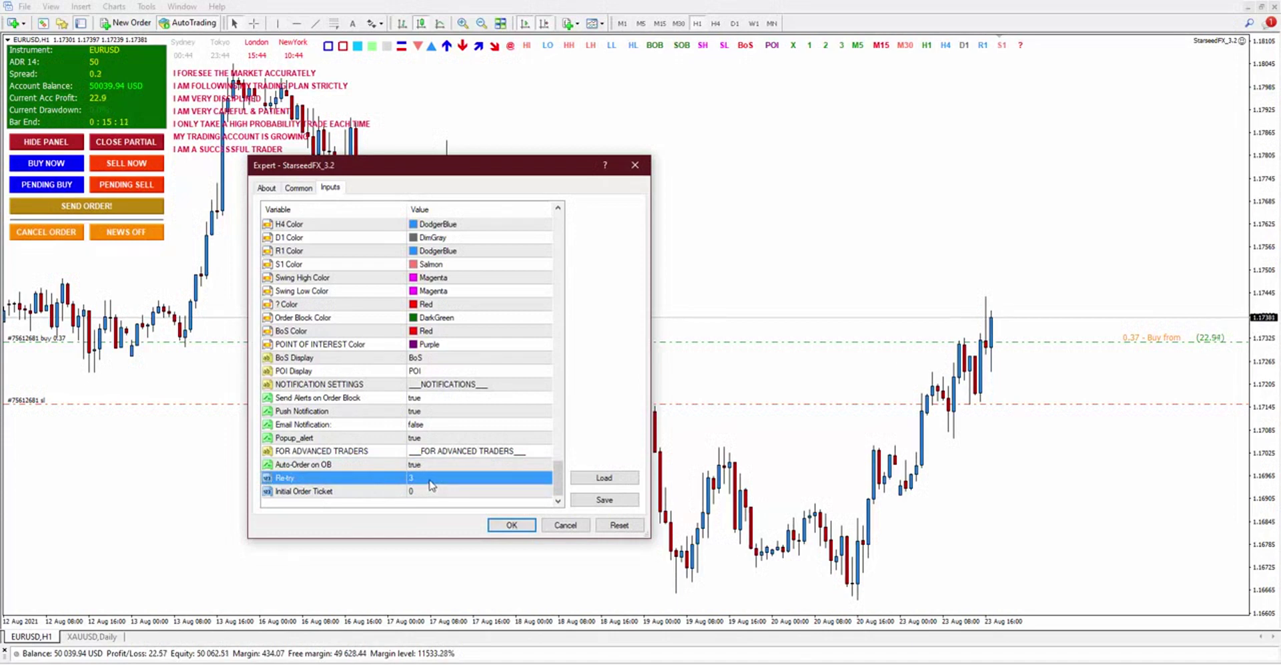
{"action": "left_click", "coordinate": [352, 465]}
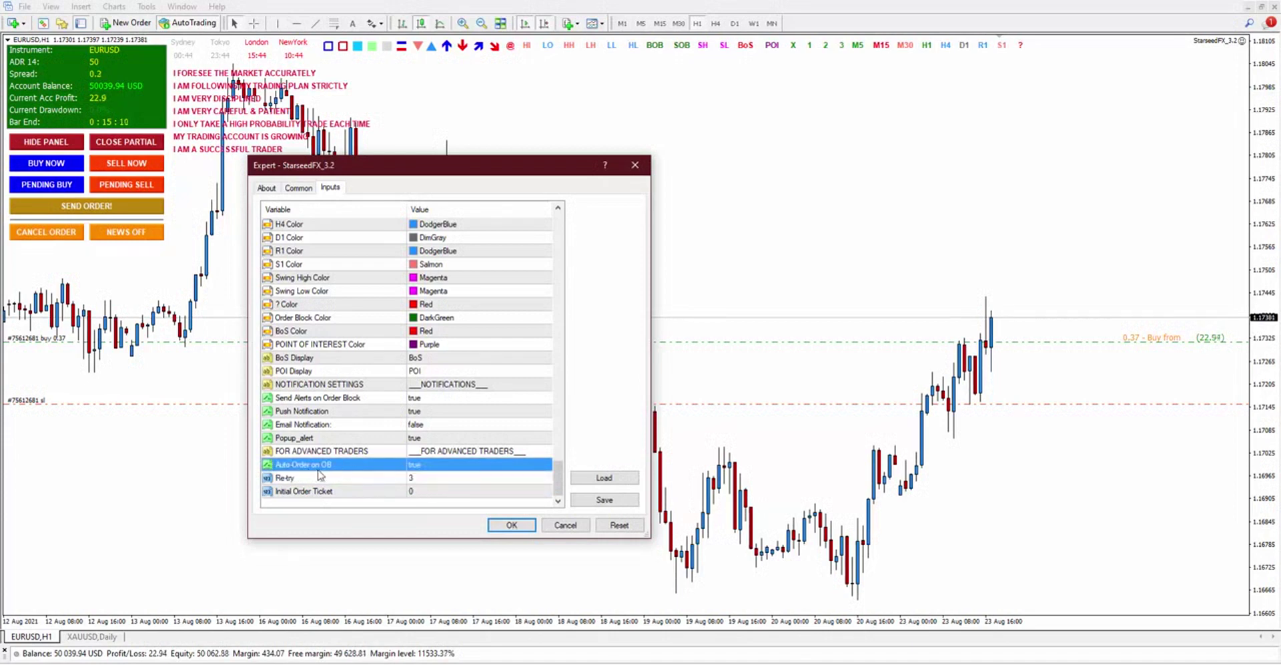
{"action": "left_click", "coordinate": [512, 524]}
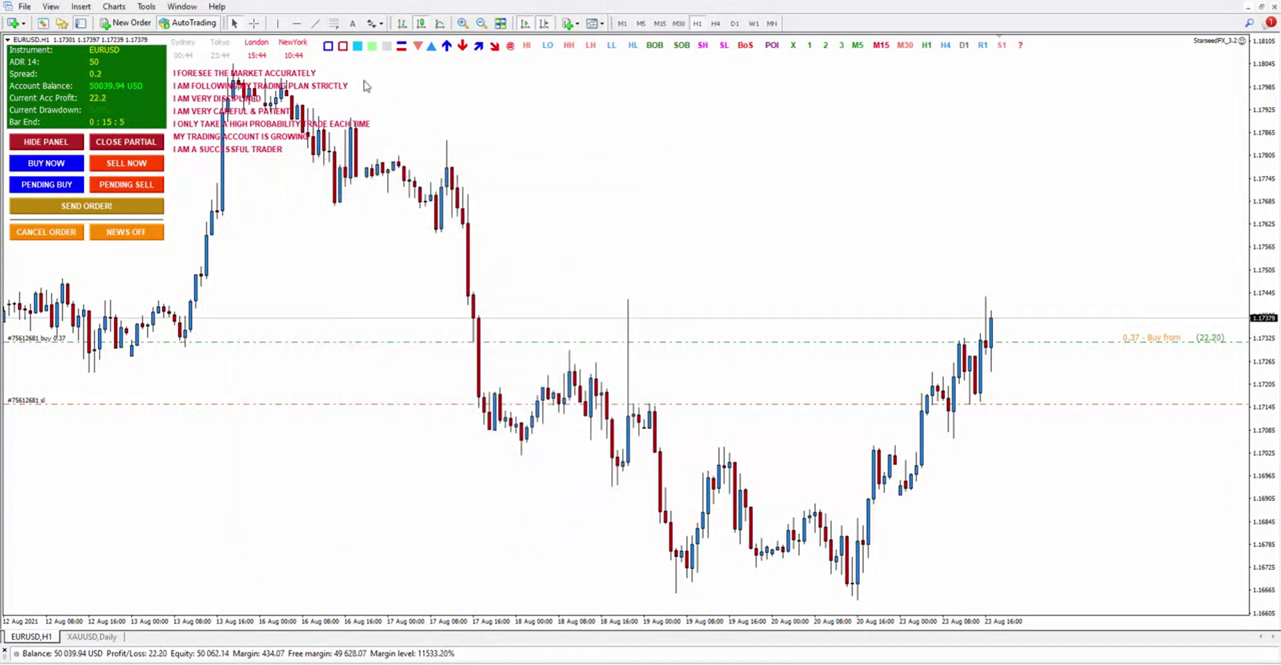
Draw a green order block rectangle from the 17 Aug swing high at about 1.1784 down to about 1.1770, extending past the current candle
{"action": "left_click", "coordinate": [373, 47]}
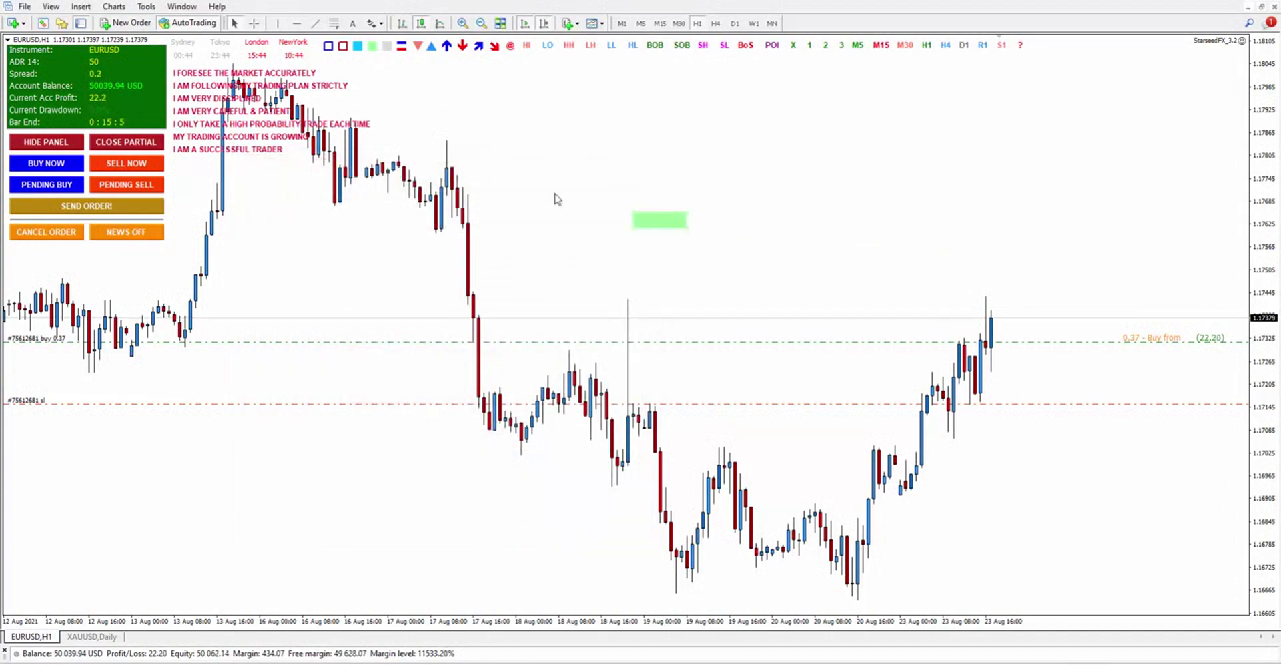
{"action": "left_click_drag", "start_coordinate": [447, 141], "coordinate": [1012, 194]}
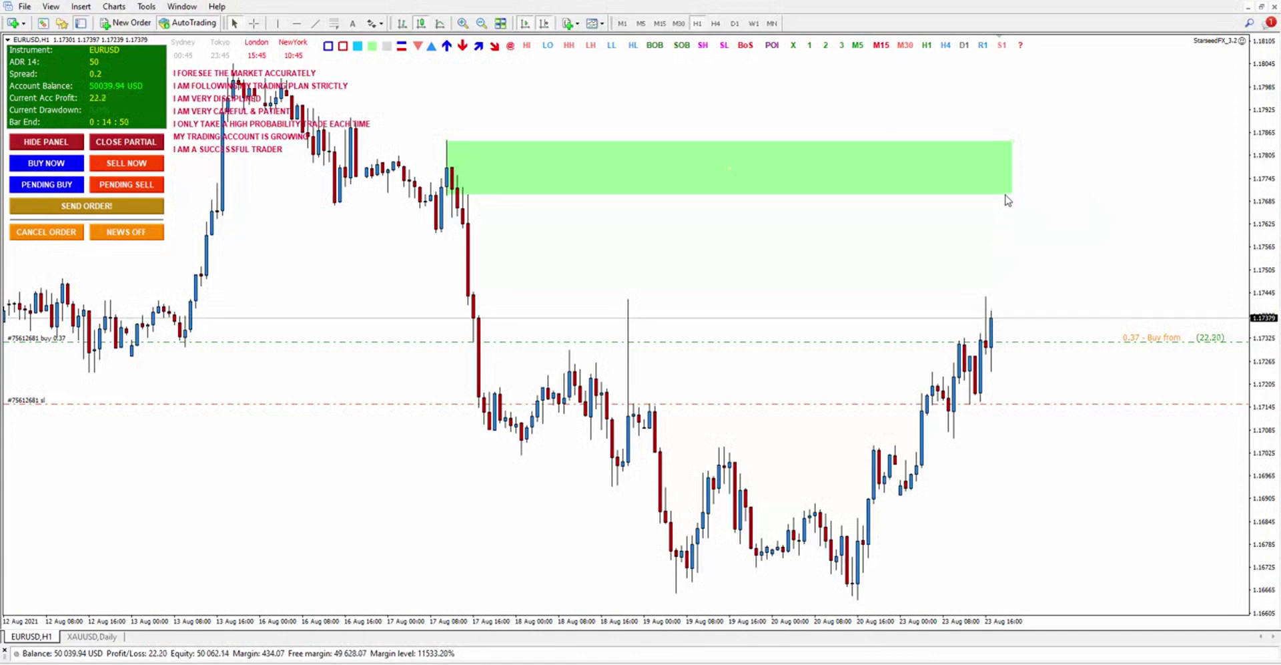
{"action": "left_click_drag", "start_coordinate": [1013, 200], "coordinate": [1017, 198]}
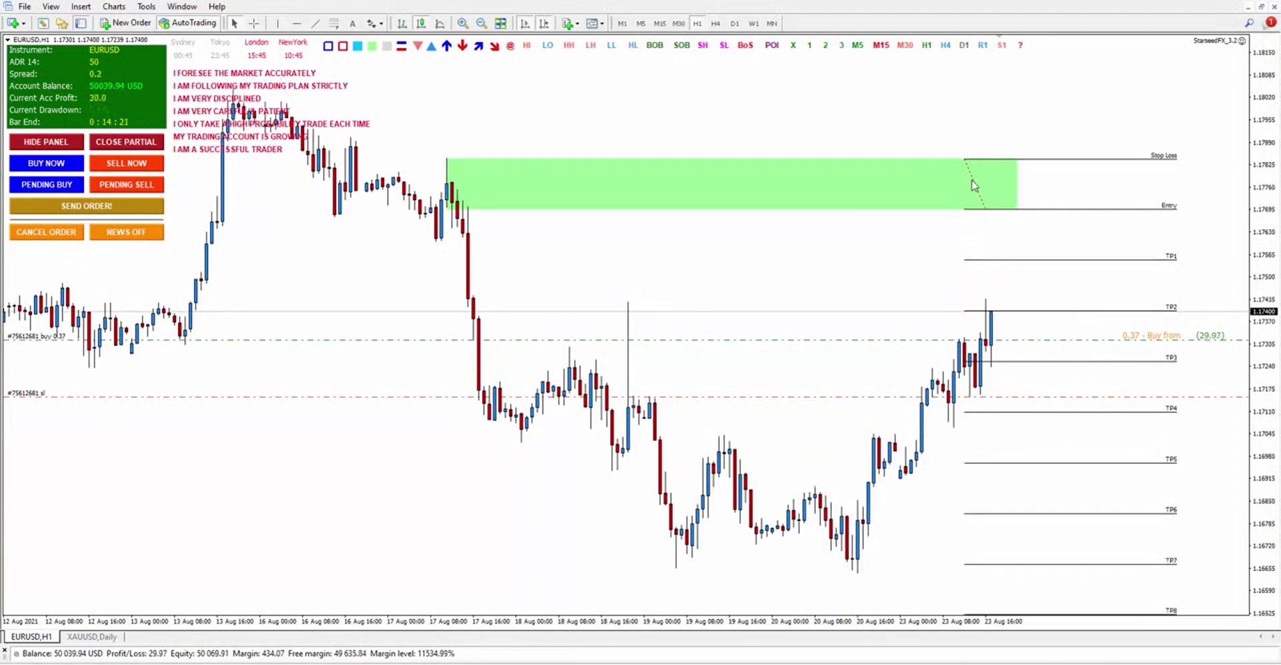
Reopen the expert's inputs, review the Auto-Order on OB, Re-try and Initial Order Ticket settings and cancel the dialog
{"action": "right_click", "coordinate": [710, 267]}
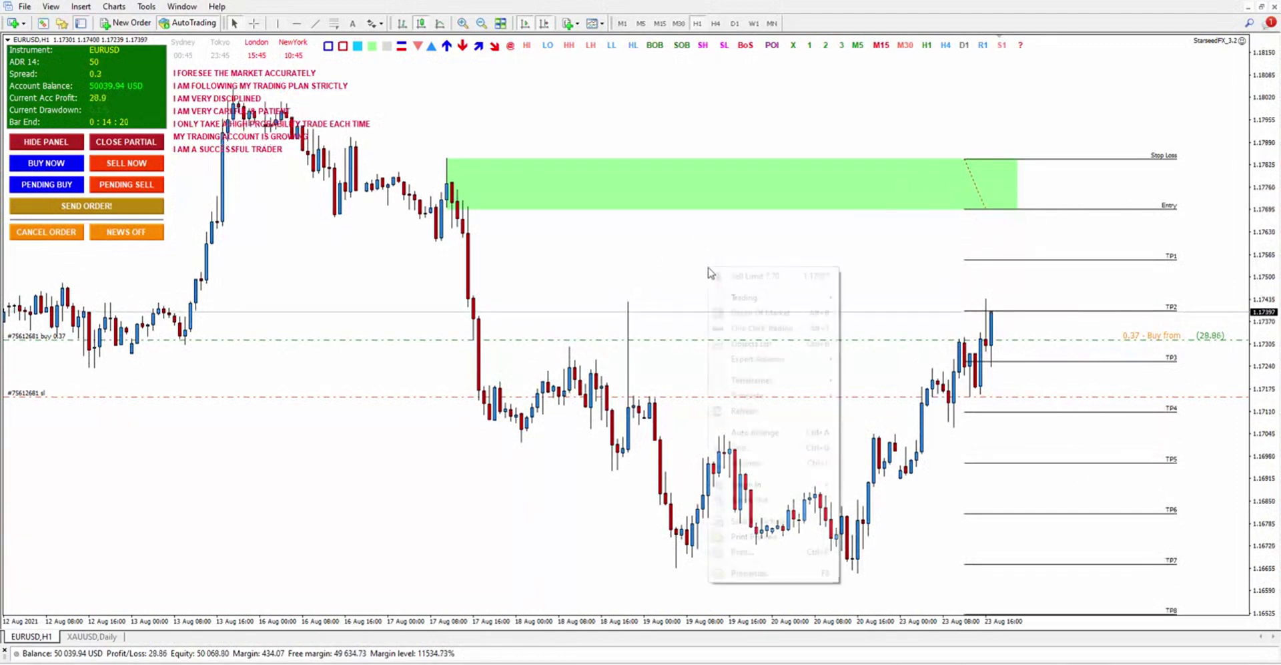
{"action": "mouse_move", "coordinate": [761, 358]}
{"action": "left_click", "coordinate": [864, 357]}
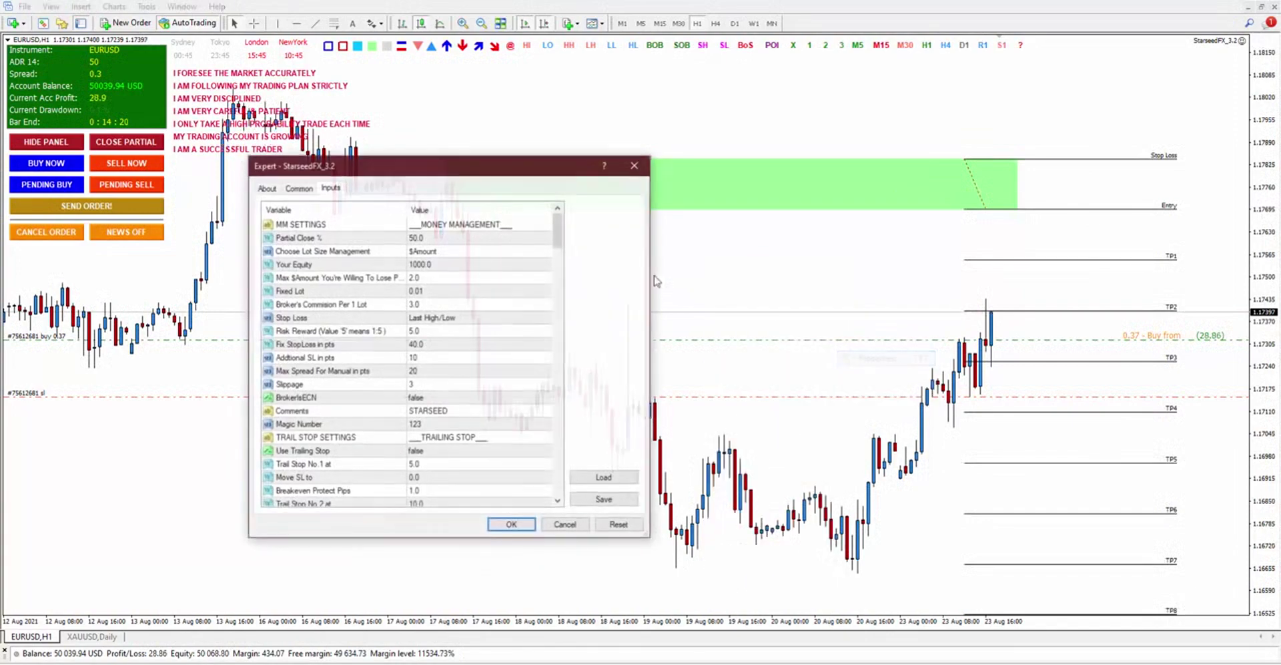
{"action": "left_click_drag", "start_coordinate": [560, 234], "coordinate": [571, 463]}
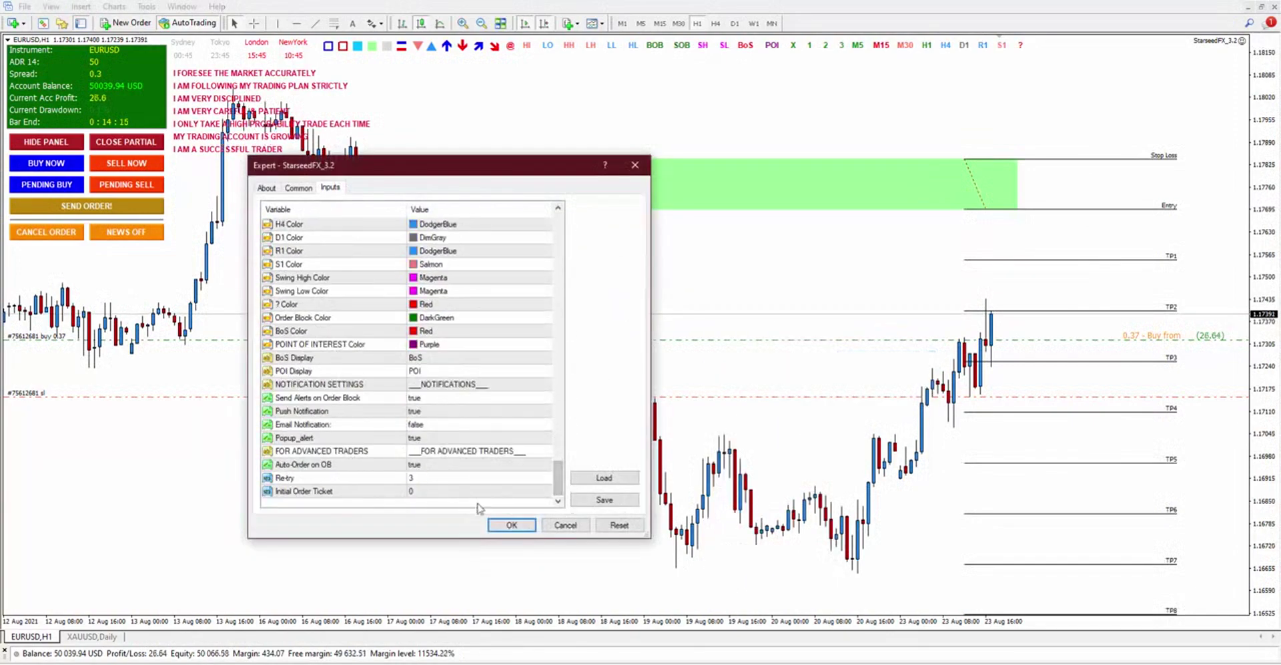
{"action": "left_click", "coordinate": [553, 526]}
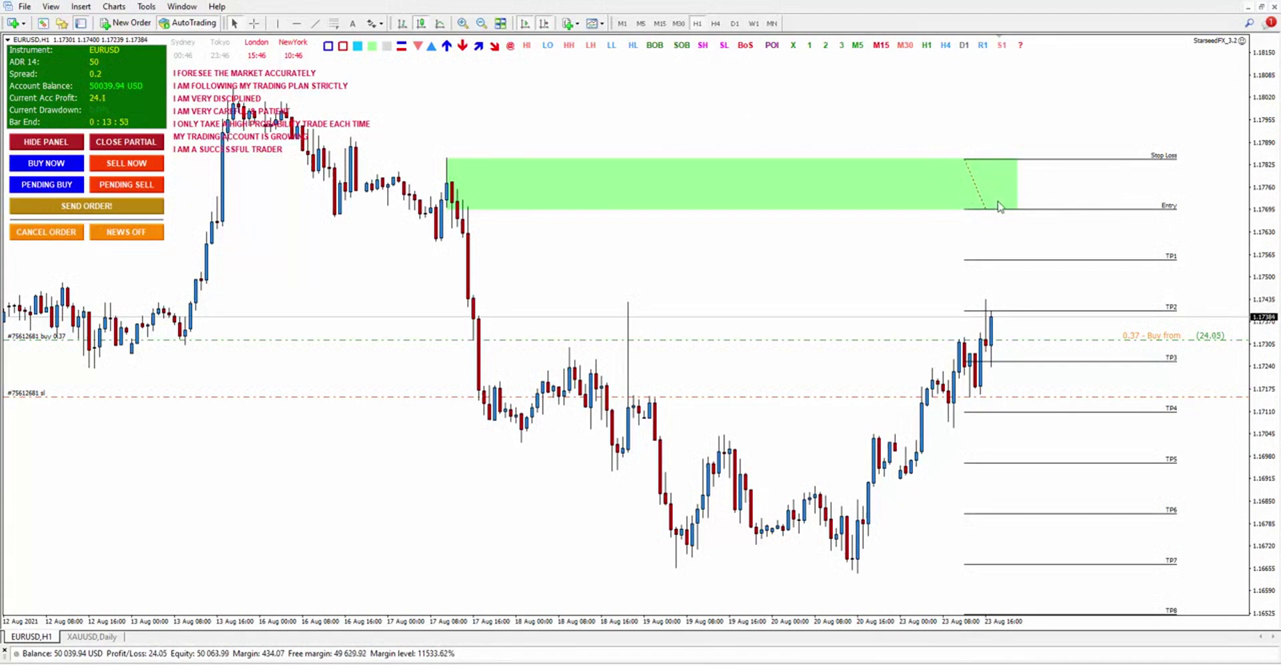
Sketch a price path with two red trendlines, rising through the order block to about 1.1795 and falling to about 1.1759
{"action": "left_click_drag", "start_coordinate": [1035, 237], "coordinate": [996, 121]}
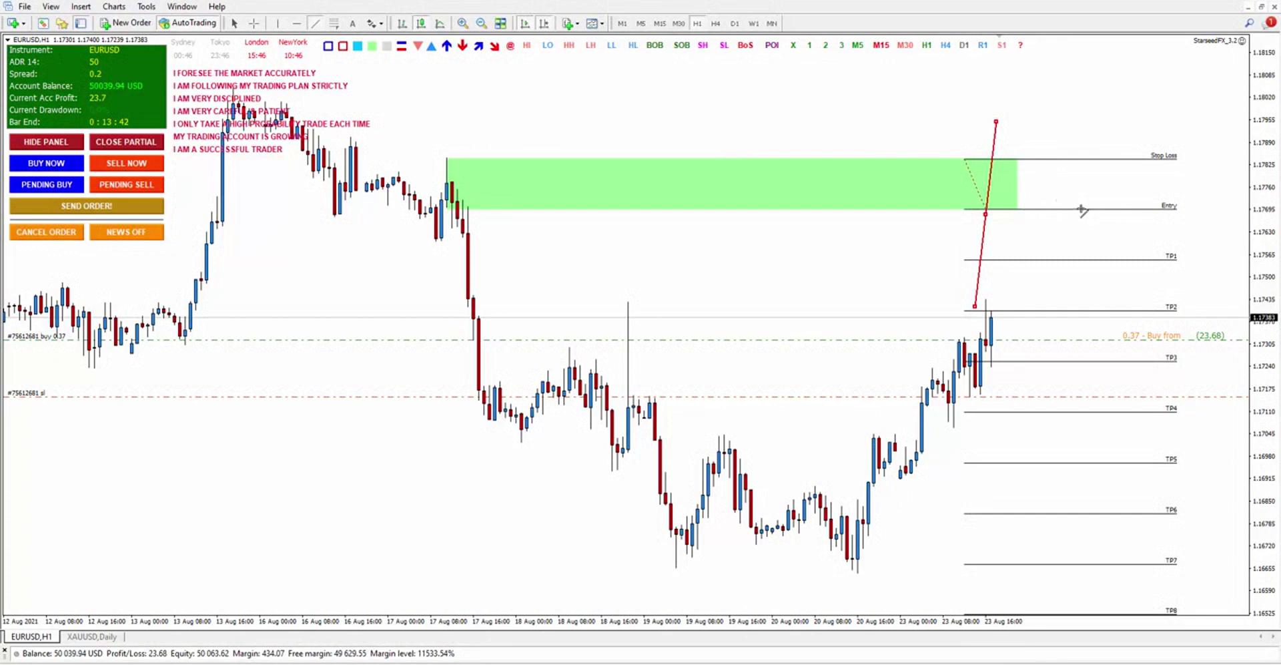
{"action": "mouse_move", "coordinate": [996, 123]}
{"action": "left_mouse_down"}
{"action": "mouse_move", "coordinate": [1024, 260]}
{"action": "mouse_move", "coordinate": [1022, 247]}
{"action": "left_mouse_up"}
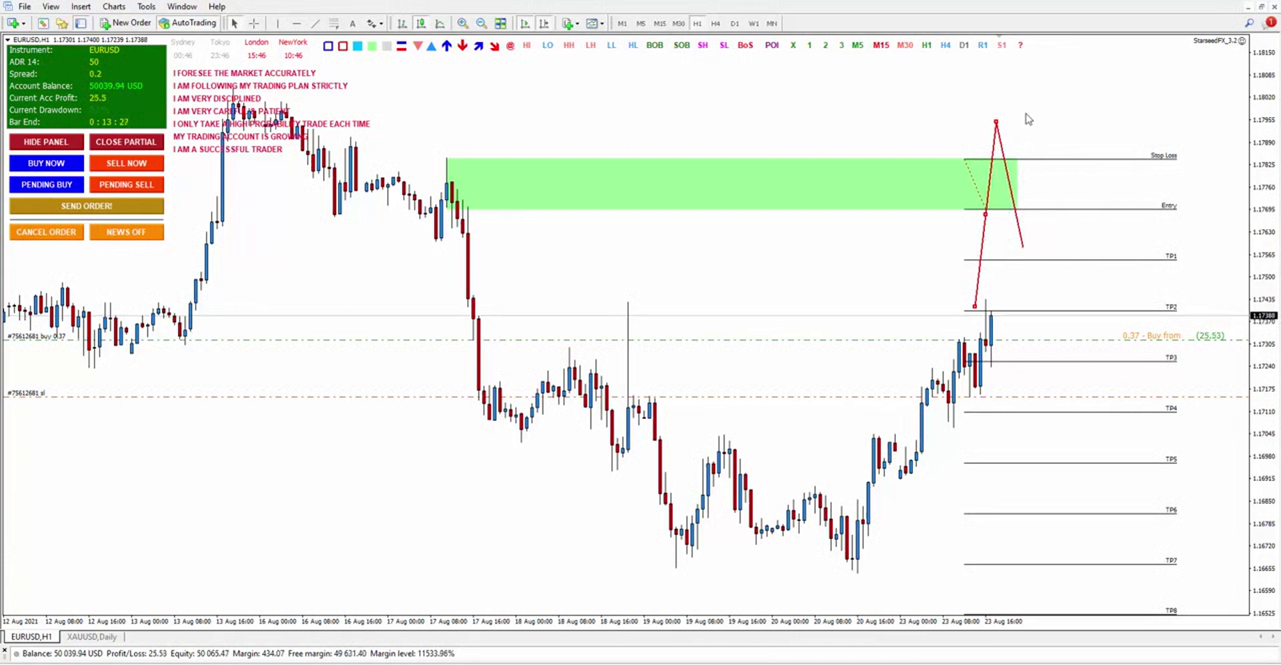
Delete both red trendlines and the Stop Loss/Entry/TP Fibonacci levels from the order block
{"action": "left_click_drag", "start_coordinate": [986, 213], "coordinate": [830, 226]}
{"action": "right_click", "coordinate": [831, 227]}
{"action": "left_click", "coordinate": [866, 273]}
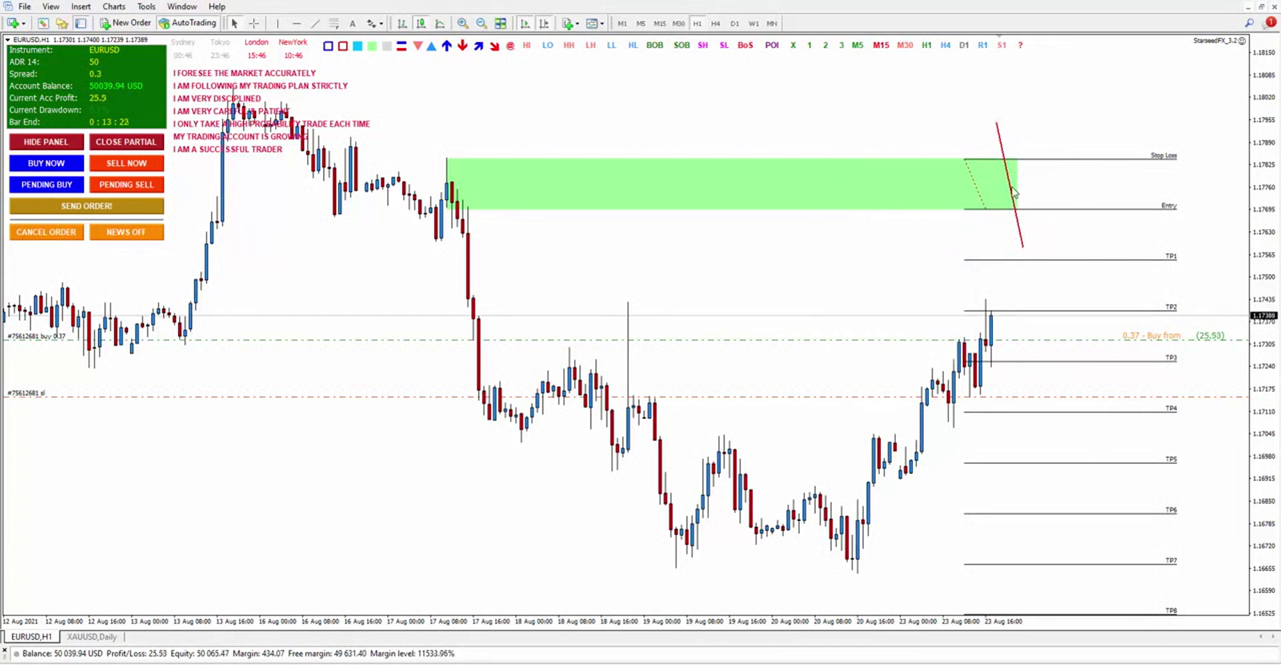
{"action": "left_click_drag", "start_coordinate": [1010, 190], "coordinate": [740, 131]}
{"action": "right_click", "coordinate": [740, 132]}
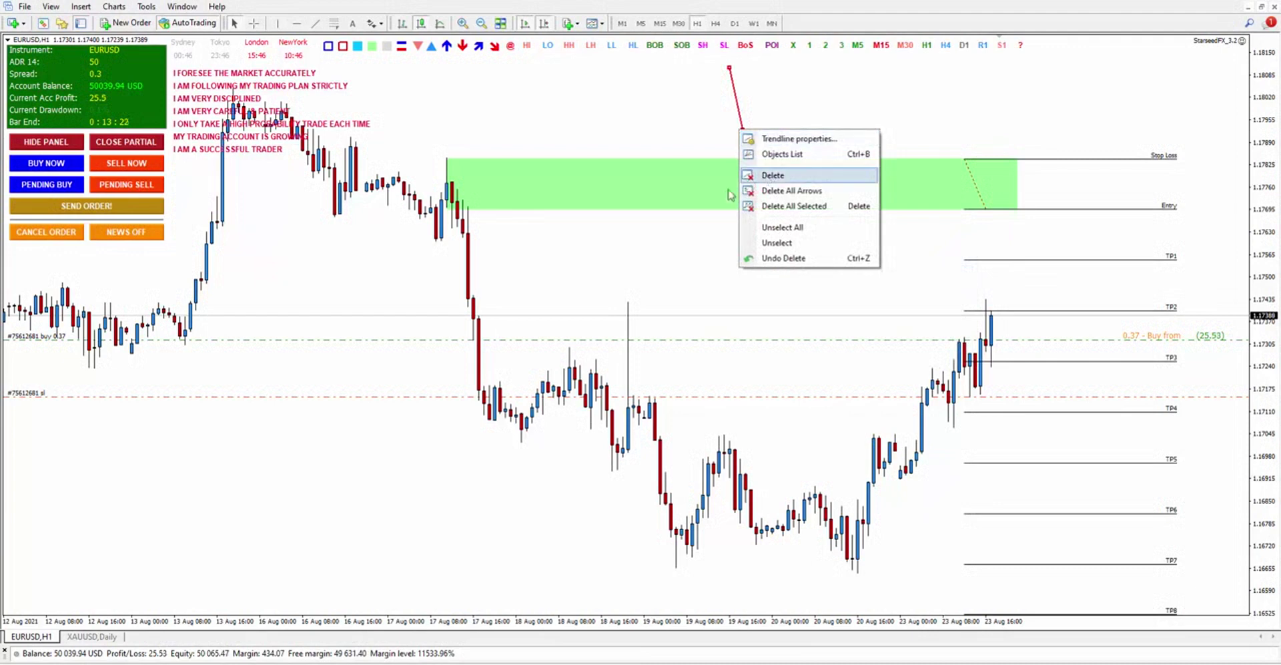
{"action": "left_click", "coordinate": [768, 174]}
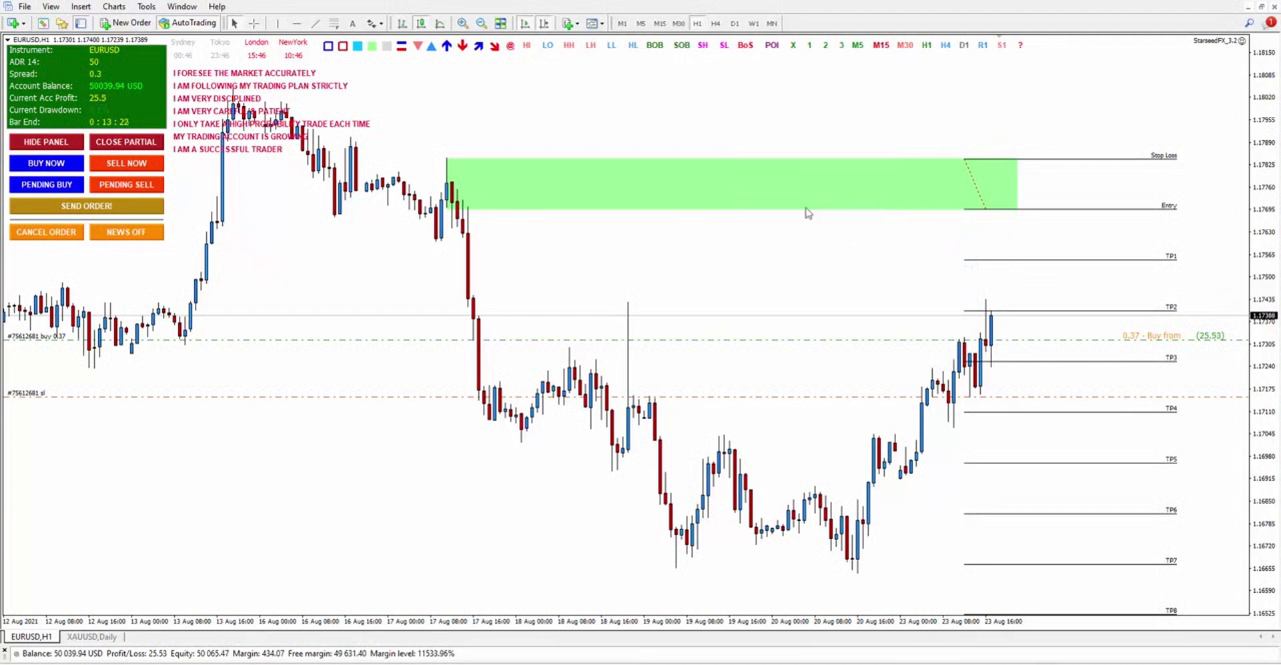
{"action": "right_click", "coordinate": [981, 192]}
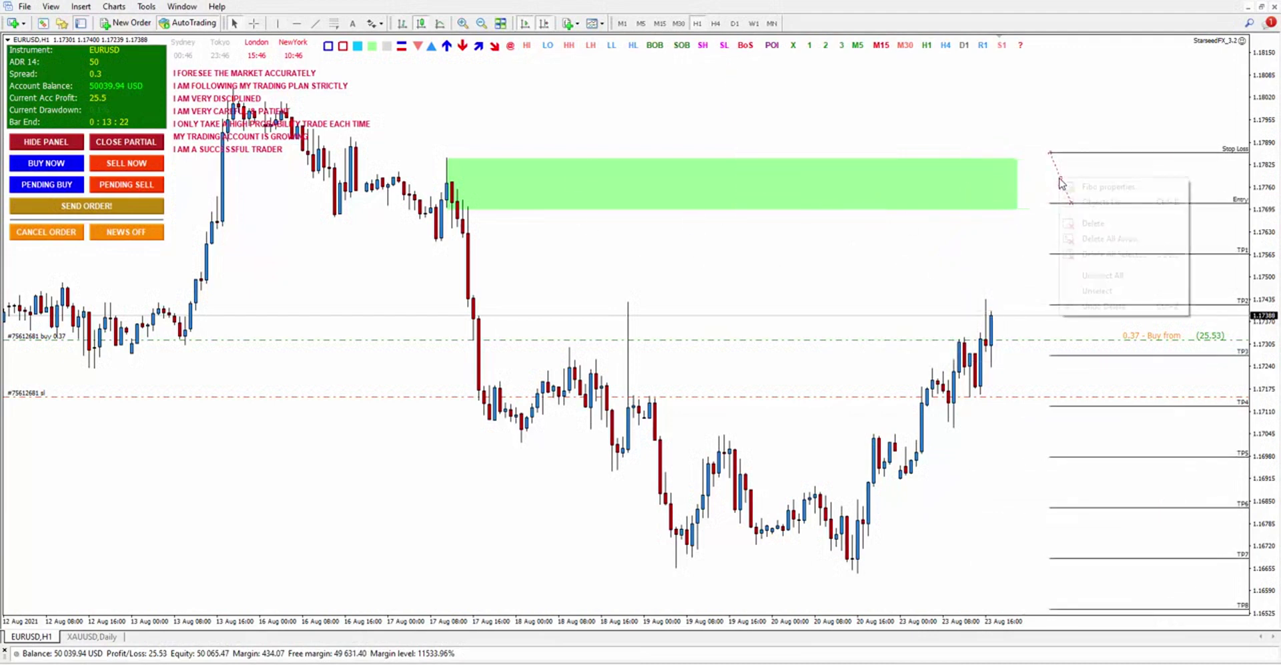
{"action": "left_click", "coordinate": [1087, 225]}
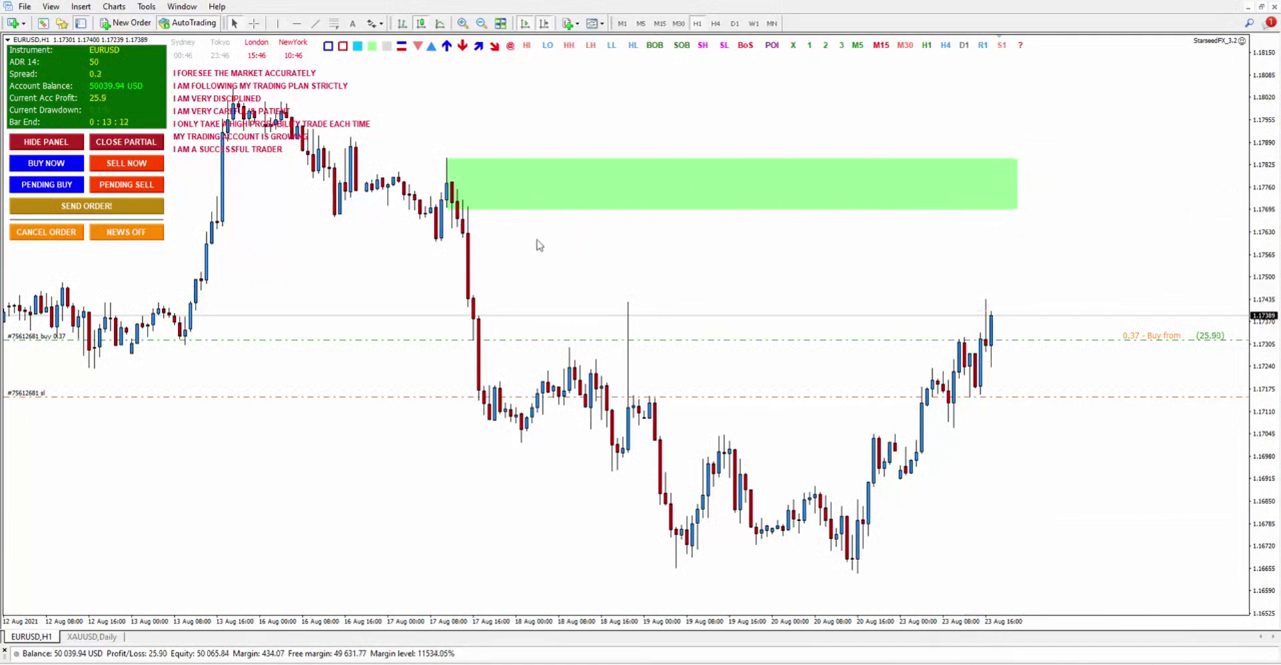
Reopen the expert's inputs, review the Auto-Order on OB and Re-try settings, and close the dialog without changing them
{"action": "right_click", "coordinate": [675, 245]}
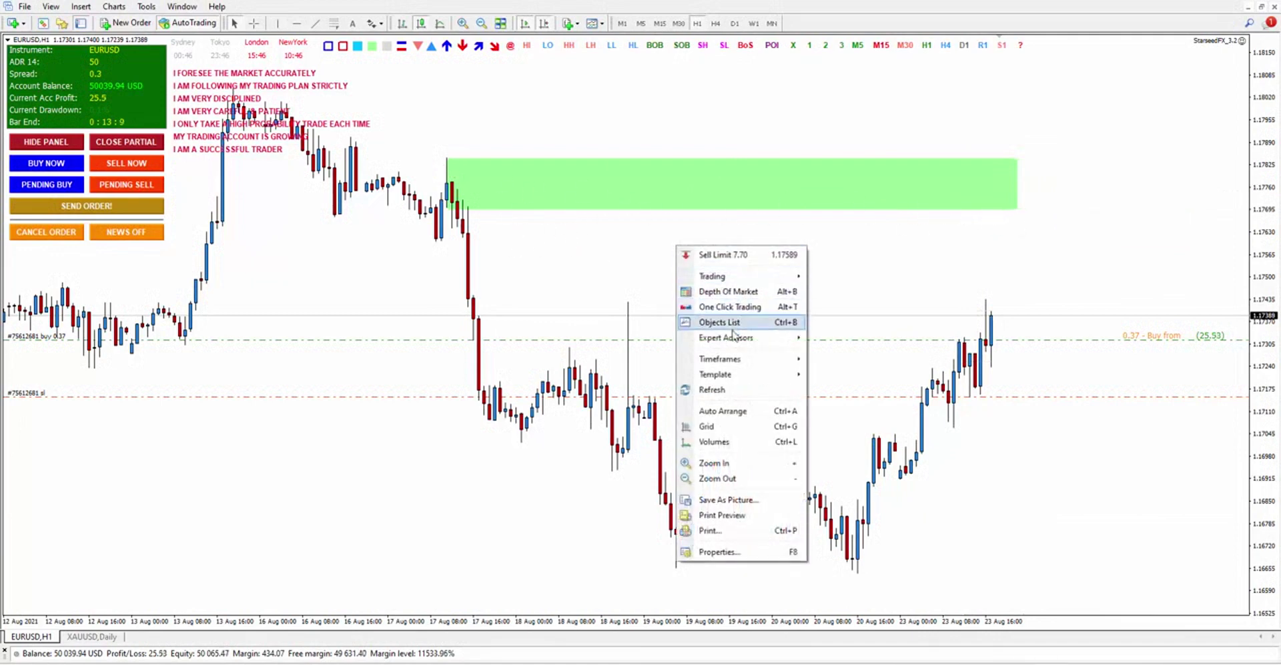
{"action": "mouse_move", "coordinate": [733, 337]}
{"action": "left_click", "coordinate": [841, 335]}
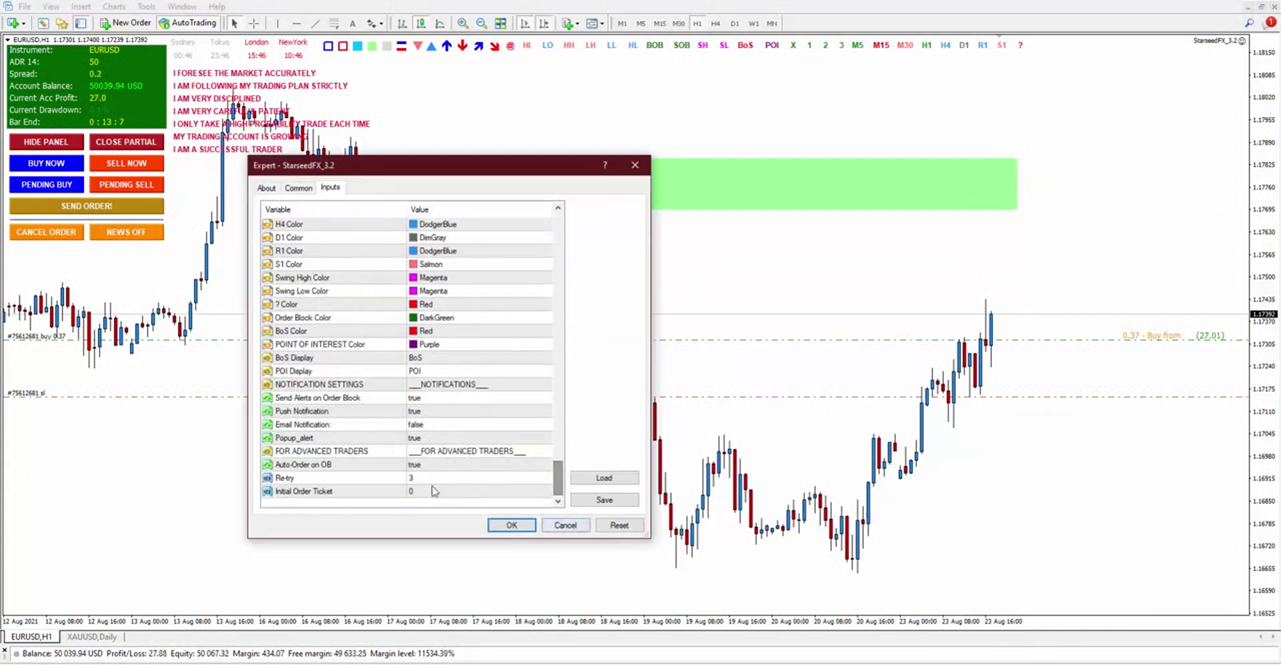
{"action": "left_click", "coordinate": [432, 467]}
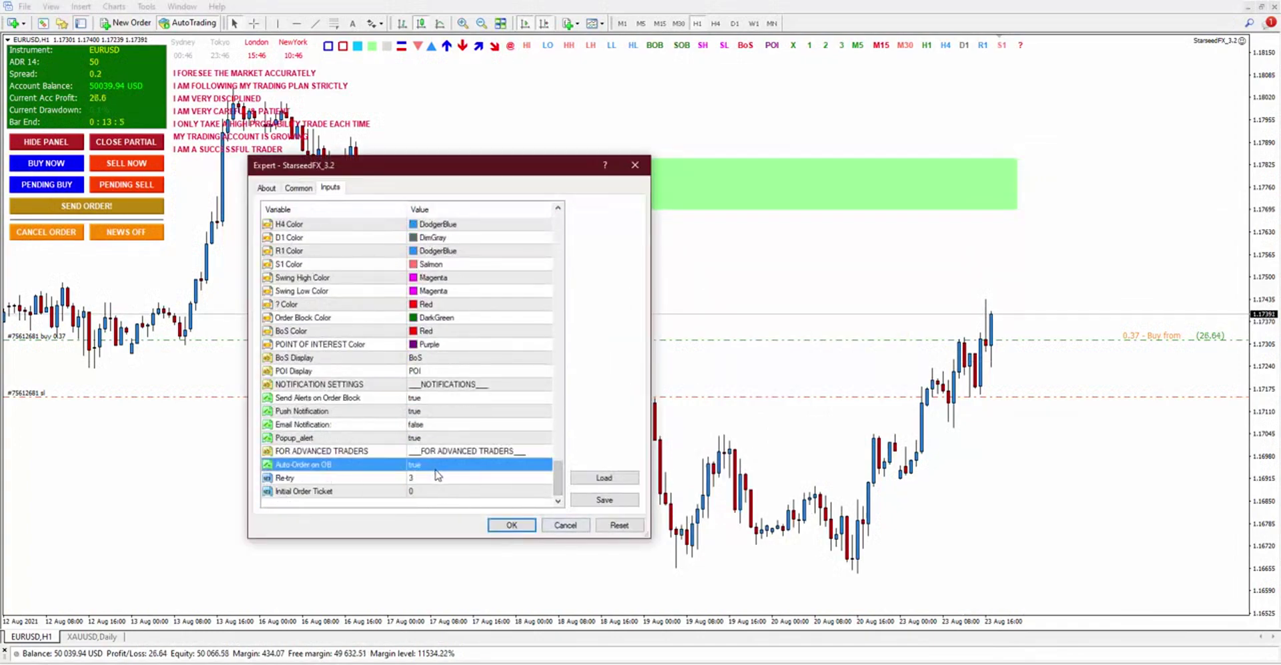
{"action": "left_click", "coordinate": [421, 479]}
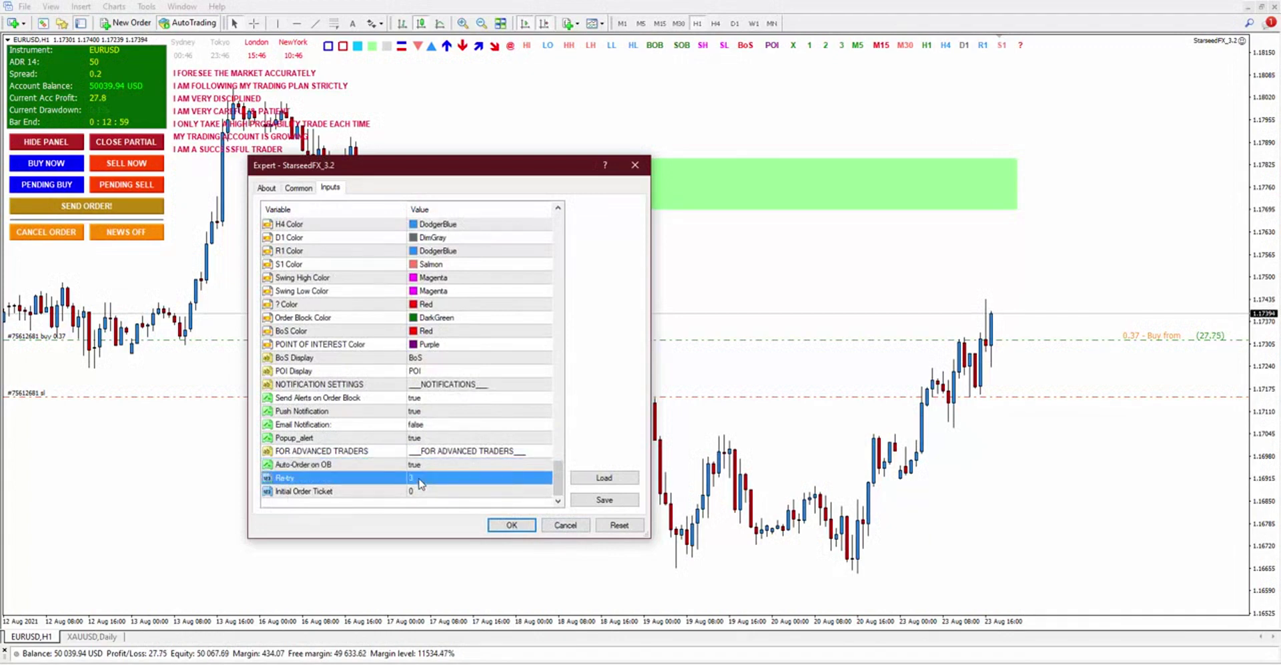
{"action": "key", "text": "Return"}
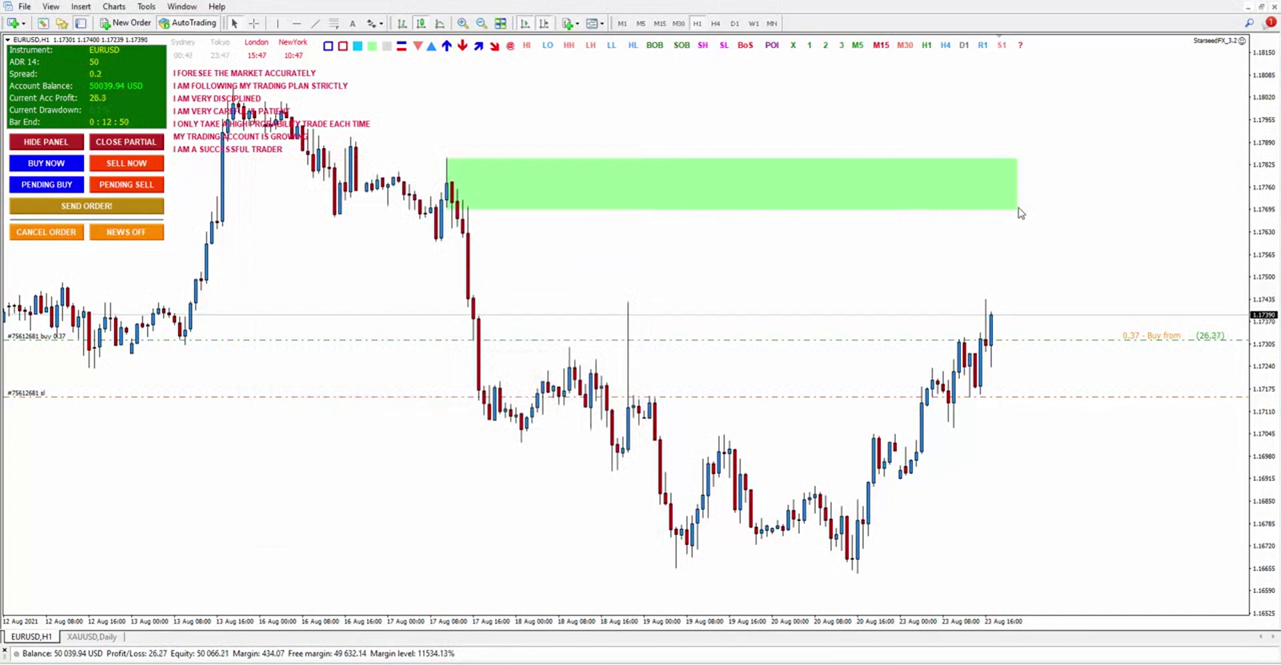
{"action": "left_click", "coordinate": [115, 187]}
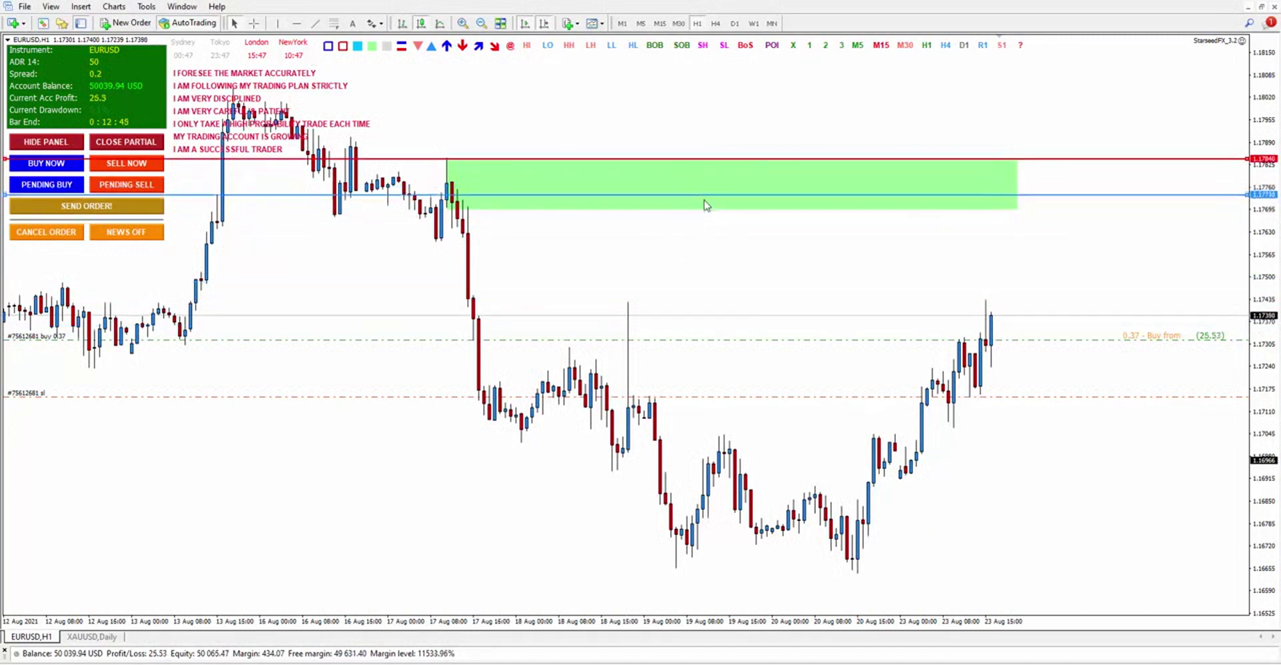
{"action": "left_click", "coordinate": [674, 213]}
{"action": "left_click", "coordinate": [40, 234]}
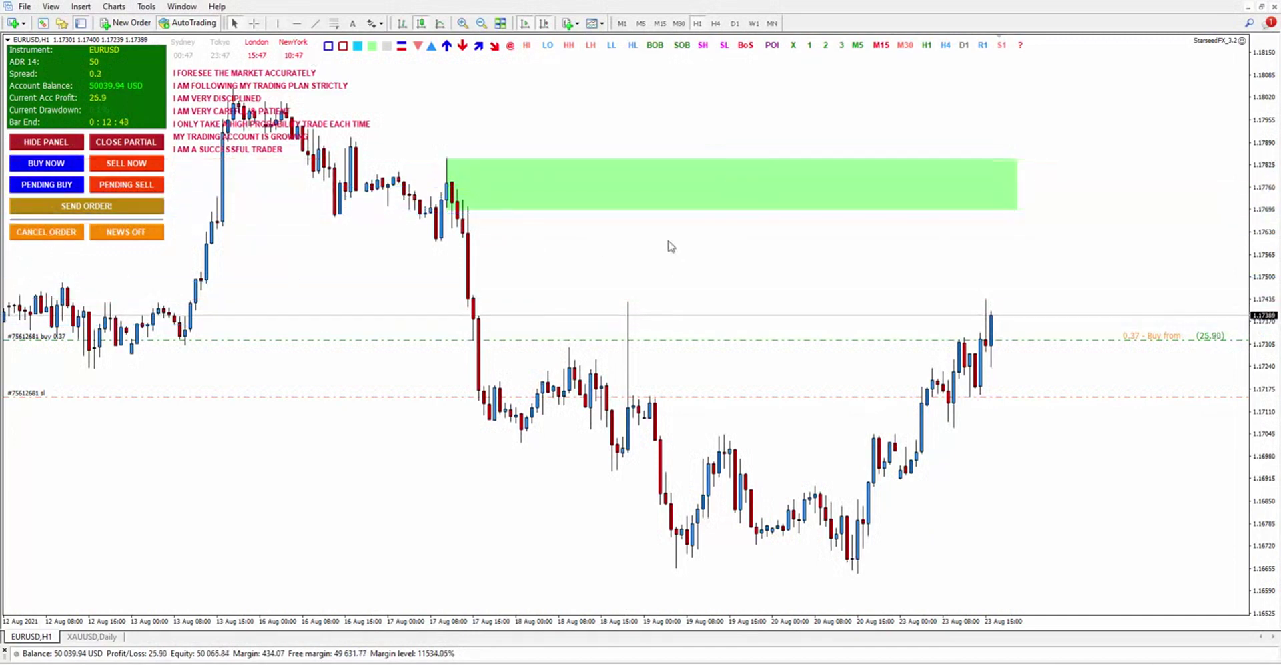
Reopen the expert's inputs, check Re-try, choose true for Auto-Order on OB in the advanced traders section and apply the settings
{"action": "right_click", "coordinate": [643, 238]}
{"action": "mouse_move", "coordinate": [704, 331]}
{"action": "left_click", "coordinate": [799, 330]}
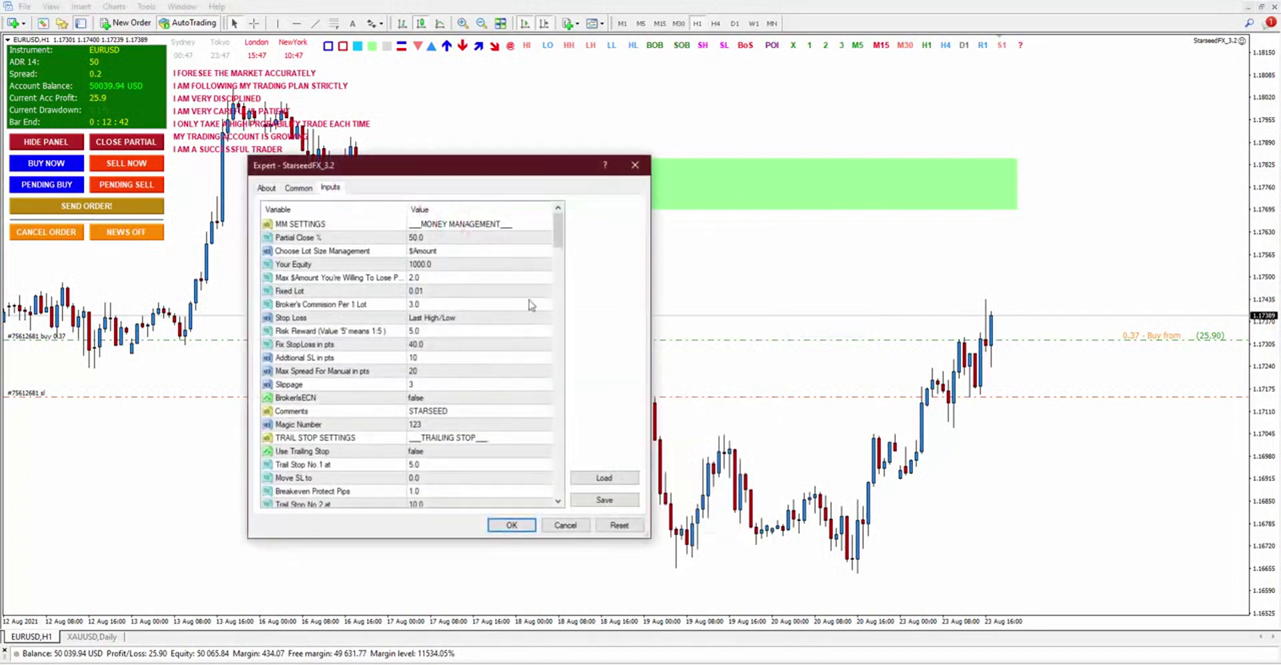
{"action": "left_click_drag", "start_coordinate": [559, 230], "coordinate": [570, 514]}
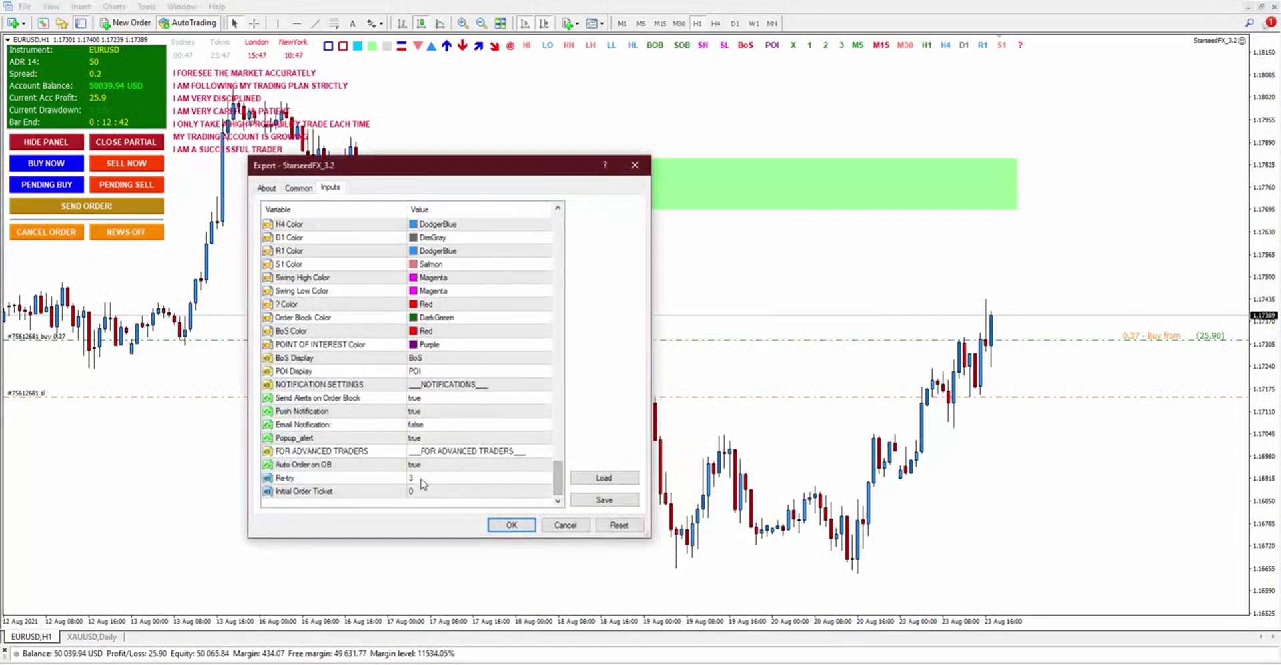
{"action": "left_click", "coordinate": [492, 479]}
{"action": "left_click", "coordinate": [465, 465]}
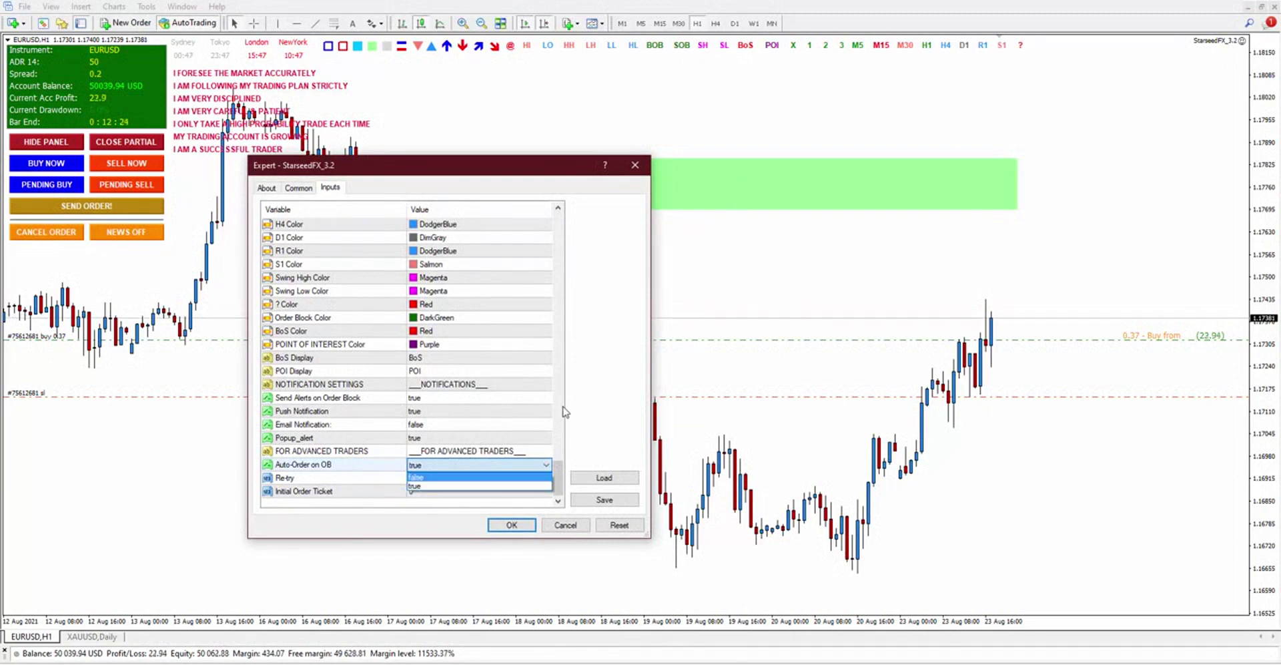
{"action": "left_click", "coordinate": [427, 485]}
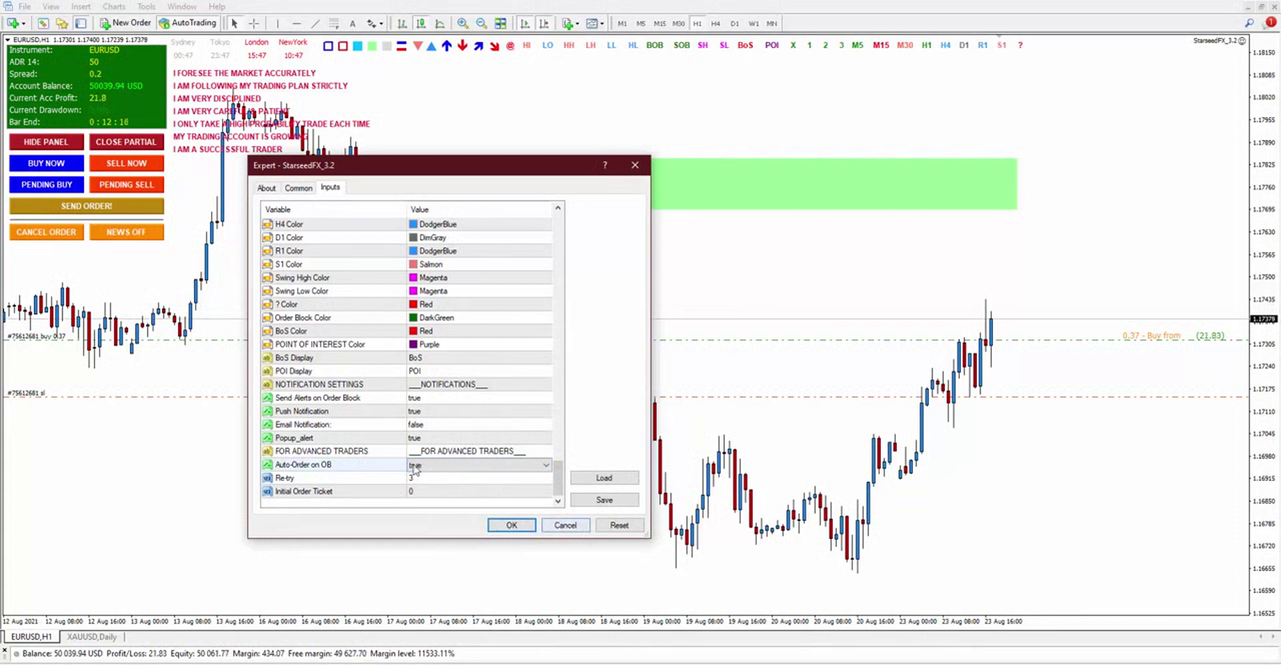
{"action": "left_click", "coordinate": [508, 525]}
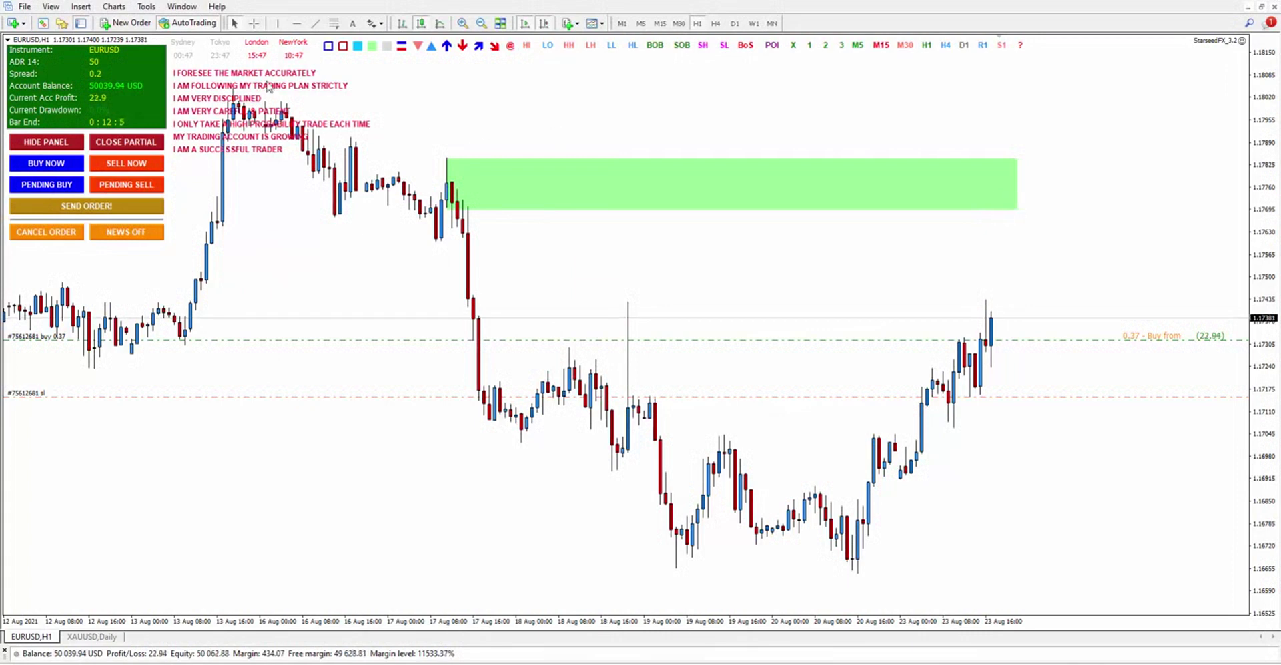
Place Fibonacci levels from the 17 Aug swing high, raise the order block's lower edge to the Entry level at about 1.1777 and delete the levels
{"action": "left_click", "coordinate": [334, 24]}
{"action": "mouse_move", "coordinate": [446, 158]}
{"action": "left_mouse_down"}
{"action": "mouse_move", "coordinate": [472, 194]}
{"action": "mouse_move", "coordinate": [471, 183]}
{"action": "left_mouse_up"}
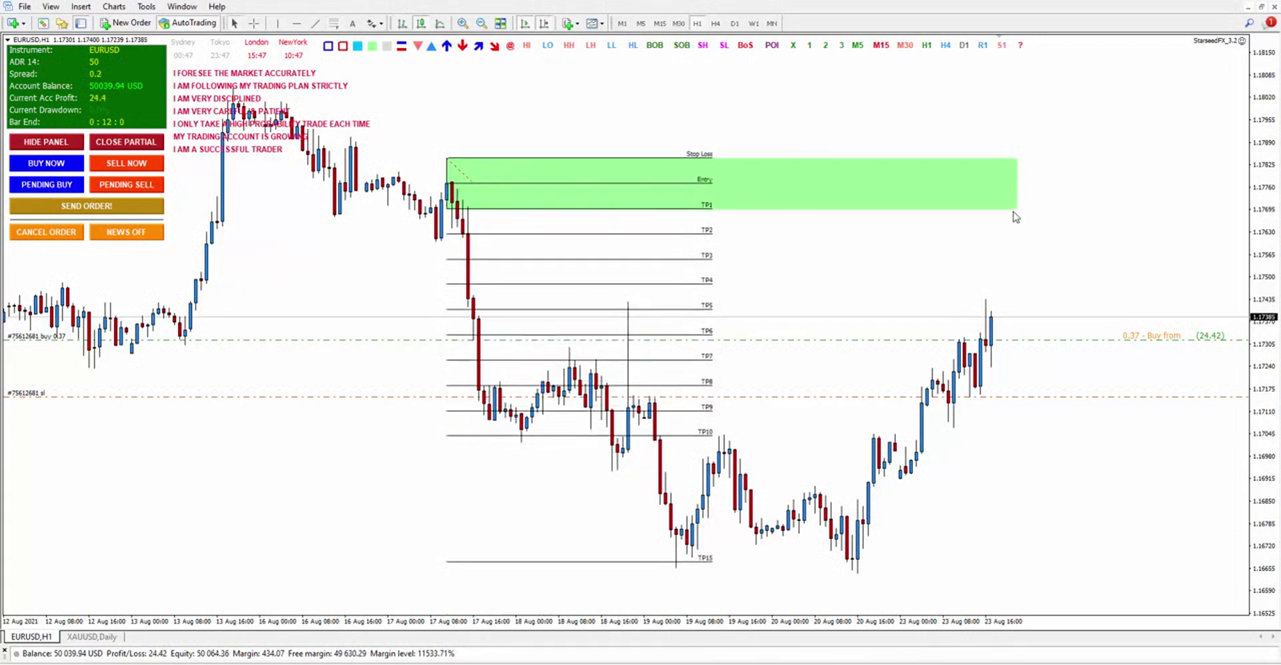
{"action": "left_click_drag", "start_coordinate": [1017, 212], "coordinate": [1021, 184]}
{"action": "right_click", "coordinate": [366, 249]}
{"action": "left_click", "coordinate": [380, 289]}
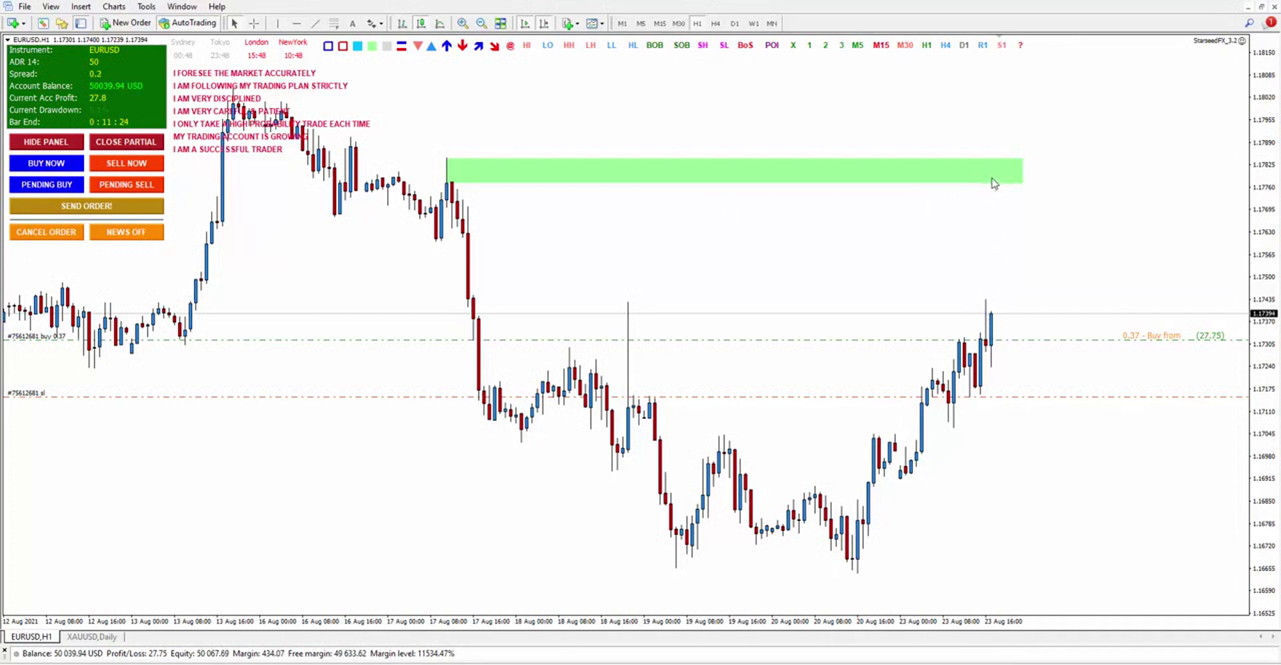
Move the order block down to about 1.1680, return it to the 17 Aug swing high and stretch its lower edge to about 1.1769
{"action": "left_click_drag", "start_coordinate": [726, 176], "coordinate": [801, 522]}
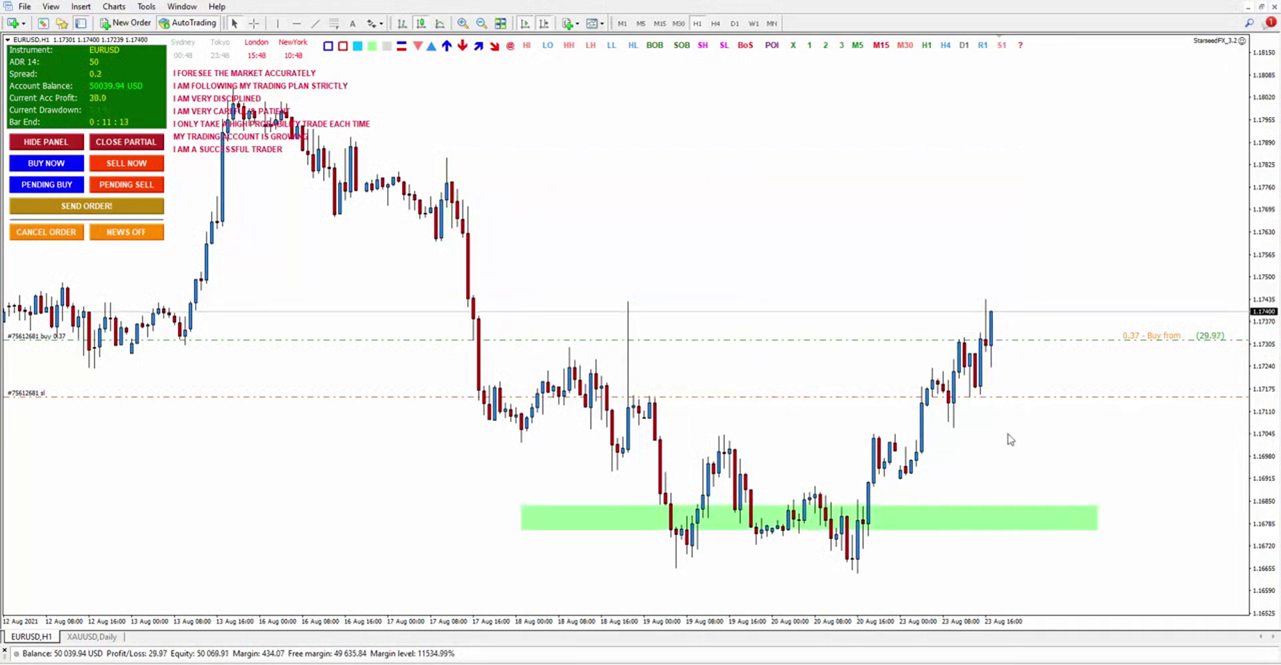
{"action": "left_click_drag", "start_coordinate": [814, 519], "coordinate": [733, 173]}
{"action": "left_click_drag", "start_coordinate": [1021, 184], "coordinate": [1074, 217]}
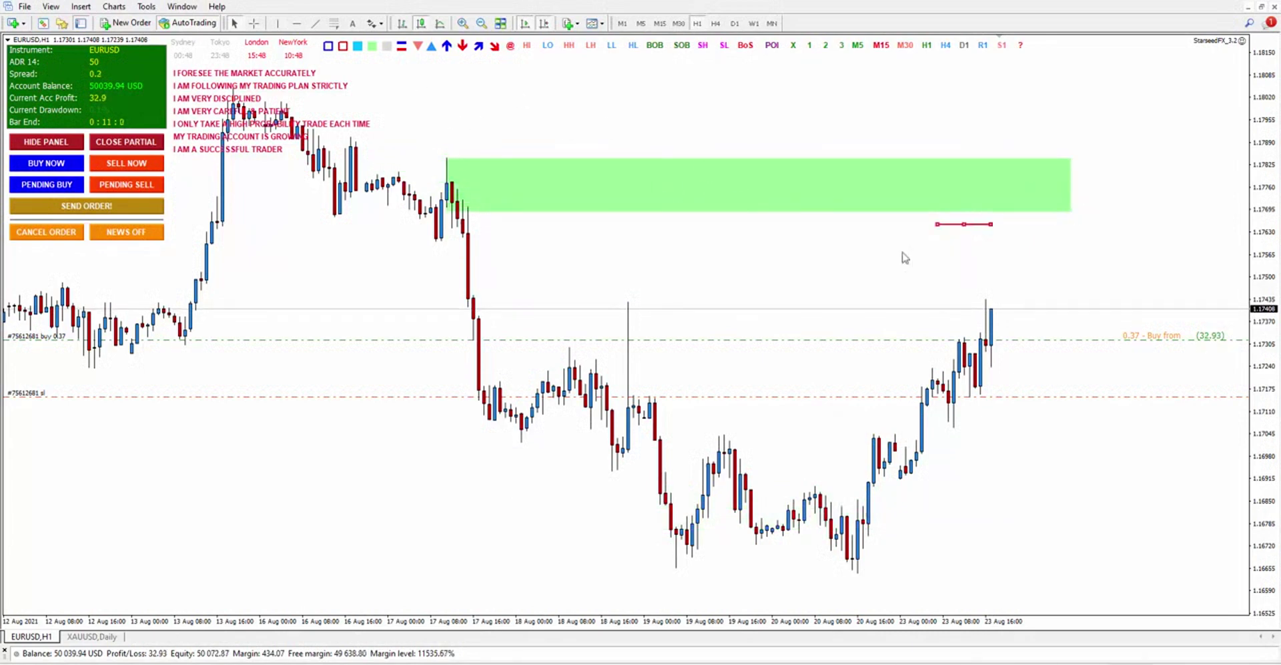
Shape the red trendline to run from the current candle up through the order block to about 1.1800
{"action": "left_click_drag", "start_coordinate": [964, 224], "coordinate": [1020, 123]}
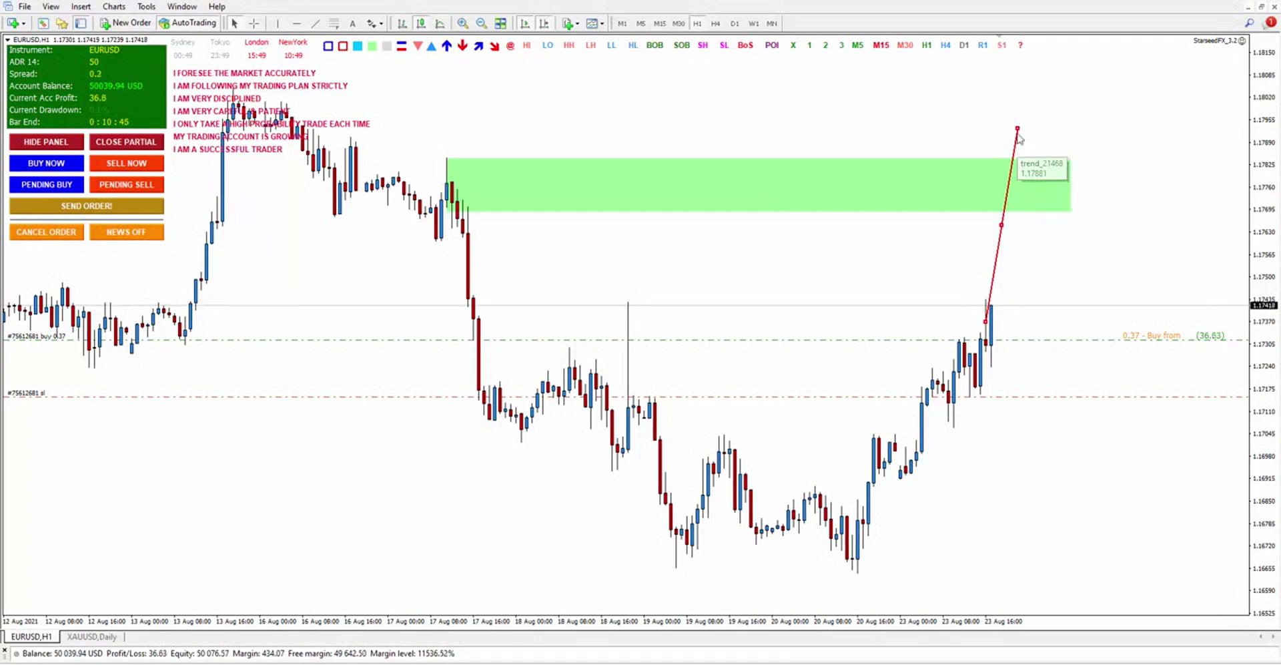
{"action": "left_click_drag", "start_coordinate": [1018, 132], "coordinate": [1019, 111]}
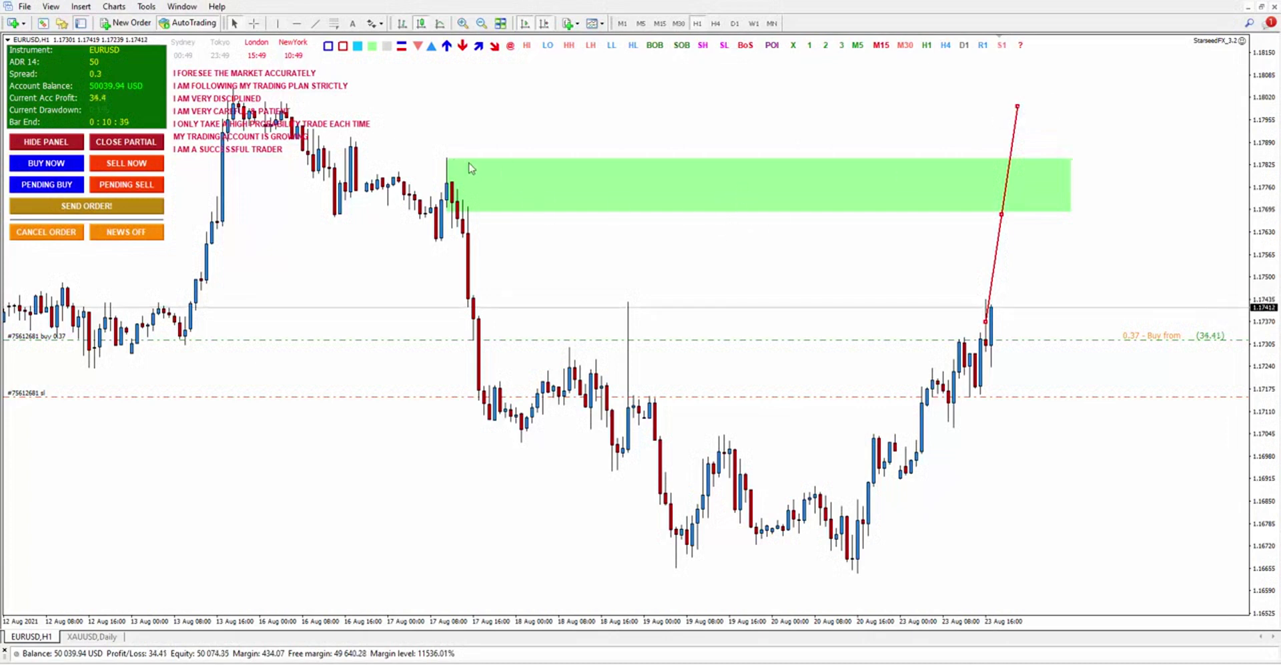
Realign the order block's top with the 17 Aug high, set its lower edge at about 1.1770 and extend it slightly further past the current candle
{"action": "mouse_move", "coordinate": [758, 191]}
{"action": "left_mouse_down"}
{"action": "mouse_move", "coordinate": [749, 78]}
{"action": "mouse_move", "coordinate": [728, 209]}
{"action": "mouse_move", "coordinate": [757, 189]}
{"action": "left_mouse_up"}
{"action": "right_click", "coordinate": [757, 185]}
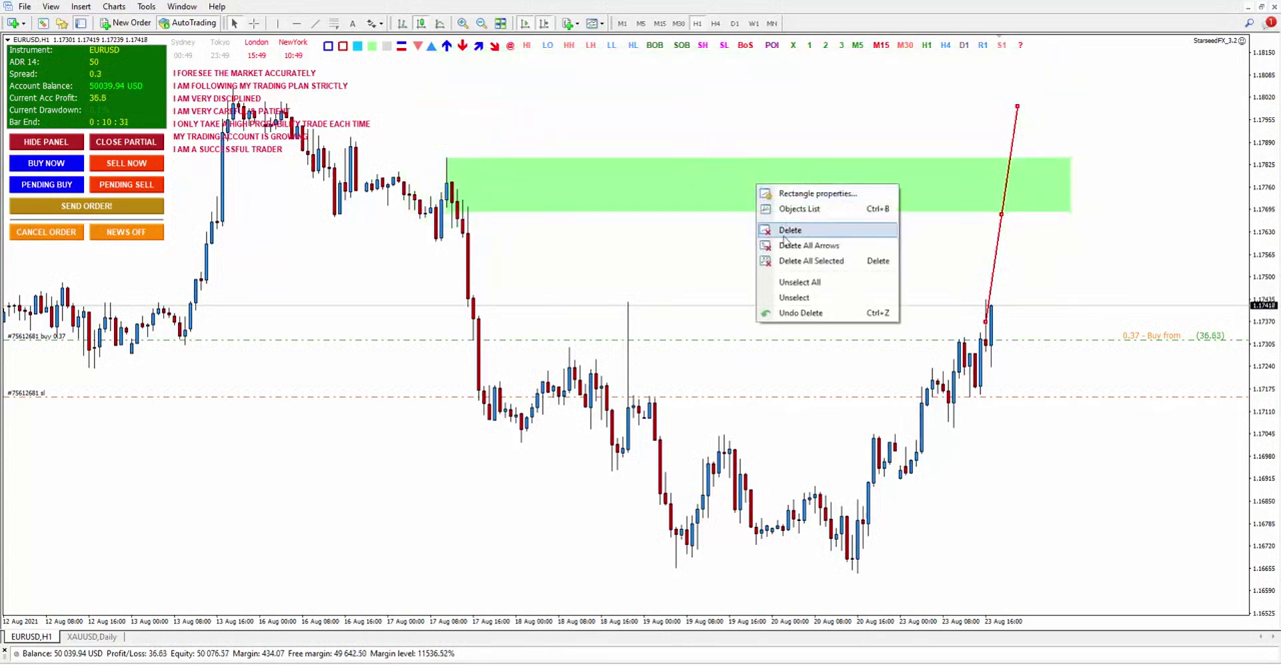
{"action": "left_click", "coordinate": [1041, 229]}
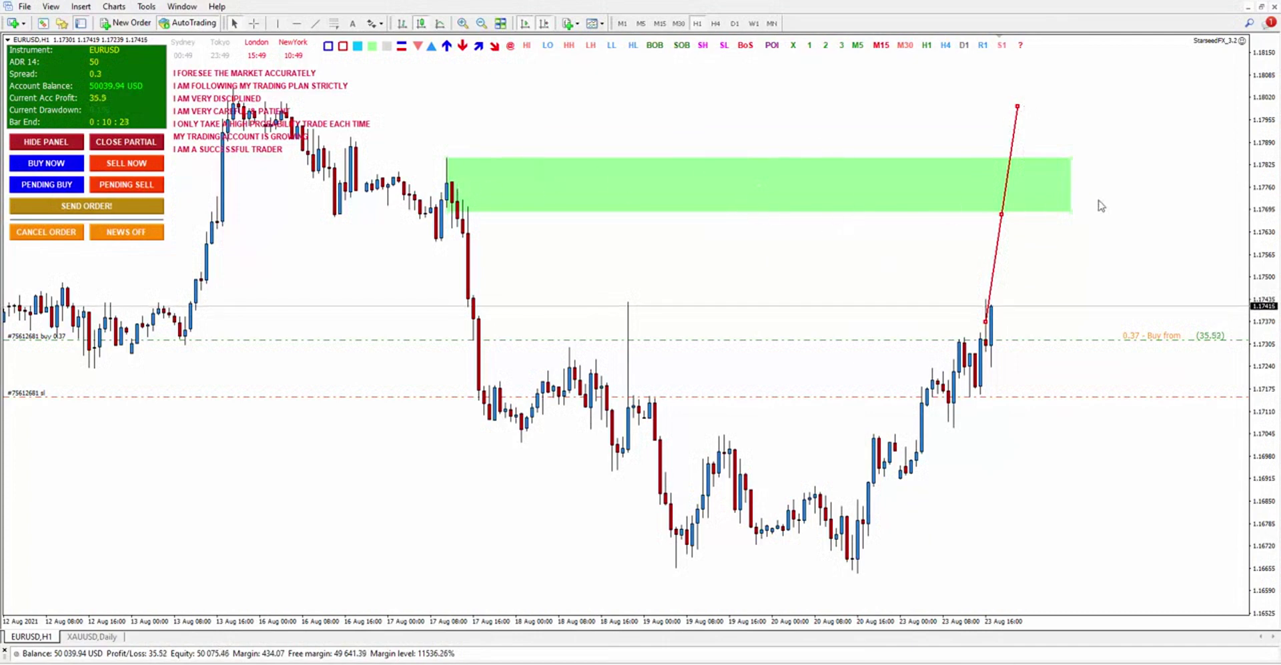
{"action": "left_click_drag", "start_coordinate": [763, 189], "coordinate": [758, 190]}
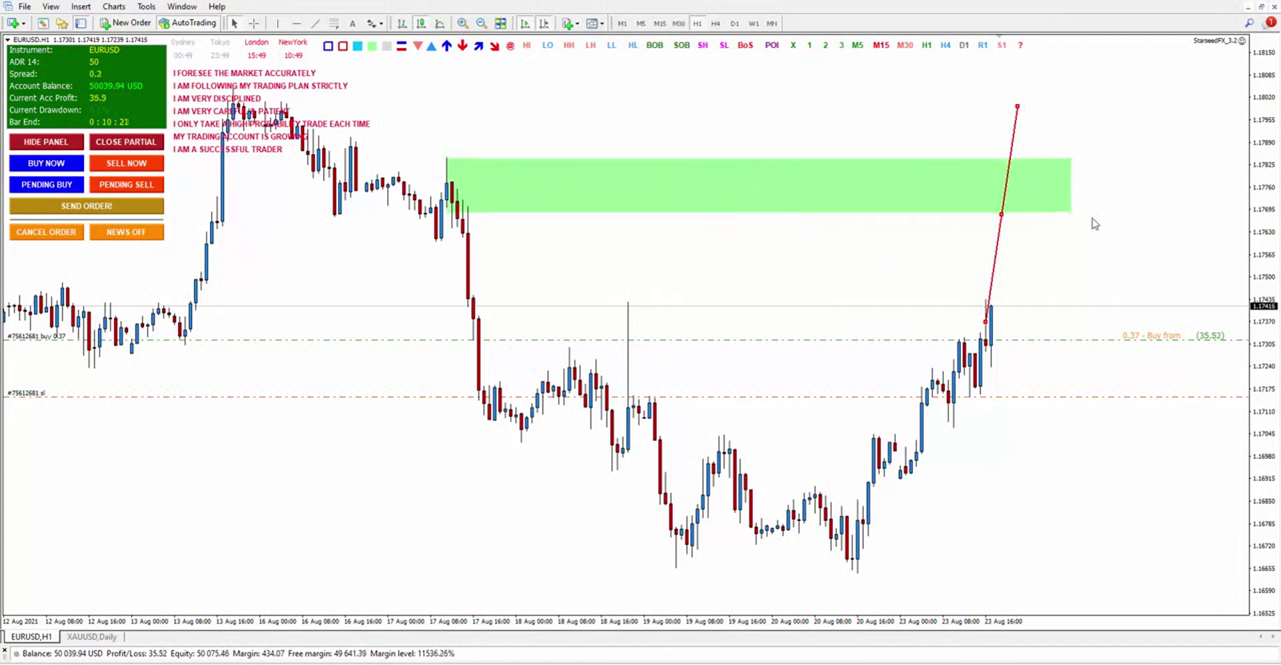
{"action": "left_click_drag", "start_coordinate": [1095, 224], "coordinate": [1091, 213]}
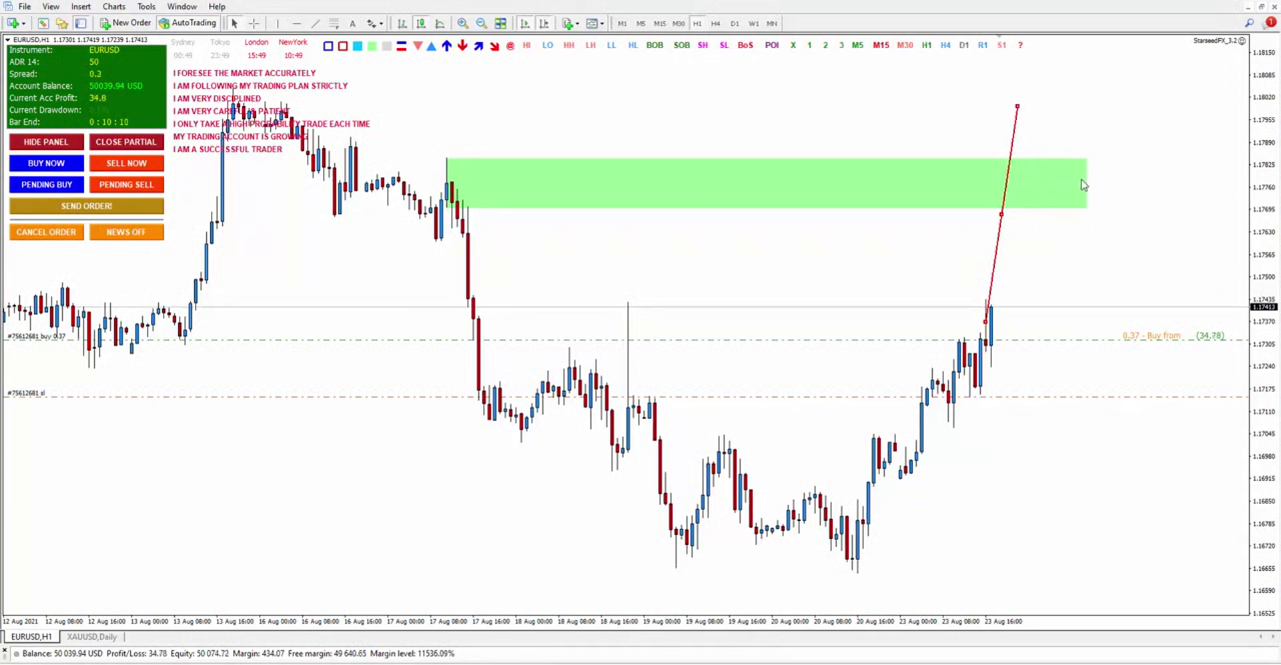
{"action": "right_click", "coordinate": [518, 133]}
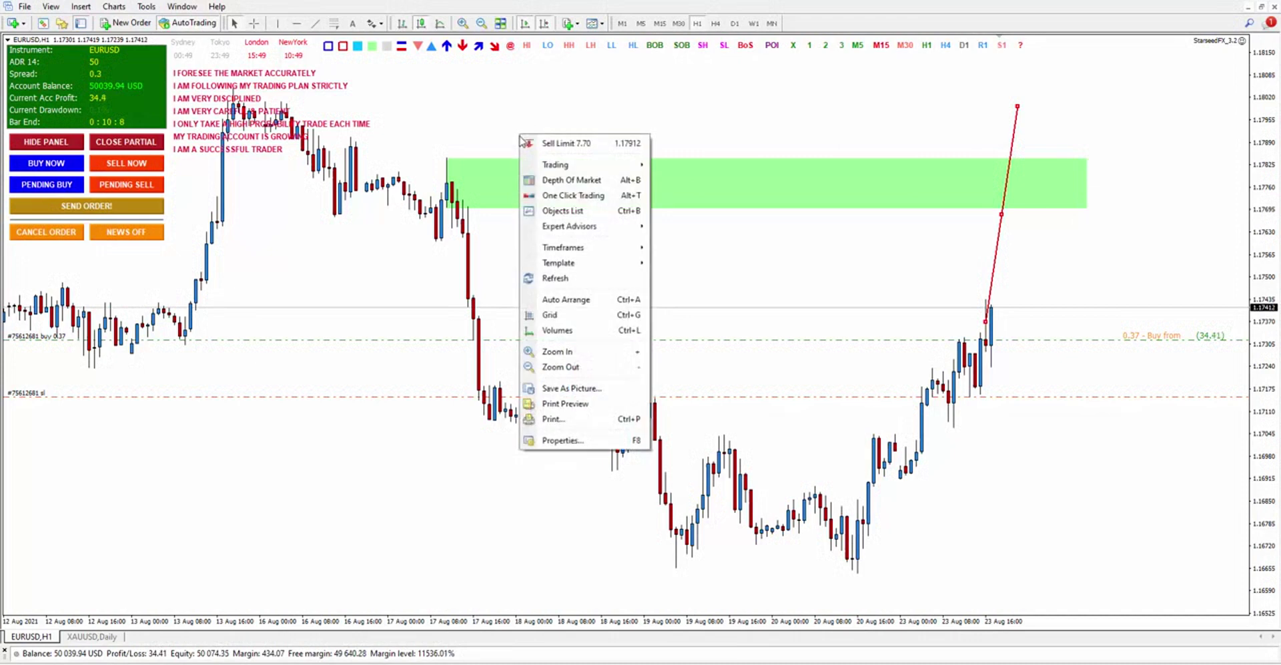
{"action": "left_click", "coordinate": [427, 246]}
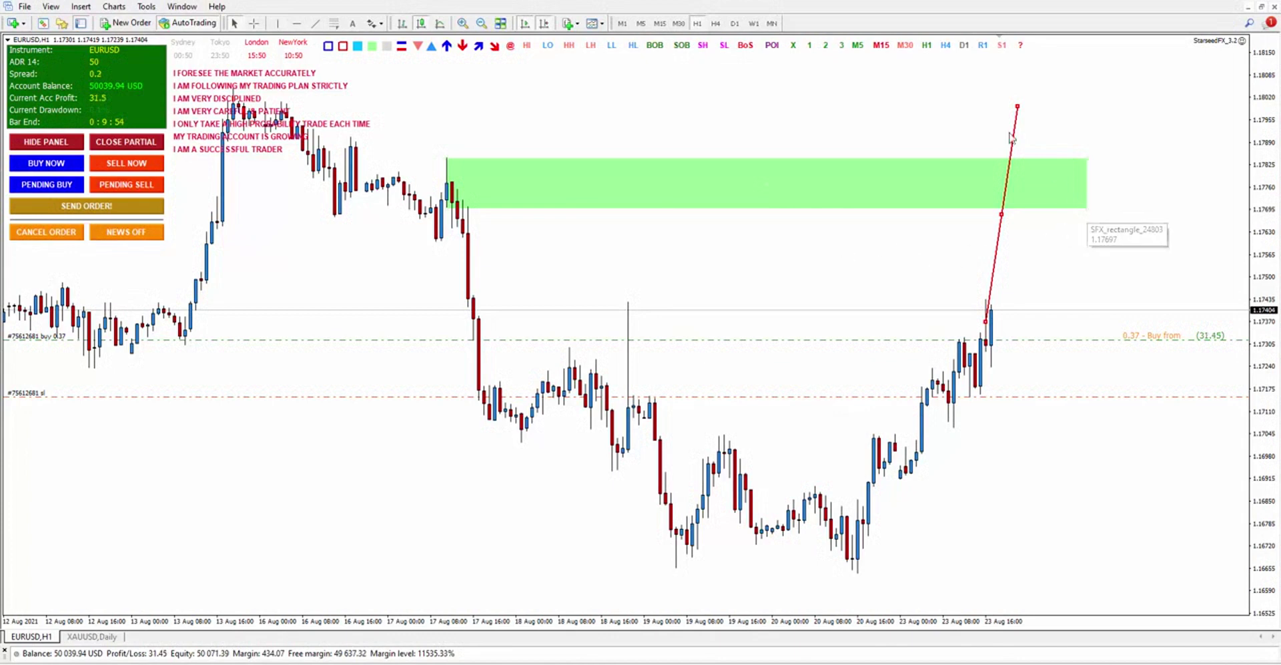
{"action": "scroll", "coordinate": [371, 247], "scroll_direction": "up", "scroll_amount": 1}
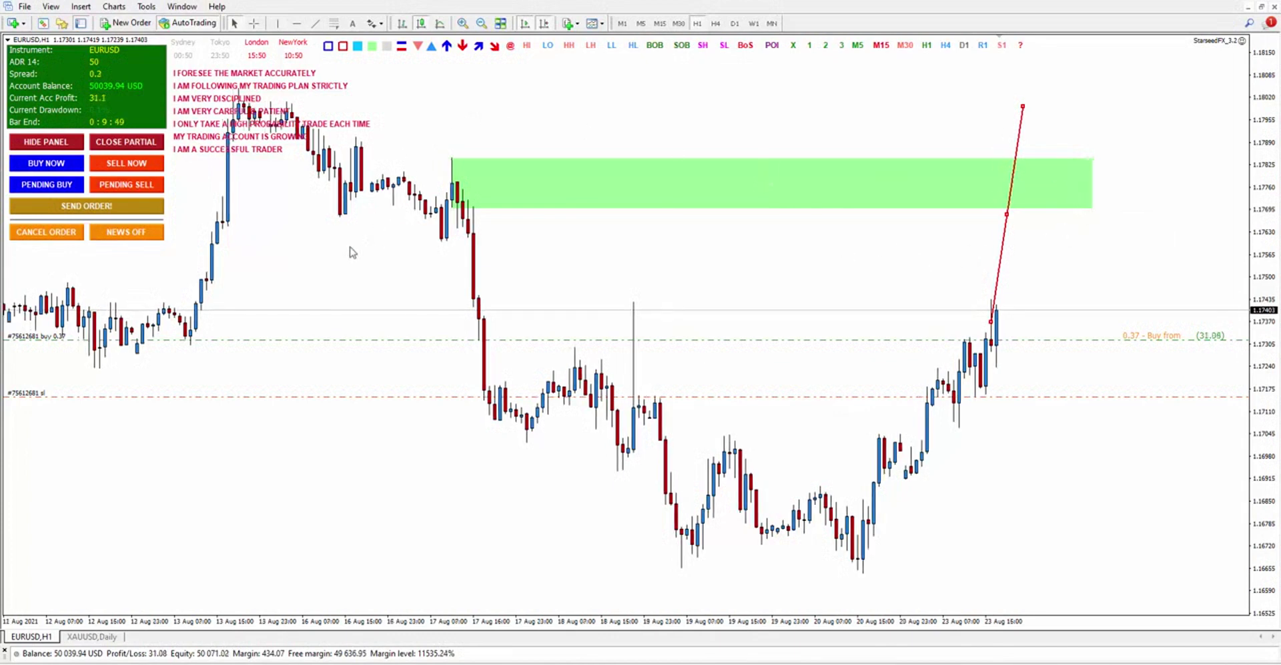
Send a pending sell order with entry at about 1.1777 and stop loss at about 1.1784, and delete the order block rectangle
{"action": "left_click_drag", "start_coordinate": [592, 332], "coordinate": [572, 161]}
{"action": "left_click_drag", "start_coordinate": [551, 325], "coordinate": [561, 185]}
{"action": "left_click", "coordinate": [87, 205]}
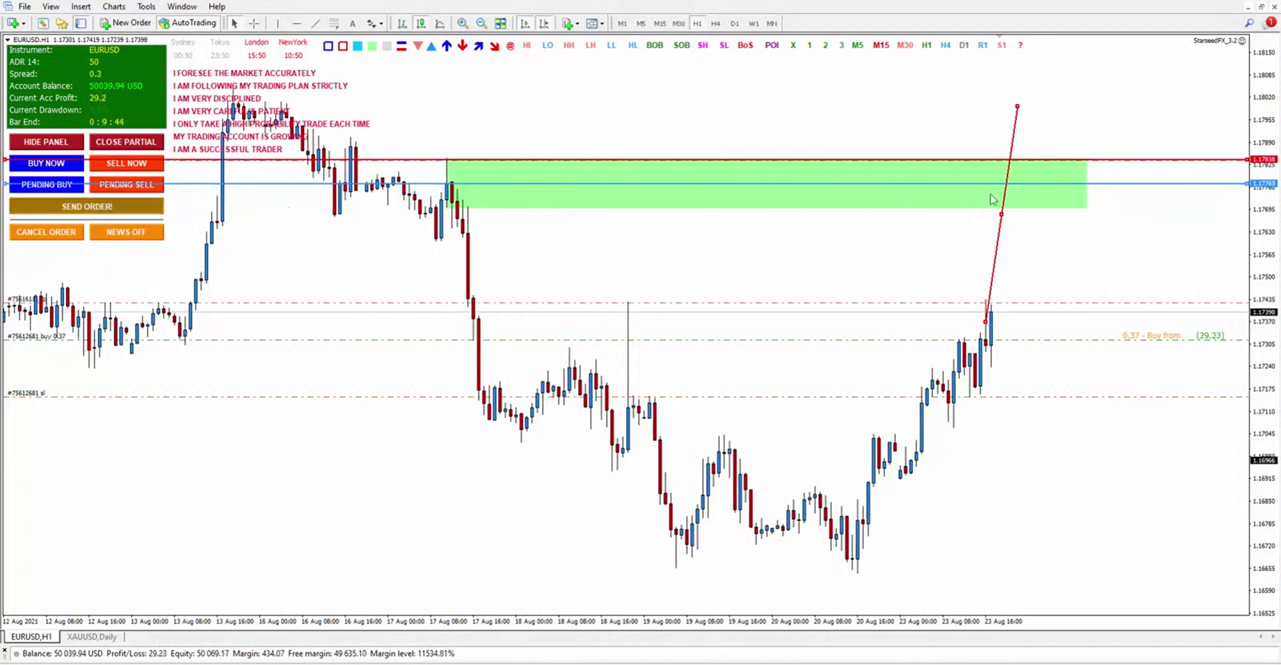
{"action": "right_click", "coordinate": [1088, 206]}
{"action": "left_click", "coordinate": [1127, 227]}
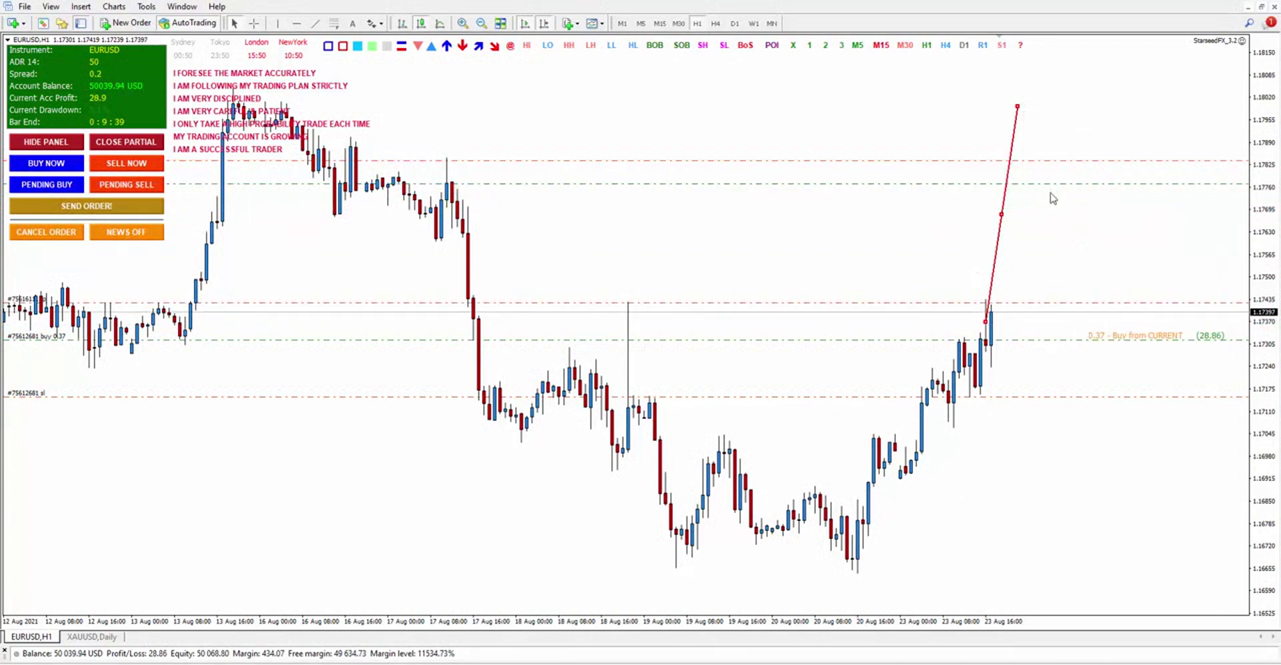
Look through the StarseedFX_3.2 expert's input settings and cancel out of them
{"action": "right_click", "coordinate": [573, 163]}
{"action": "mouse_move", "coordinate": [640, 249]}
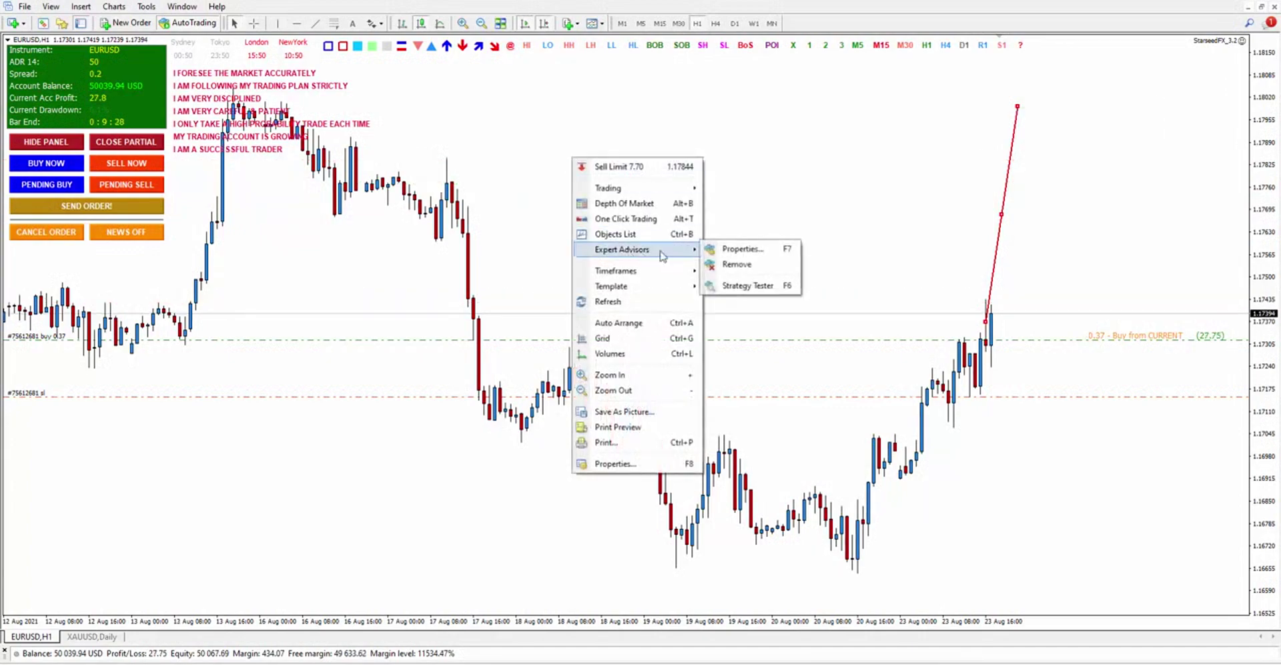
{"action": "left_click", "coordinate": [744, 249]}
{"action": "mouse_move", "coordinate": [558, 230]}
{"action": "left_mouse_down"}
{"action": "mouse_move", "coordinate": [558, 471]}
{"action": "mouse_move", "coordinate": [558, 220]}
{"action": "left_mouse_up"}
{"action": "left_click", "coordinate": [565, 524]}
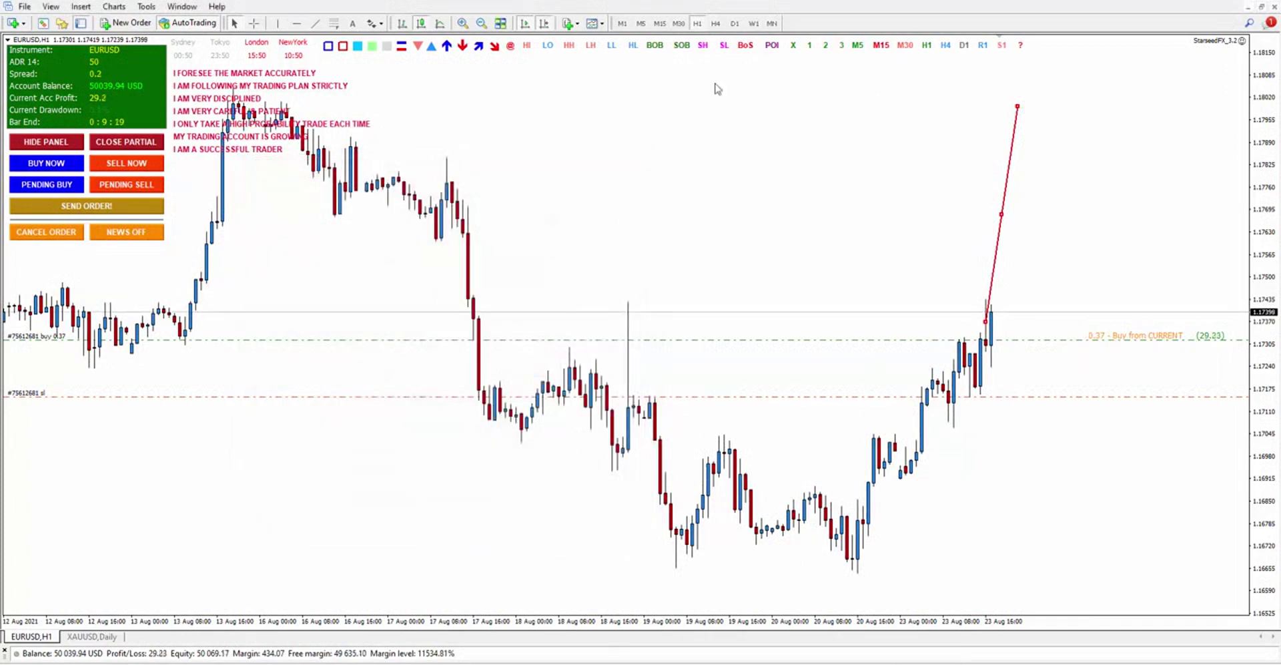
Delete the red trendline and, on the daily chart, draw a gray order block beside the 30 Jul high, from about 1.1896 down to 1.1859
{"action": "right_click", "coordinate": [1019, 106]}
{"action": "left_click", "coordinate": [1036, 148]}
{"action": "left_click", "coordinate": [734, 23]}
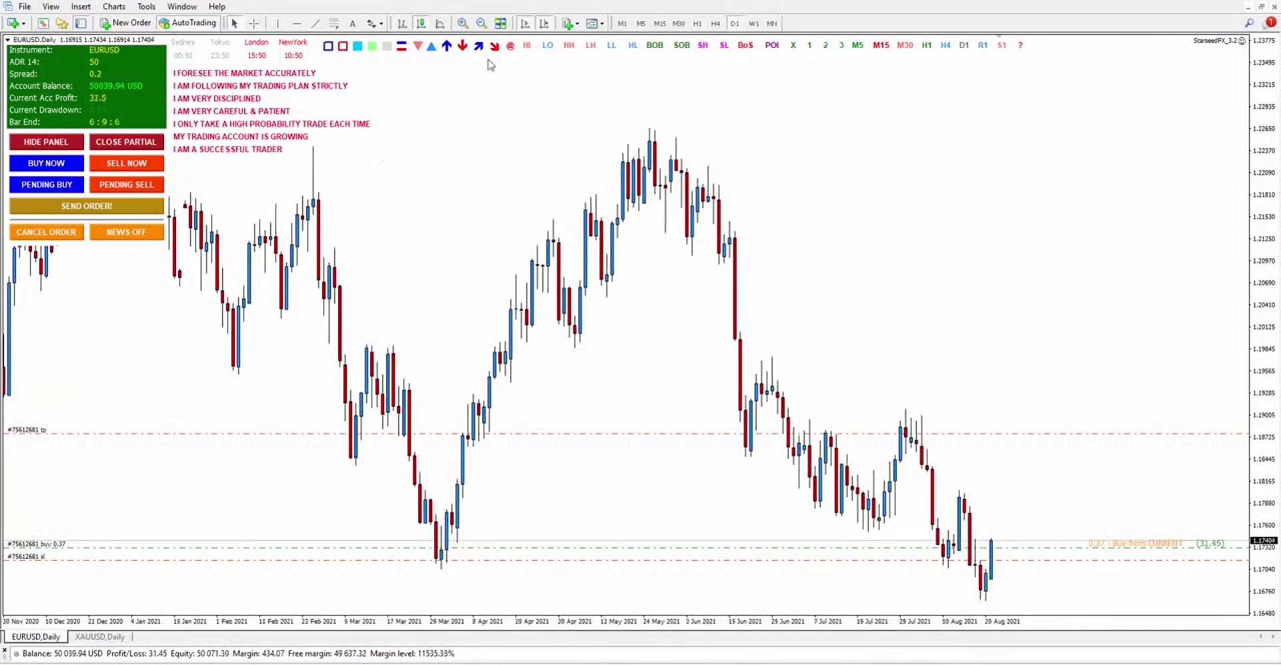
{"action": "left_click", "coordinate": [387, 47]}
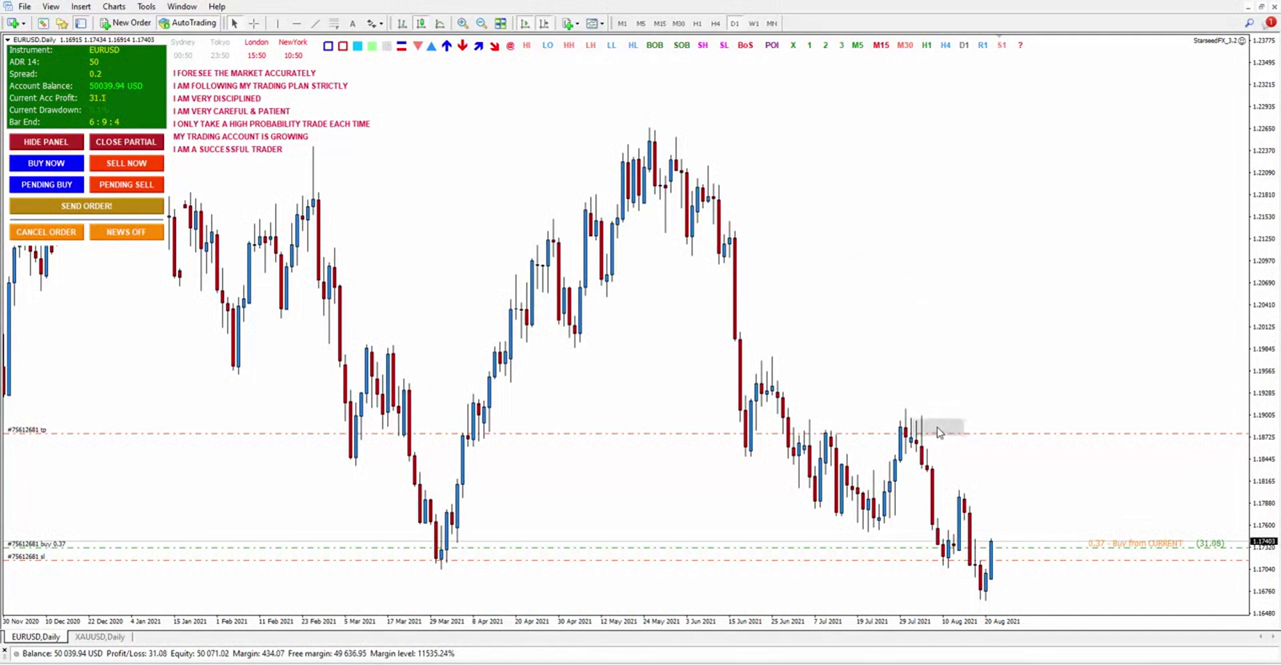
{"action": "left_click_drag", "start_coordinate": [946, 438], "coordinate": [1102, 447]}
Close the open 0.37-lot EURUSD buy position
{"action": "right_click", "coordinate": [1015, 548]}
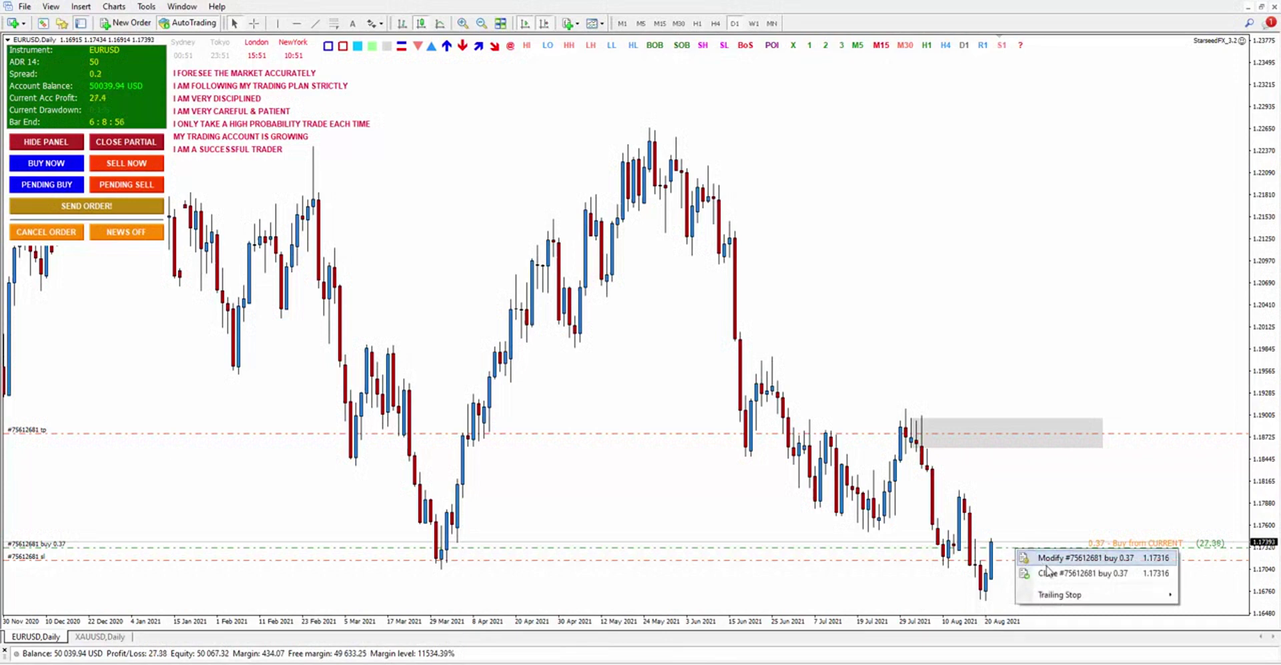
{"action": "left_click", "coordinate": [1043, 573]}
Place a Swing High label above the 30 Jul peak and add a Swing Low label to the chart
{"action": "scroll", "coordinate": [838, 447], "scroll_direction": "down", "scroll_amount": 5}
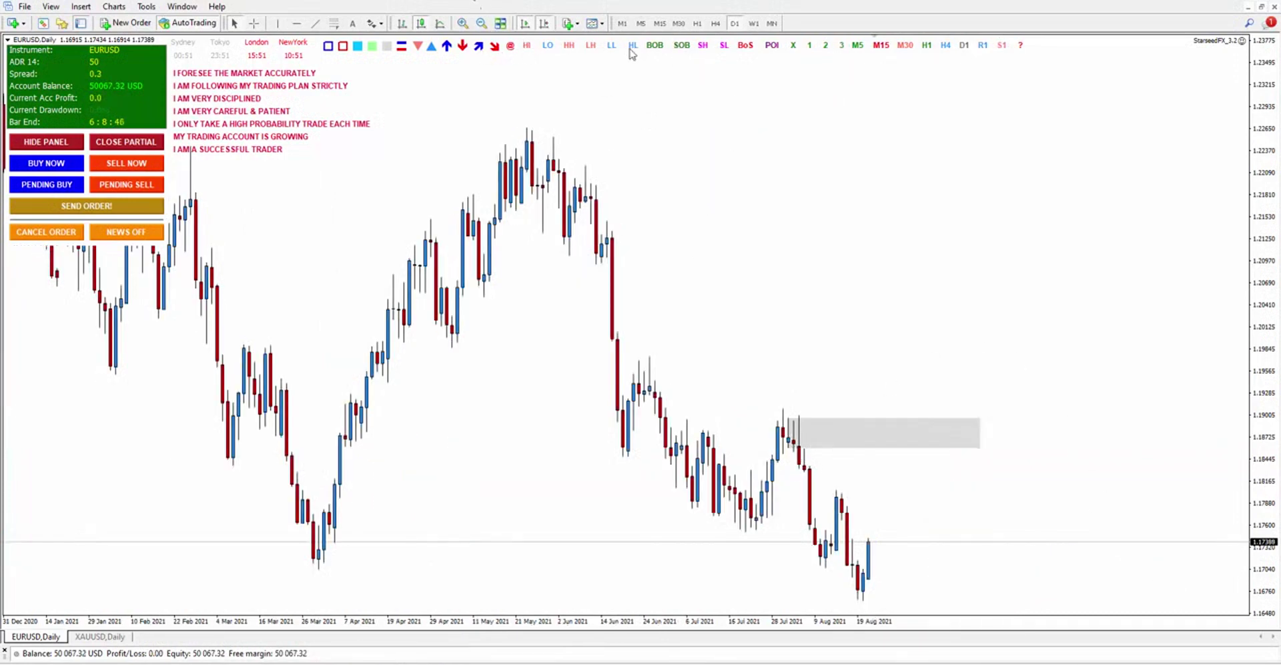
{"action": "left_click", "coordinate": [704, 45]}
{"action": "left_click", "coordinate": [804, 405]}
{"action": "left_click", "coordinate": [740, 319]}
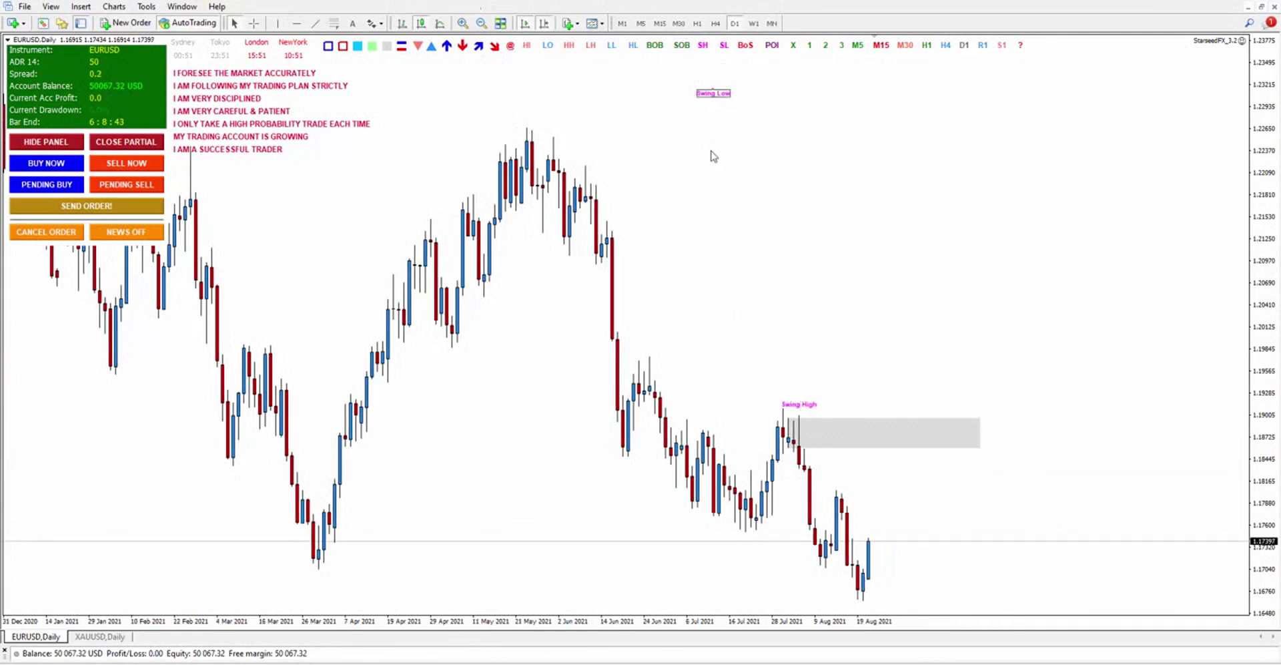
Put the Swing Low label under the July low and mark the break with a red line at about 1.1752 and a BoS label
{"action": "left_click_drag", "start_coordinate": [716, 102], "coordinate": [815, 530]}
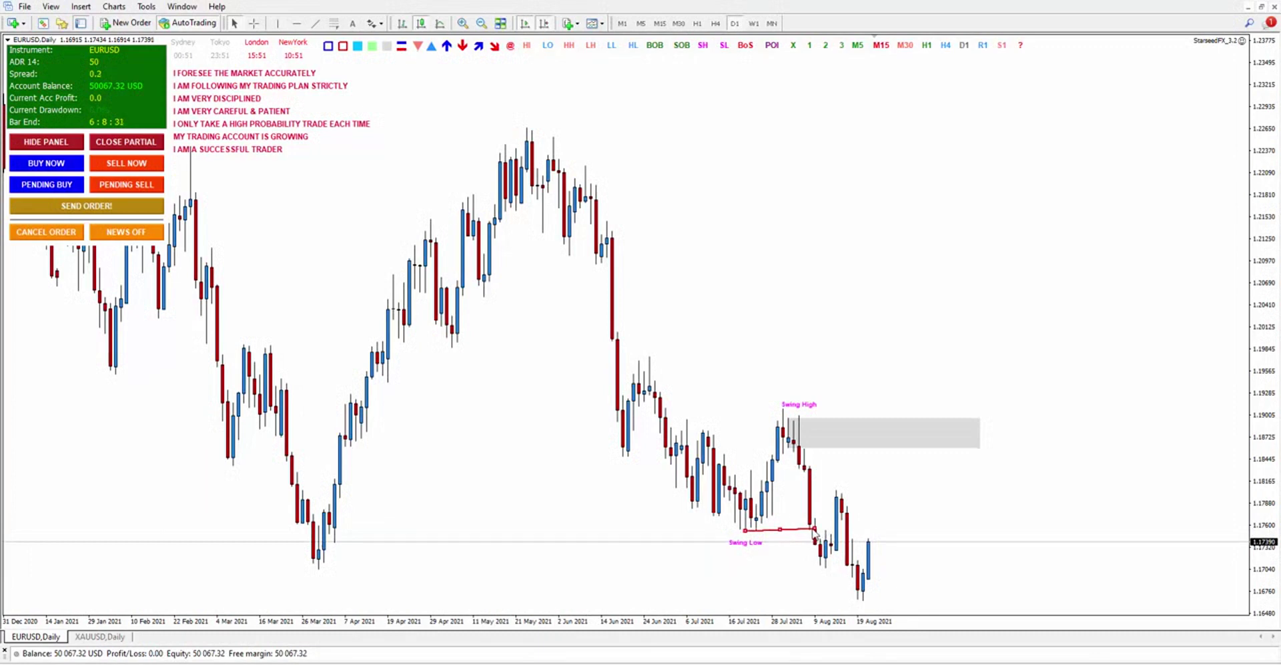
{"action": "left_click_drag", "start_coordinate": [816, 532], "coordinate": [824, 534]}
{"action": "left_click", "coordinate": [746, 45]}
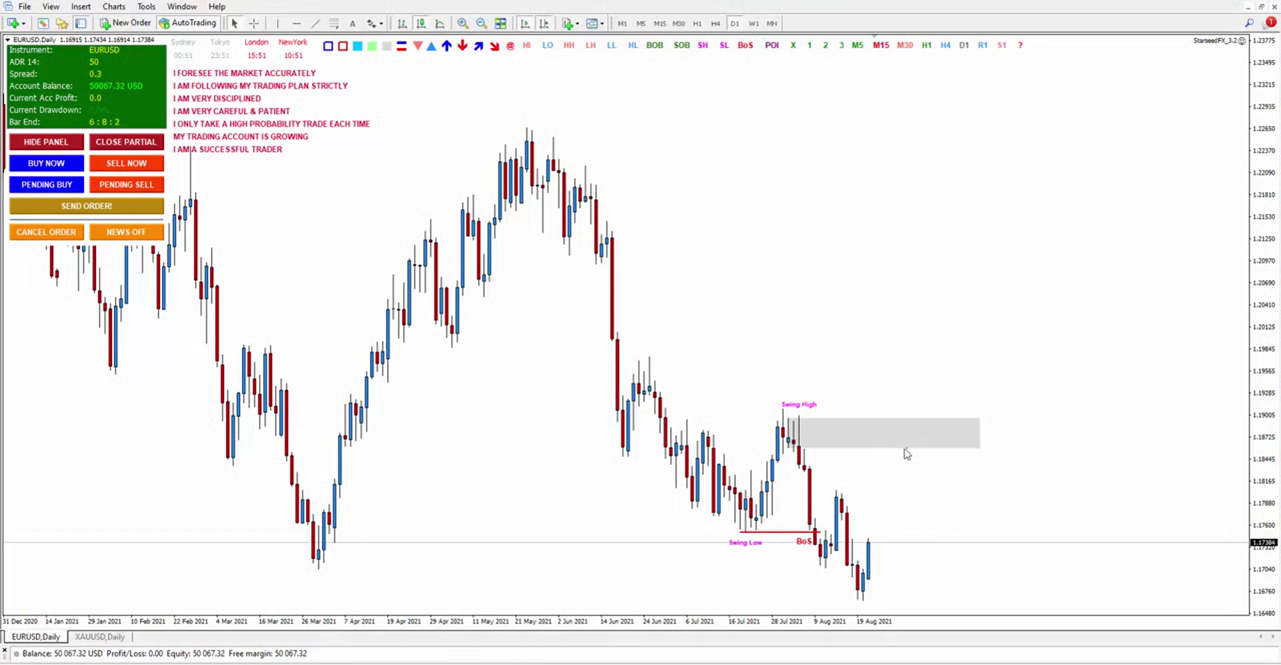
On the H4 chart, label the gray zone "D1 Order Block" and draw a red line across the late-July low at about 1.1773
{"action": "left_click", "coordinate": [716, 24]}
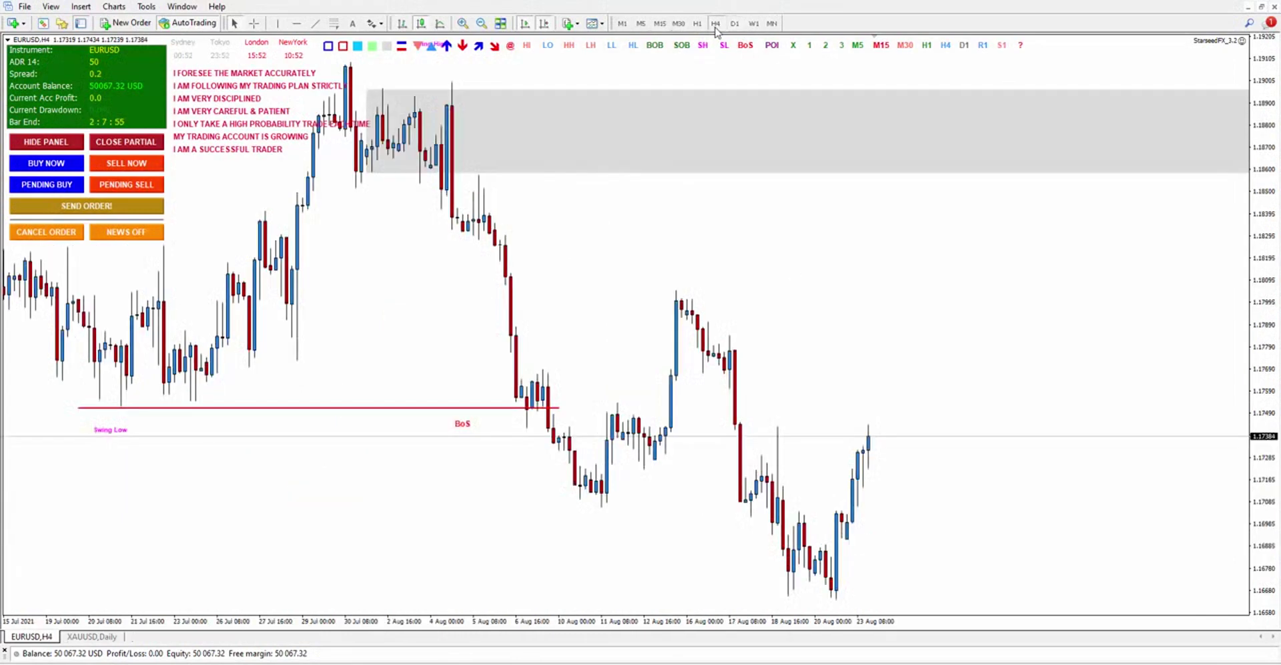
{"action": "left_click", "coordinate": [965, 46]}
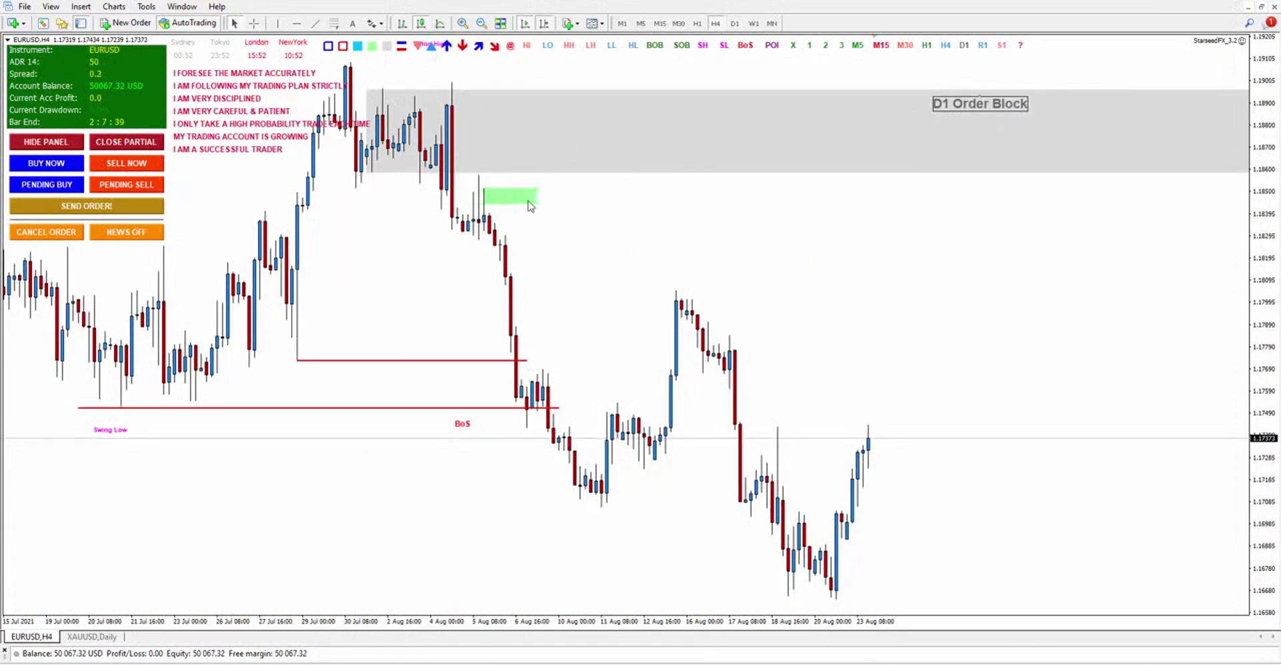
Draw a green order block from about 1.1850 down to 1.1831 and label it "H4 Order Block" on the H1 chart
{"action": "left_click", "coordinate": [1124, 233]}
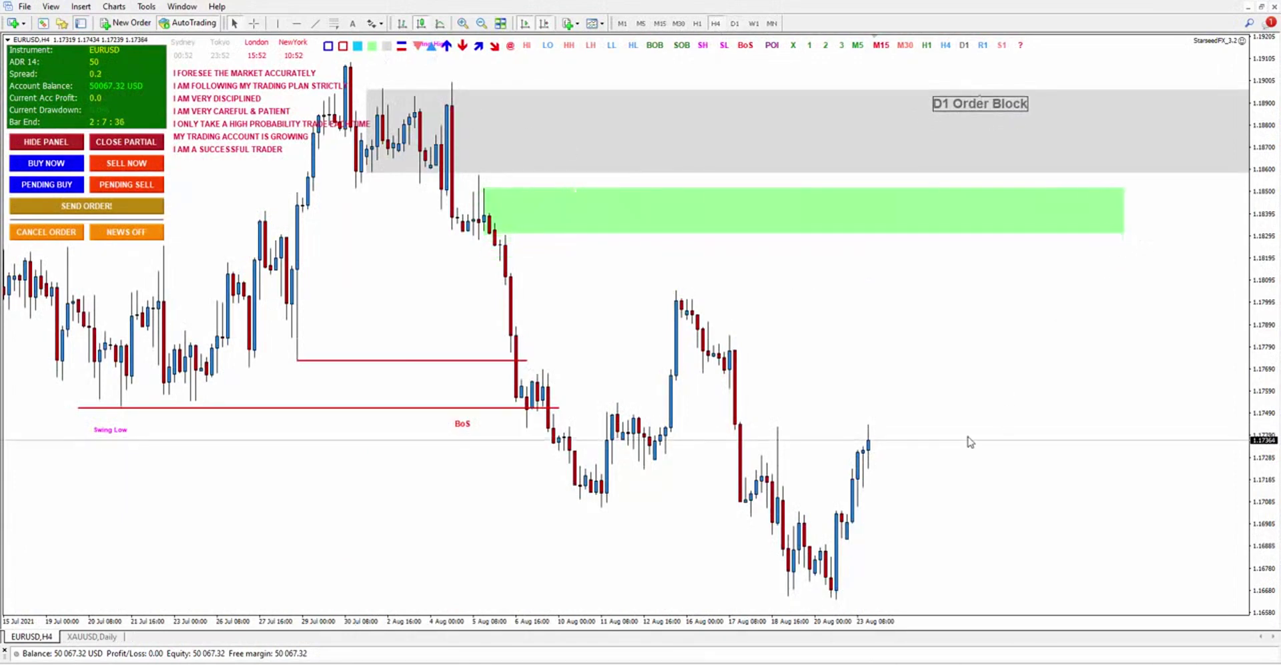
{"action": "left_click", "coordinate": [697, 24]}
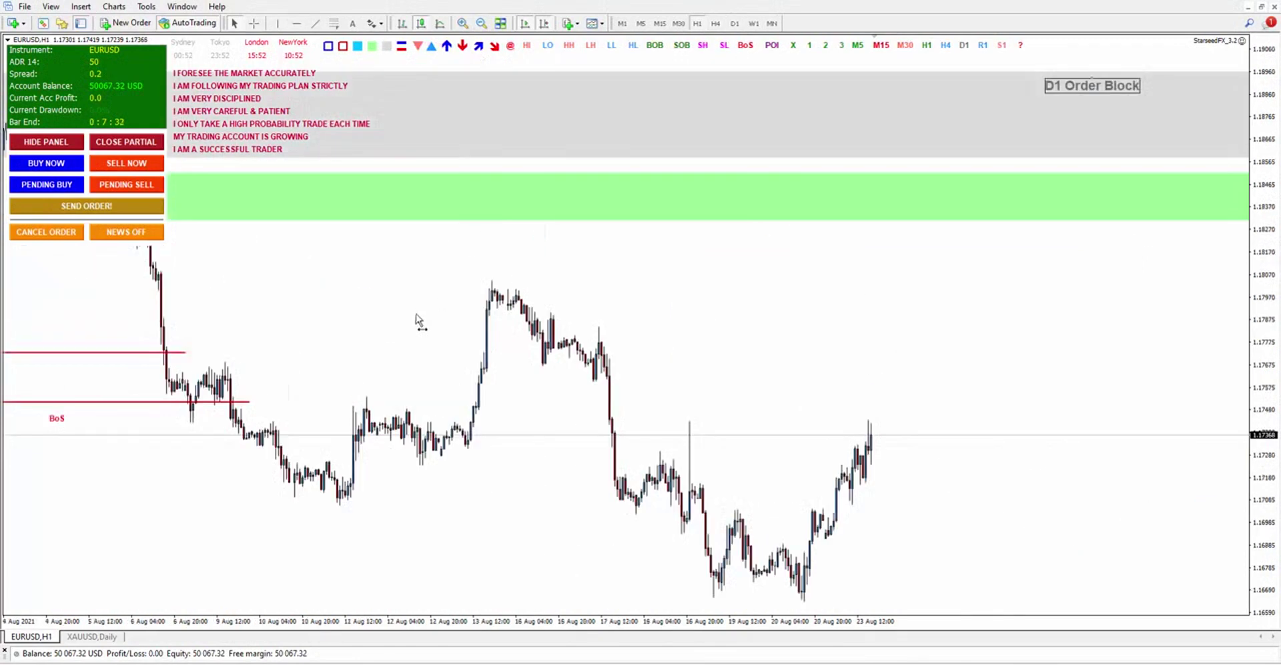
{"action": "left_click", "coordinate": [945, 45]}
{"action": "left_click", "coordinate": [788, 220]}
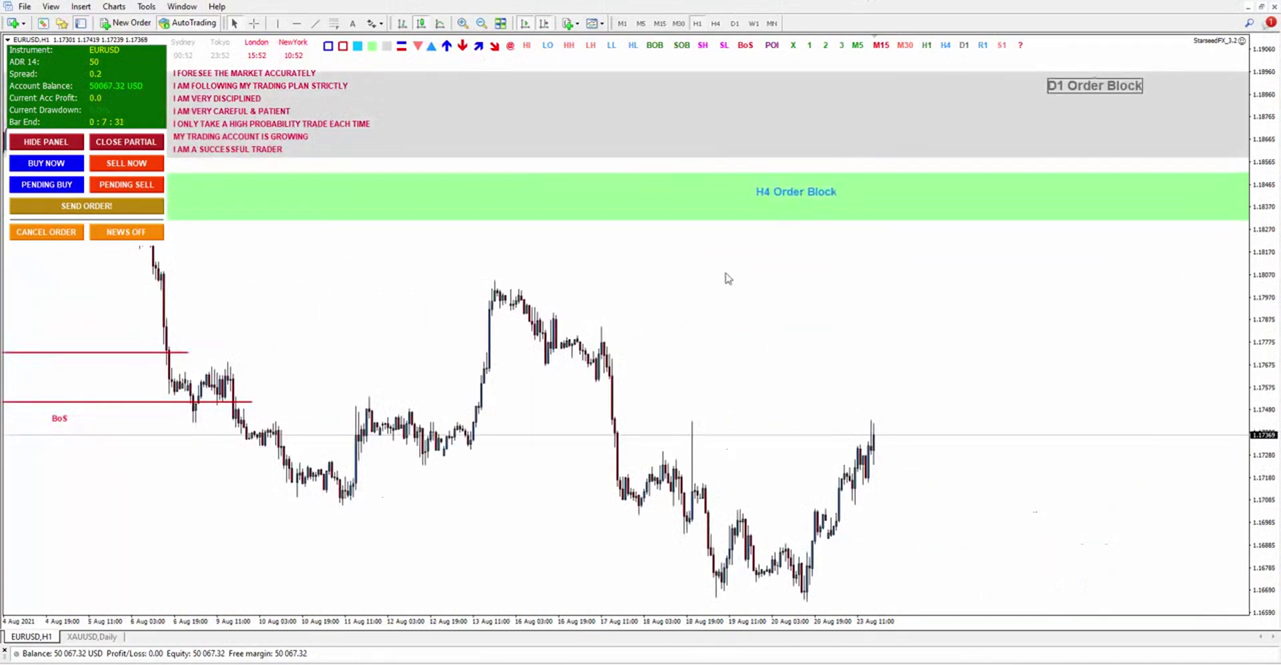
Move the "D1 Order Block" label further inside the gray zone, closer to the current candle, and deselect it
{"action": "left_click_drag", "start_coordinate": [758, 201], "coordinate": [882, 280]}
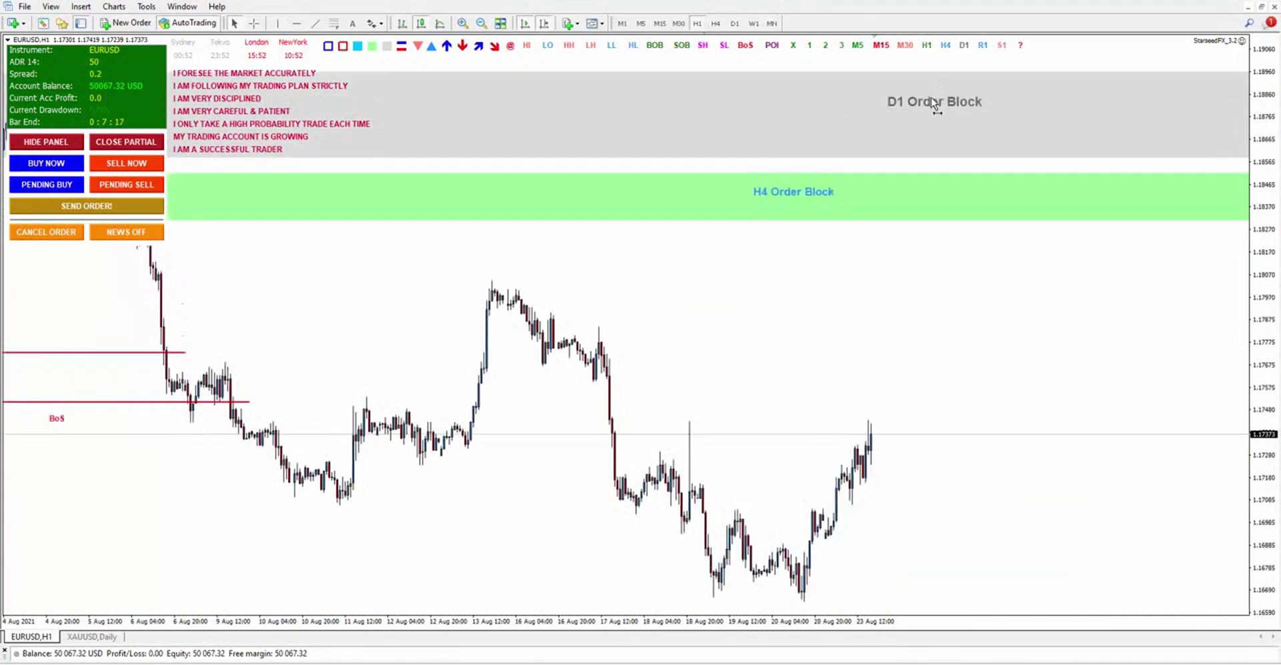
{"action": "left_click", "coordinate": [928, 97]}
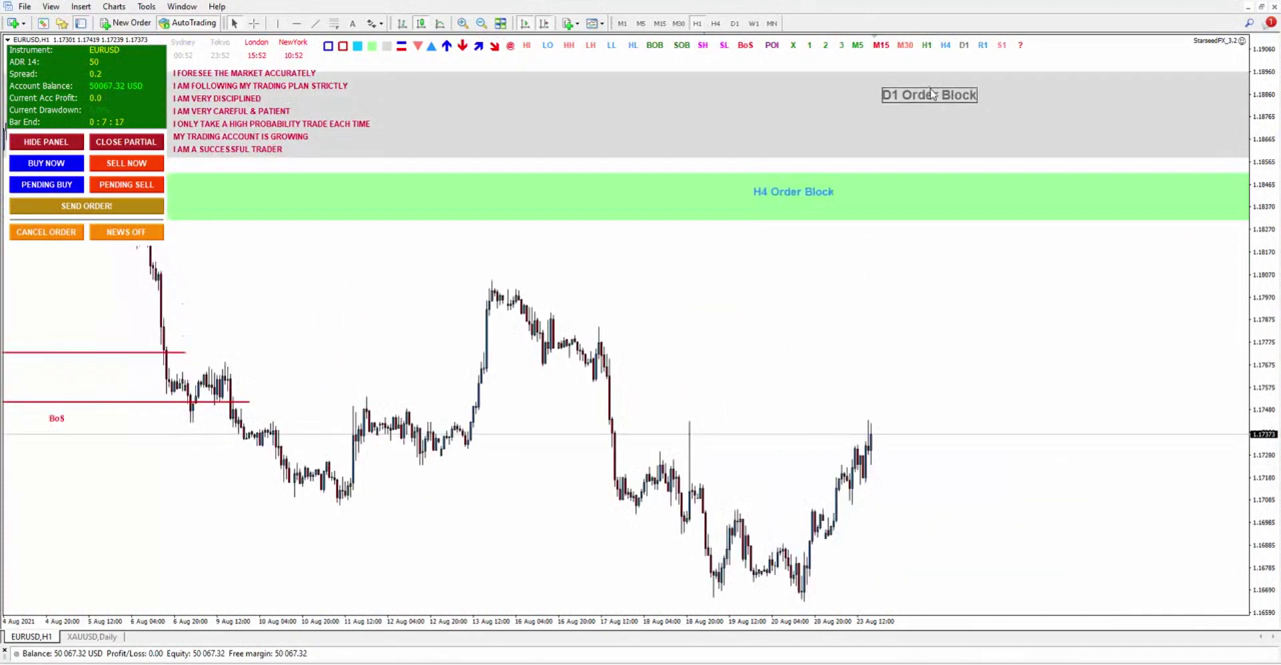
{"action": "left_click", "coordinate": [934, 100]}
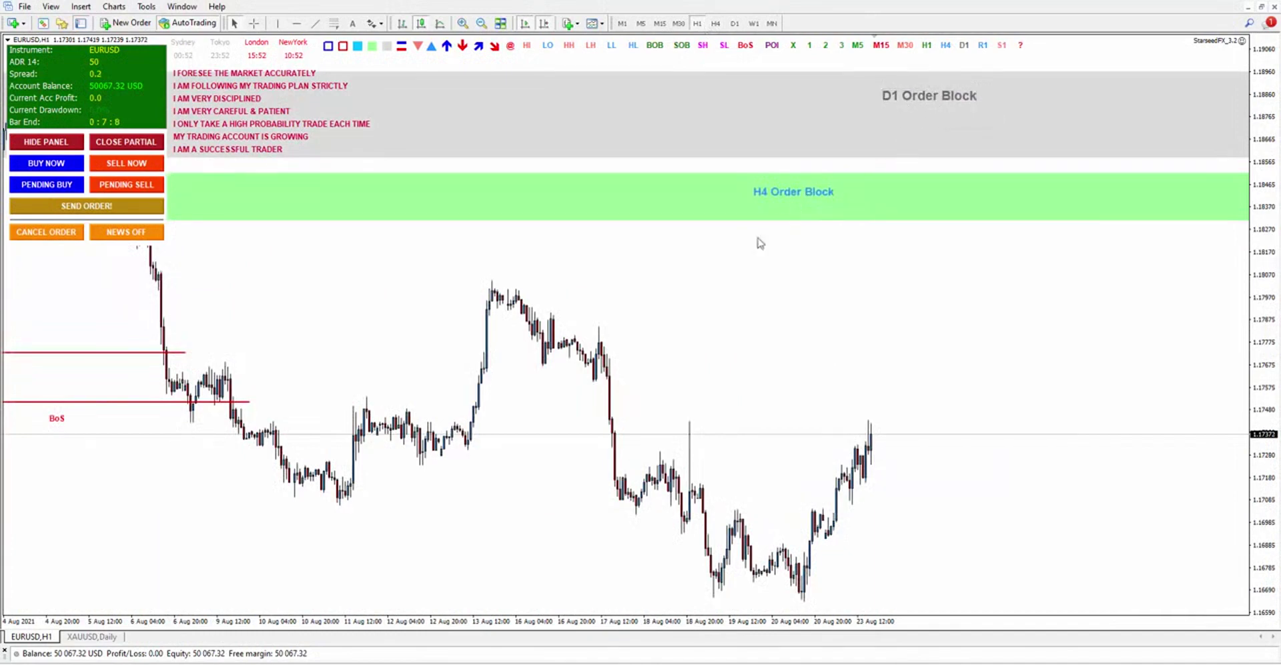
Add an "H1 Order Block" label below the green zone, reposition it clear of the trading panel and delete it
{"action": "left_click_drag", "start_coordinate": [727, 284], "coordinate": [935, 252]}
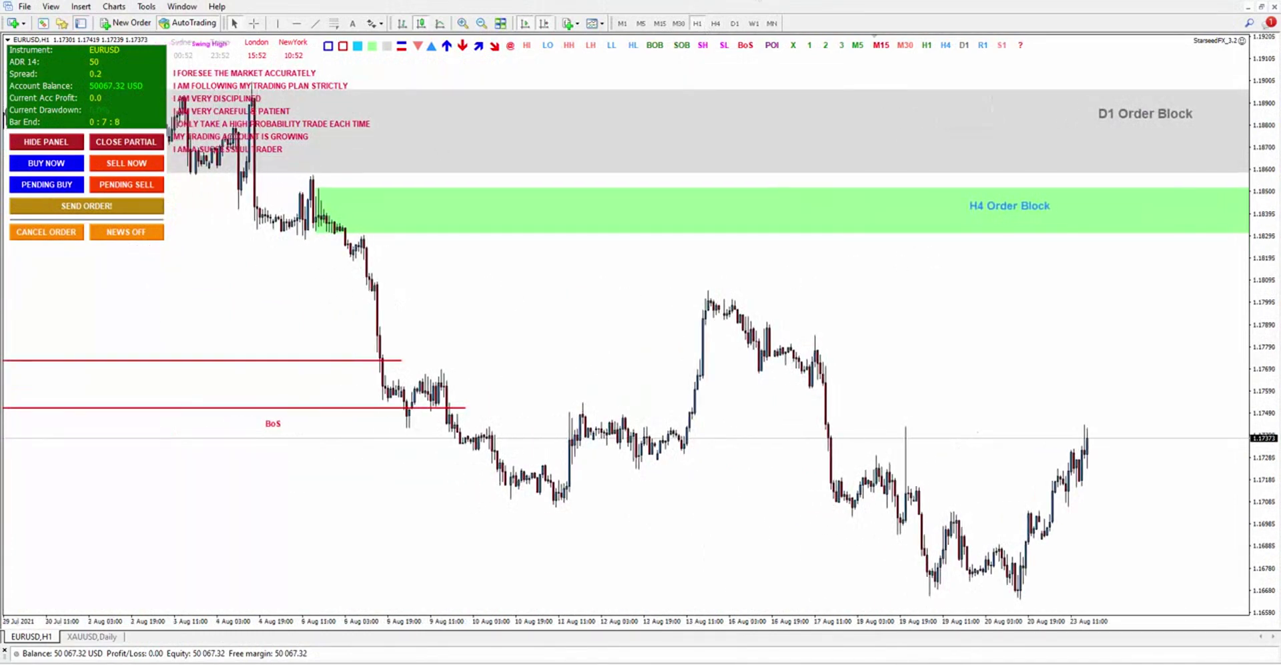
{"action": "left_click", "coordinate": [926, 46]}
{"action": "left_click_drag", "start_coordinate": [375, 273], "coordinate": [489, 274]}
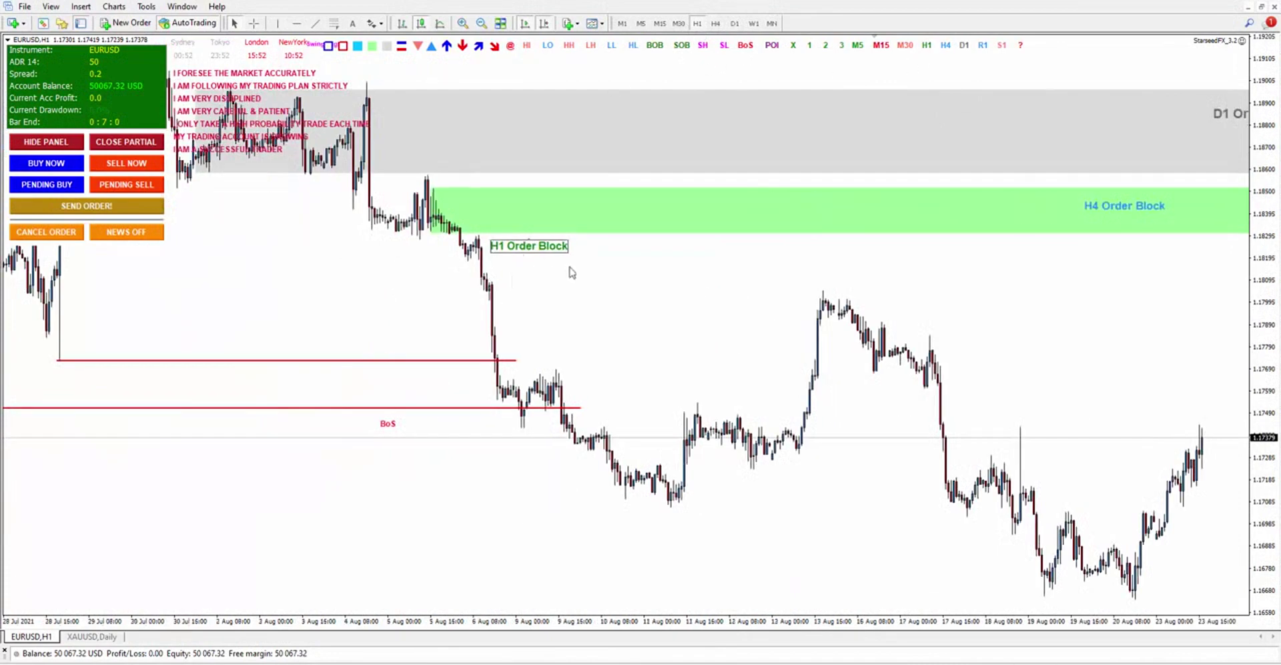
{"action": "key", "text": "End"}
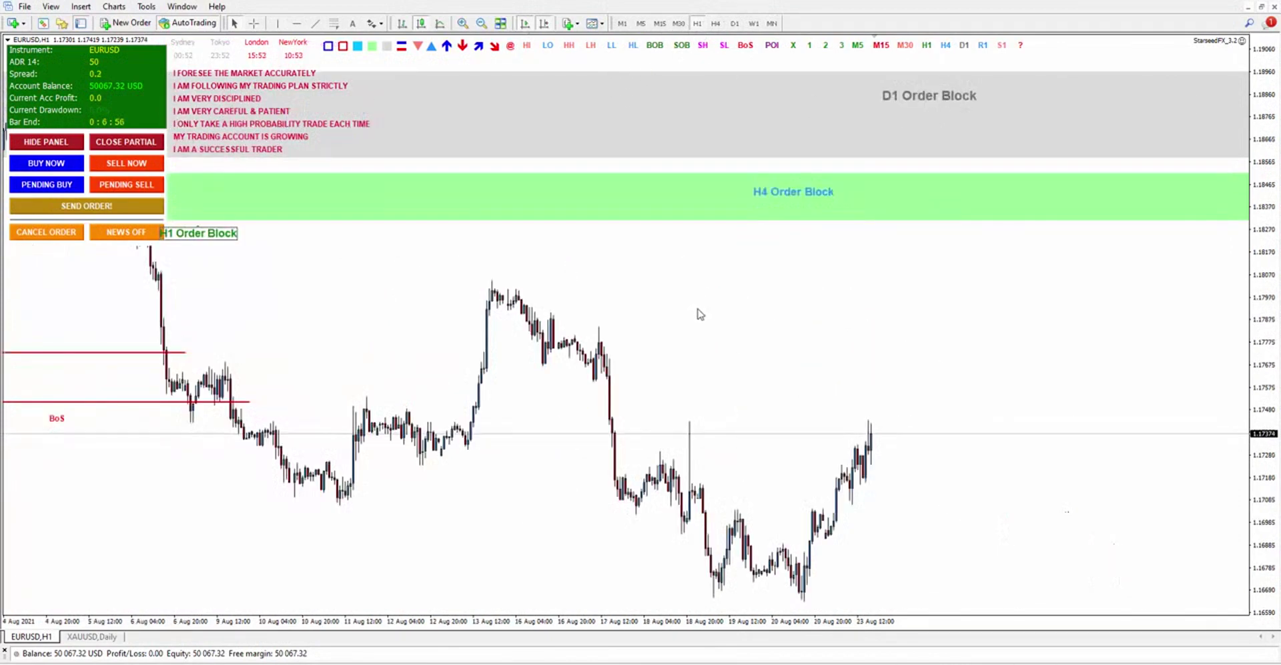
{"action": "left_click_drag", "start_coordinate": [197, 234], "coordinate": [276, 247]}
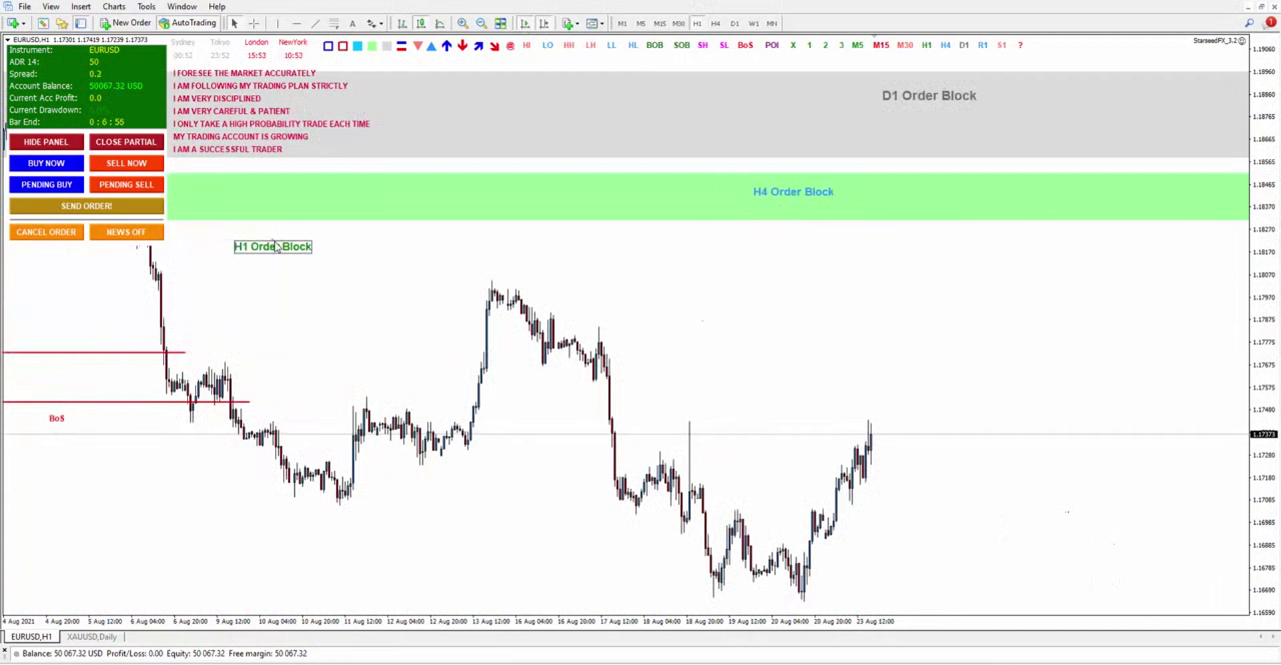
{"action": "right_click", "coordinate": [276, 246]}
{"action": "left_click", "coordinate": [320, 318]}
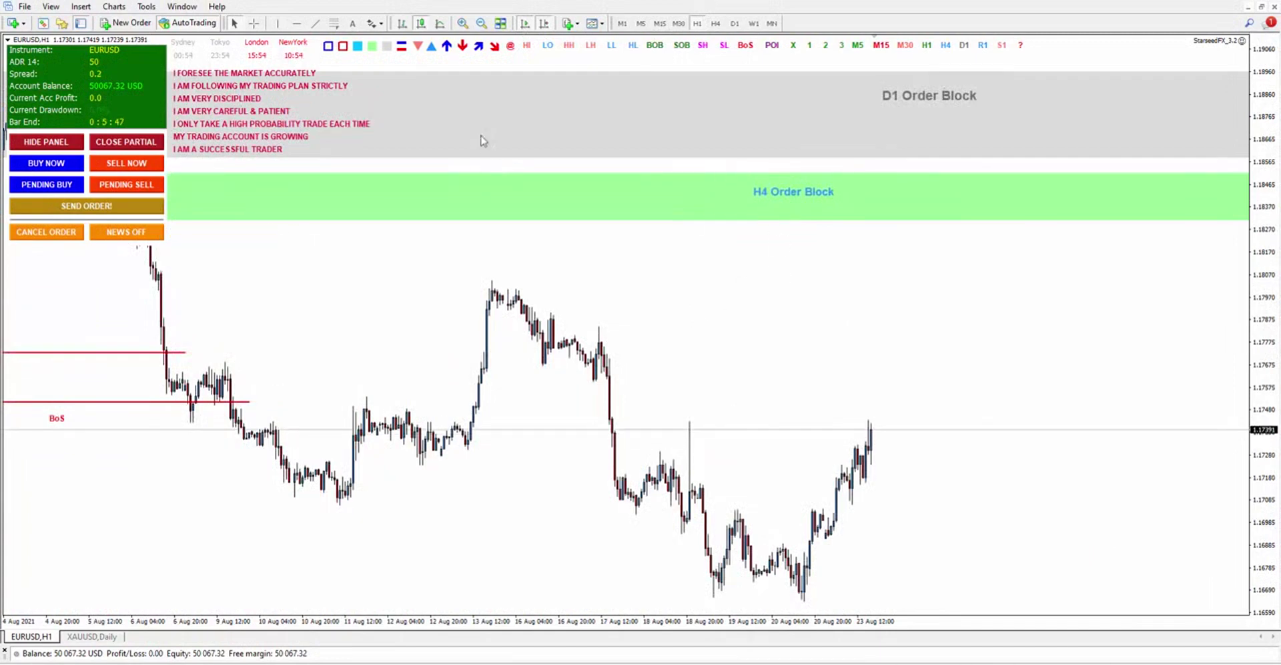
Set the expert's BoS Display text to BMS and its POI Display text to PRZ, and apply the settings
{"action": "right_click", "coordinate": [430, 247]}
{"action": "left_click", "coordinate": [614, 304]}
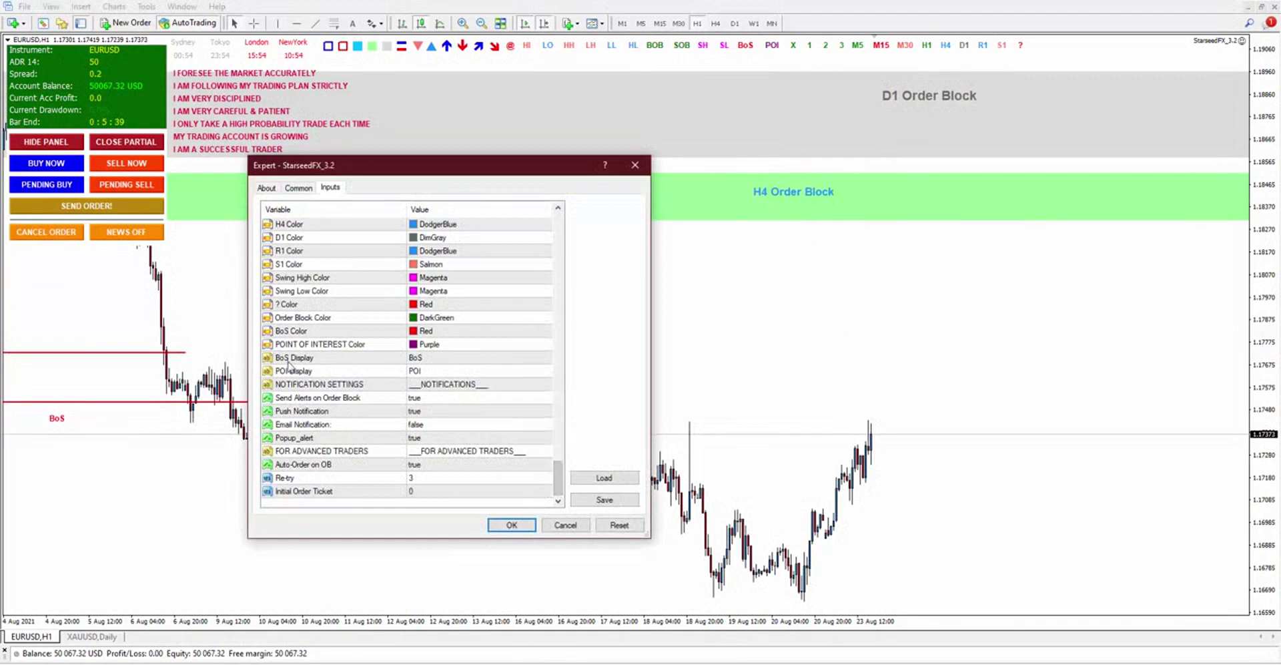
{"action": "double_click", "coordinate": [443, 359]}
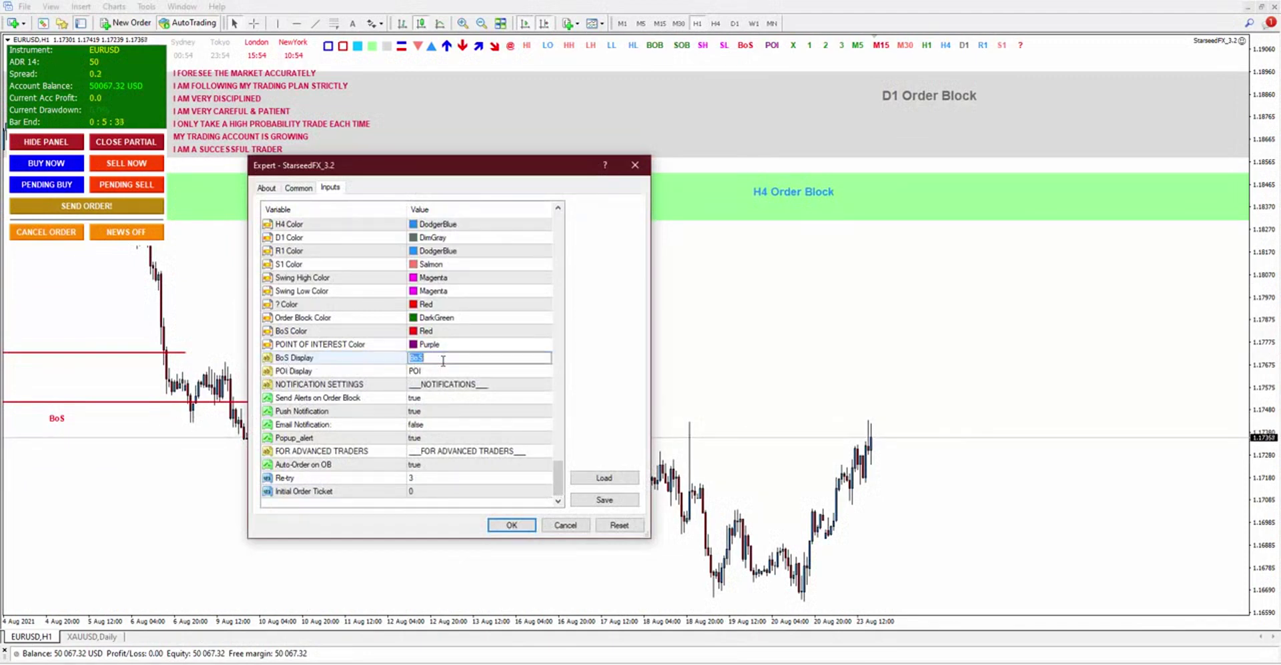
{"action": "type", "text": "BMS"}
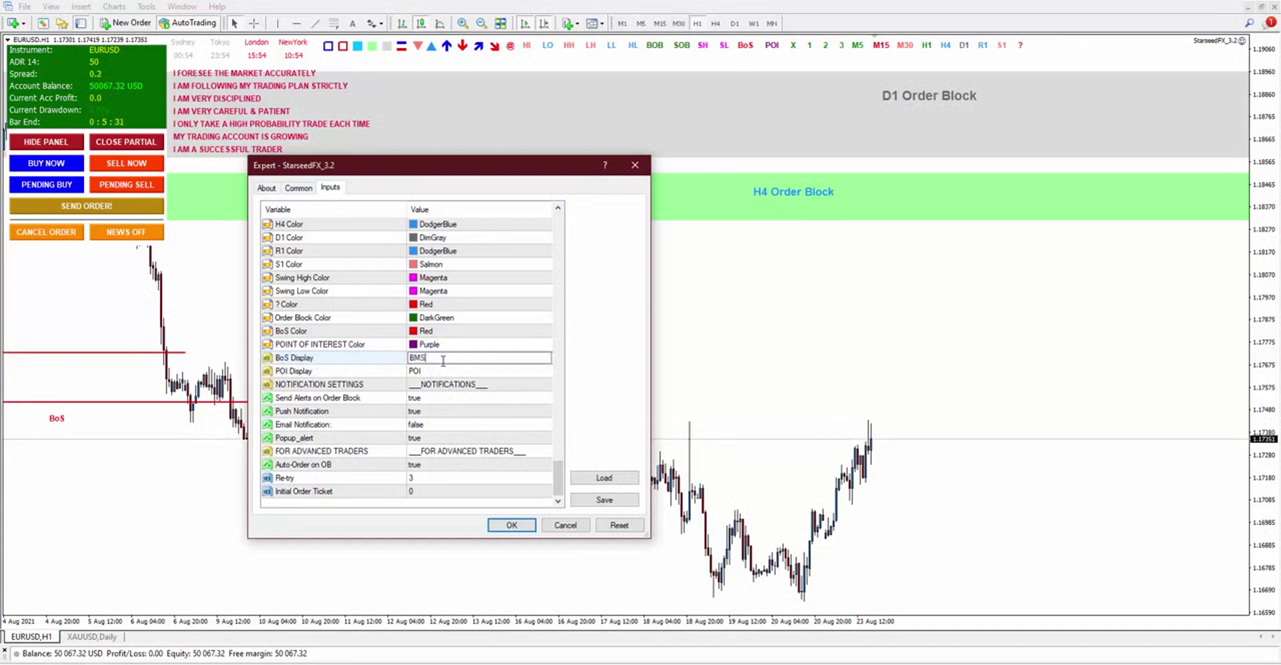
{"action": "double_click", "coordinate": [408, 371]}
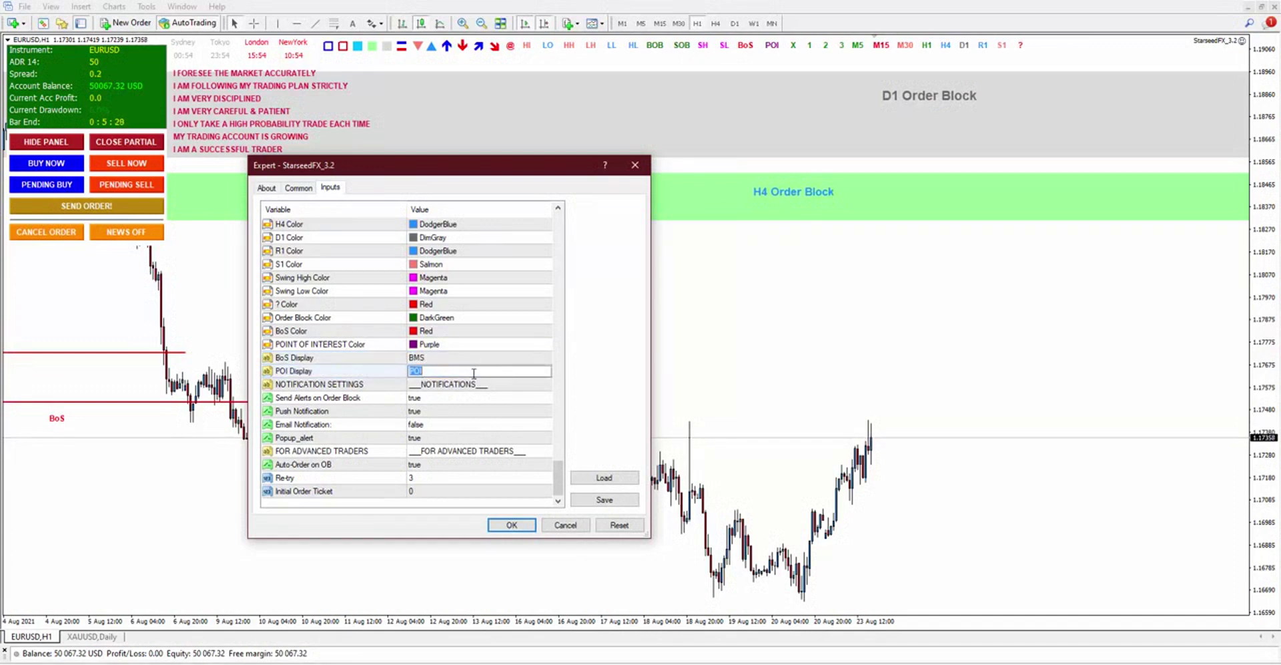
{"action": "type", "text": "PRZ"}
{"action": "key", "text": "Return"}
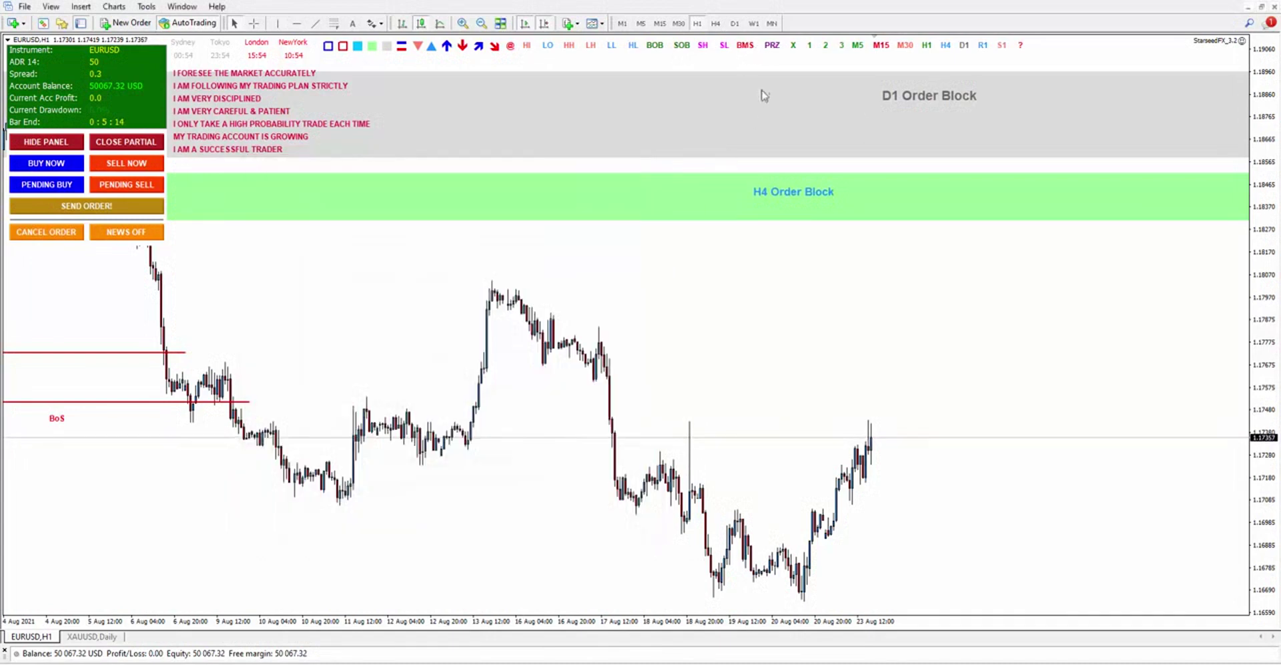
Add a BMS label and a PRZ label to the chart and shift the PRZ label slightly down
{"action": "left_click", "coordinate": [751, 47]}
{"action": "left_click", "coordinate": [774, 46]}
{"action": "left_click_drag", "start_coordinate": [770, 94], "coordinate": [771, 101]}
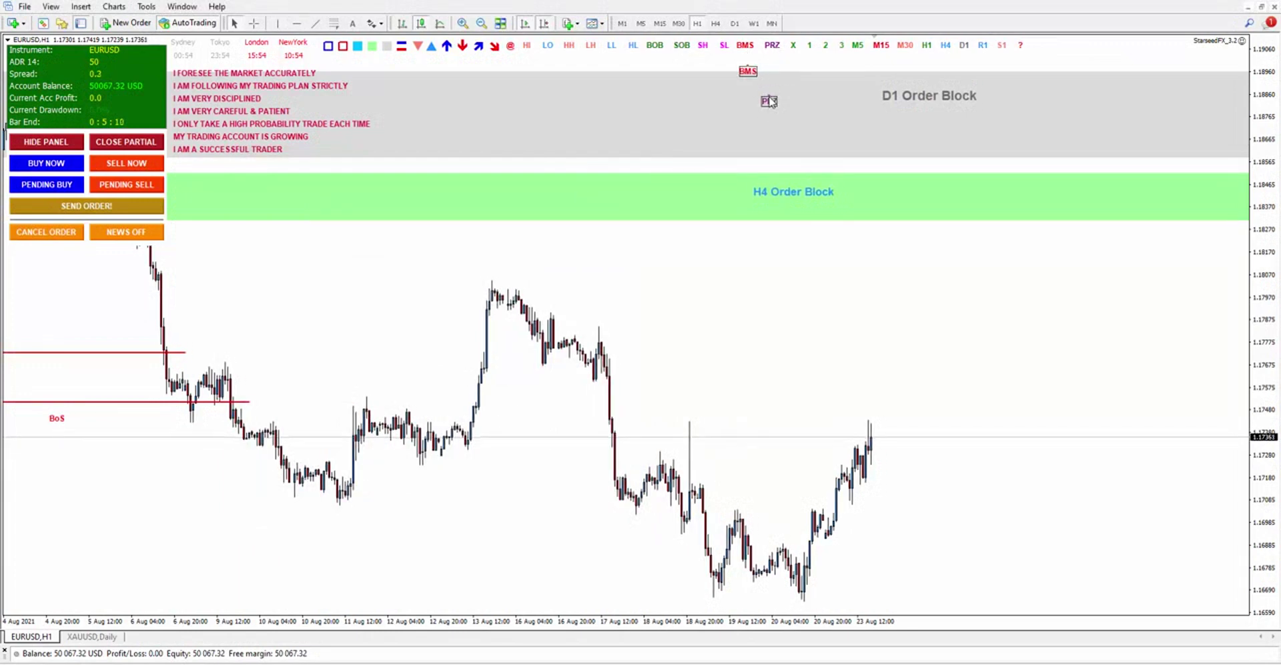
Delete the BMS and PRZ labels from the chart
{"action": "right_click", "coordinate": [749, 72]}
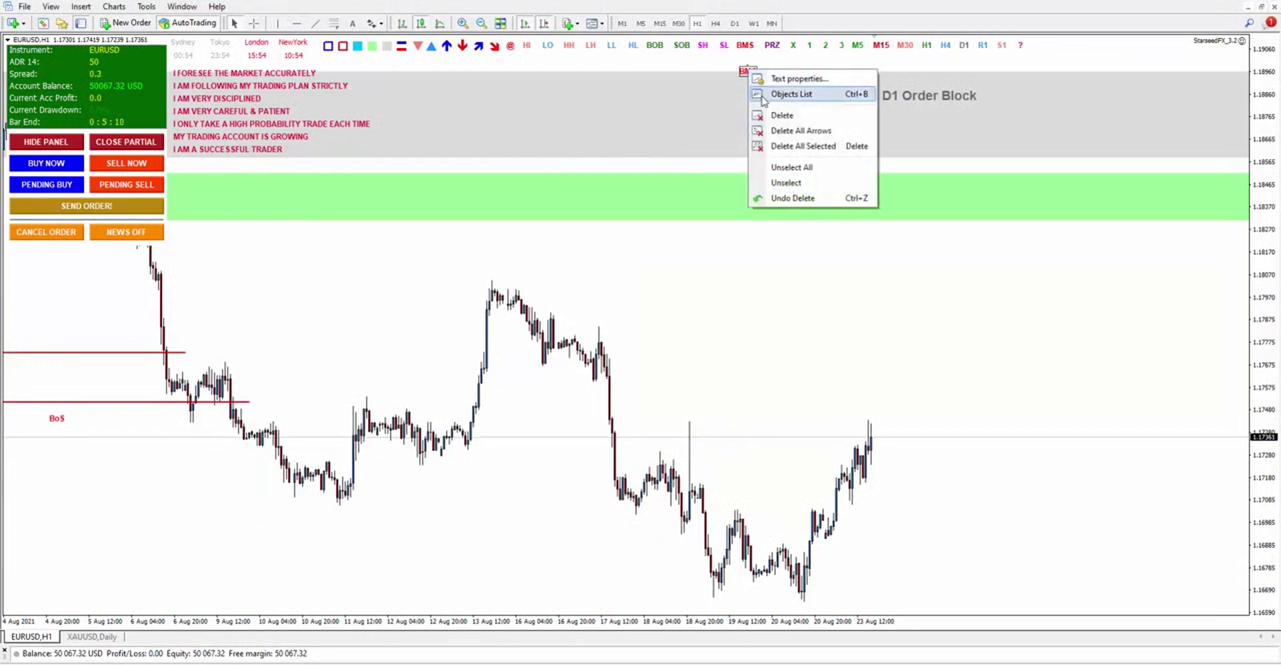
{"action": "left_click", "coordinate": [767, 94]}
{"action": "right_click", "coordinate": [749, 72]}
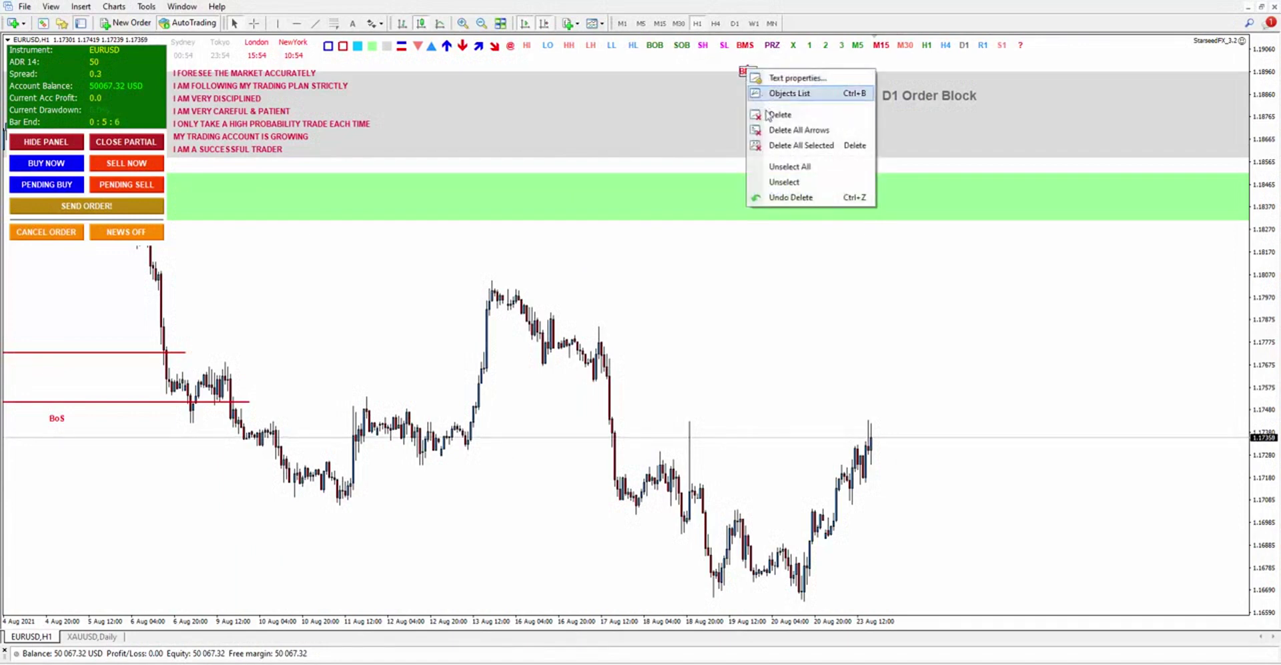
{"action": "left_click", "coordinate": [788, 116]}
{"action": "right_click", "coordinate": [768, 103]}
{"action": "left_click", "coordinate": [799, 150]}
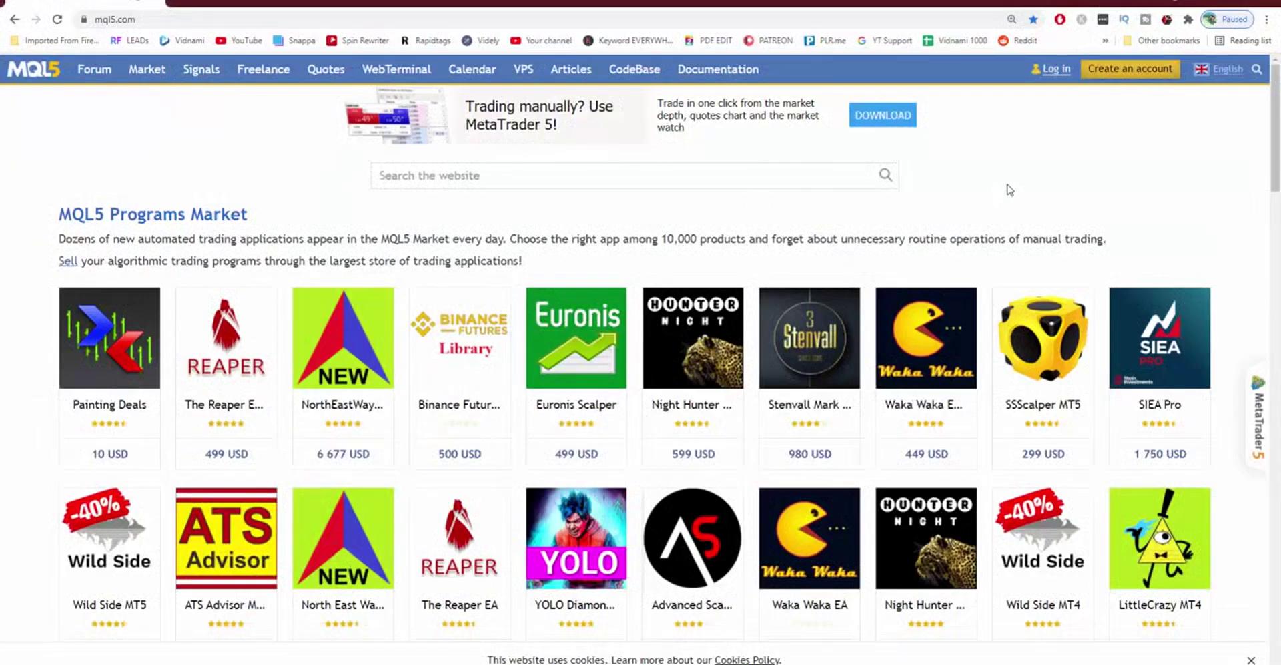
Switch to mql5.com in the browser, go to its Market and list the MetaTrader 4 utilities
{"action": "left_click", "coordinate": [136, 19]}
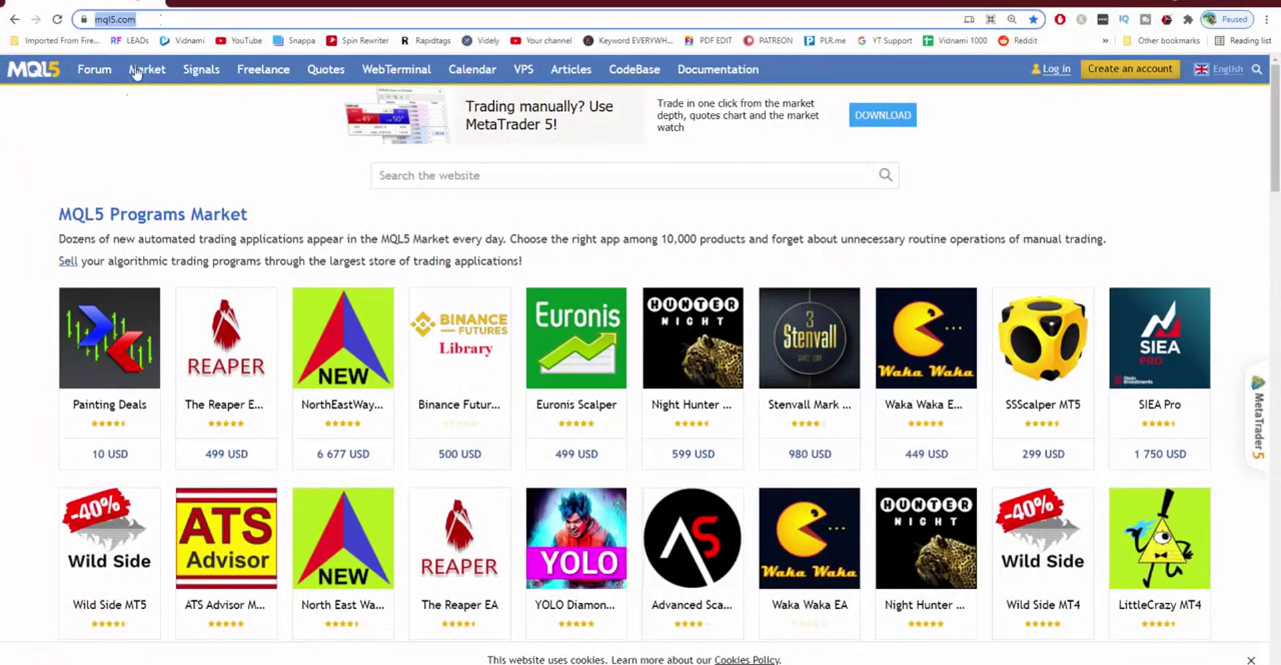
{"action": "left_click", "coordinate": [113, 155]}
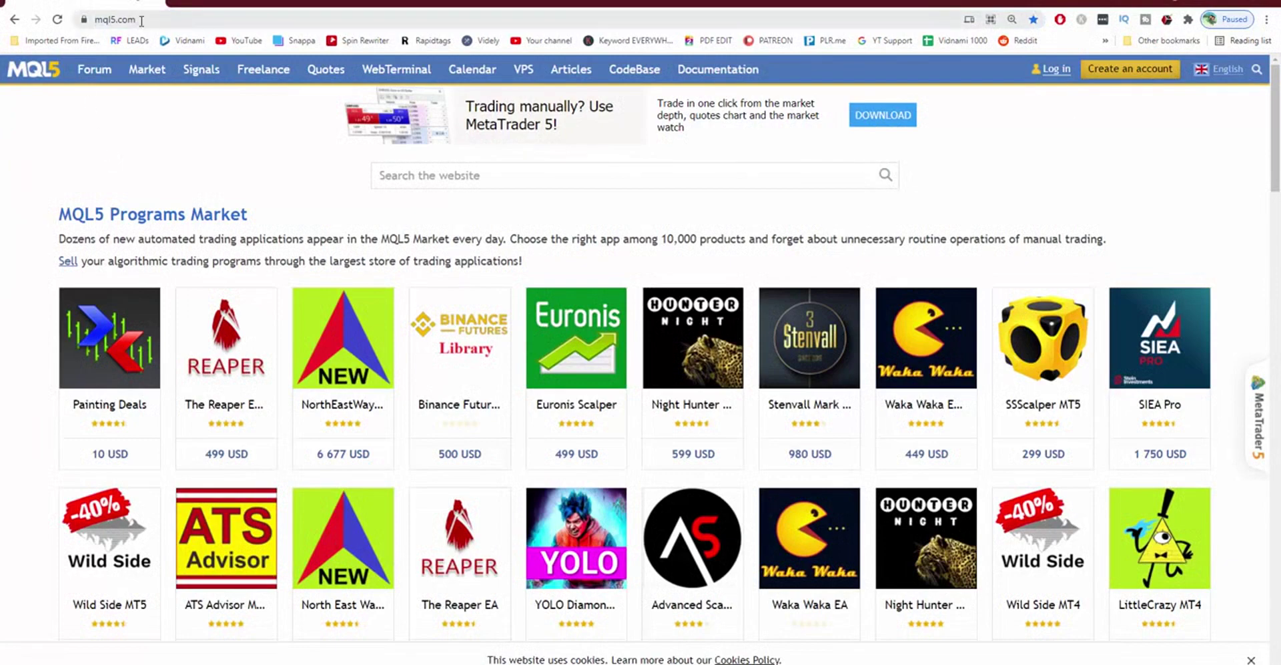
{"action": "left_click", "coordinate": [146, 75]}
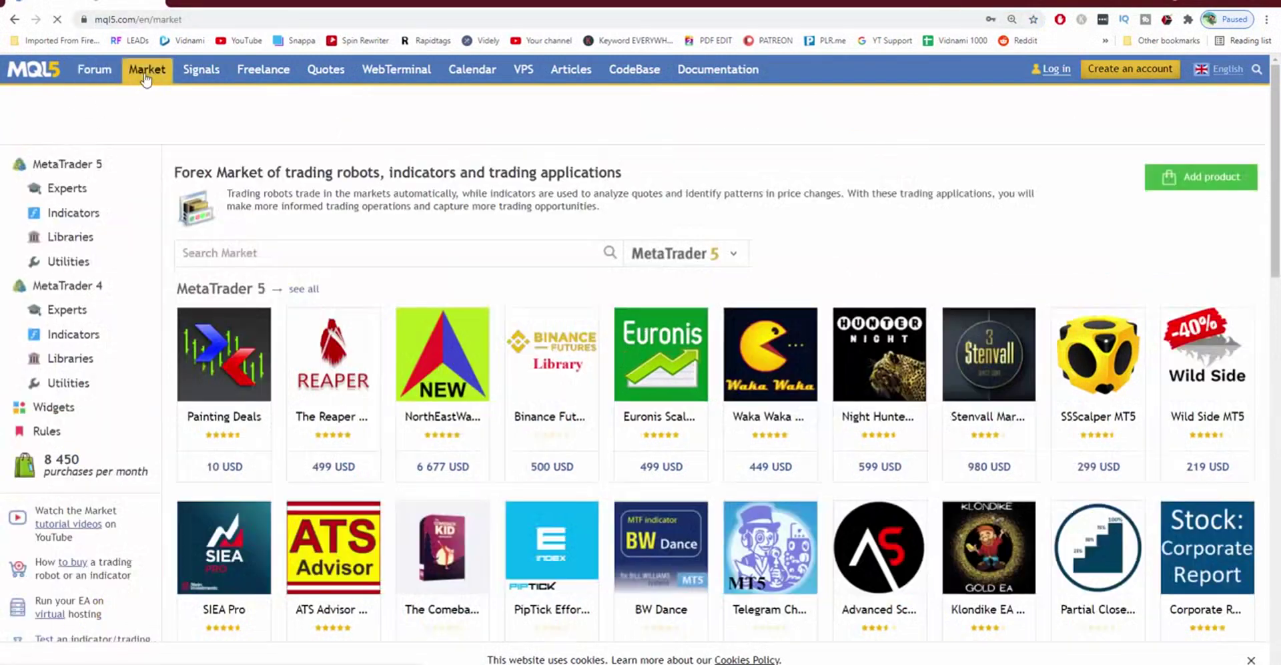
{"action": "left_click", "coordinate": [67, 384]}
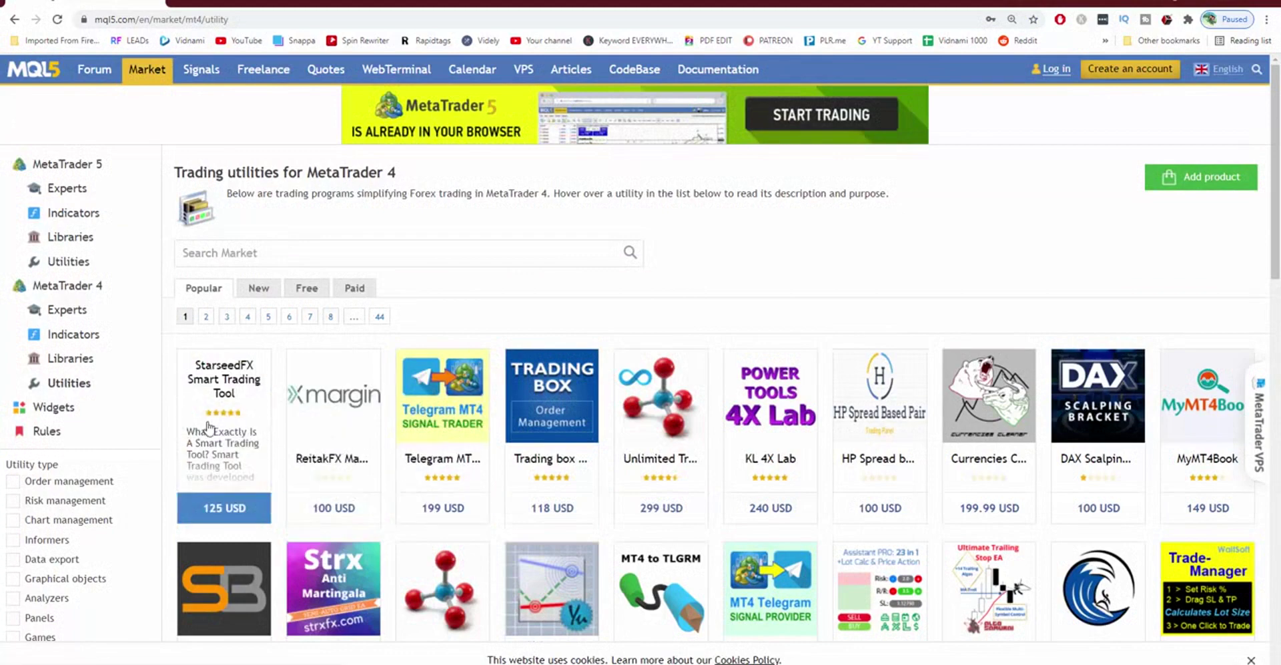
Open the StarseedFX Smart Trading Tool product page and check its price and number of activations
{"action": "left_click", "coordinate": [213, 452]}
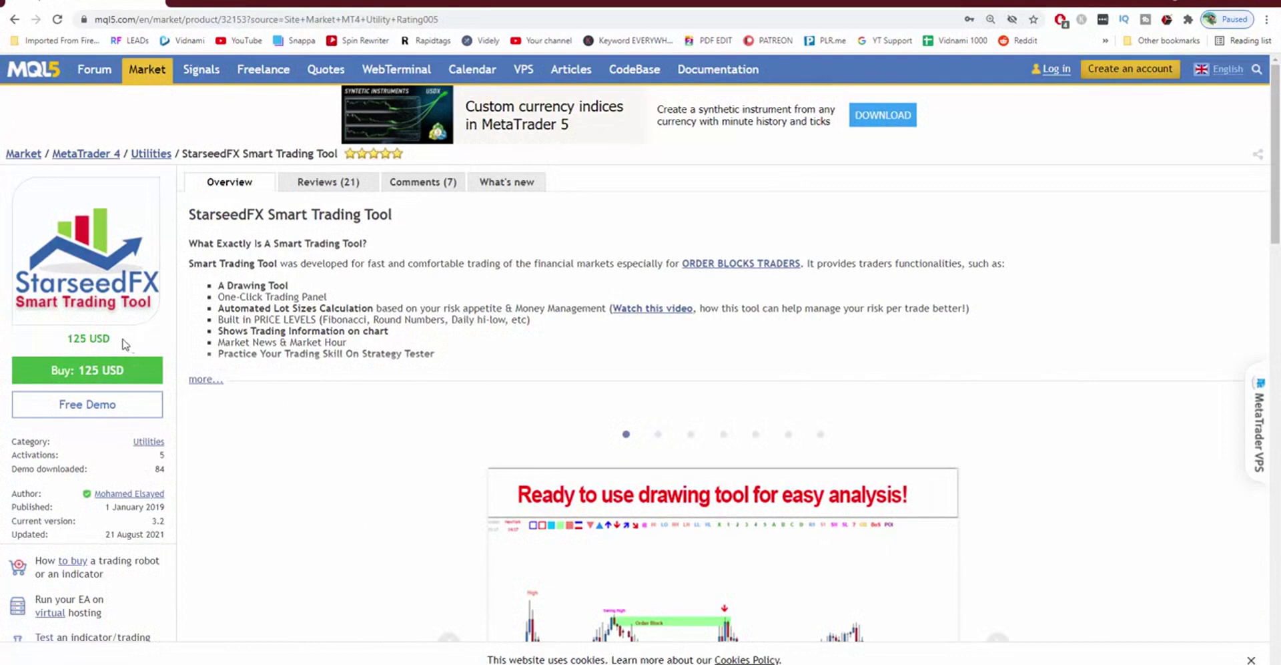
{"action": "left_click_drag", "start_coordinate": [122, 343], "coordinate": [66, 339]}
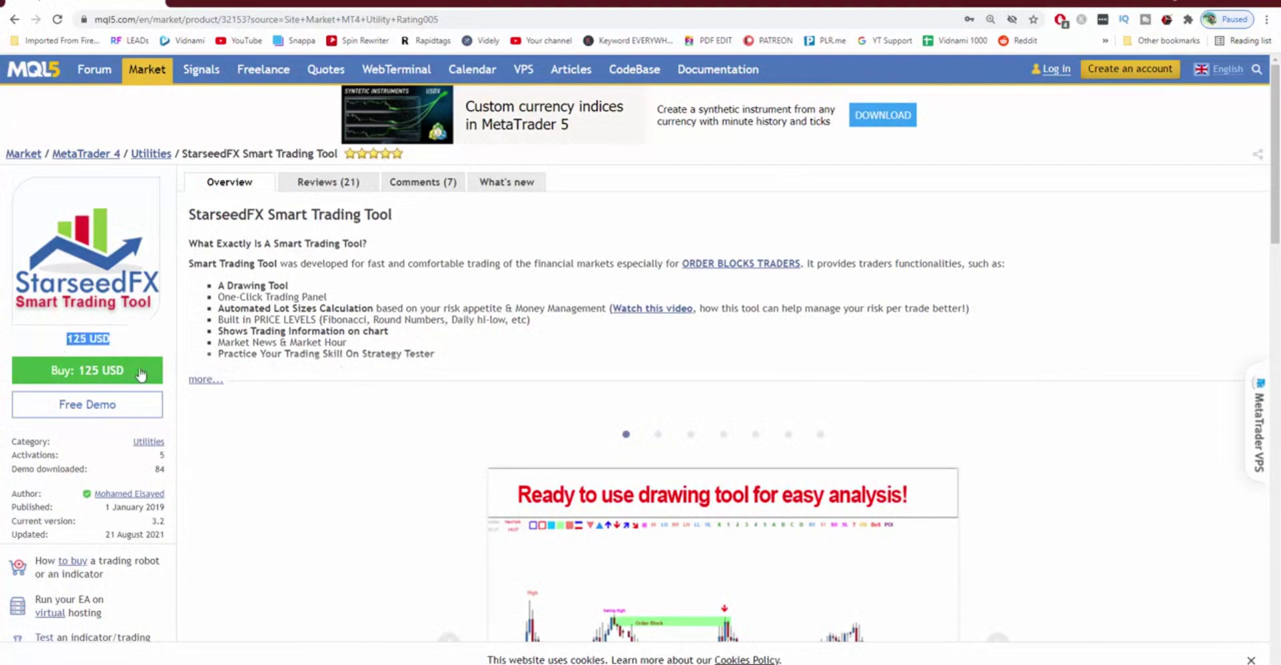
{"action": "left_click", "coordinate": [134, 349]}
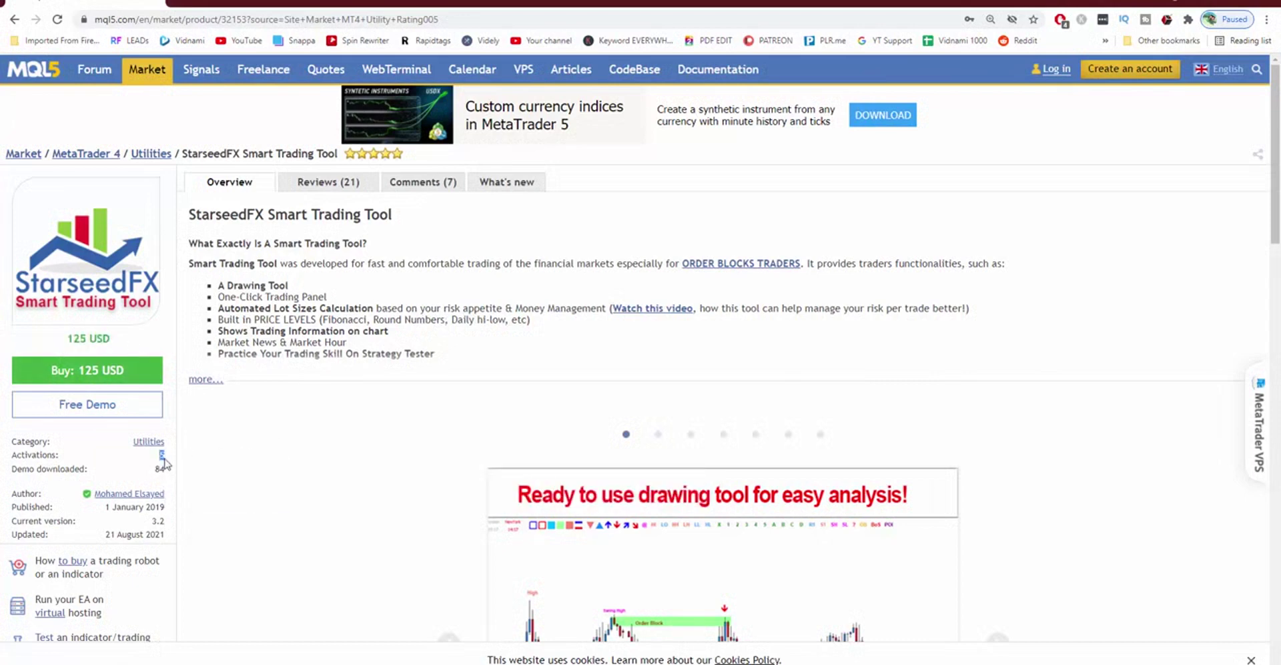
{"action": "double_click", "coordinate": [162, 456]}
{"action": "mouse_move", "coordinate": [162, 458]}
Review the product's version history, return to its overview and expand the full description
{"action": "left_click", "coordinate": [507, 182]}
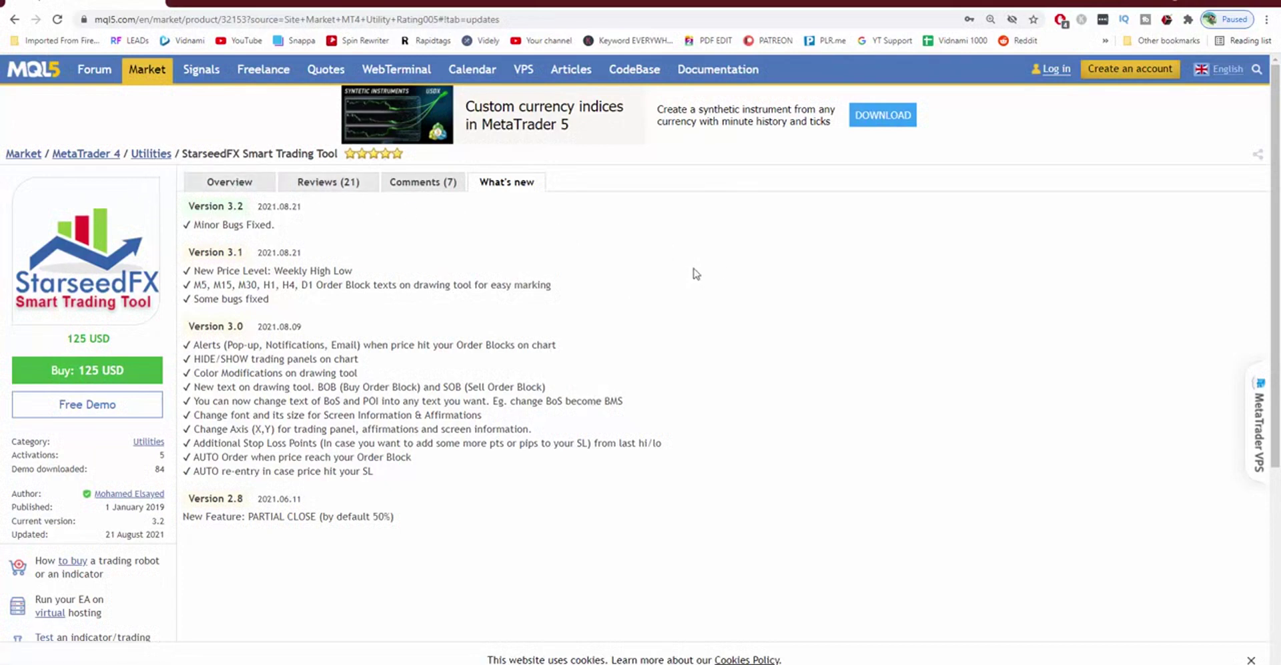
{"action": "left_click", "coordinate": [220, 182]}
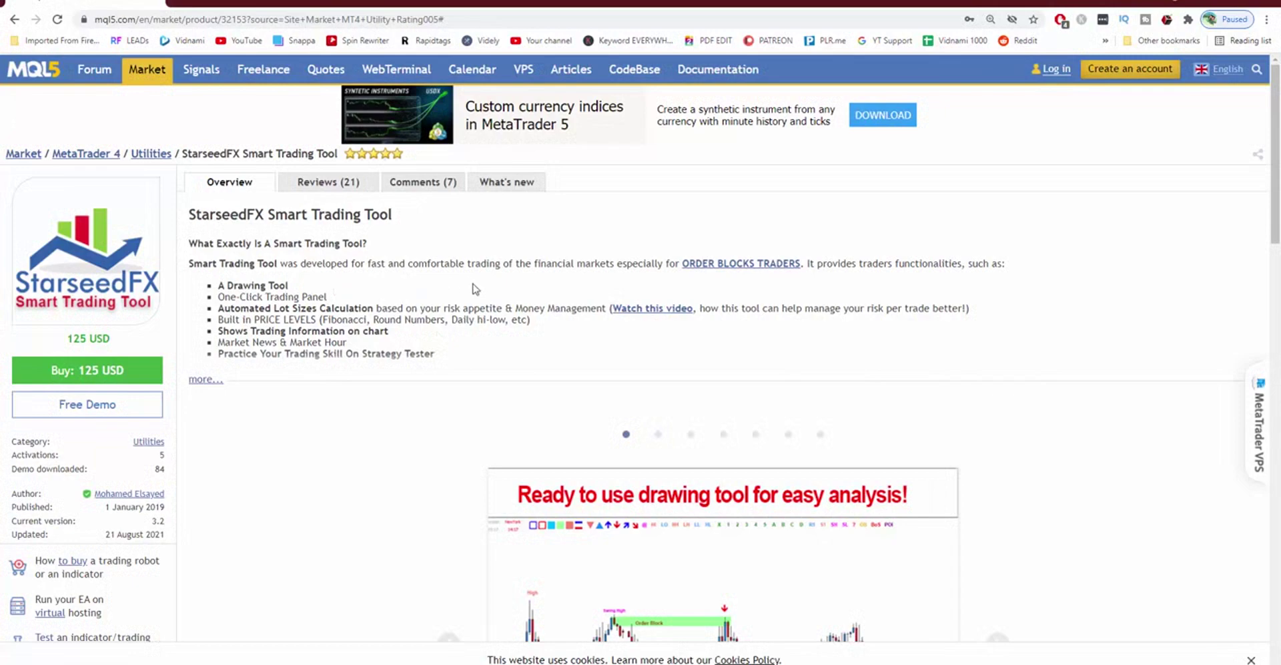
{"action": "scroll", "coordinate": [400, 400], "scroll_direction": "down", "scroll_amount": 8}
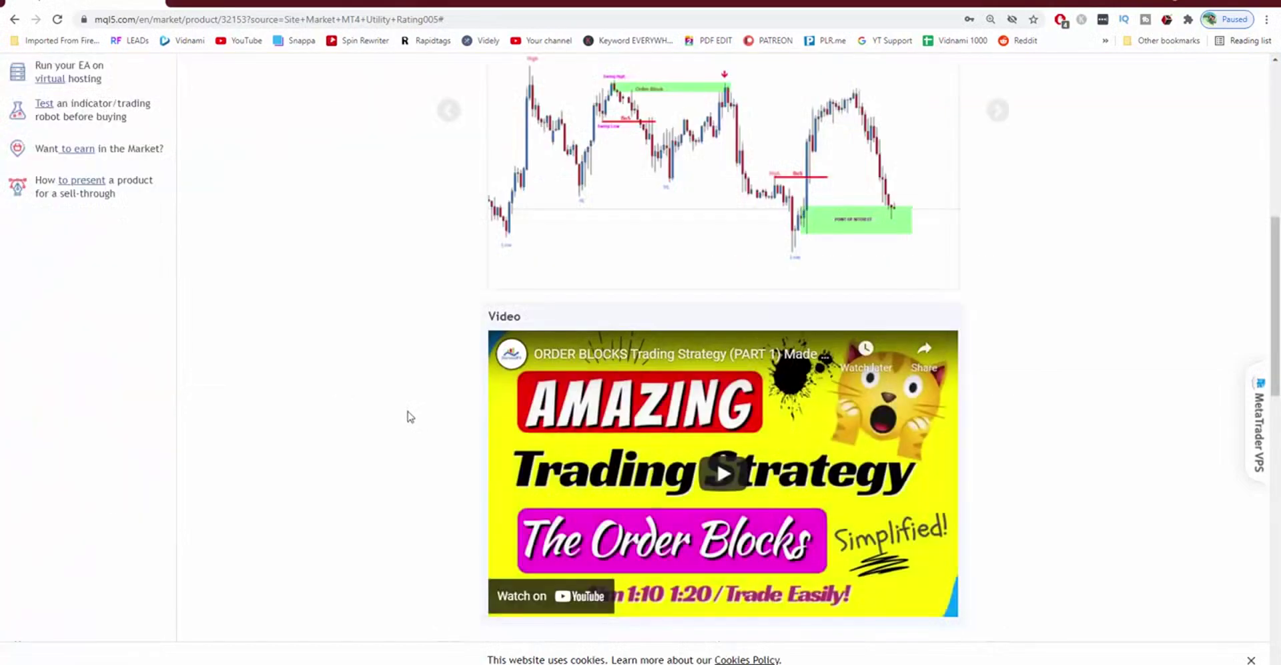
{"action": "scroll", "coordinate": [389, 275], "scroll_direction": "up", "scroll_amount": 4}
{"action": "scroll", "coordinate": [423, 315], "scroll_direction": "up", "scroll_amount": 4}
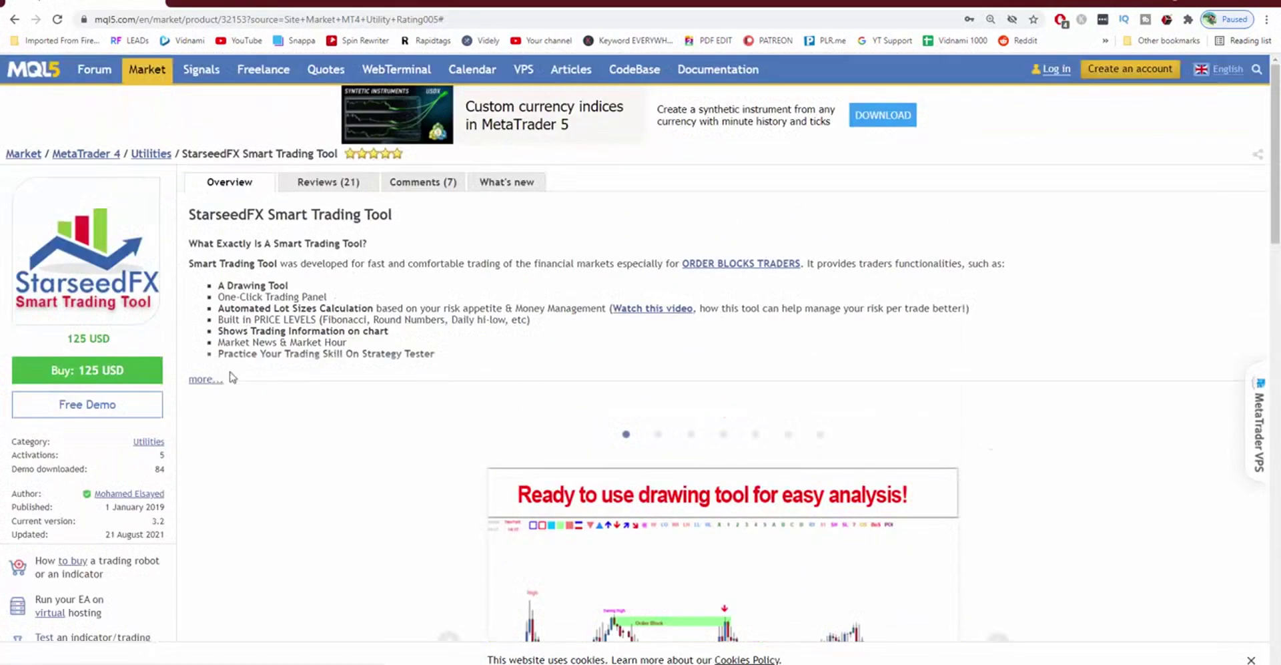
{"action": "left_click", "coordinate": [225, 379]}
{"action": "scroll", "coordinate": [361, 281], "scroll_direction": "up", "scroll_amount": 4}
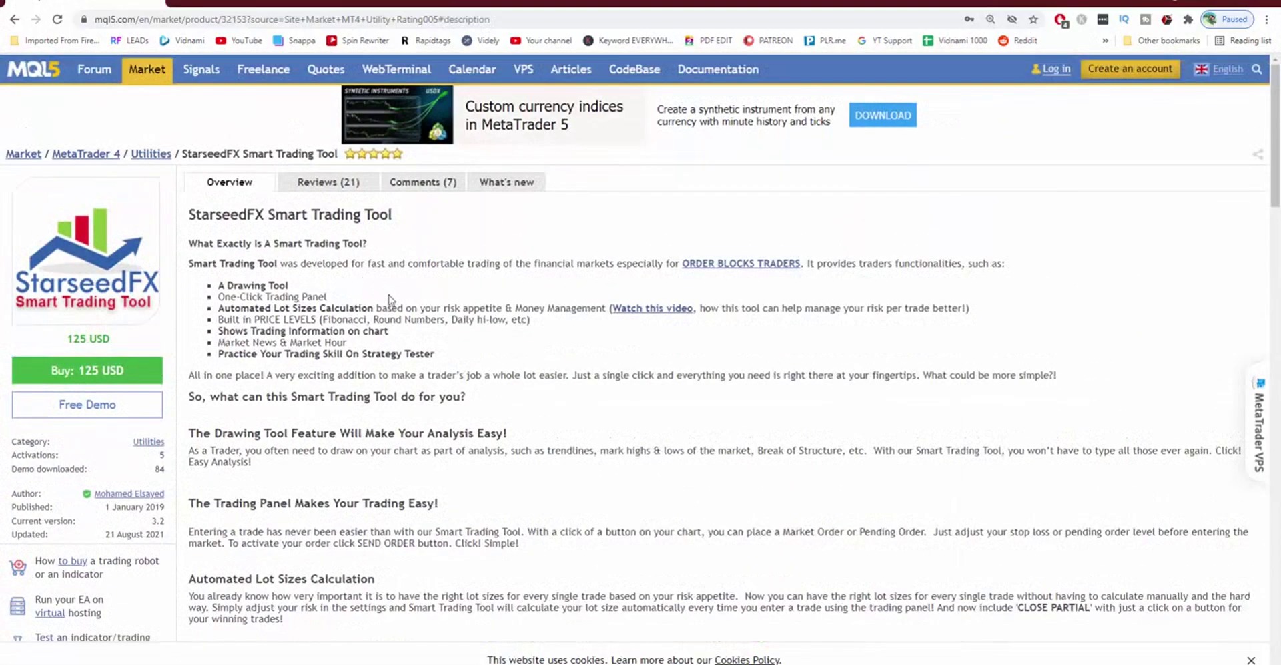
Switch back to MetaTrader 4 and try to send a pending EURUSD sell with its red line at about 1.1771 and blue line at about 1.1722
{"action": "key", "text": "alt+Tab"}
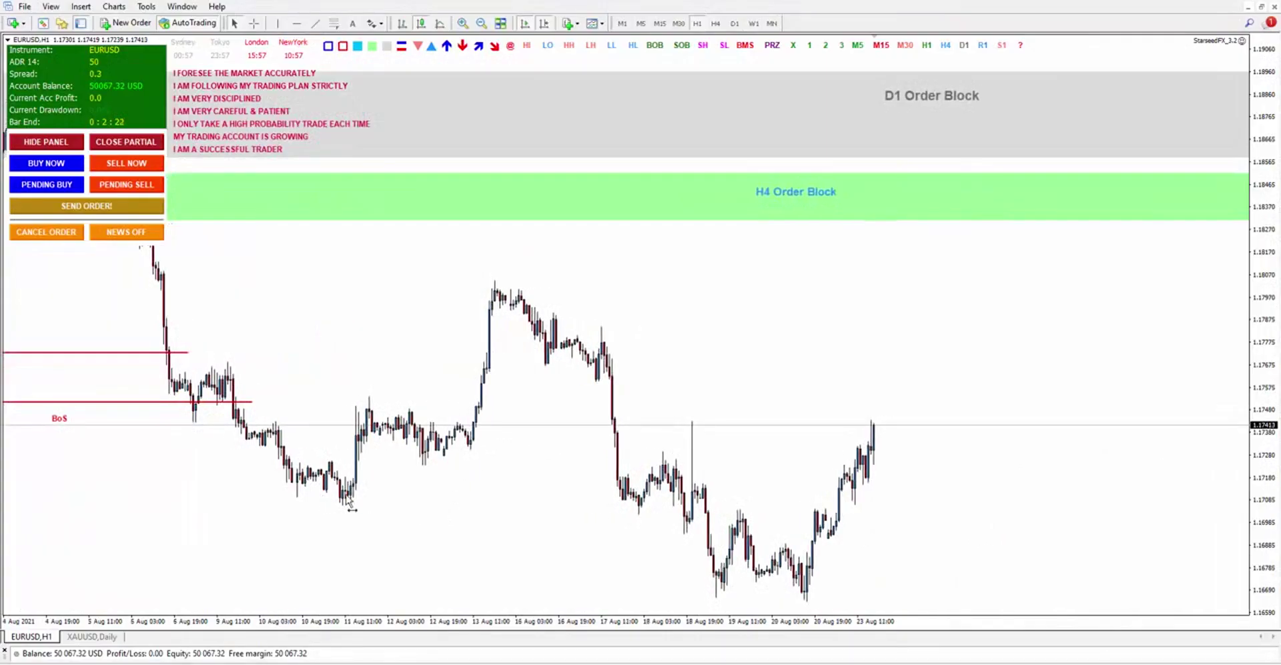
{"action": "scroll", "coordinate": [534, 400], "scroll_direction": "down", "scroll_amount": 5}
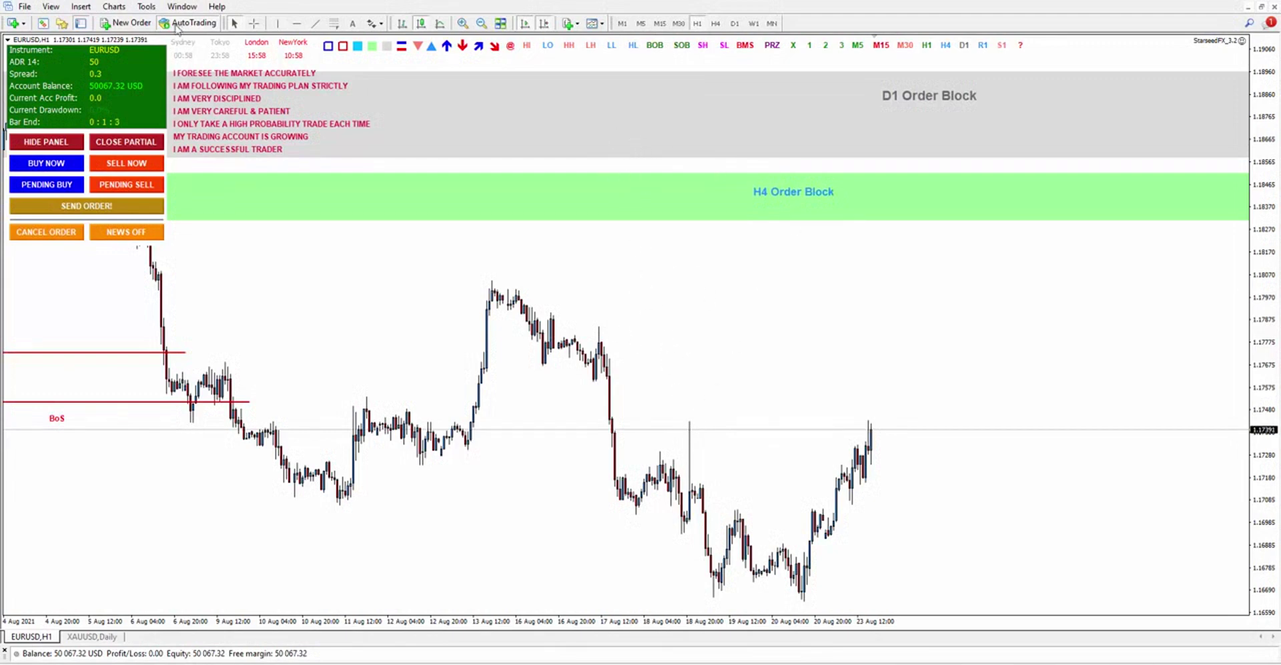
{"action": "left_click", "coordinate": [141, 186]}
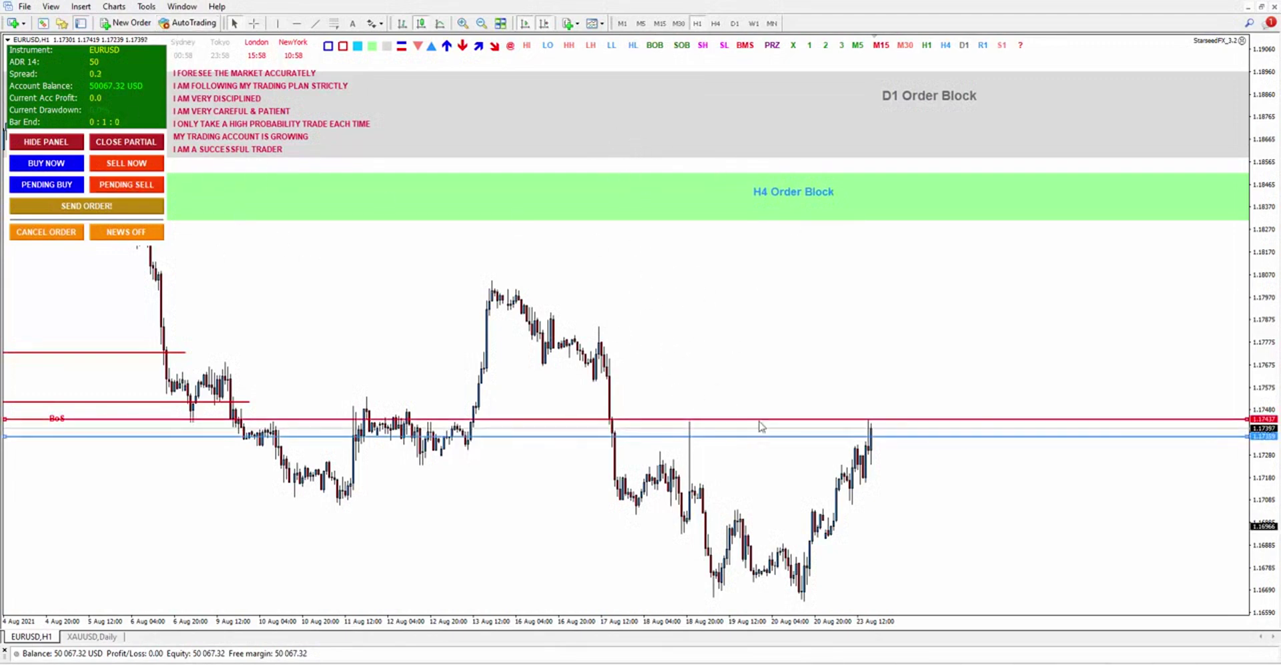
{"action": "left_click_drag", "start_coordinate": [758, 420], "coordinate": [767, 360]}
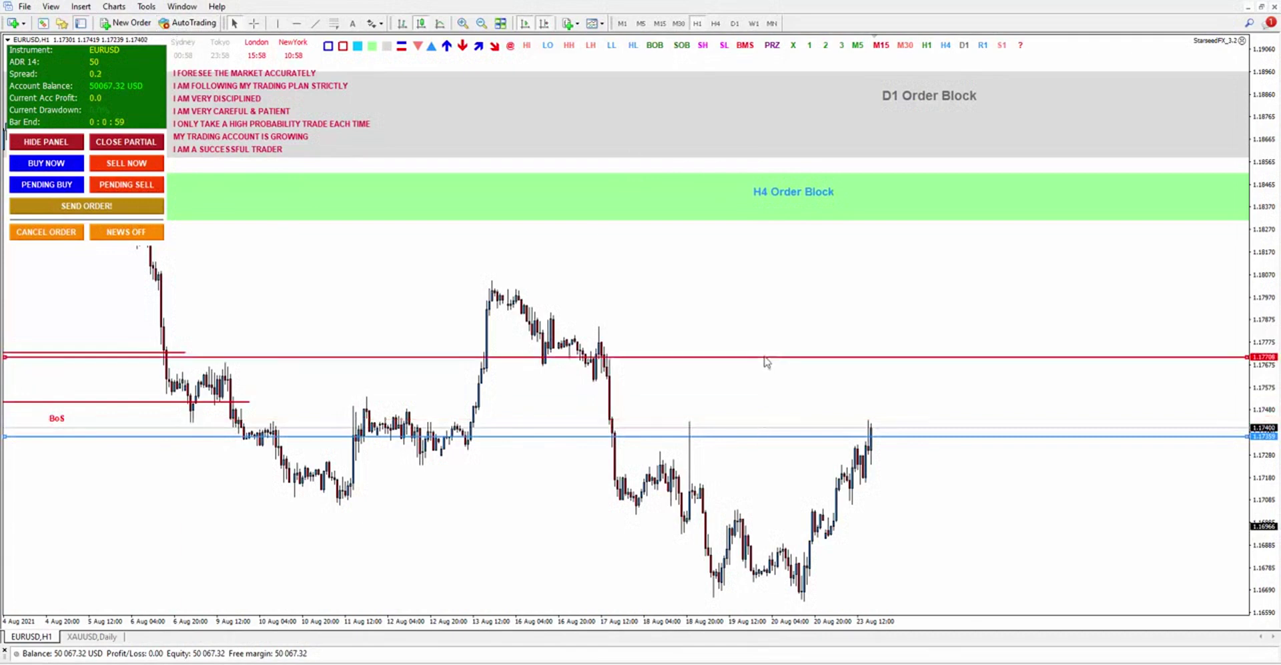
{"action": "left_click", "coordinate": [116, 209]}
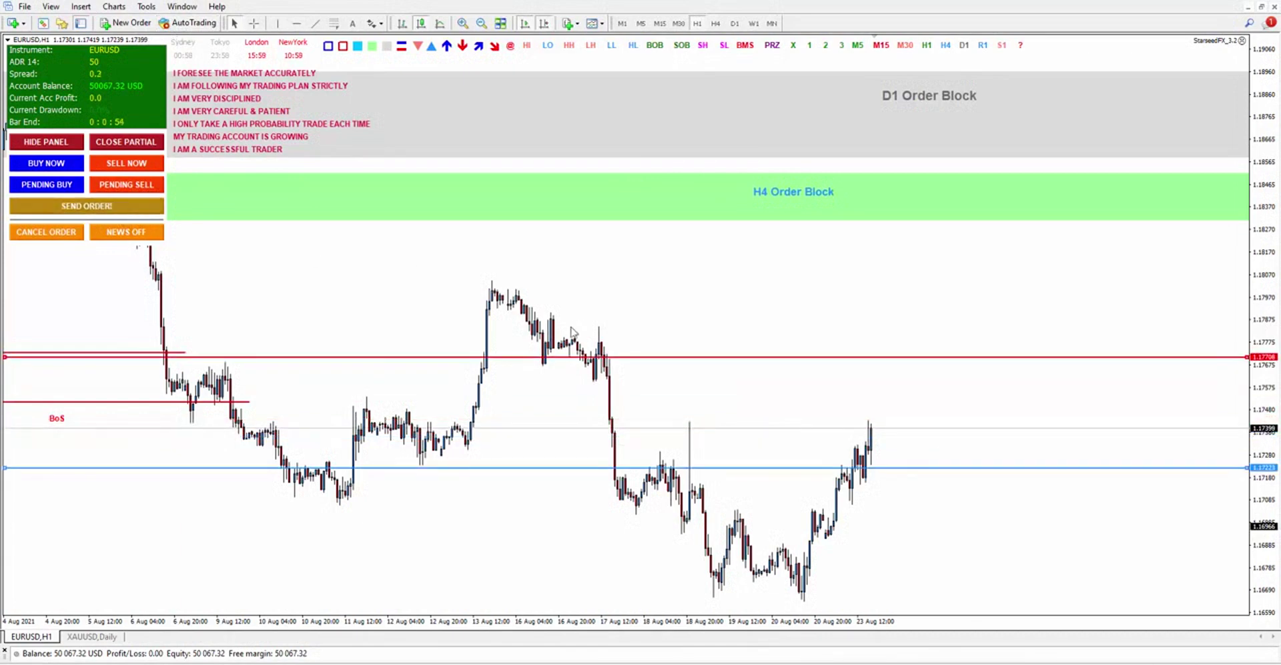
{"action": "left_click", "coordinate": [176, 24]}
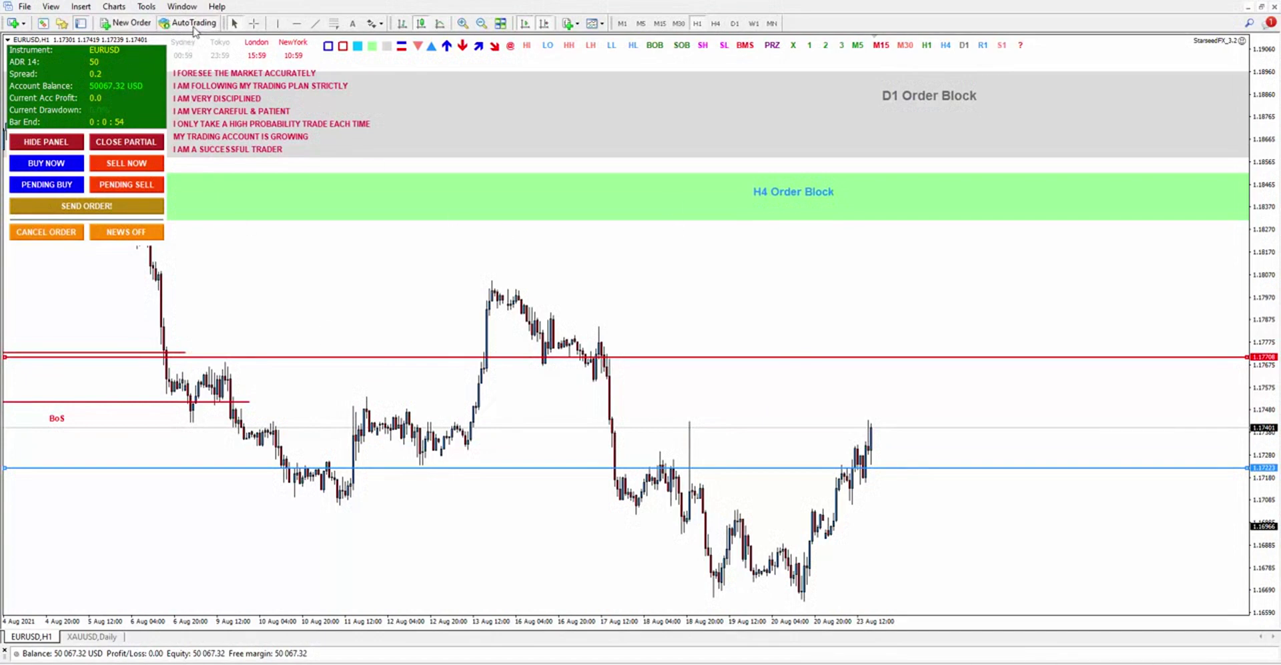